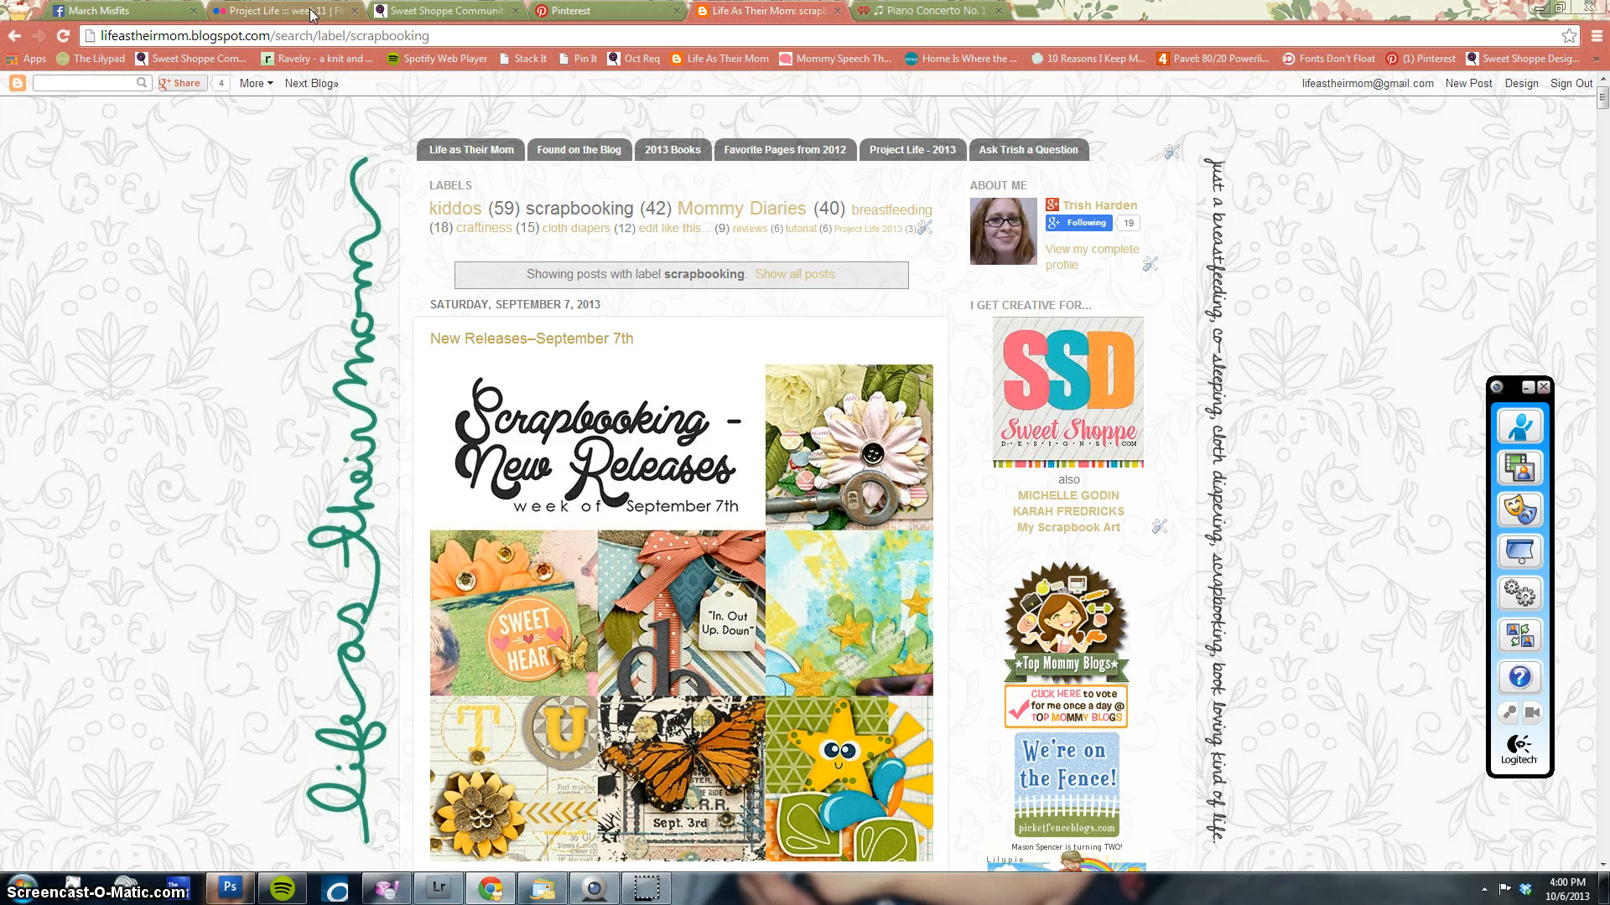
Open the Project Life week 11 layout on Flickr as the inspiration page
left_click(310, 12)
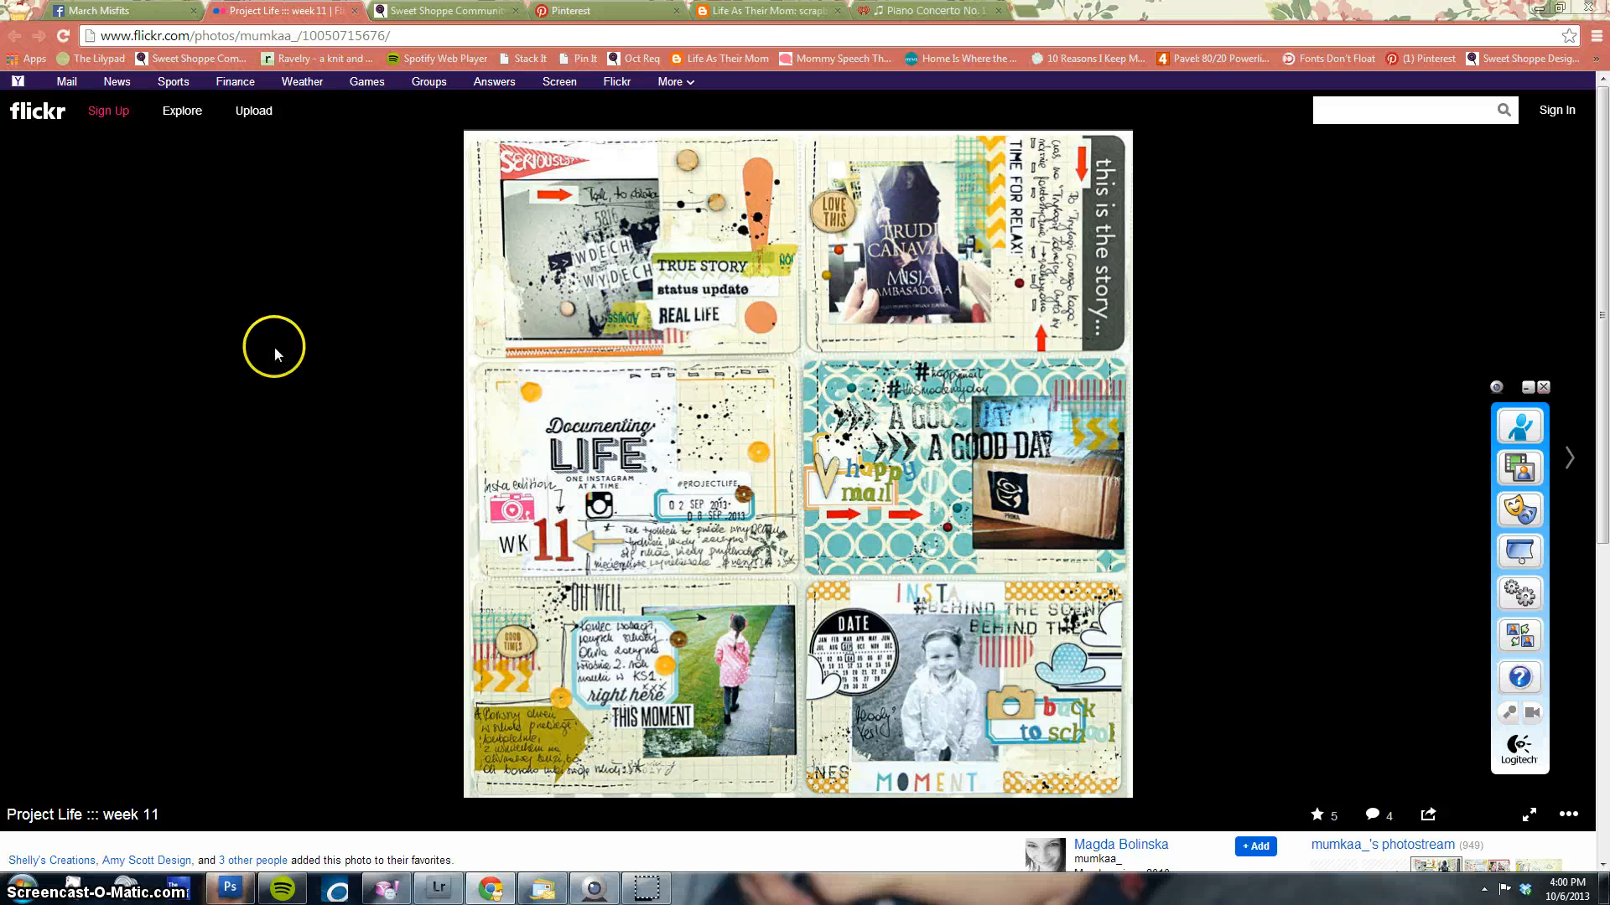
Switch to Photoshop and enlarge the Untitled1 preview window until its whole canvas shows
left_click(233, 892)
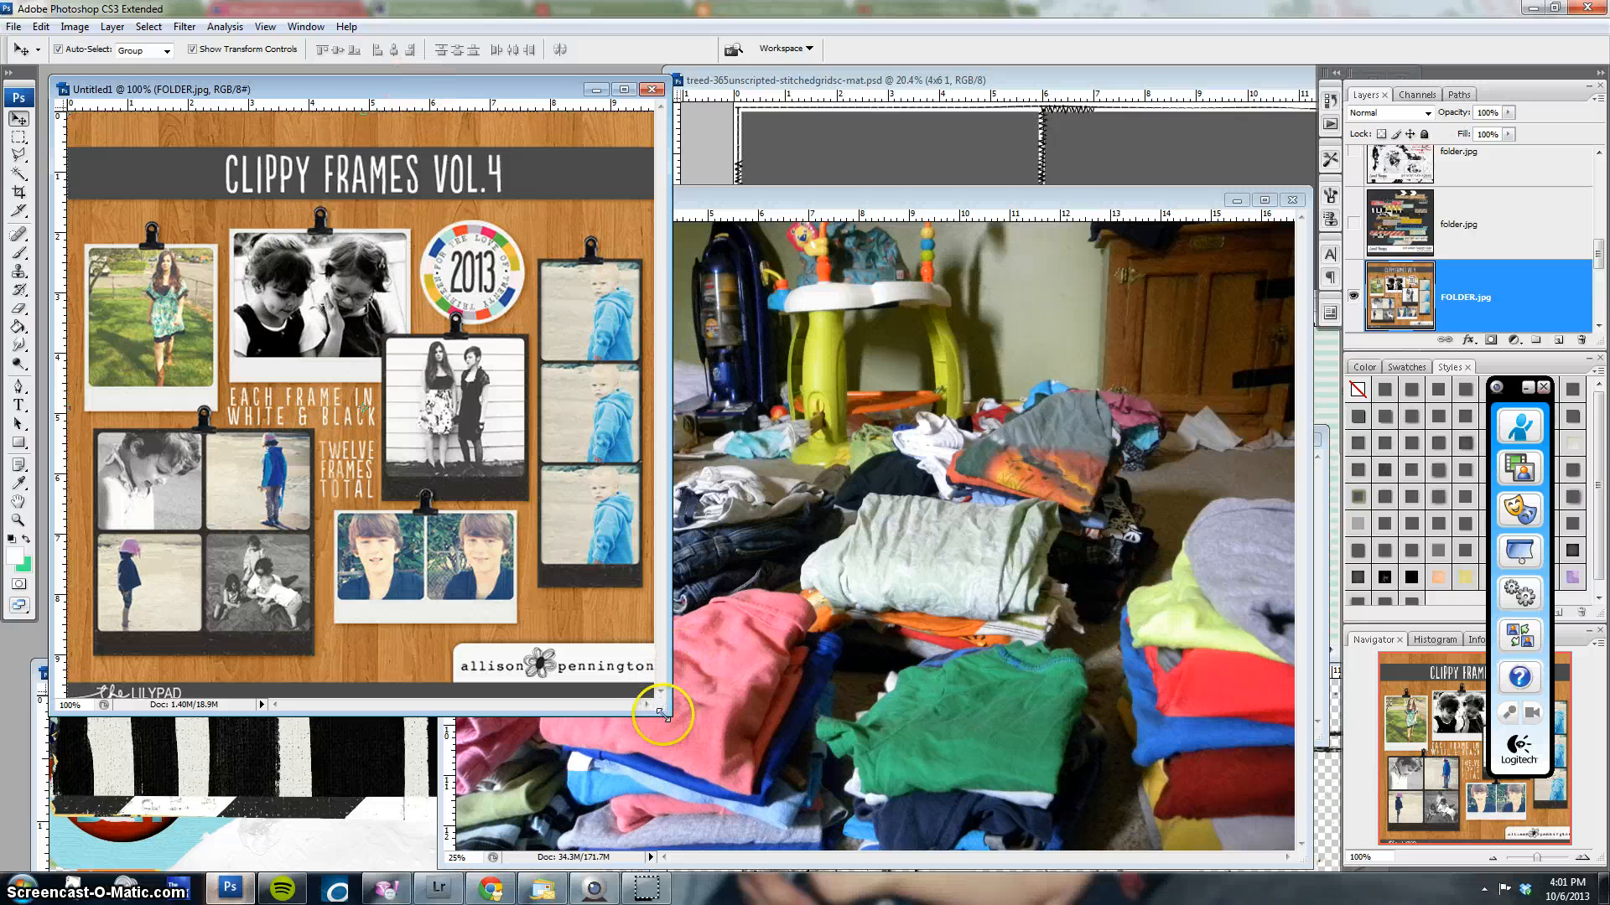
left_click_drag(662, 713, 1045, 864)
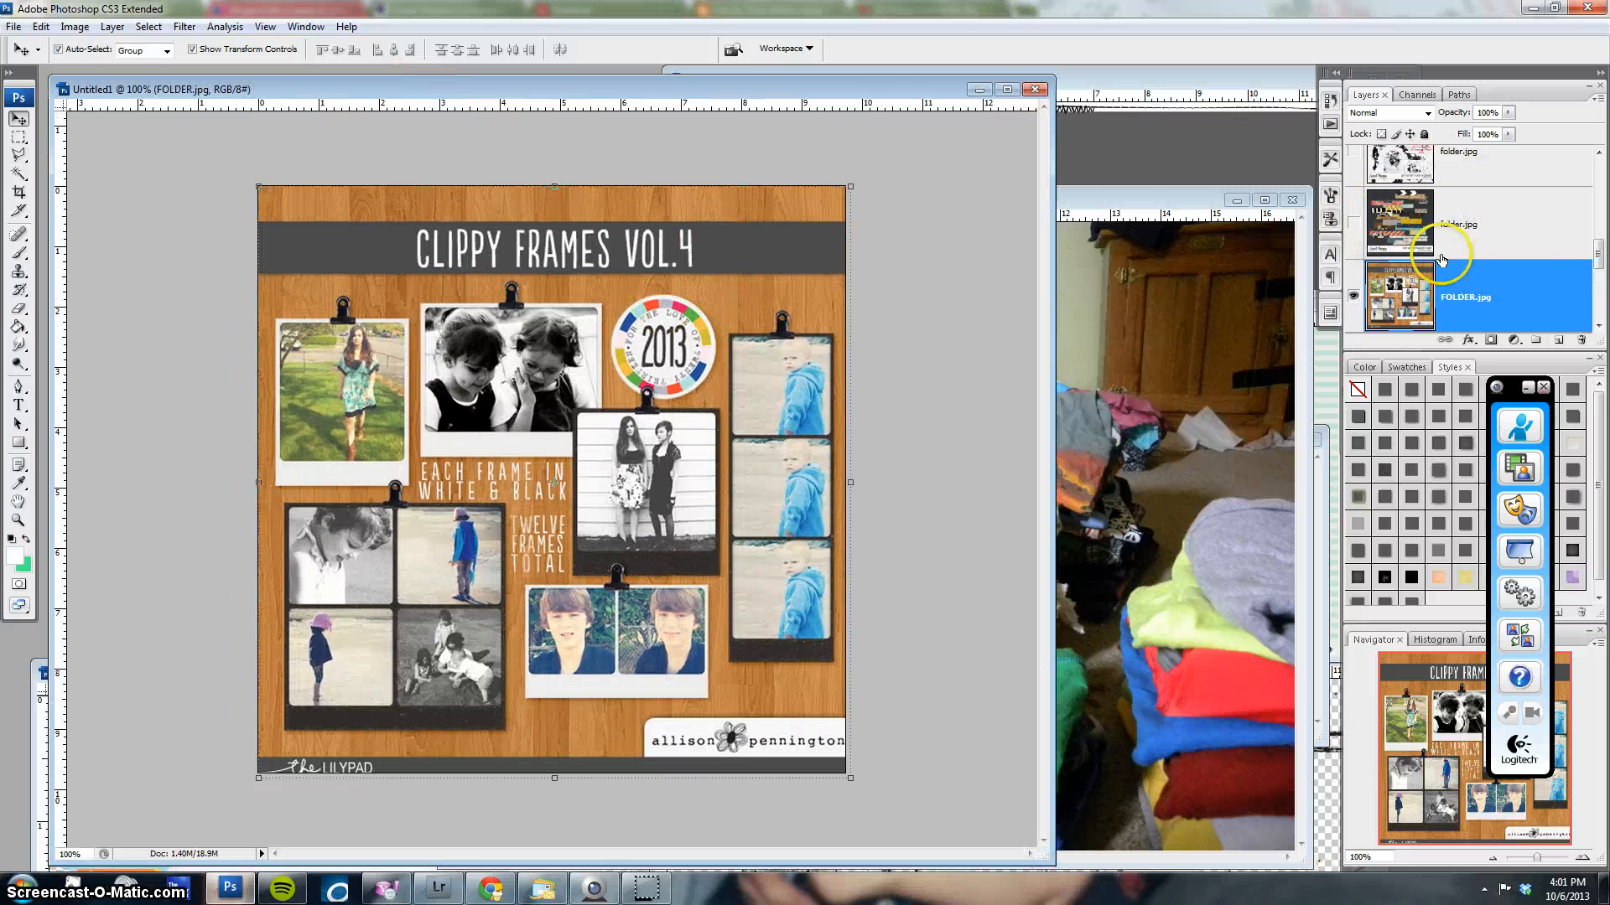
Turn on the visibility of all the hidden kit preview layers in Untitled1 and select the topmost stitched grids layer
scroll(1440, 258, "up", 5)
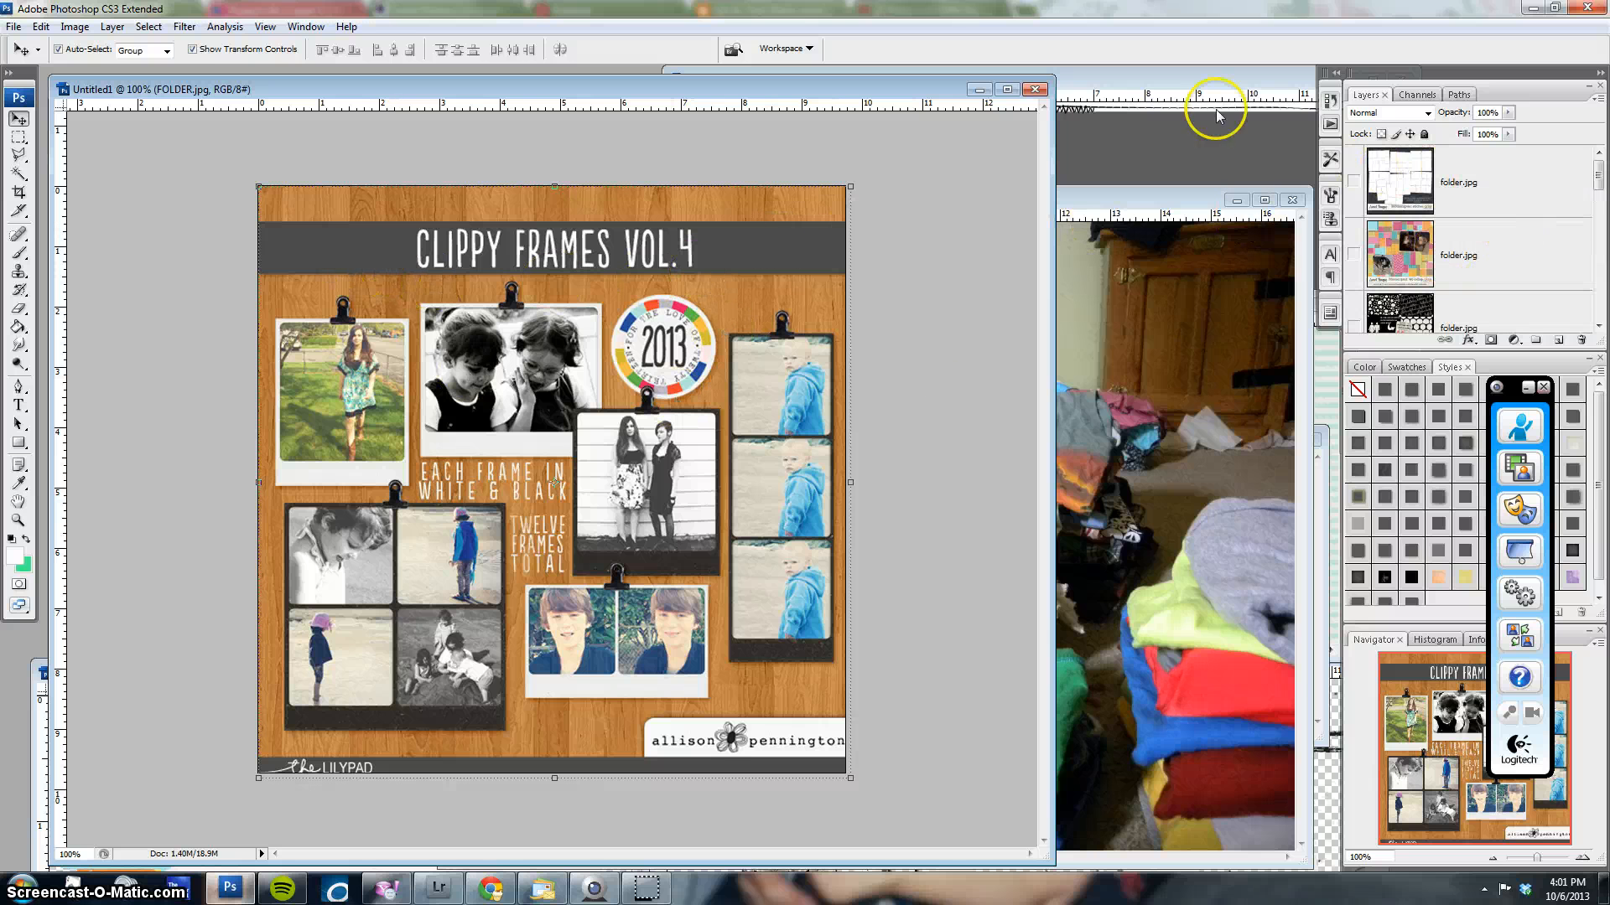
left_click(1353, 182)
left_click(1353, 253)
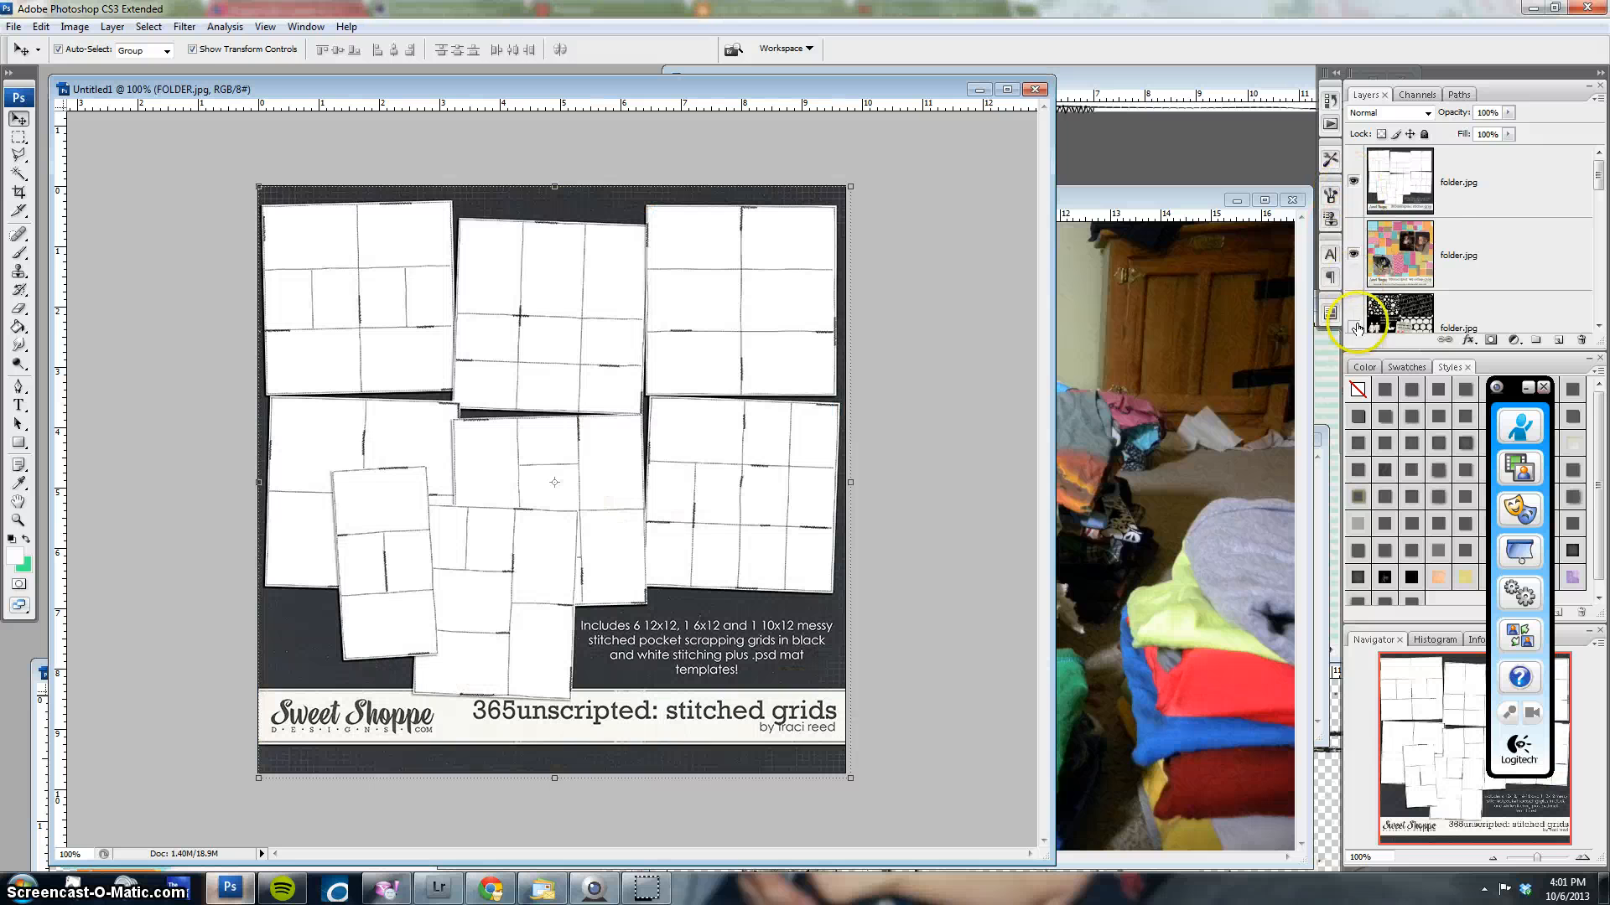
scroll(1358, 294, "down", 2)
left_click(1356, 262)
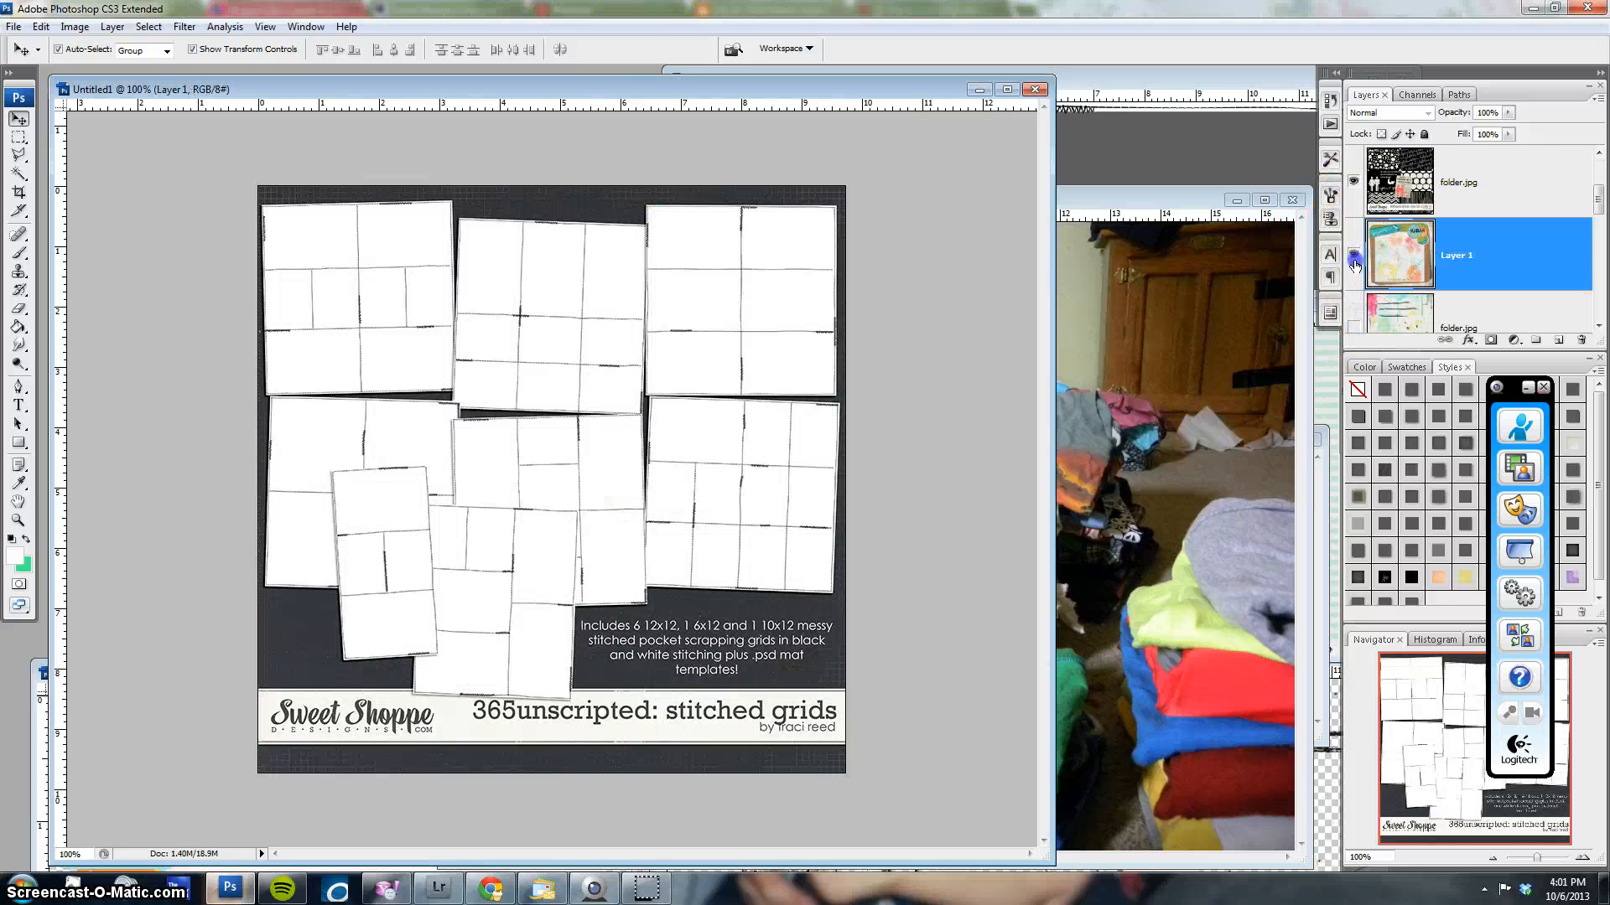
left_click(1354, 326)
scroll(1504, 220, "down", 3)
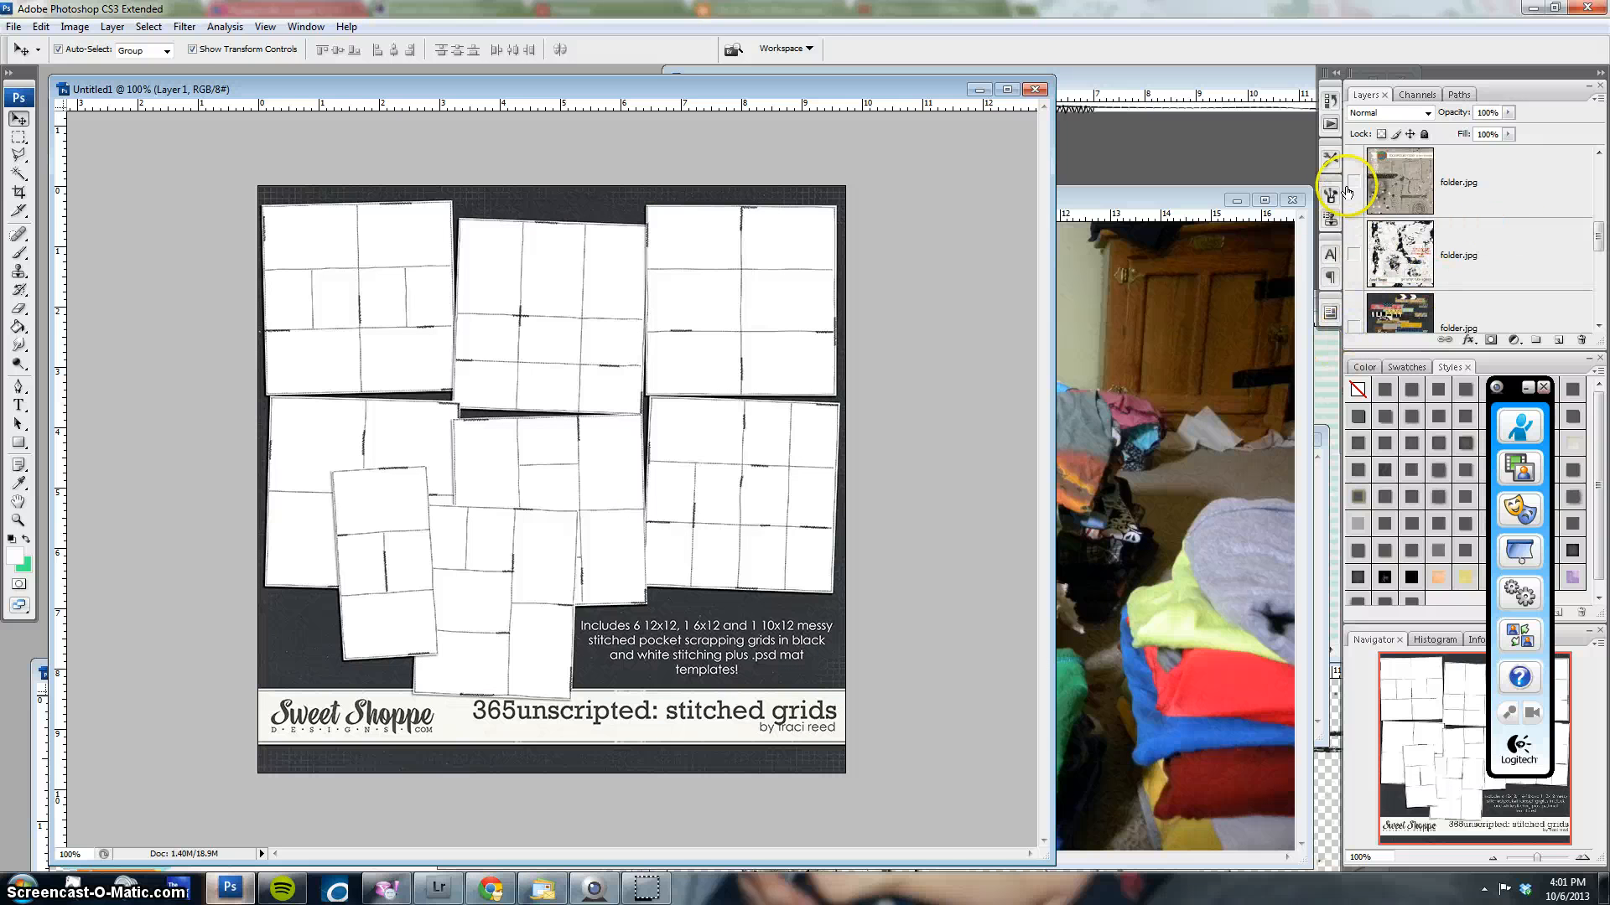
scroll(1478, 251, "down", 3)
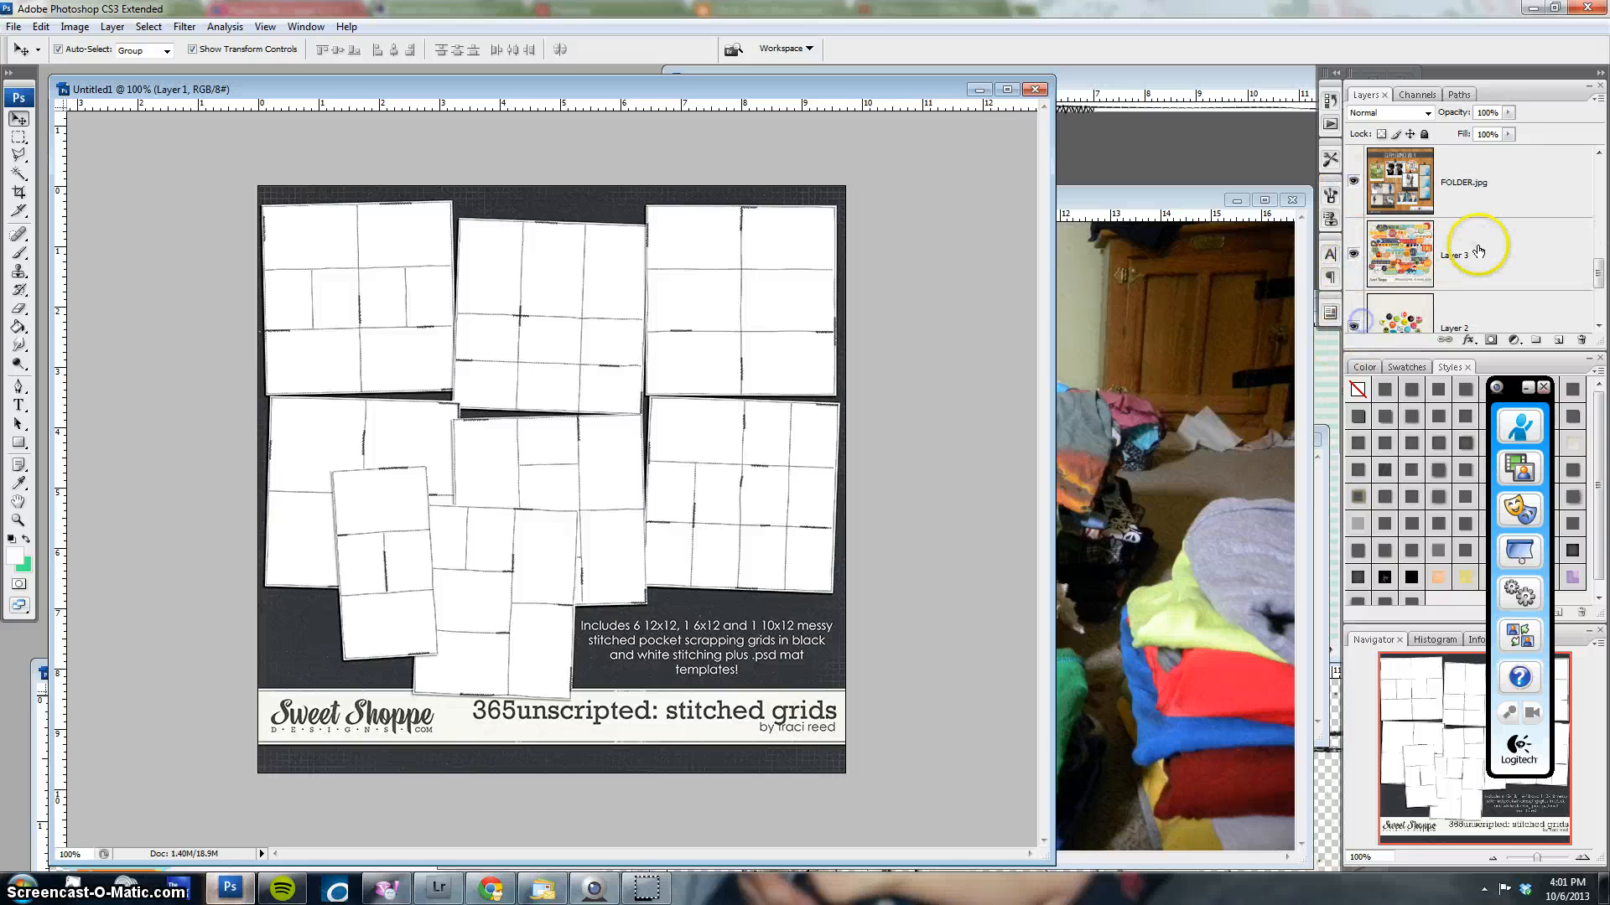
scroll(1478, 251, "down", 2)
left_click(1354, 227)
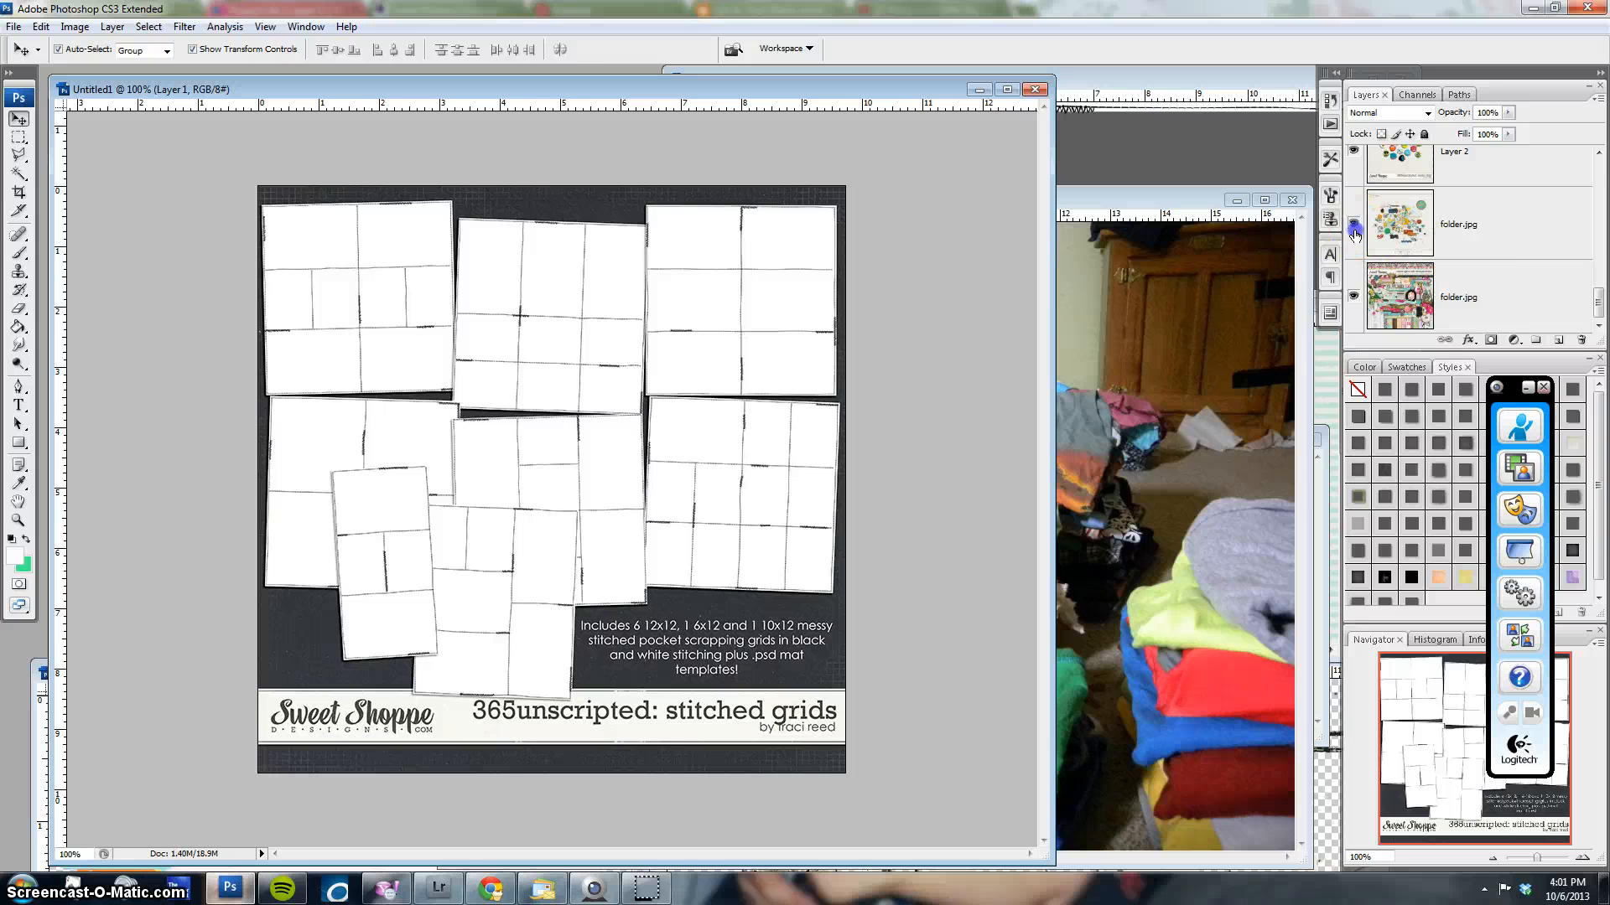
scroll(1502, 237, "up", 8)
left_click(1502, 209)
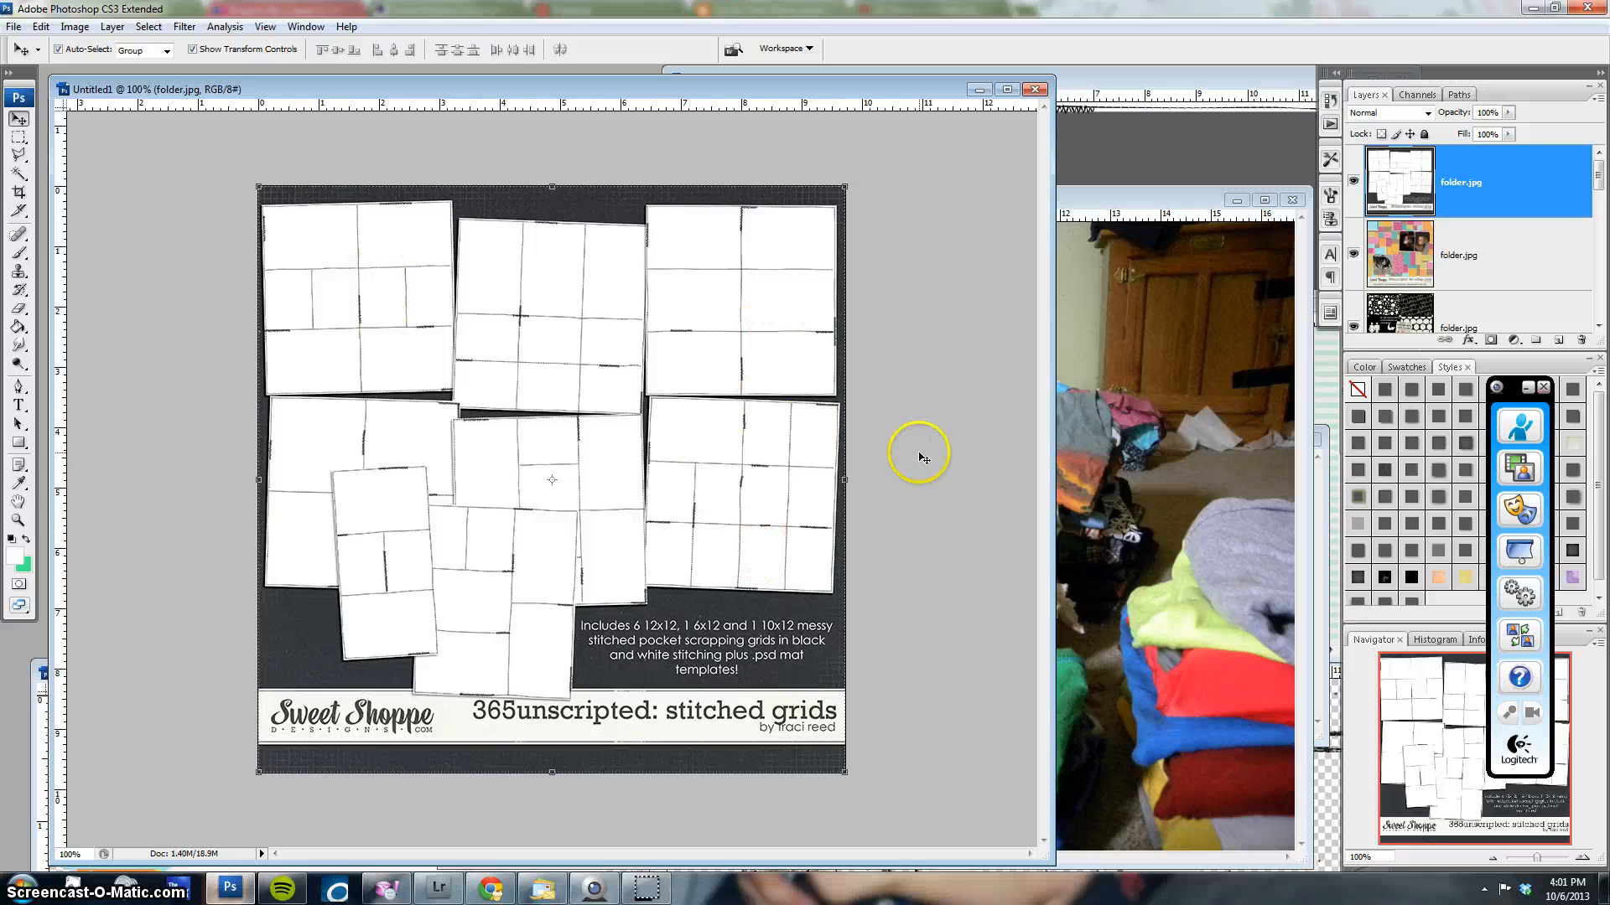
Hide the stitched grids, 4x6 collage cards, die cut cards v1 and misted paint splatters preview layers one after another
left_click(1354, 184)
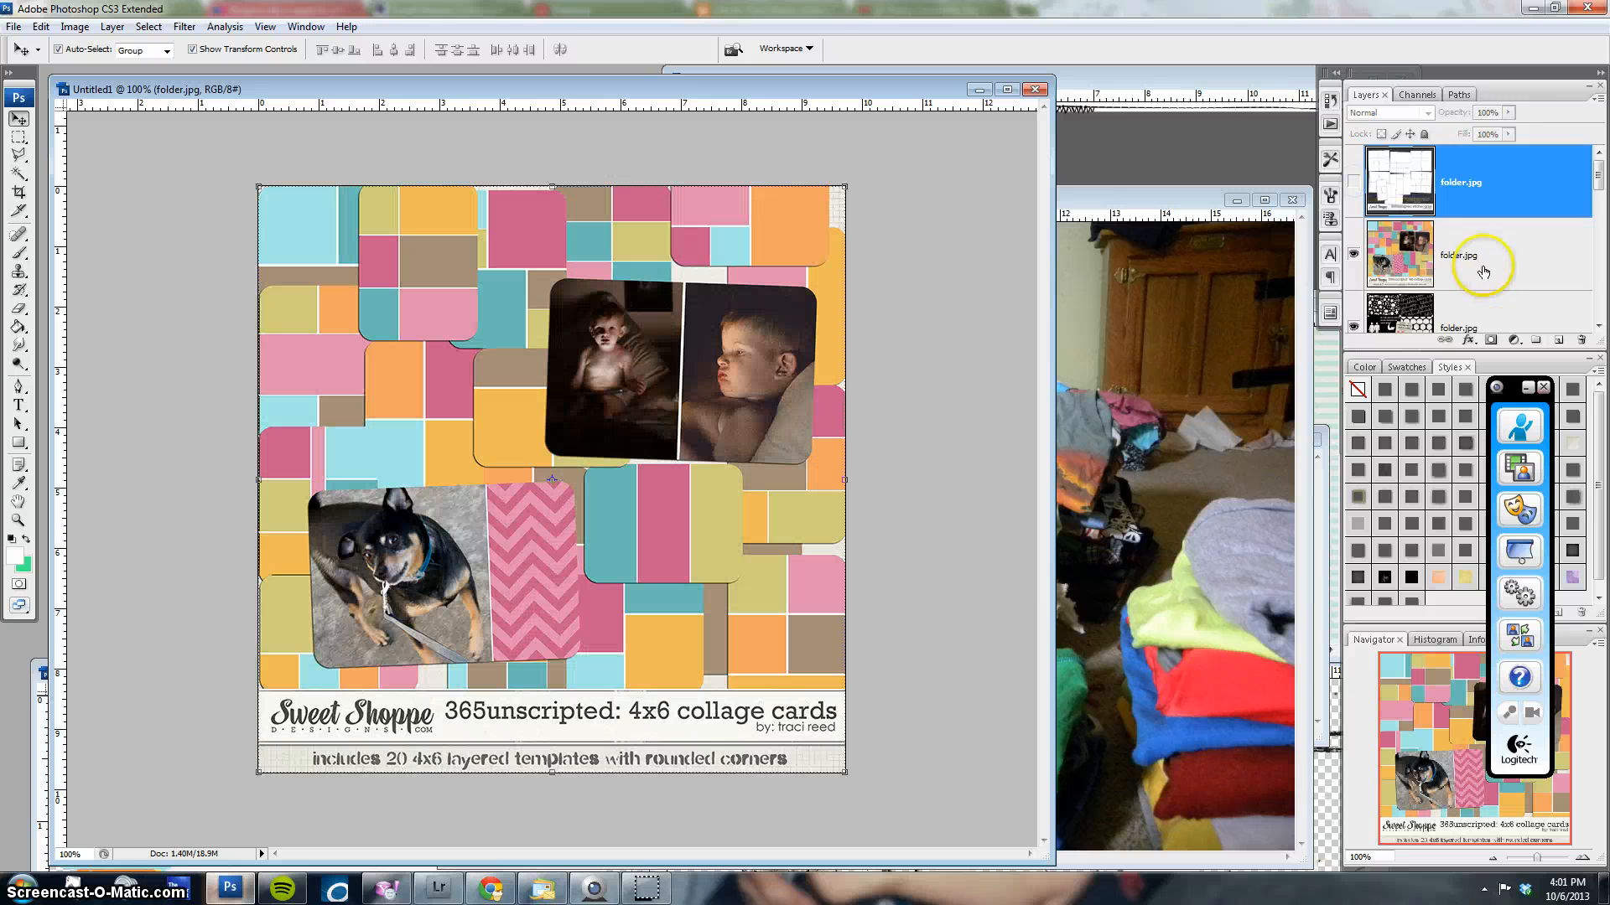
left_click(1480, 267)
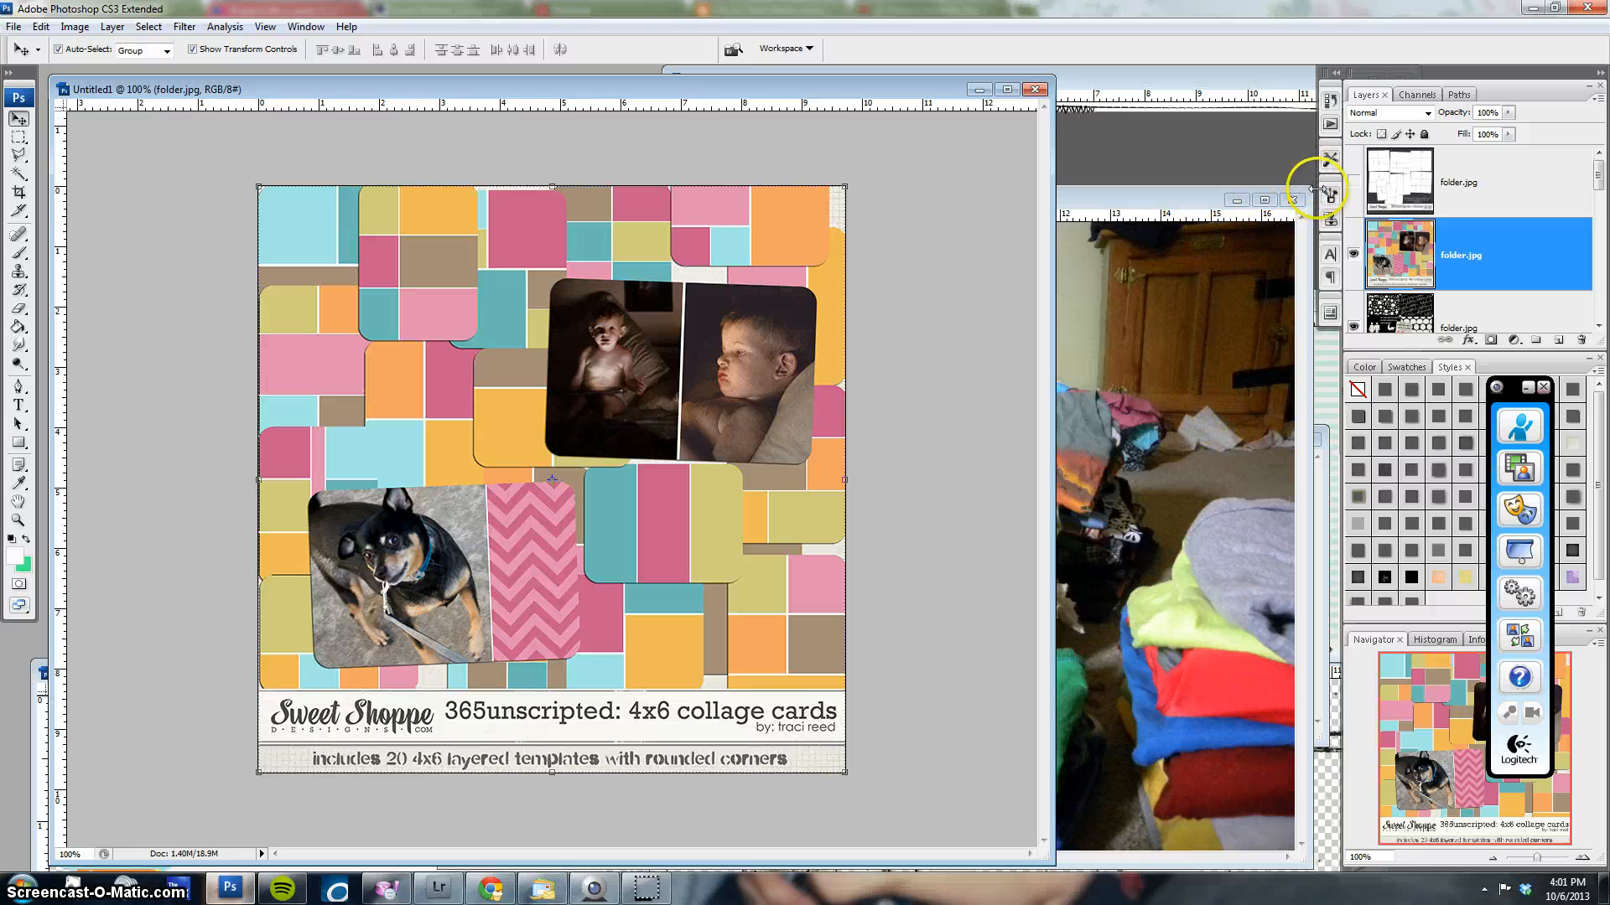
left_click(1354, 254)
scroll(1510, 247, "down", 1)
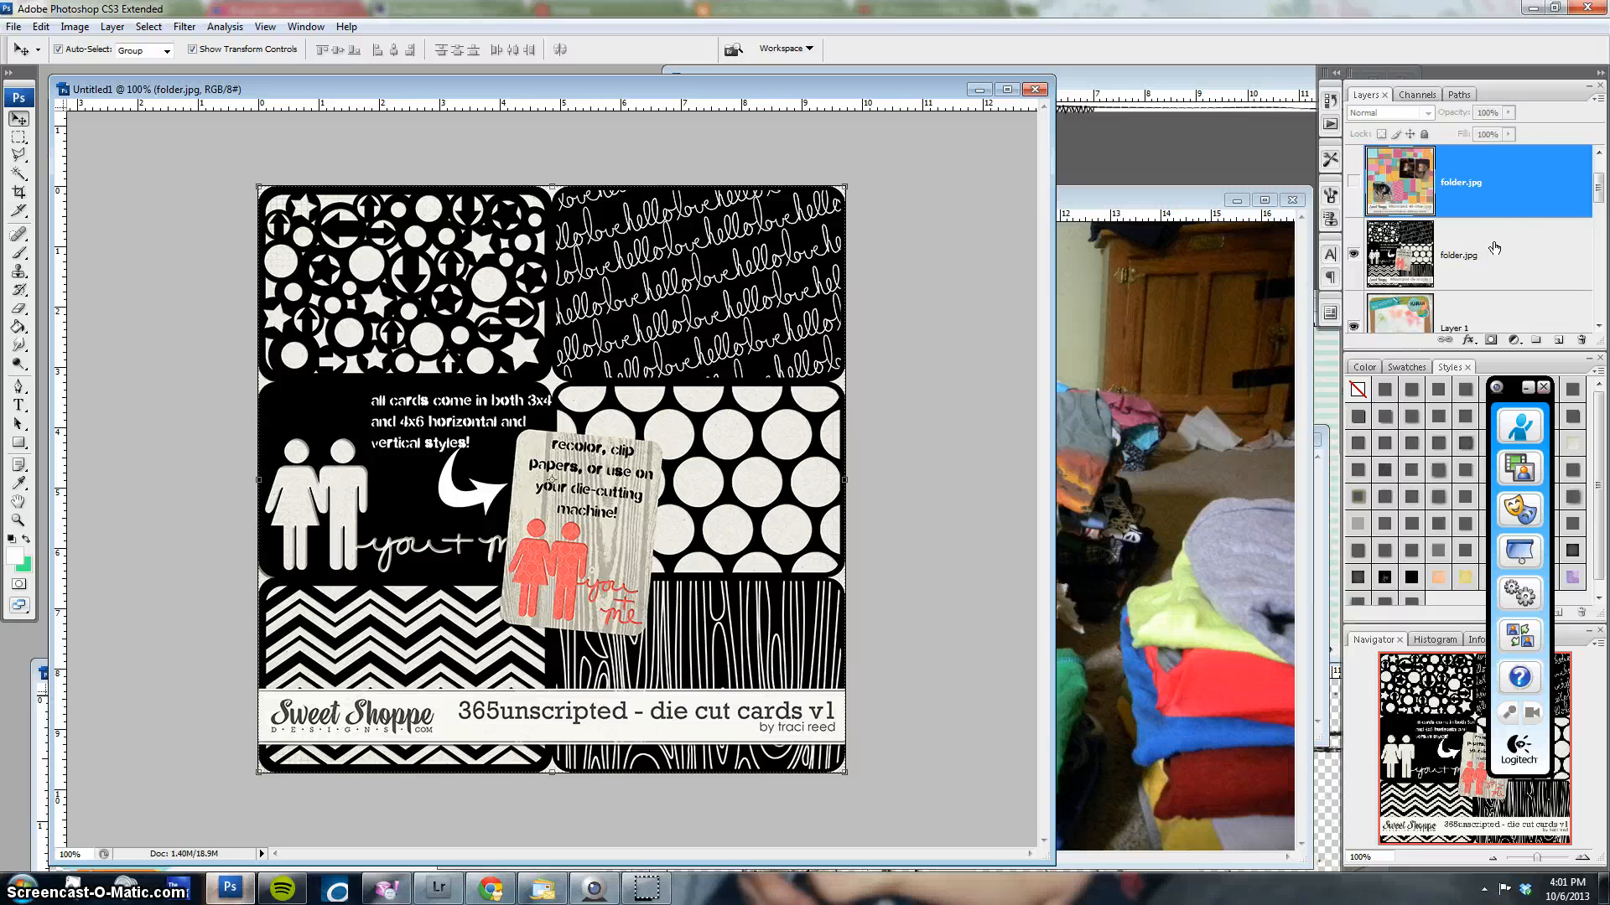
scroll(1428, 233, "down", 1)
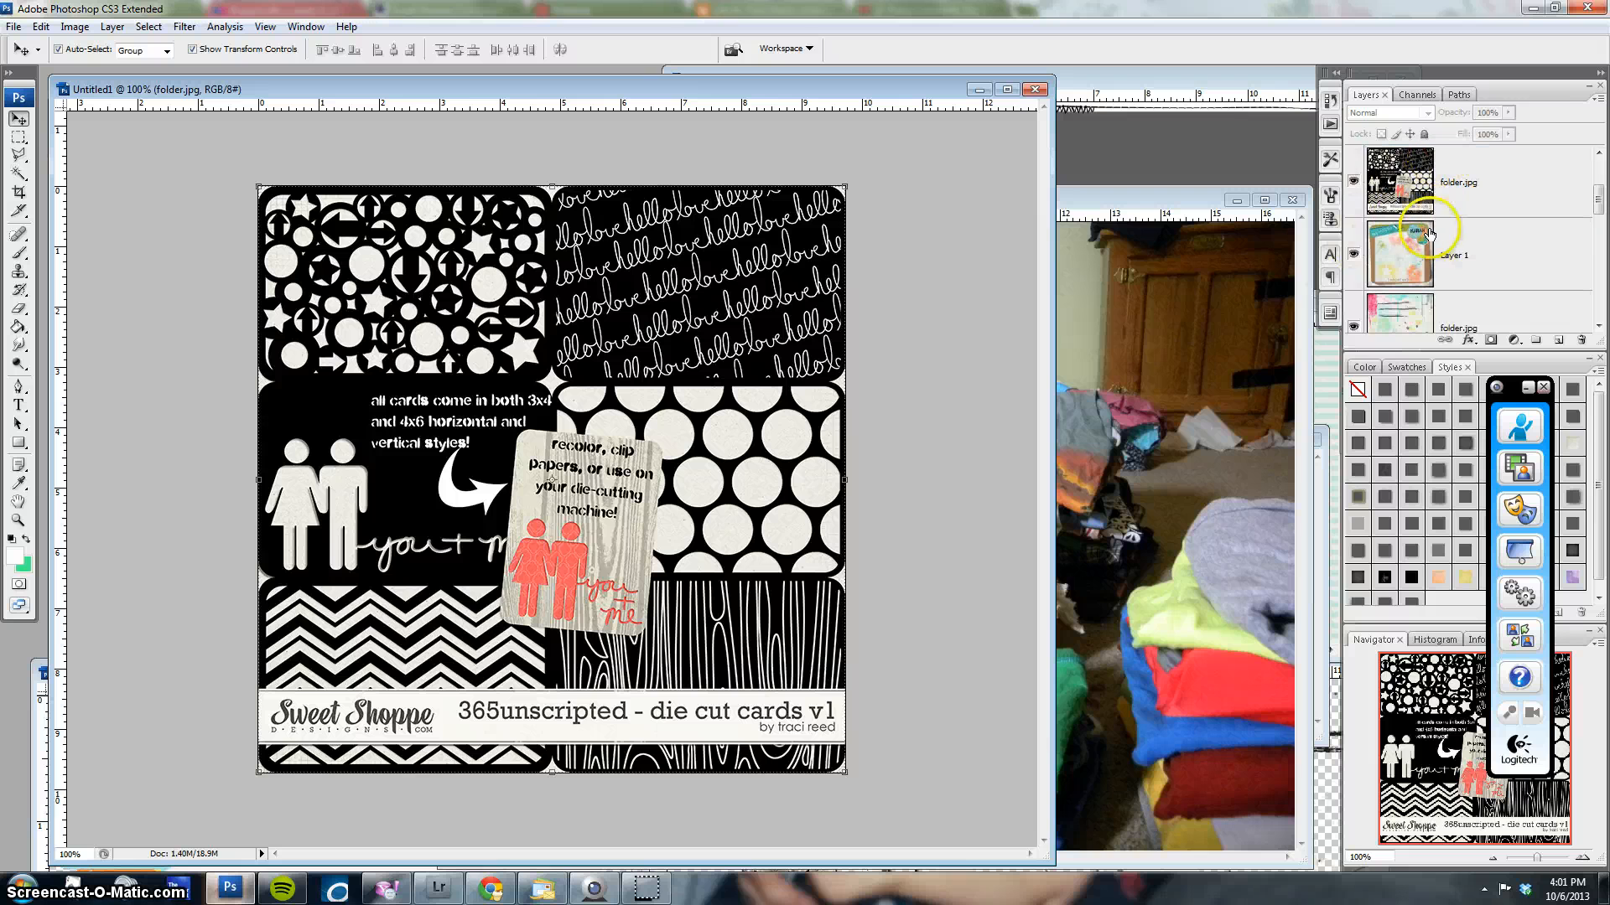
left_click(1354, 183)
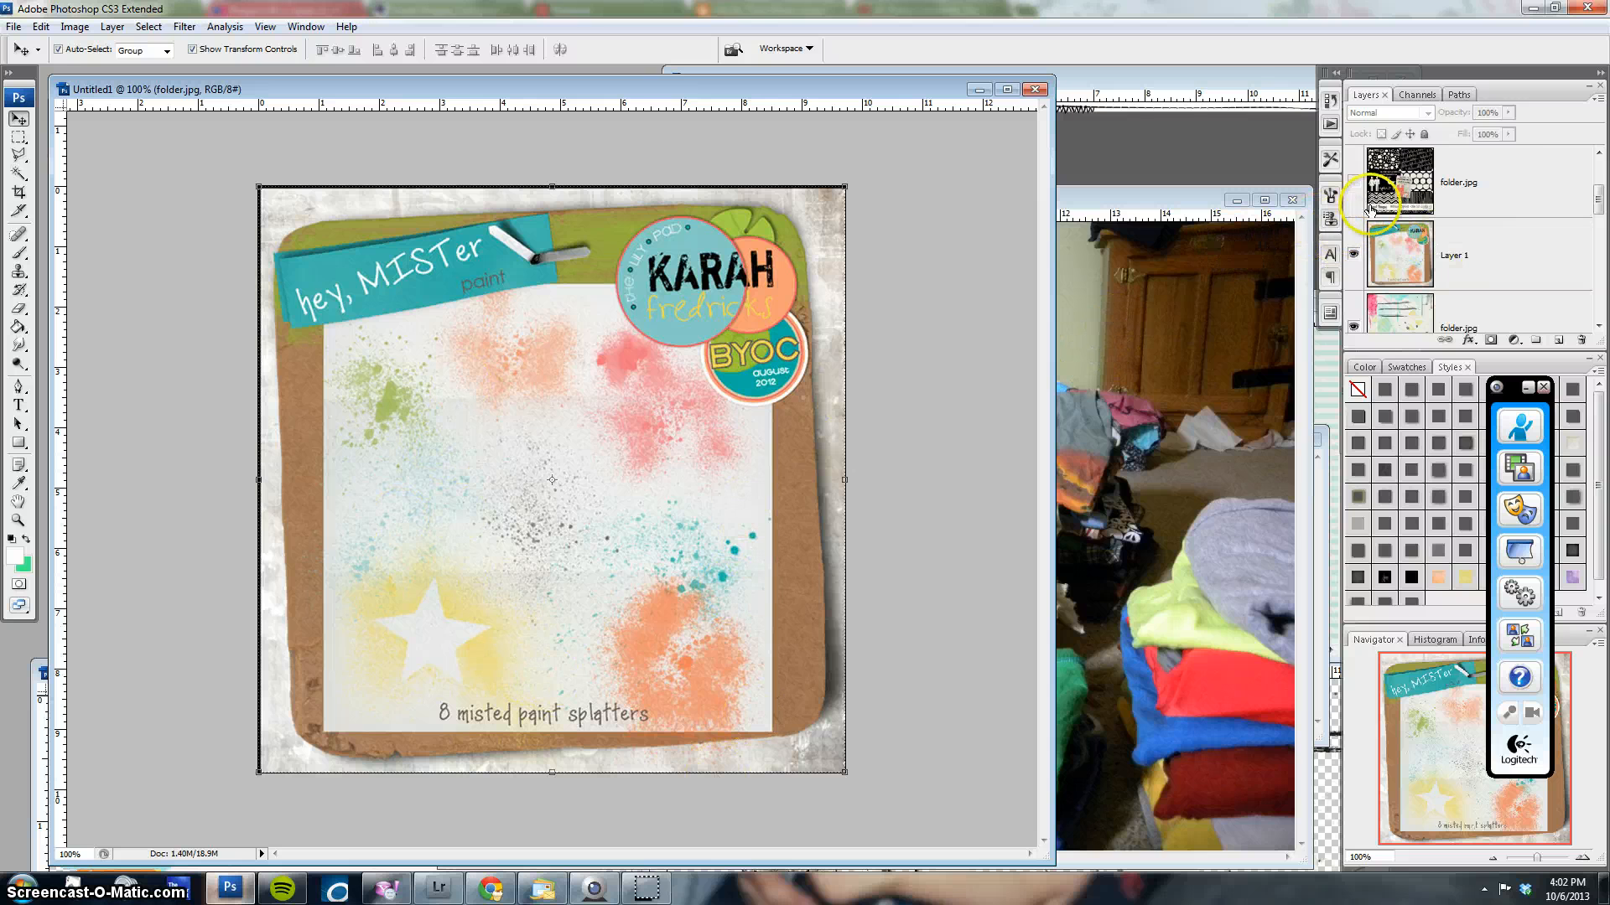
left_click(1353, 255)
Hide the watercolors, BYOC background noise and take a gesso preview layers one after another
scroll(1408, 251, "down", 1)
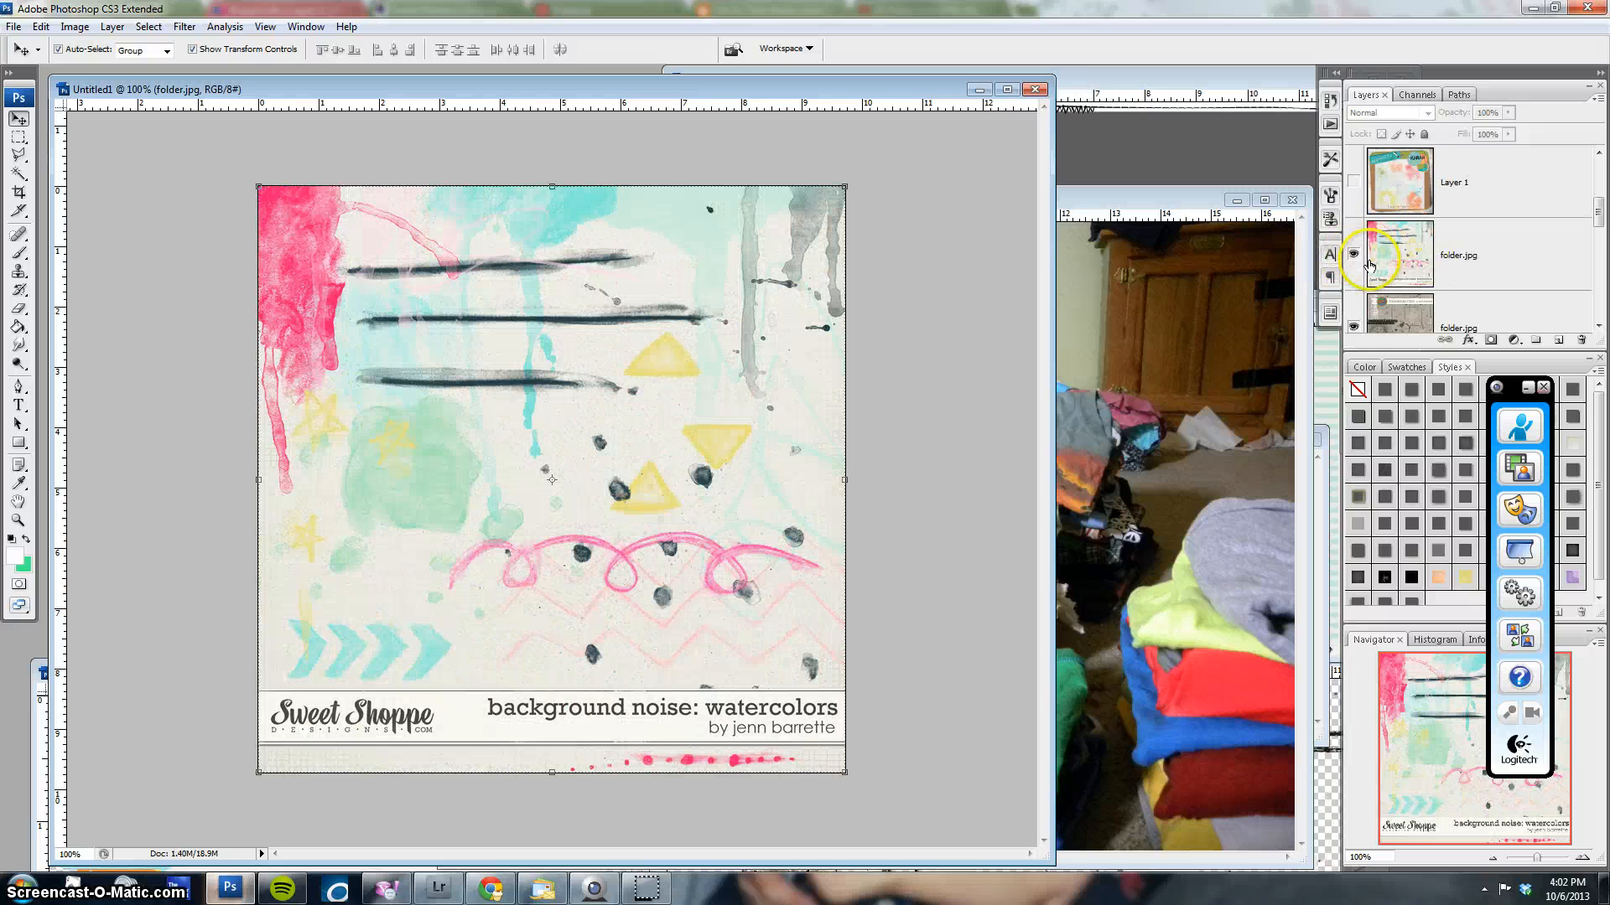
left_click(1492, 237)
scroll(1493, 237, "down", 1)
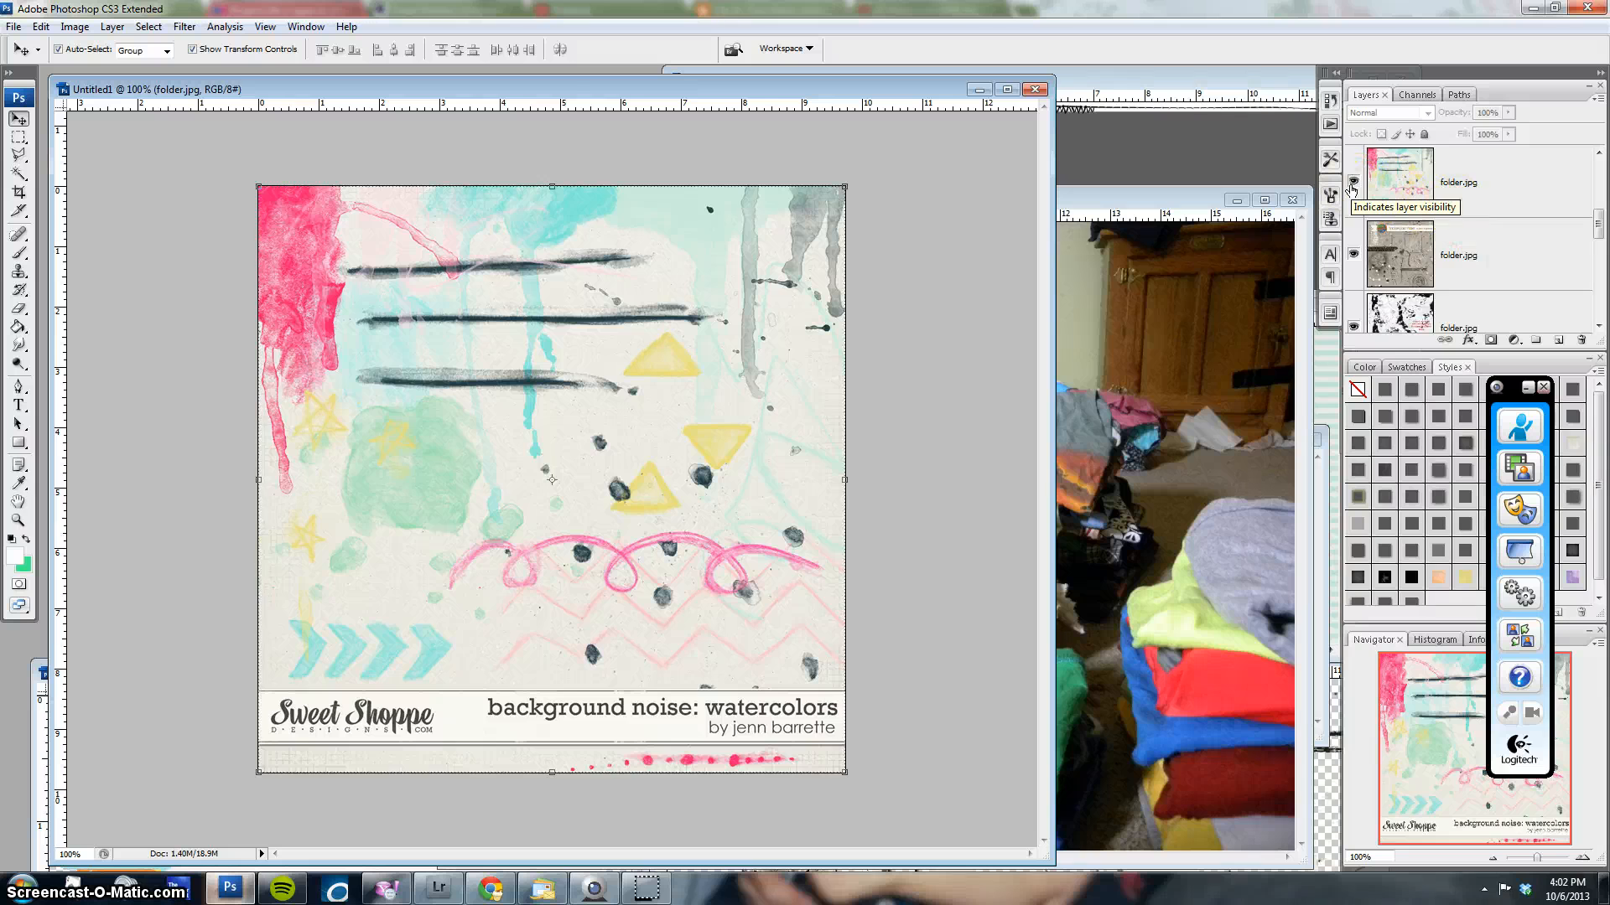
left_click(1352, 183)
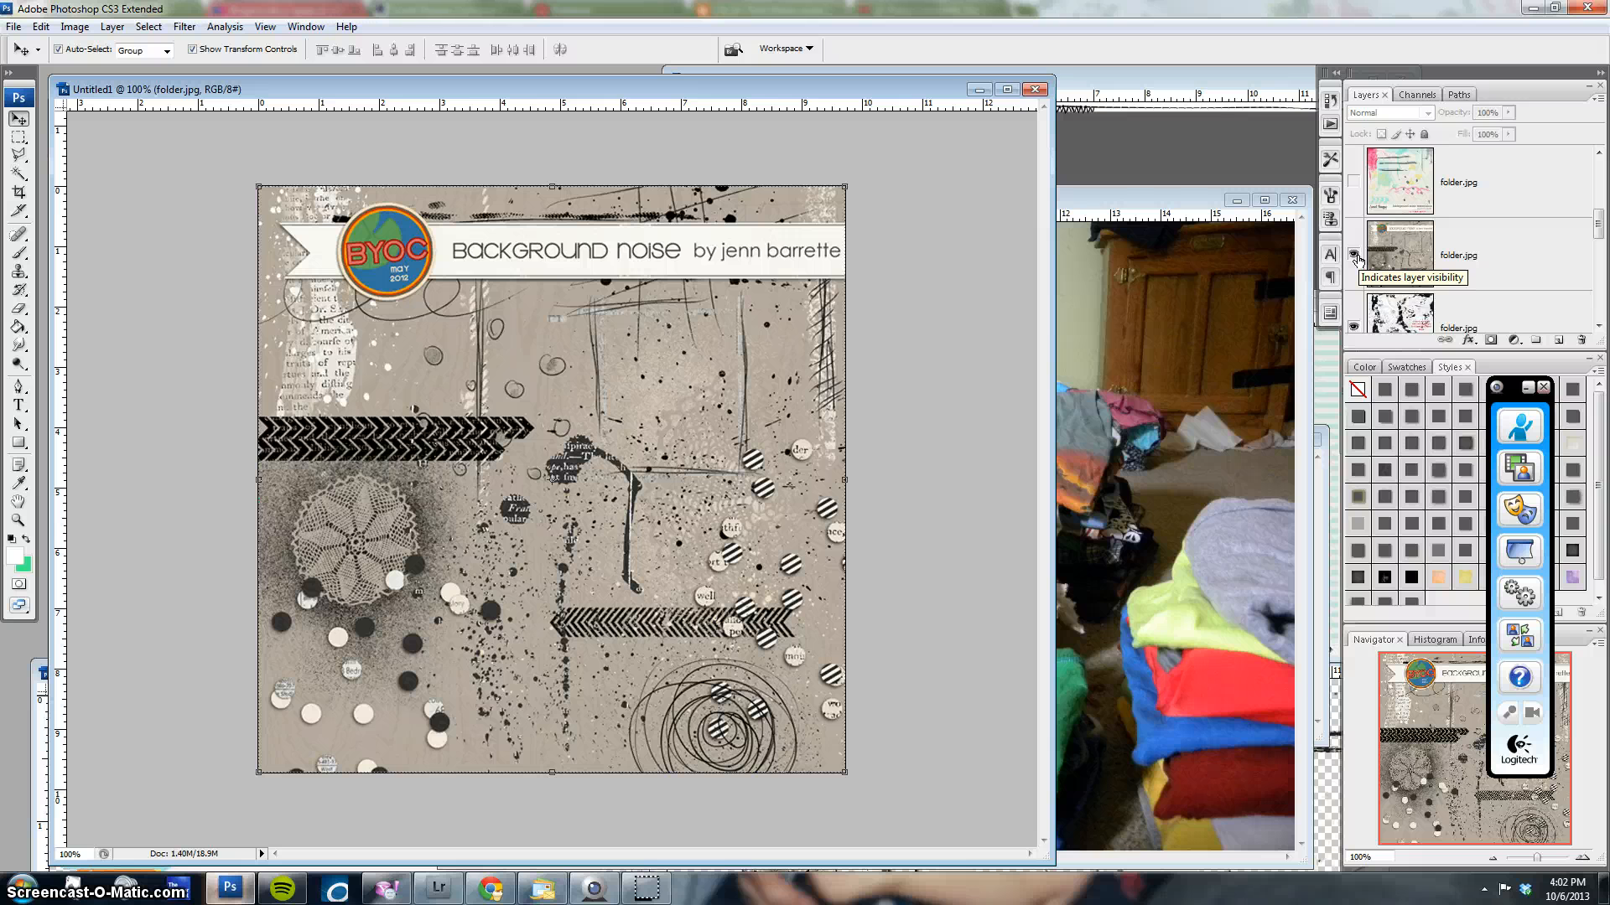
left_click(1354, 256)
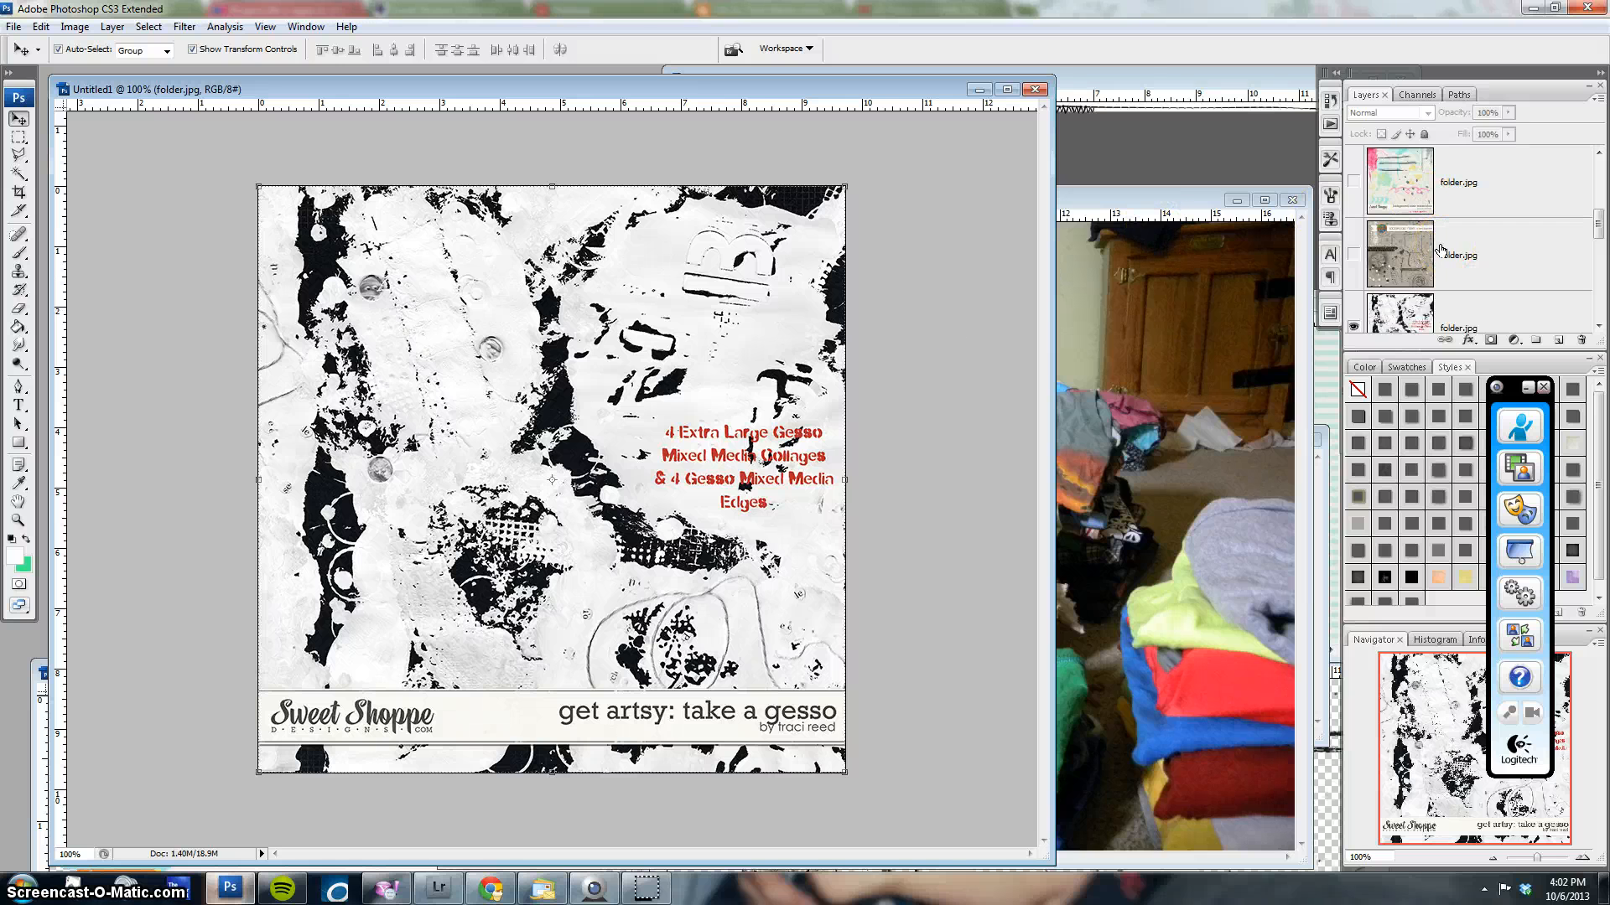
scroll(1445, 250, "down", 1)
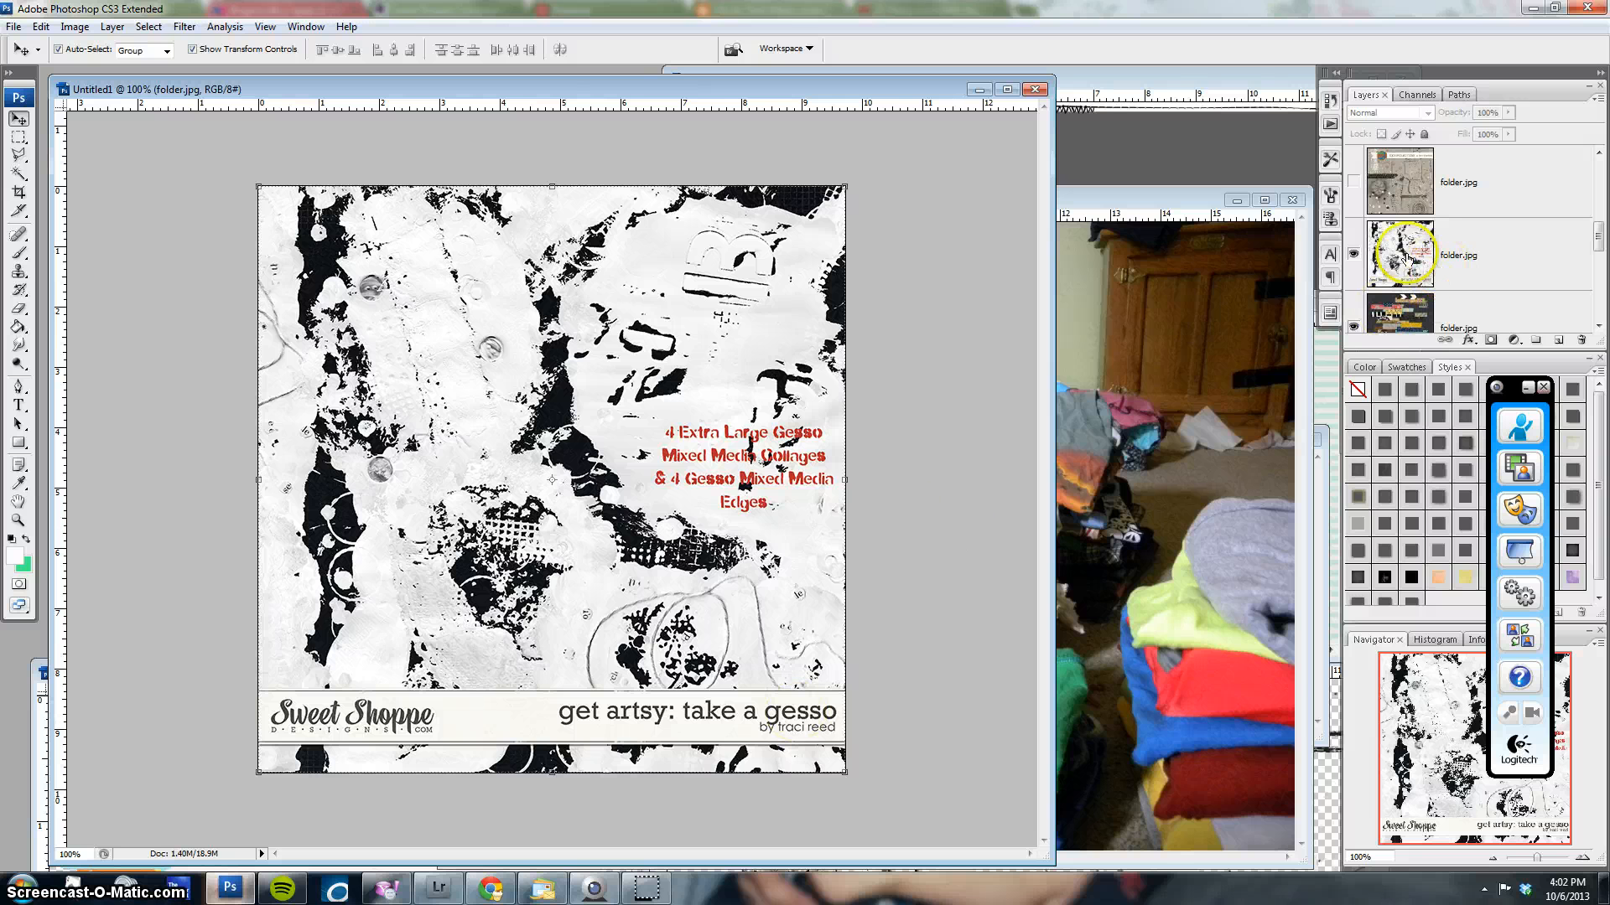
left_click(1353, 253)
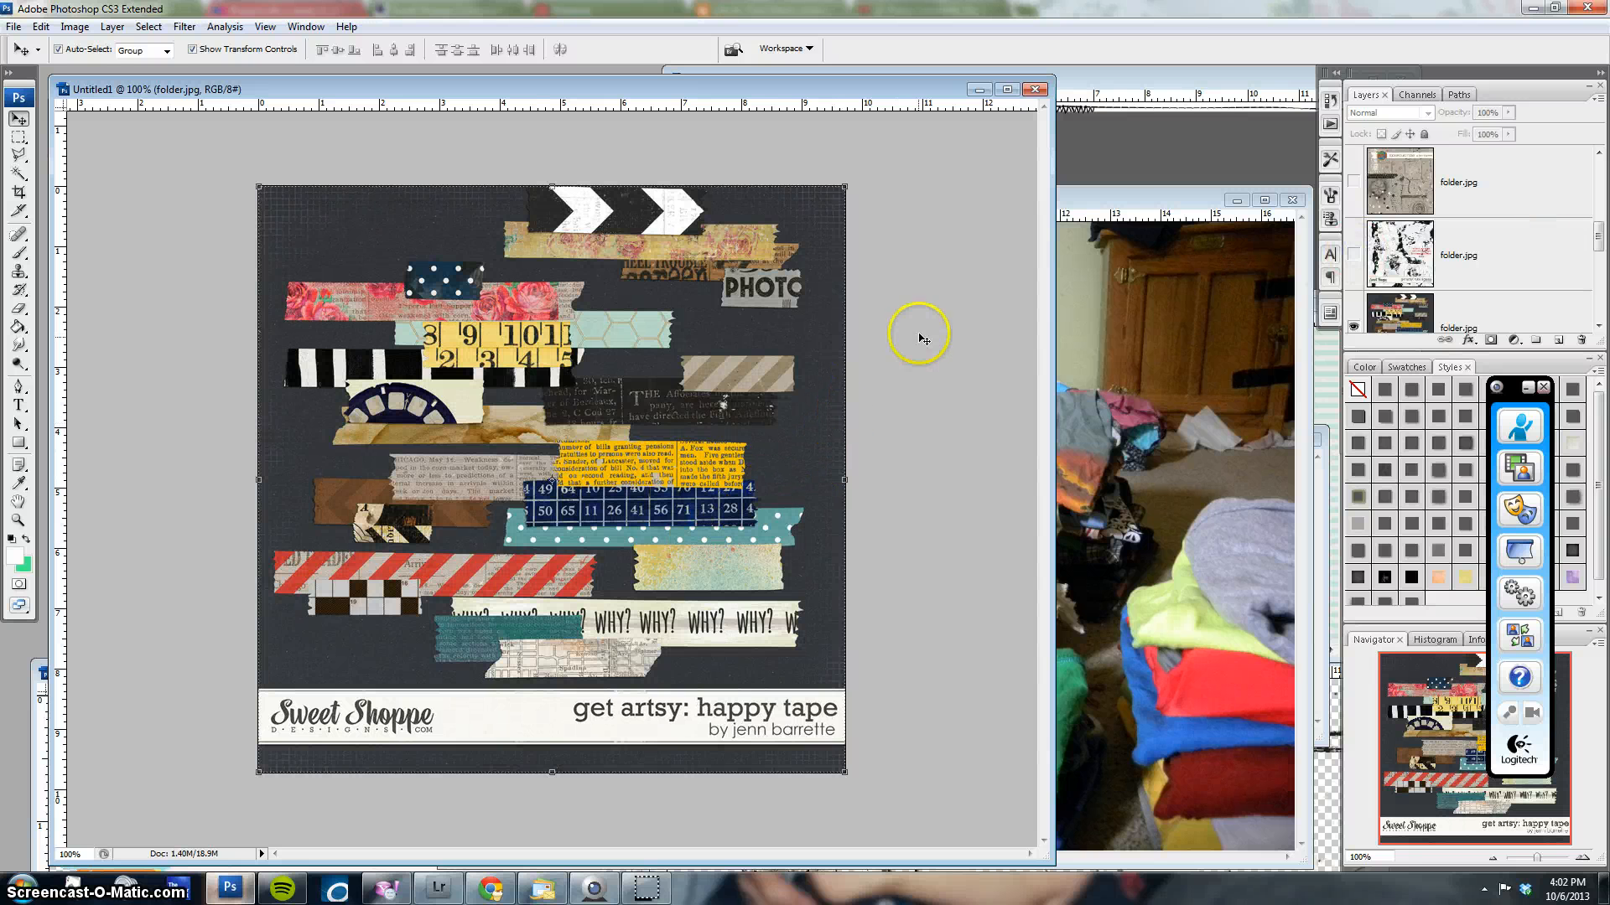
Hide the happy tape, Clippy Frames, oh snap! ellies, iconic flair and sprinkles v.13 previews, leaving only the once upon an imagination kit
scroll(1390, 243, "down", 1)
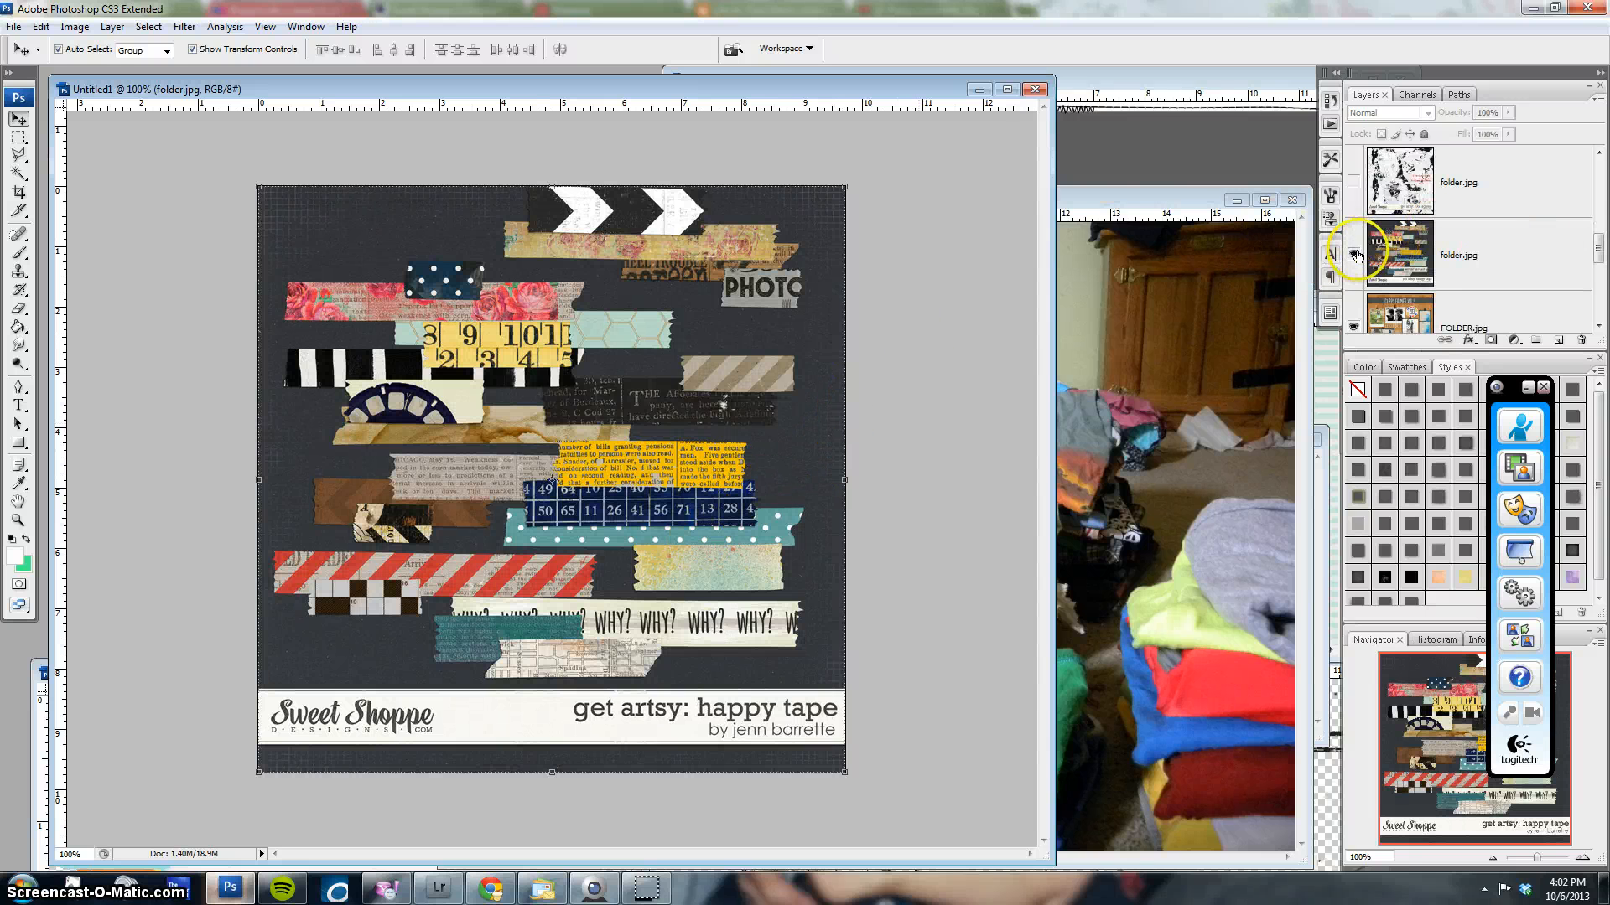
left_click(1353, 253)
scroll(1483, 227, "down", 1)
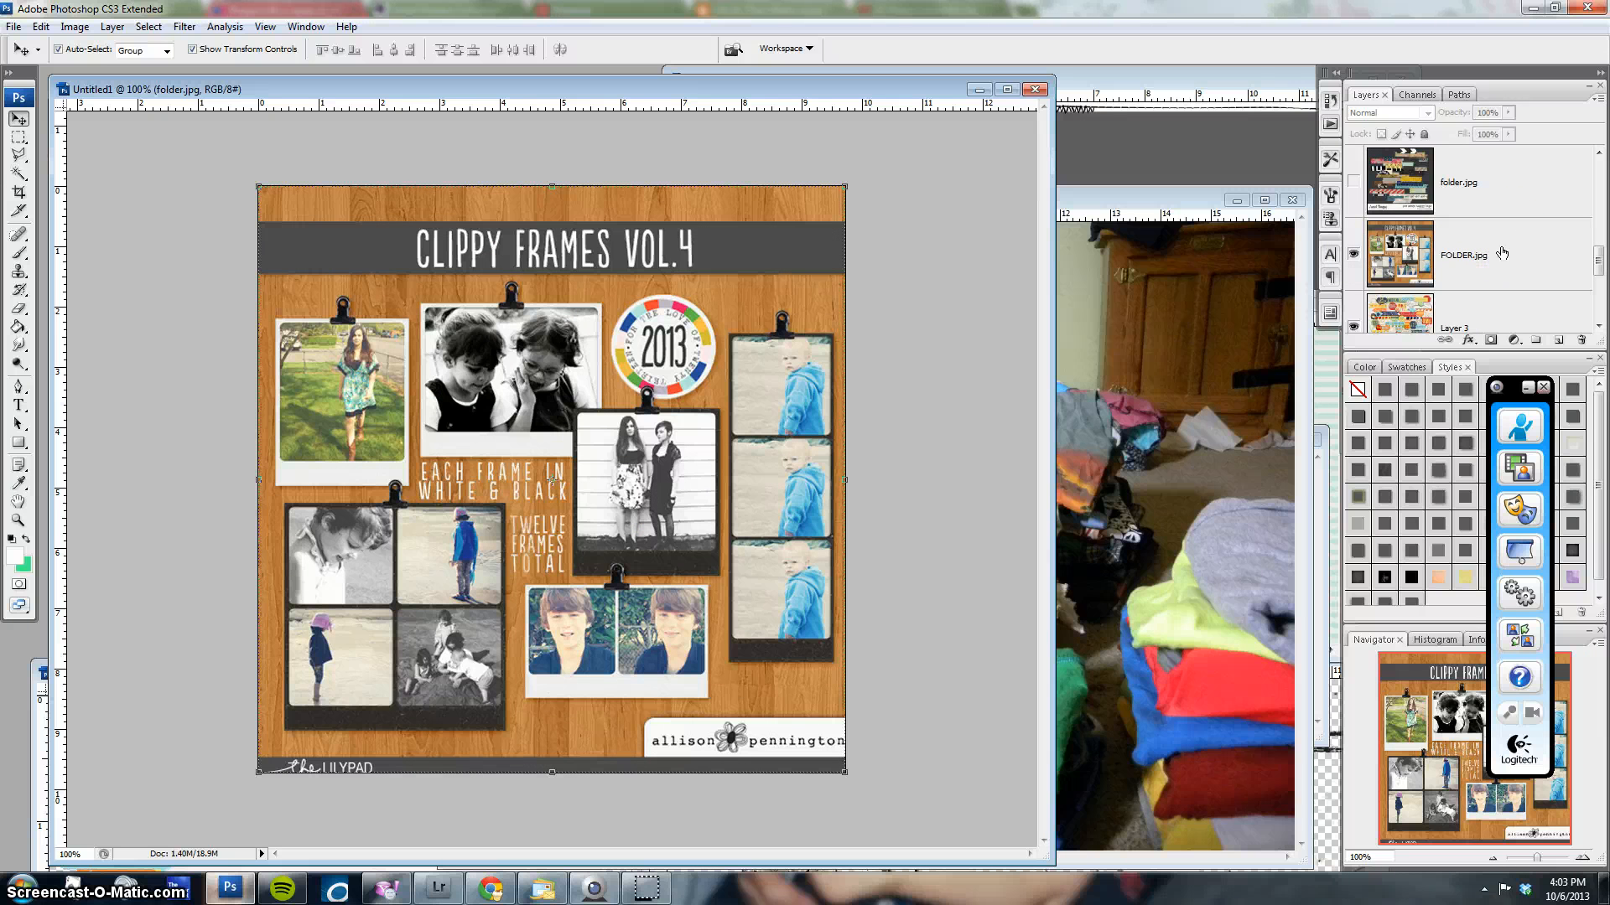
scroll(1480, 225, "down", 1)
left_click(1355, 184)
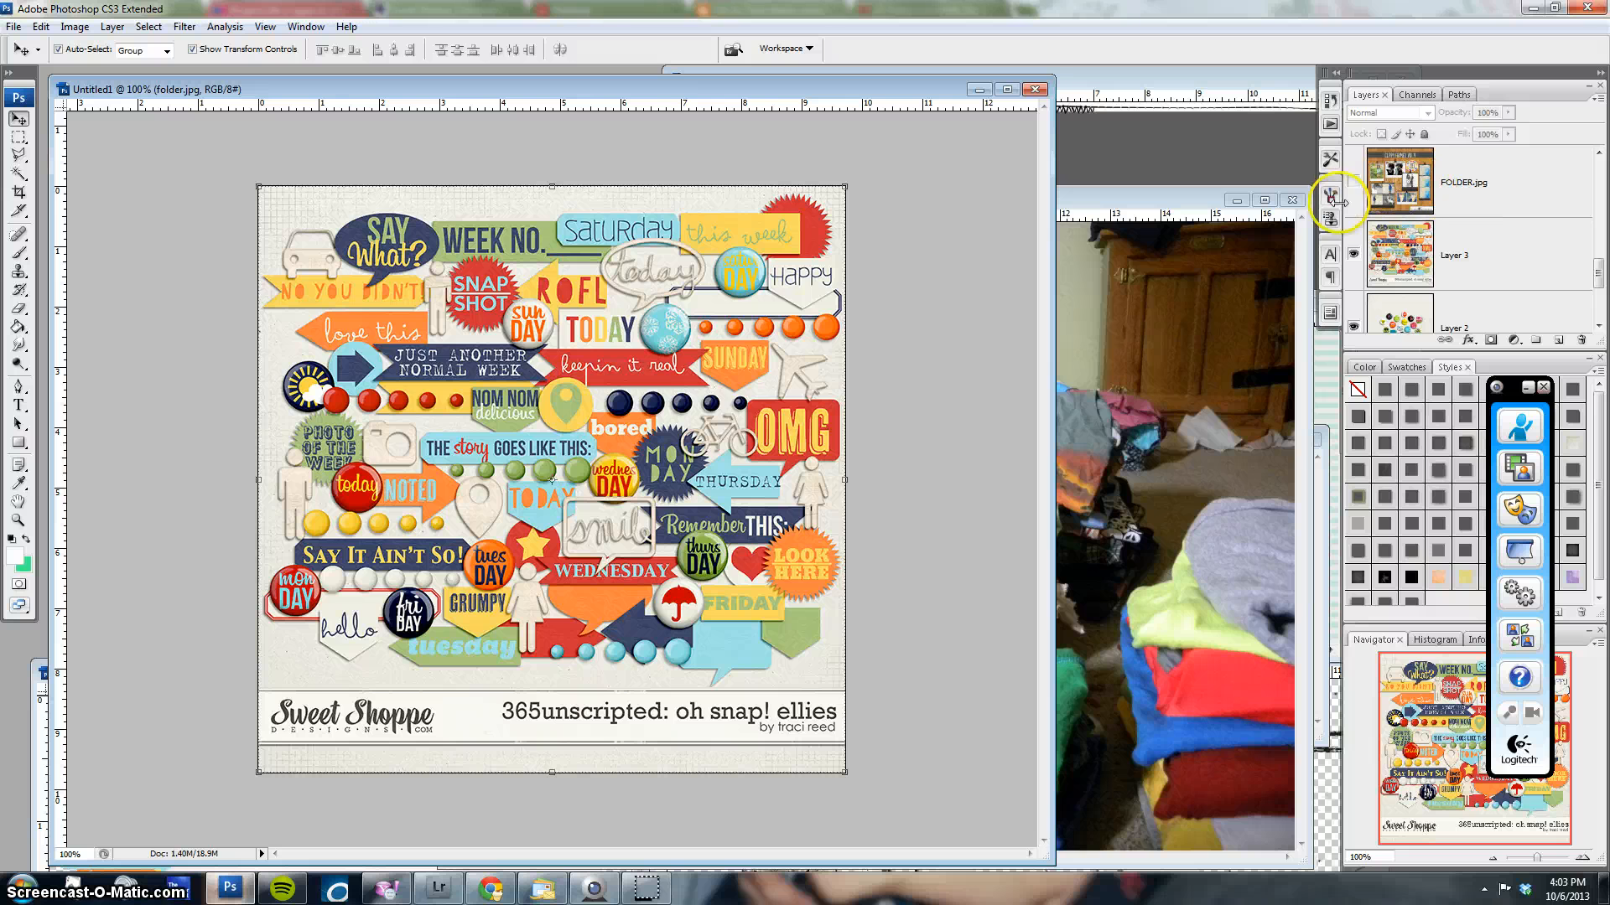
left_click(1356, 256)
scroll(1463, 225, "down", 1)
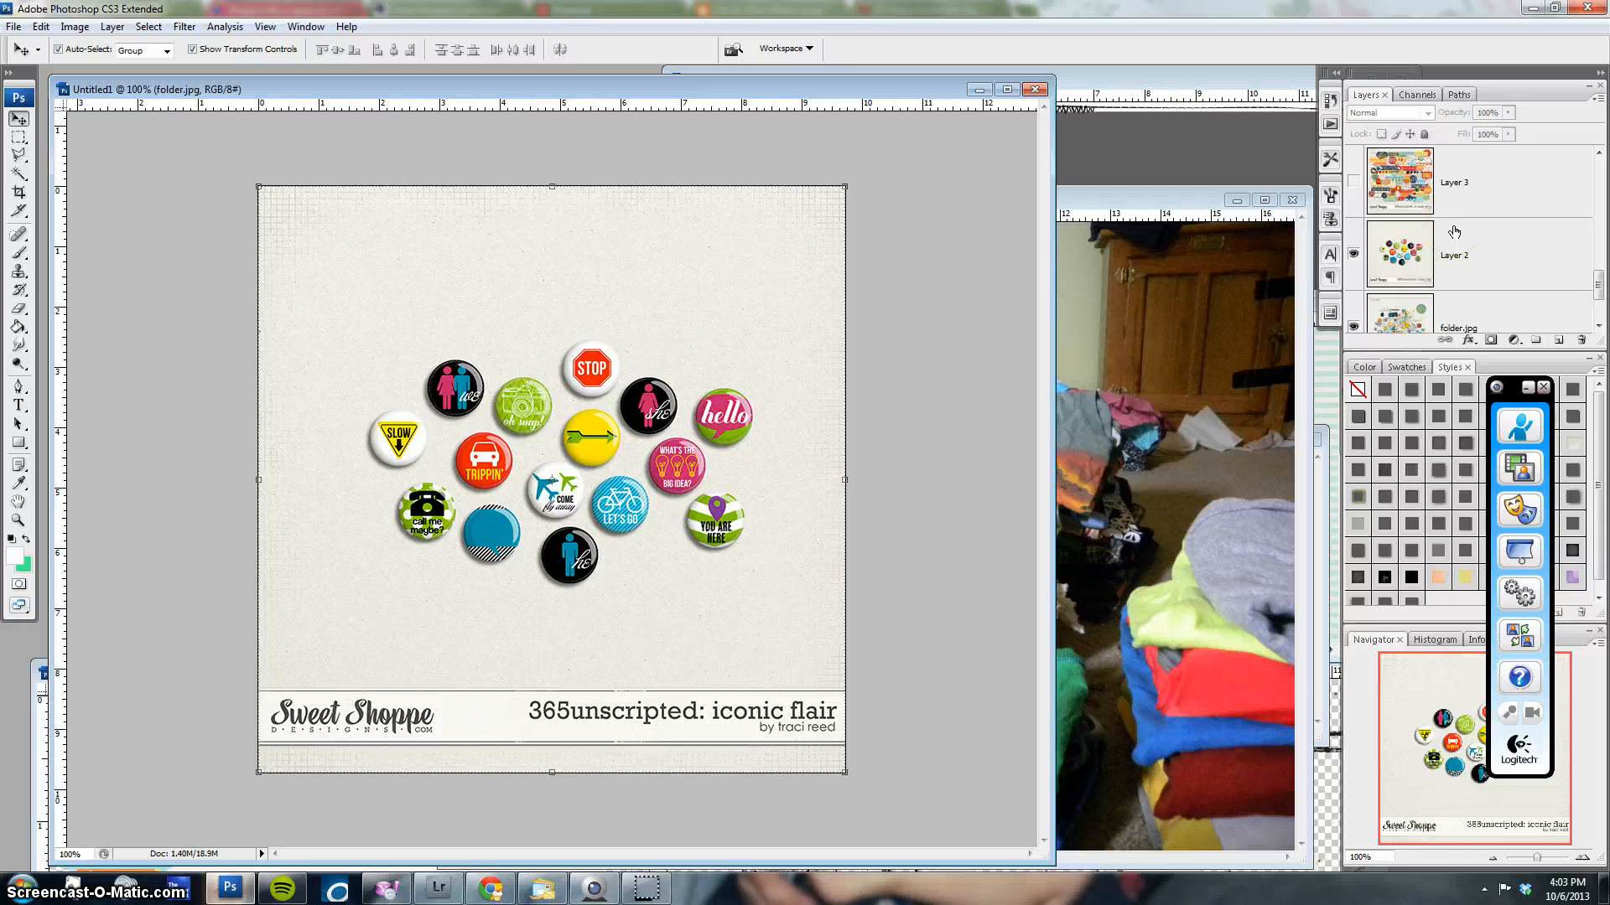
left_click(1353, 254)
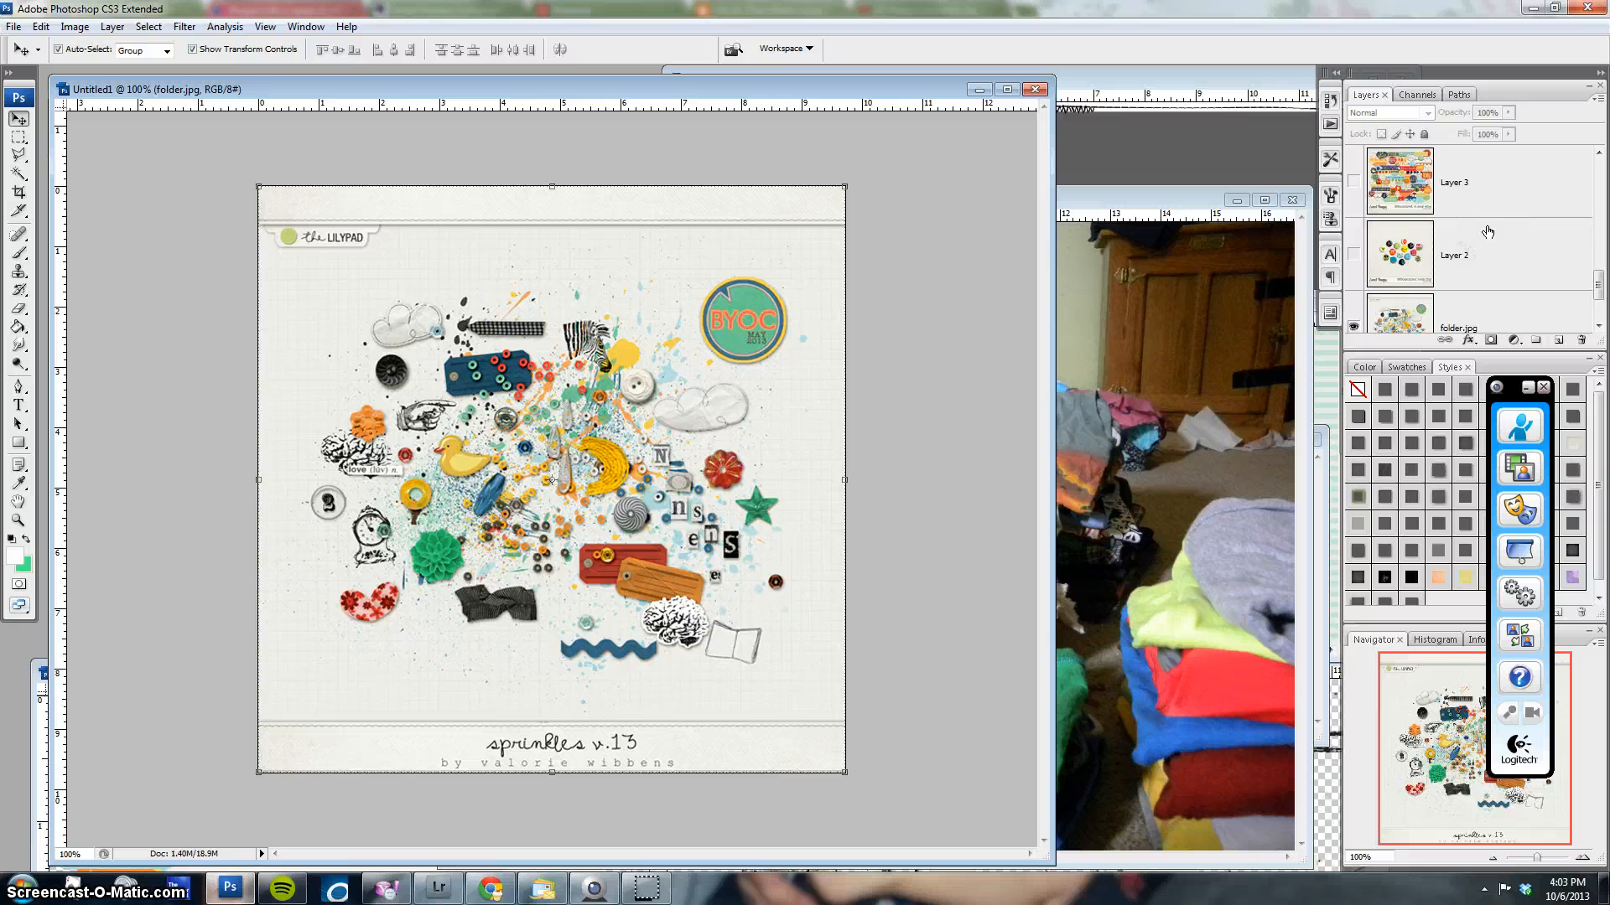
scroll(1488, 232, "down", 3)
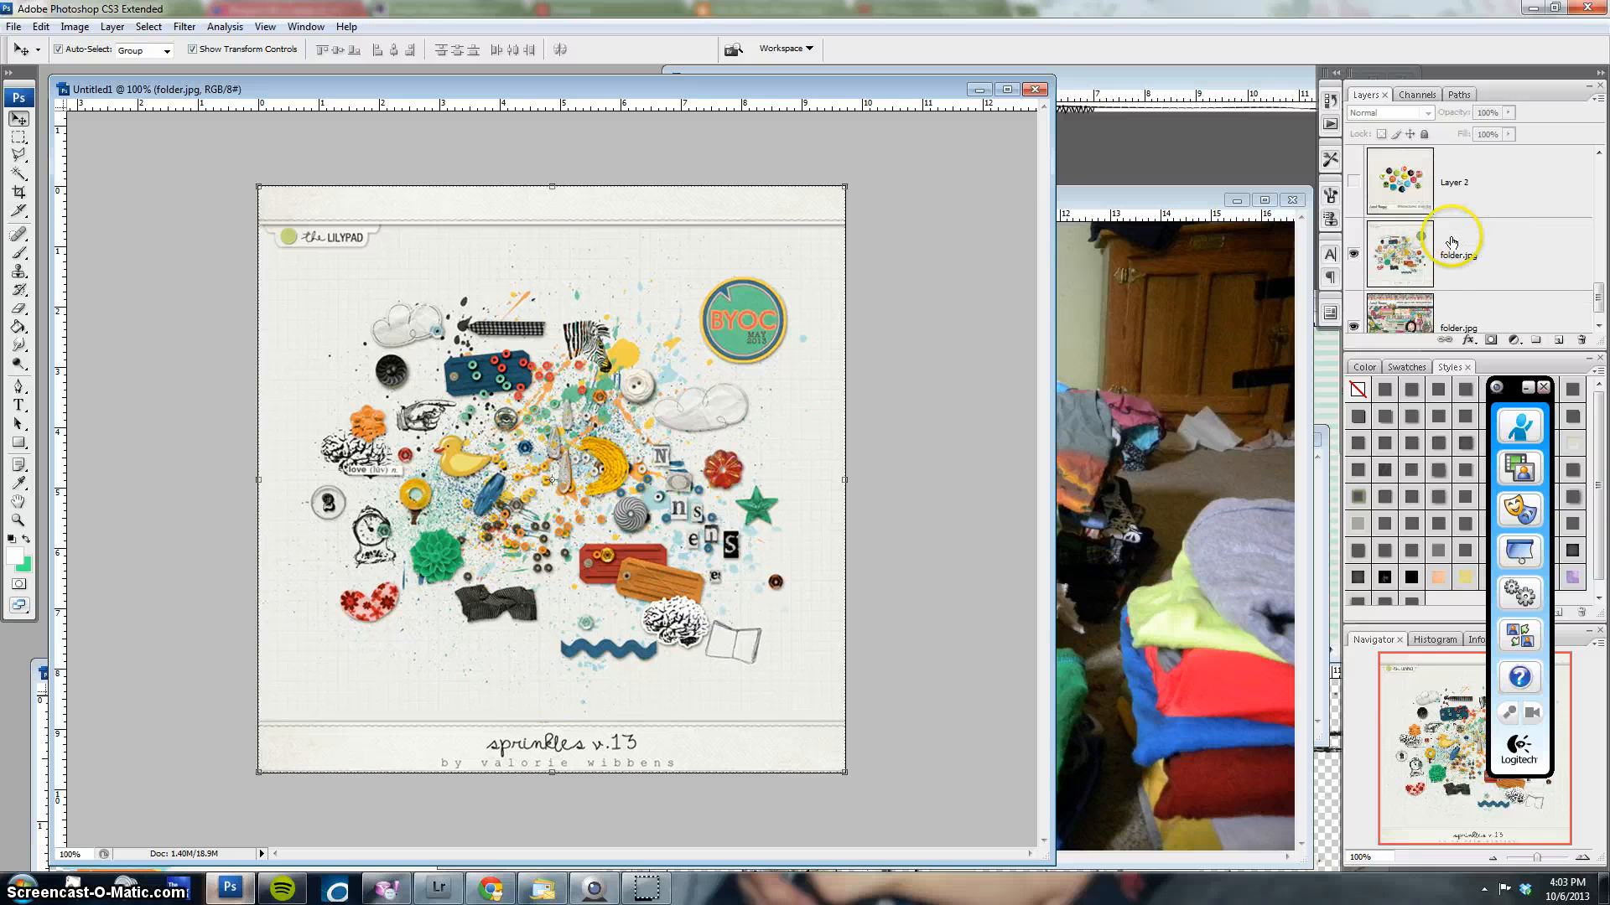
left_click(1352, 226)
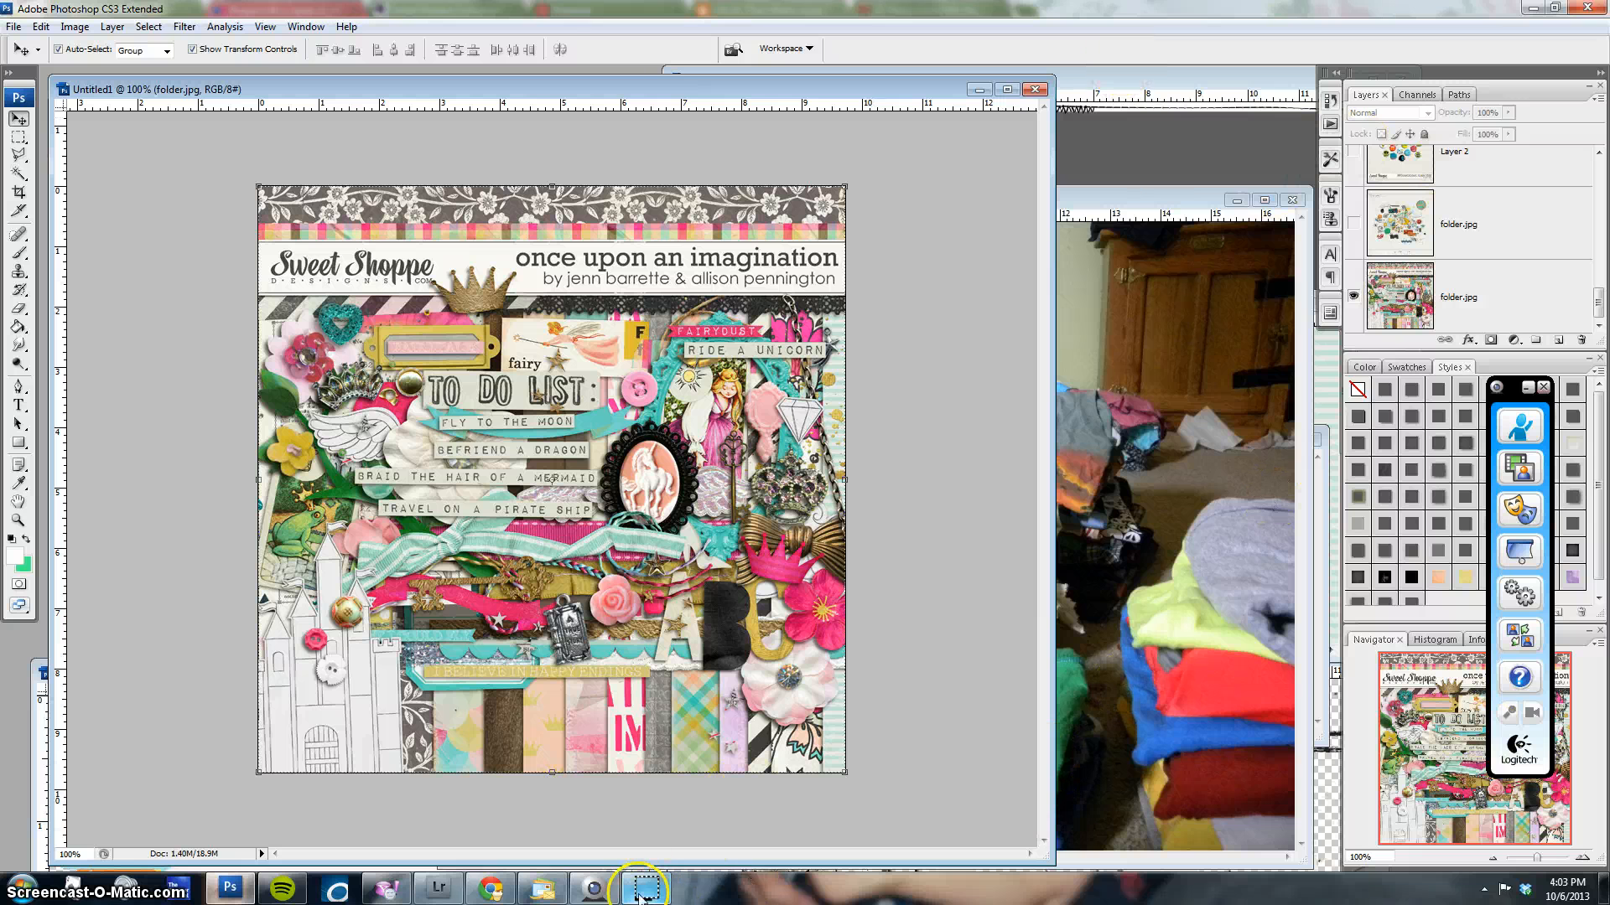
Minimize the Untitled1 previews, then enlarge the stitched grid template window to show its whole page and move it aside
left_click(979, 89)
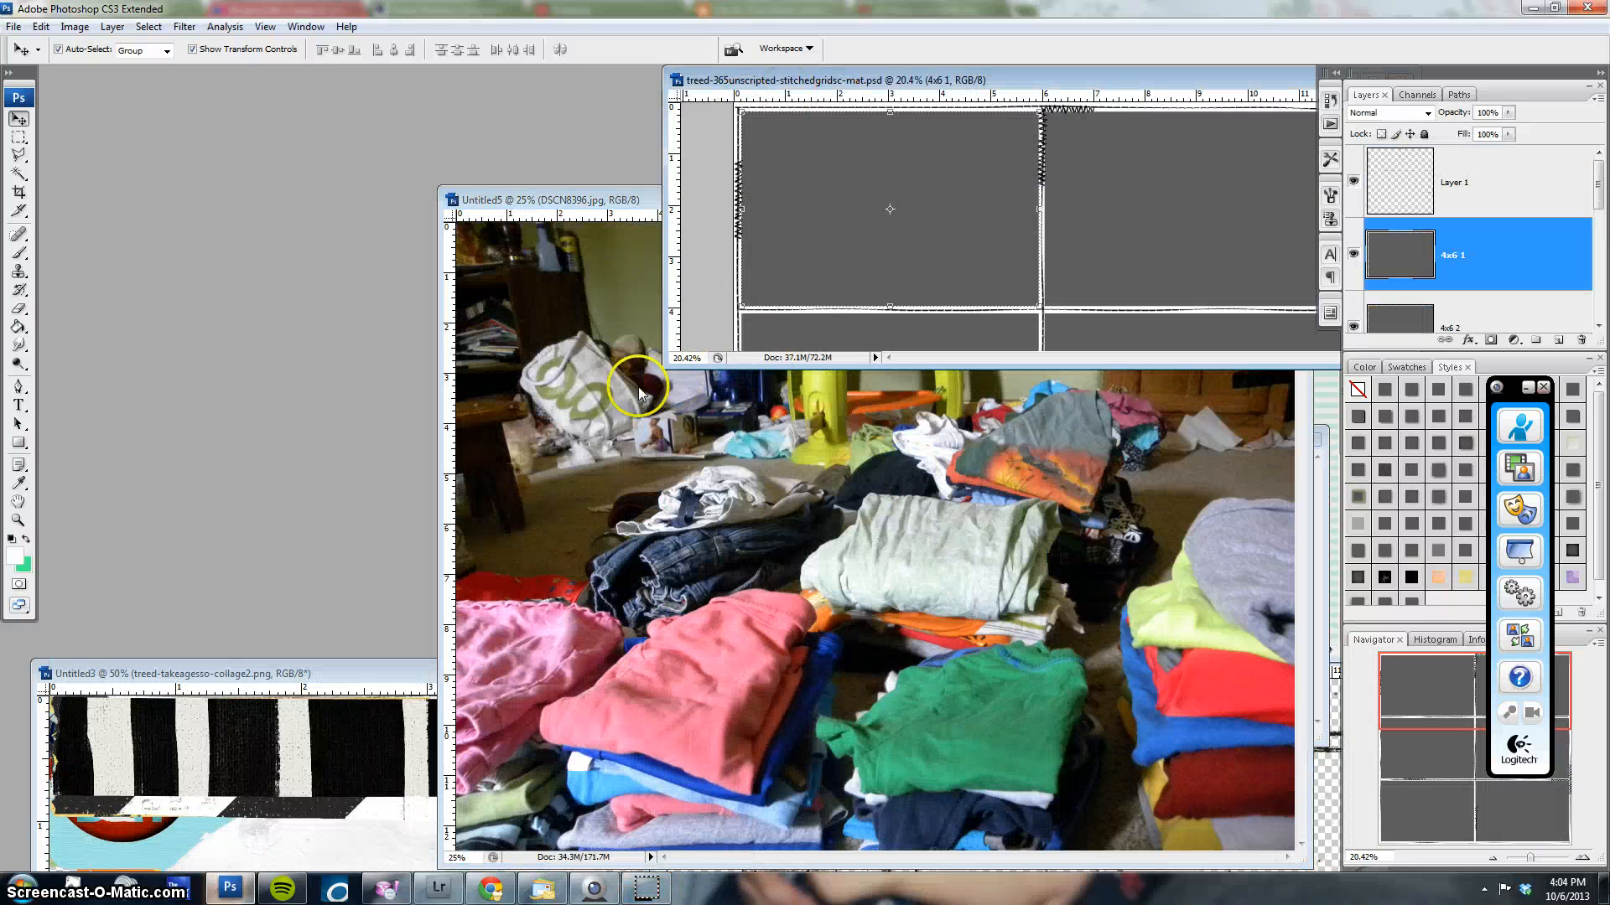
left_click_drag(671, 362, 390, 765)
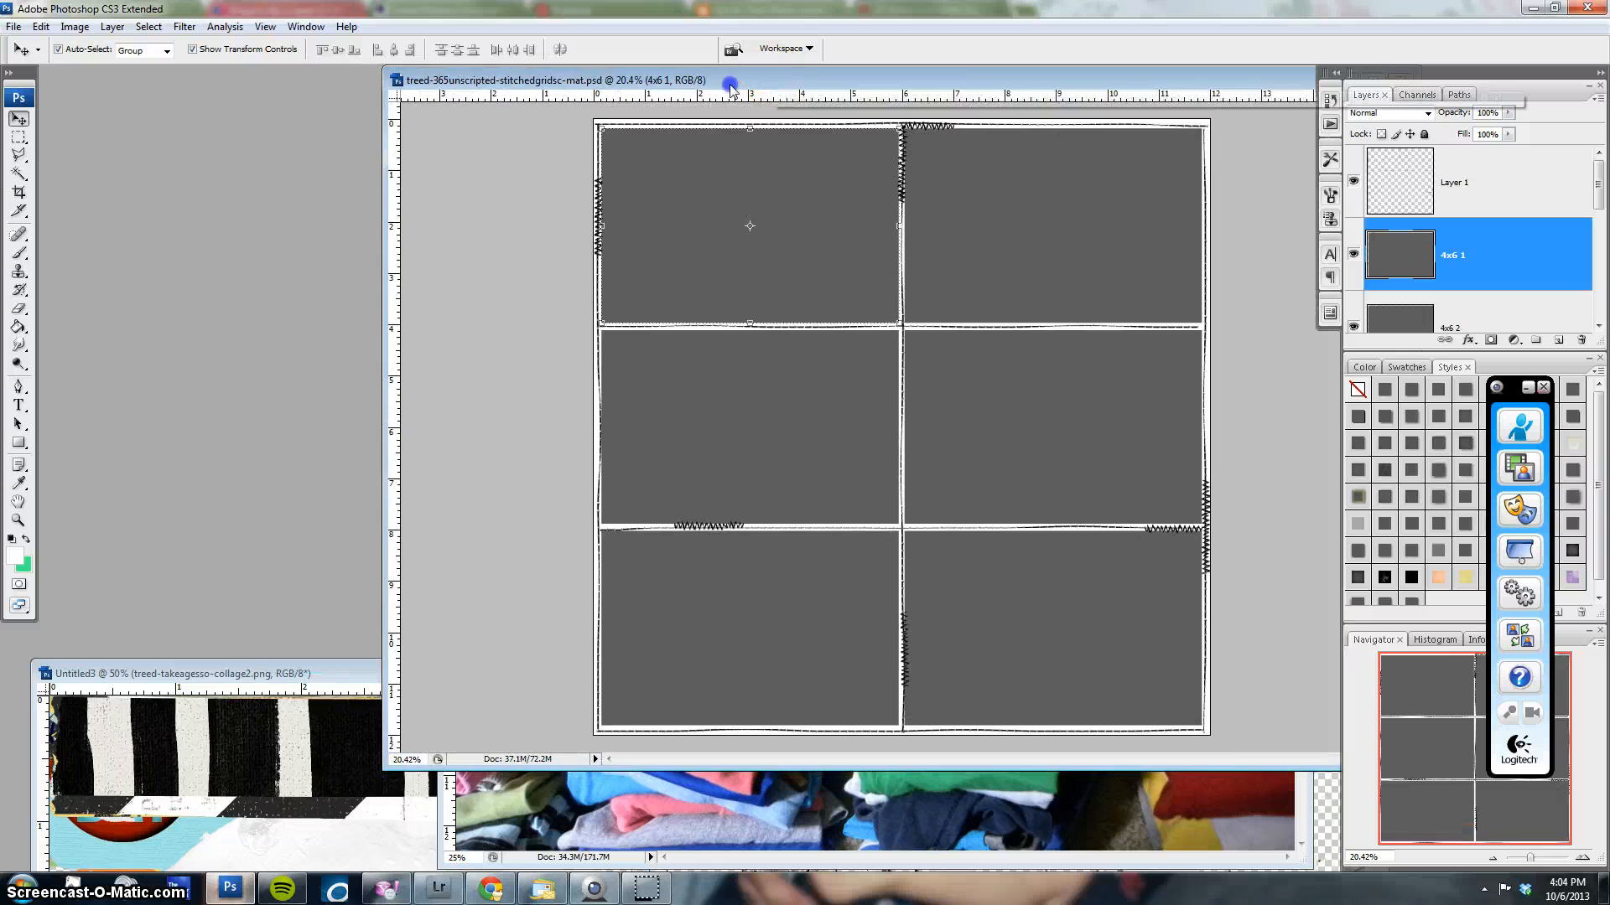
left_click_drag(744, 79, 355, 65)
Bring the Untitled3 tape and gesso document forward and minimize the Untitled5 photo document
left_click(1153, 467)
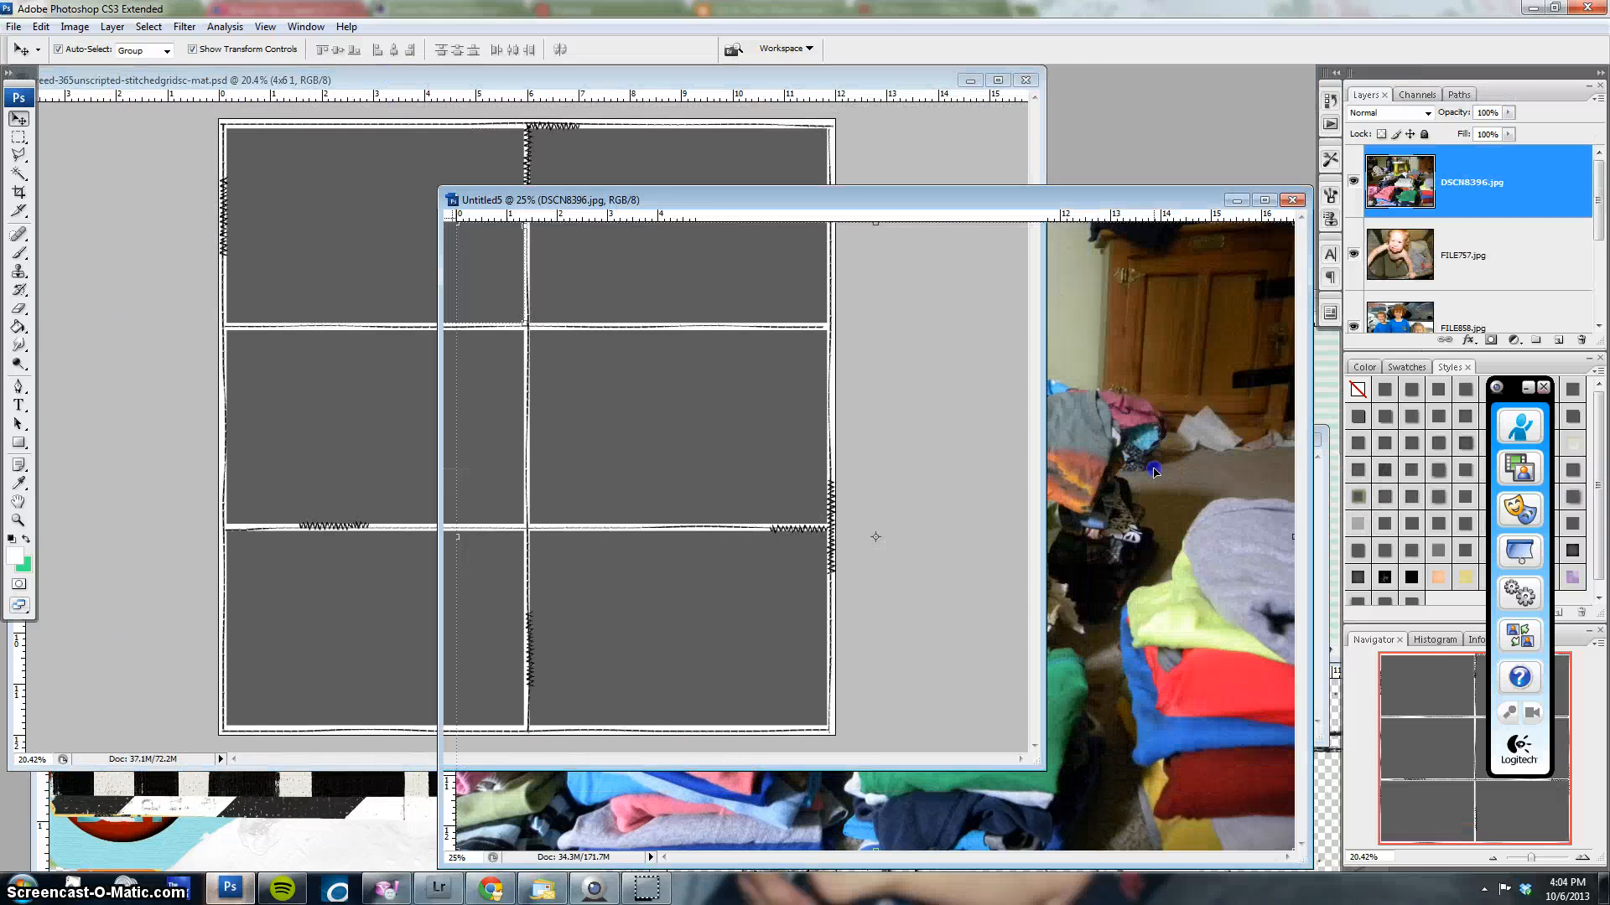
left_click(377, 808)
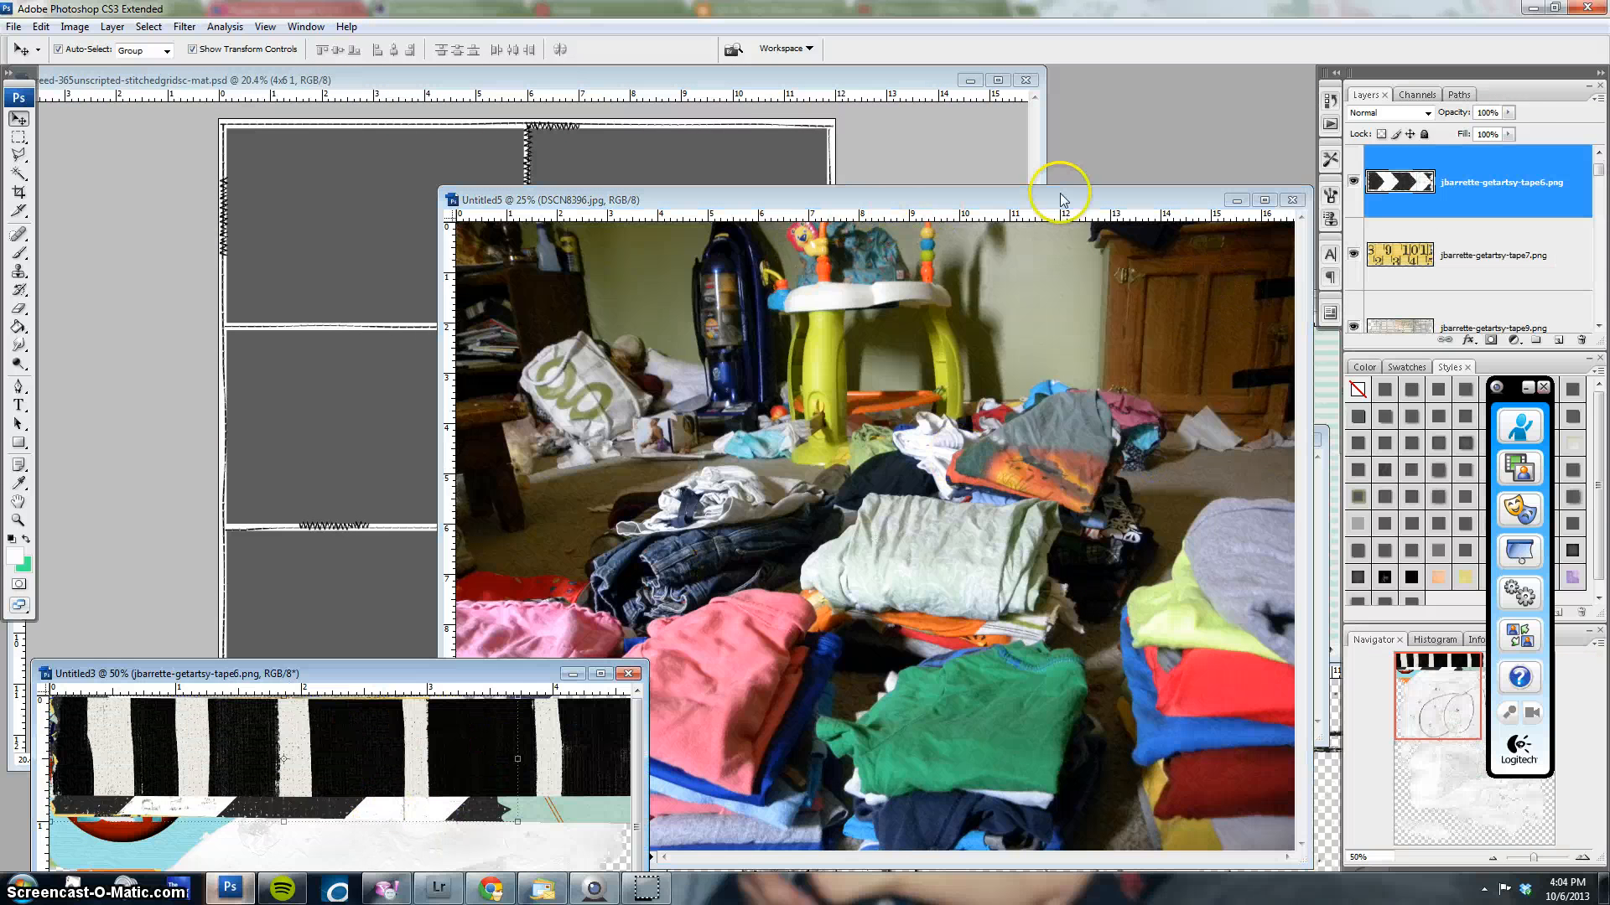
left_click(1235, 200)
Copy the APennington_Once_Pattern (8), Layer 1 and APennington_Once_Solid (2) background layers from Untitled2 into the stitched grid template
left_click(1203, 349)
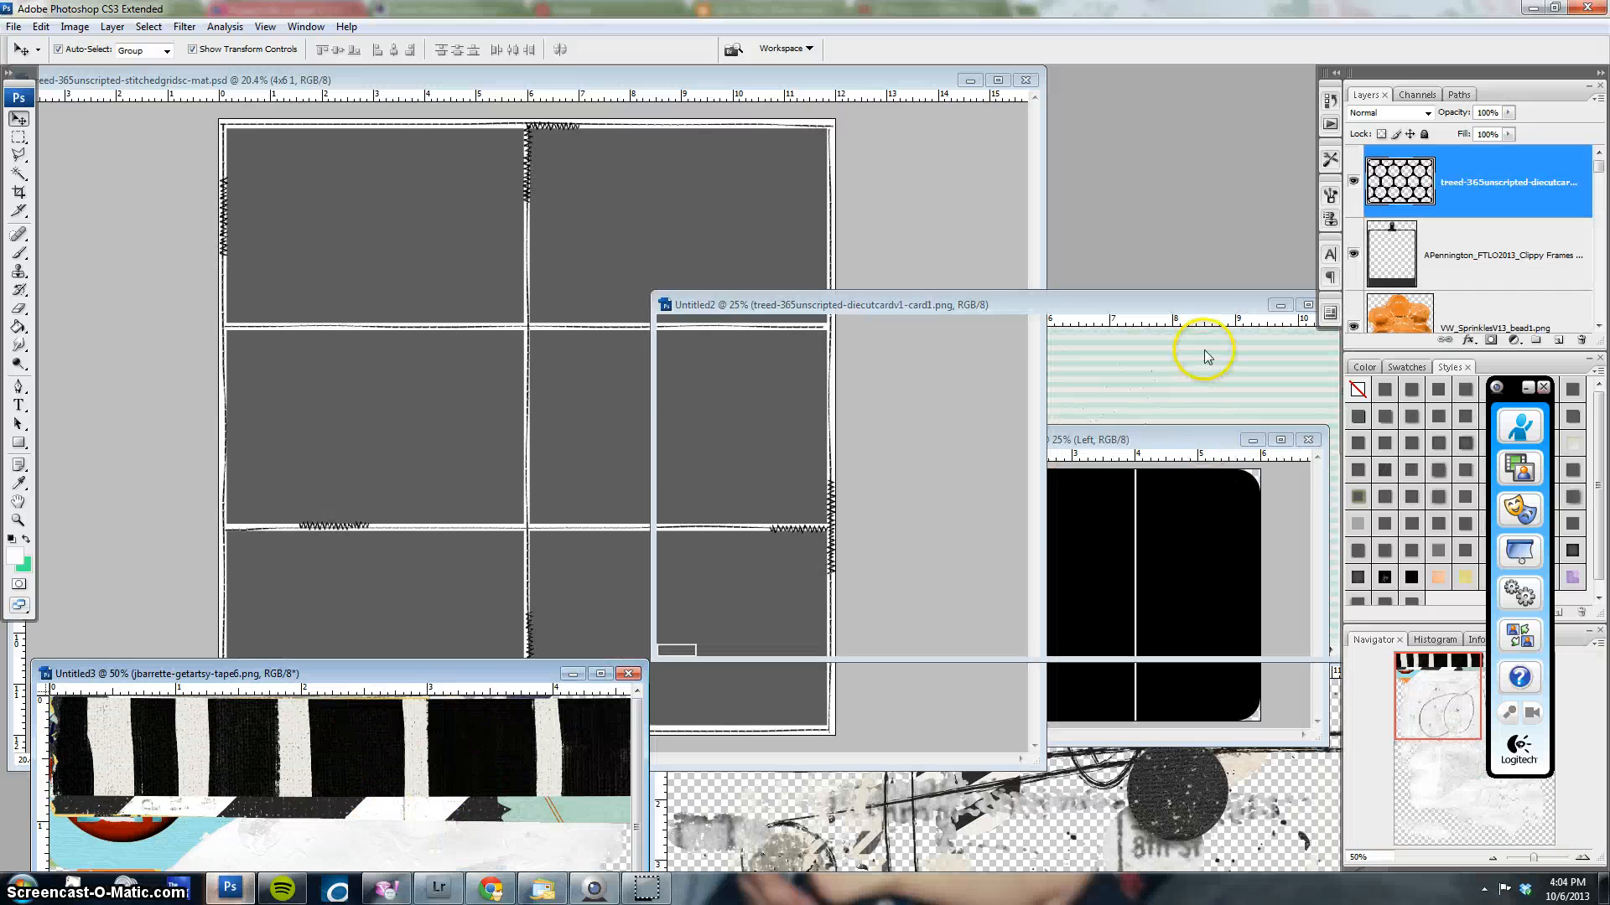
left_click(1495, 264)
scroll(1507, 277, "down", 1)
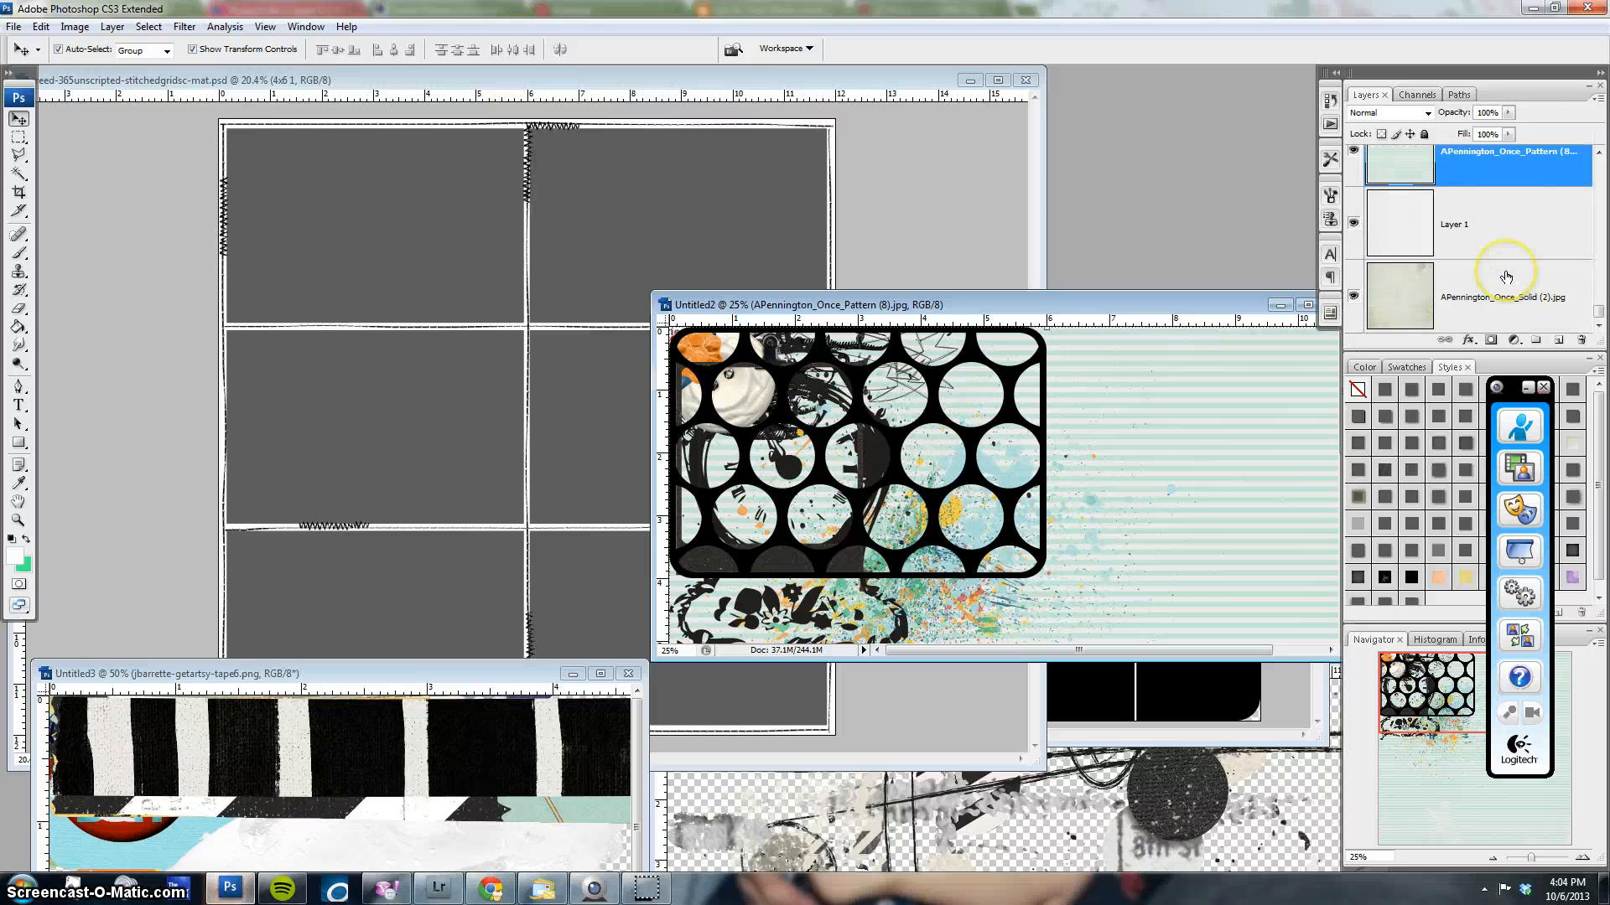
left_click(1504, 276, "shift")
left_click_drag(1480, 185, 422, 405)
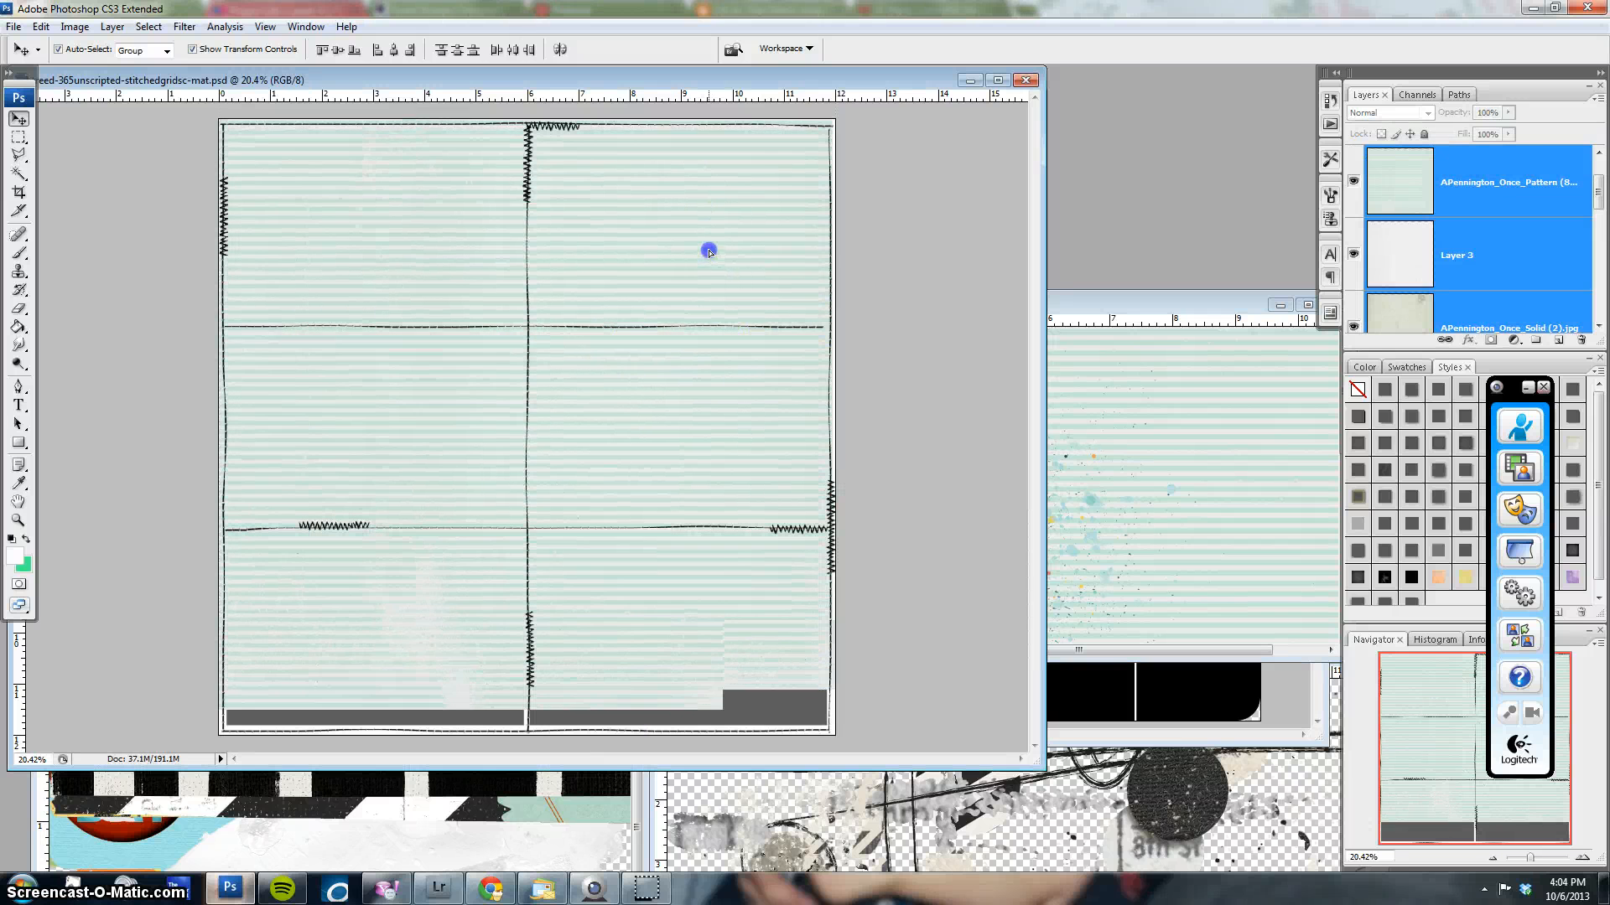
Position the three copied background layers together so they cover the whole template page, and deselect them
left_click(719, 278)
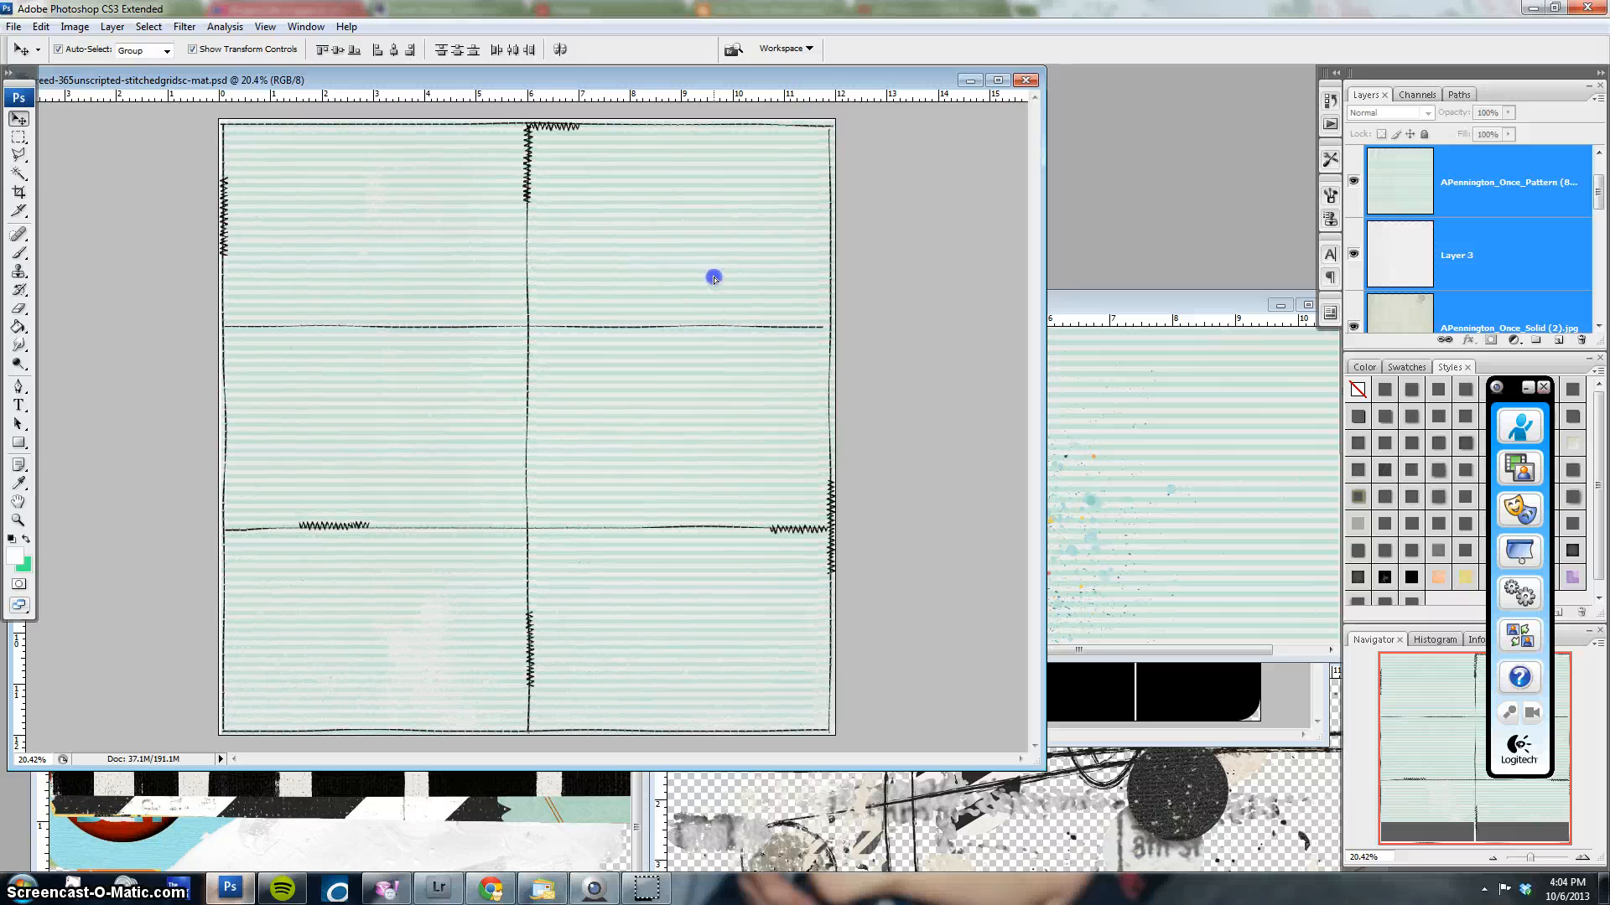
key("shift+Left")
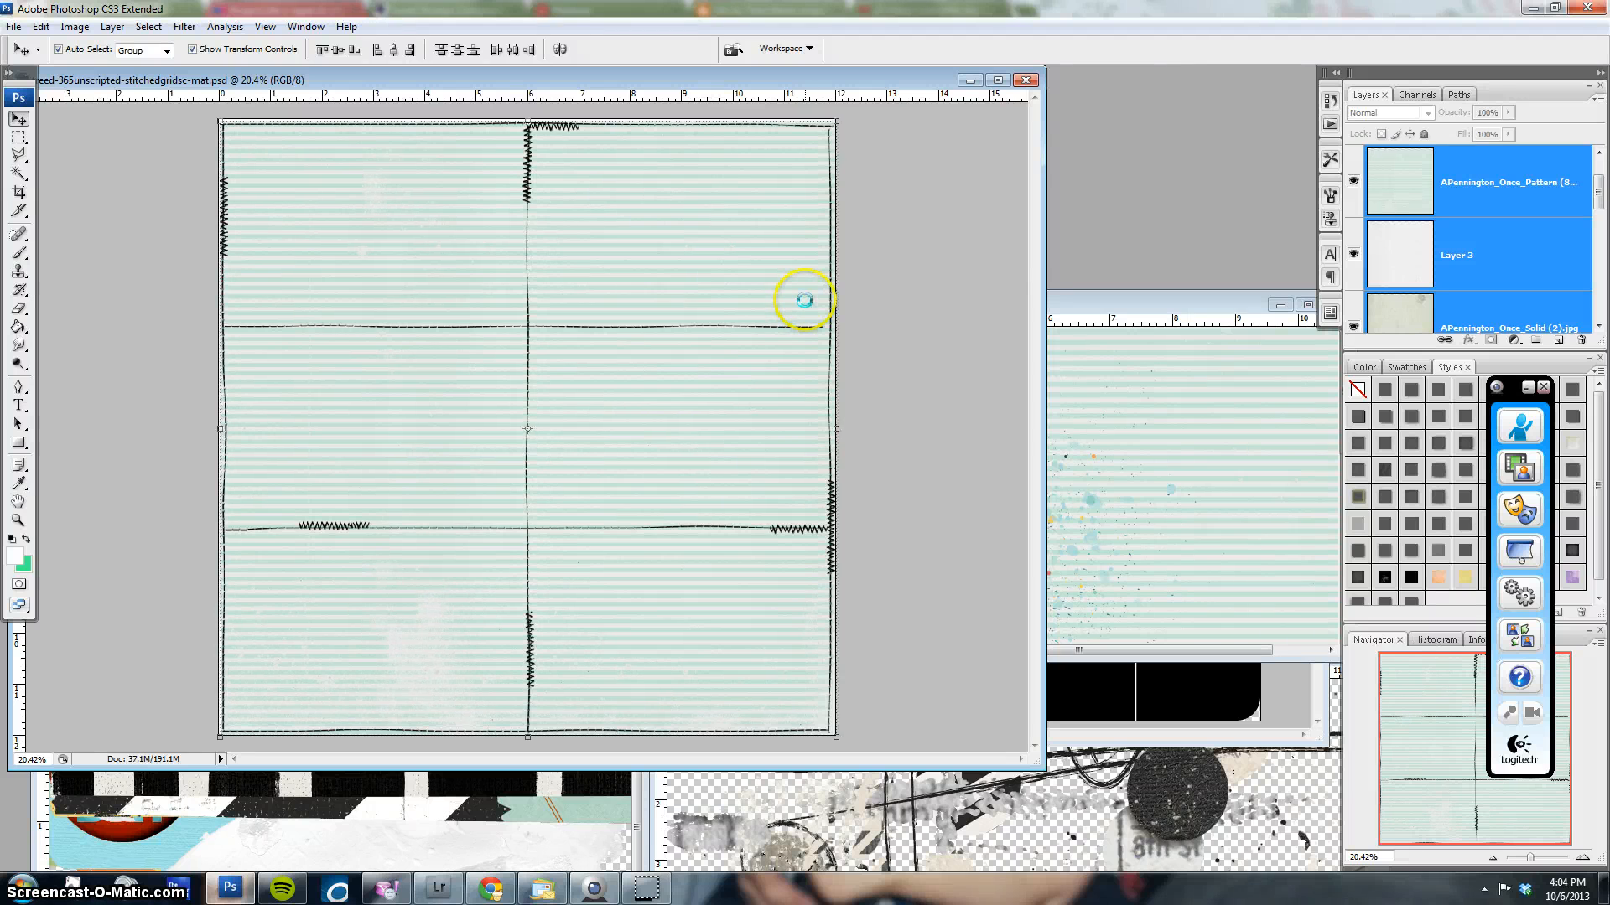
key("shift+Up")
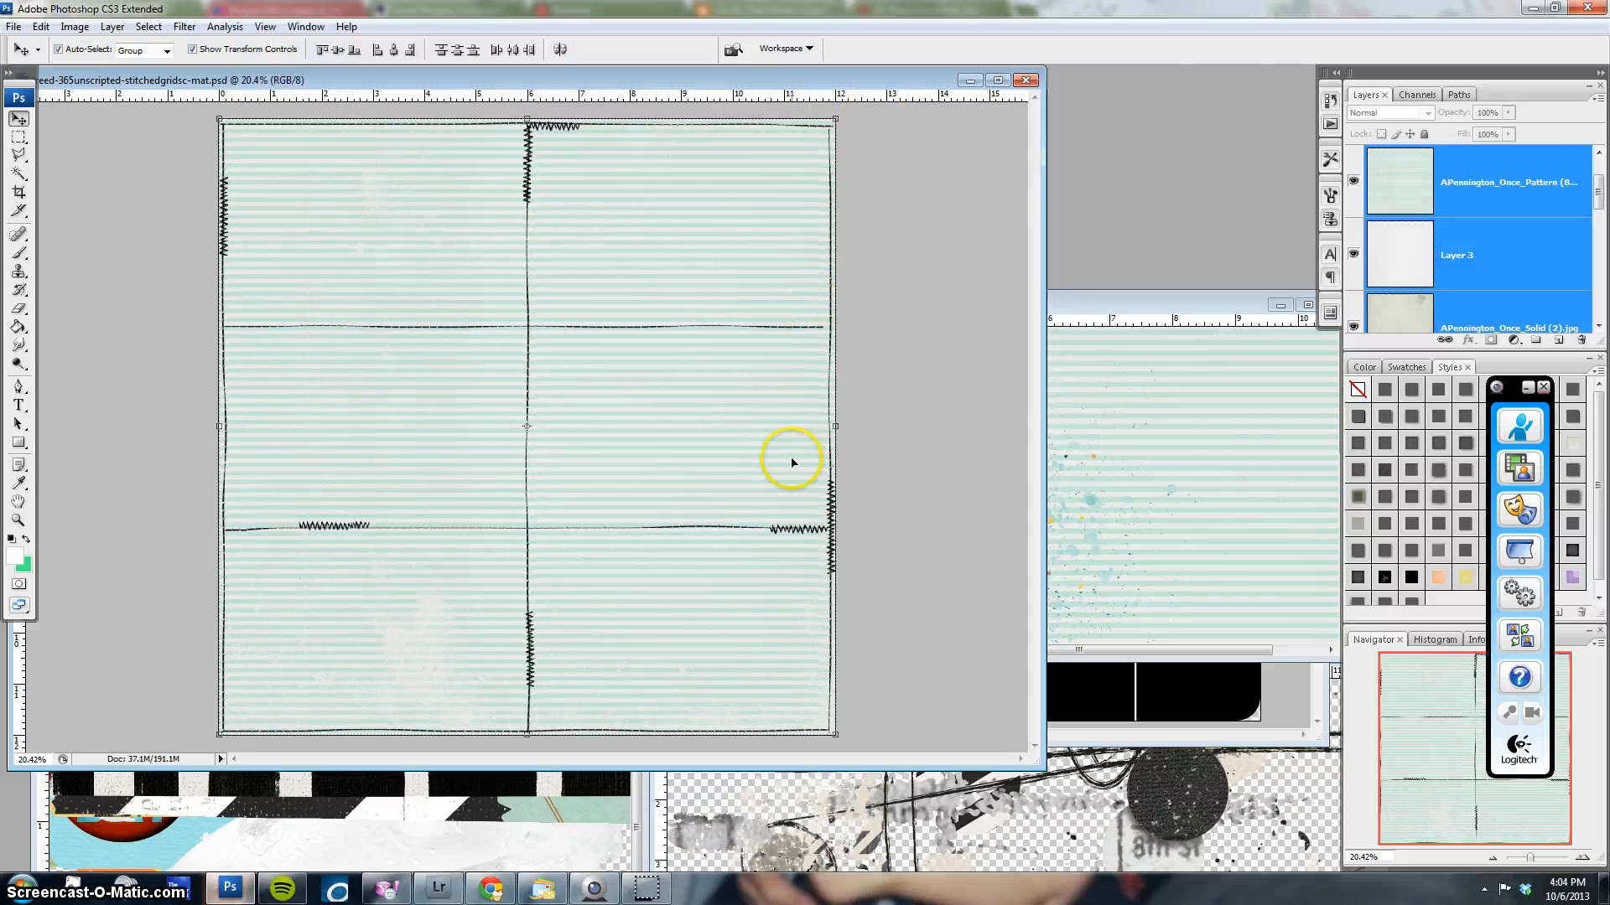
left_click(917, 438)
Hide the APennington_Once_Pattern (8) paper and move Layer 3 beneath the 4x6 block layers, directly above Layer 2
left_click(1538, 176)
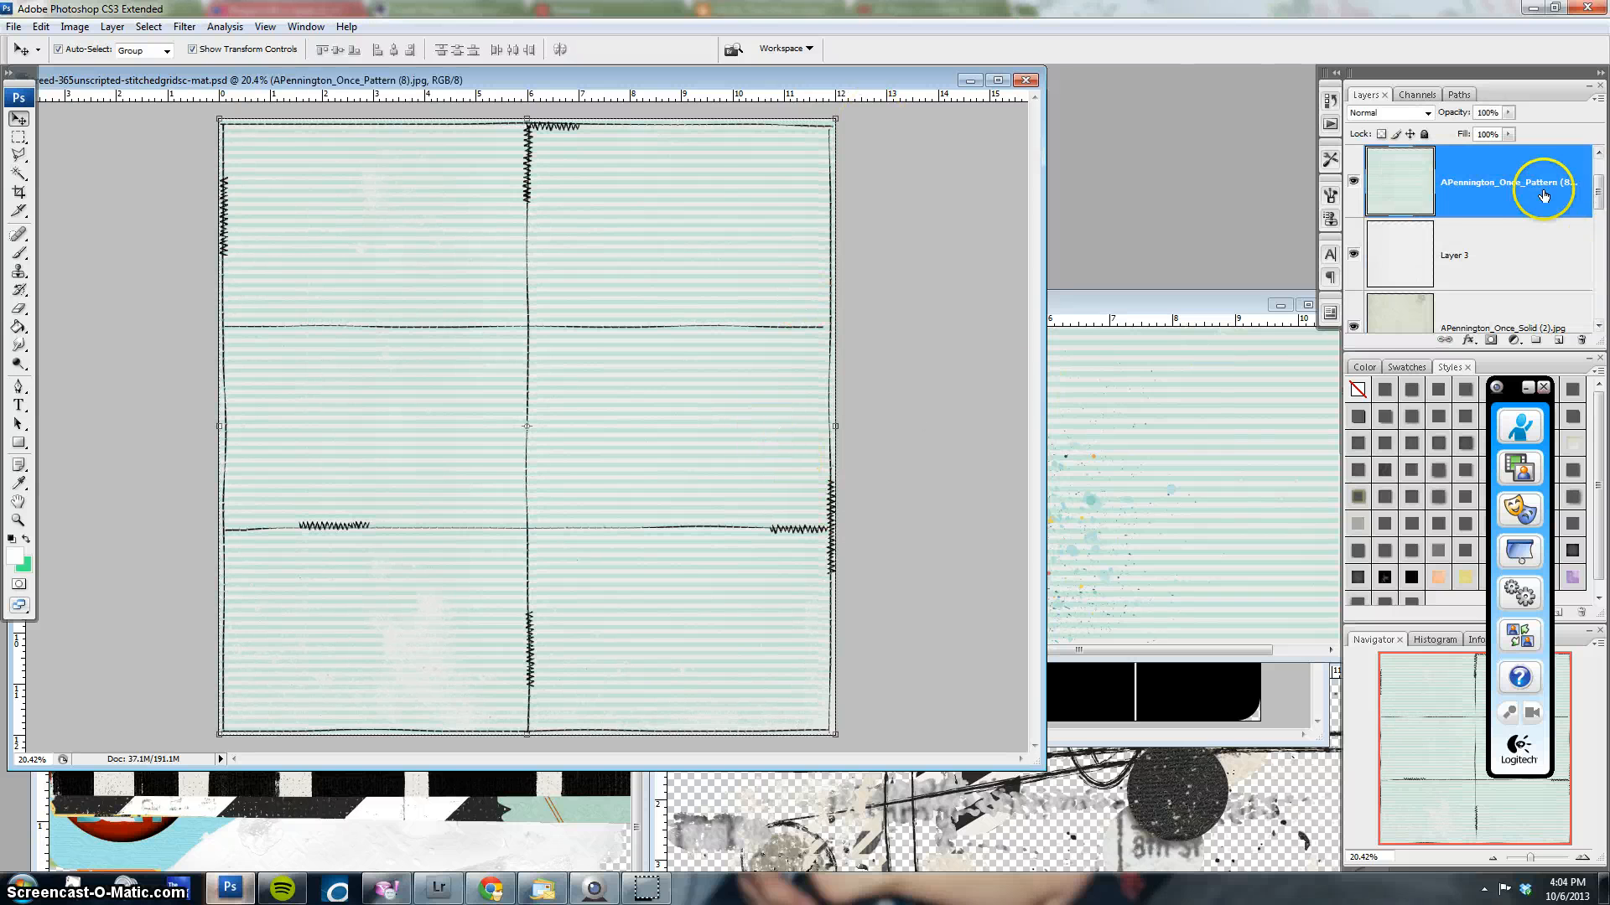
left_click(1354, 180)
scroll(1502, 256, "down", 1)
scroll(1501, 256, "down", 5)
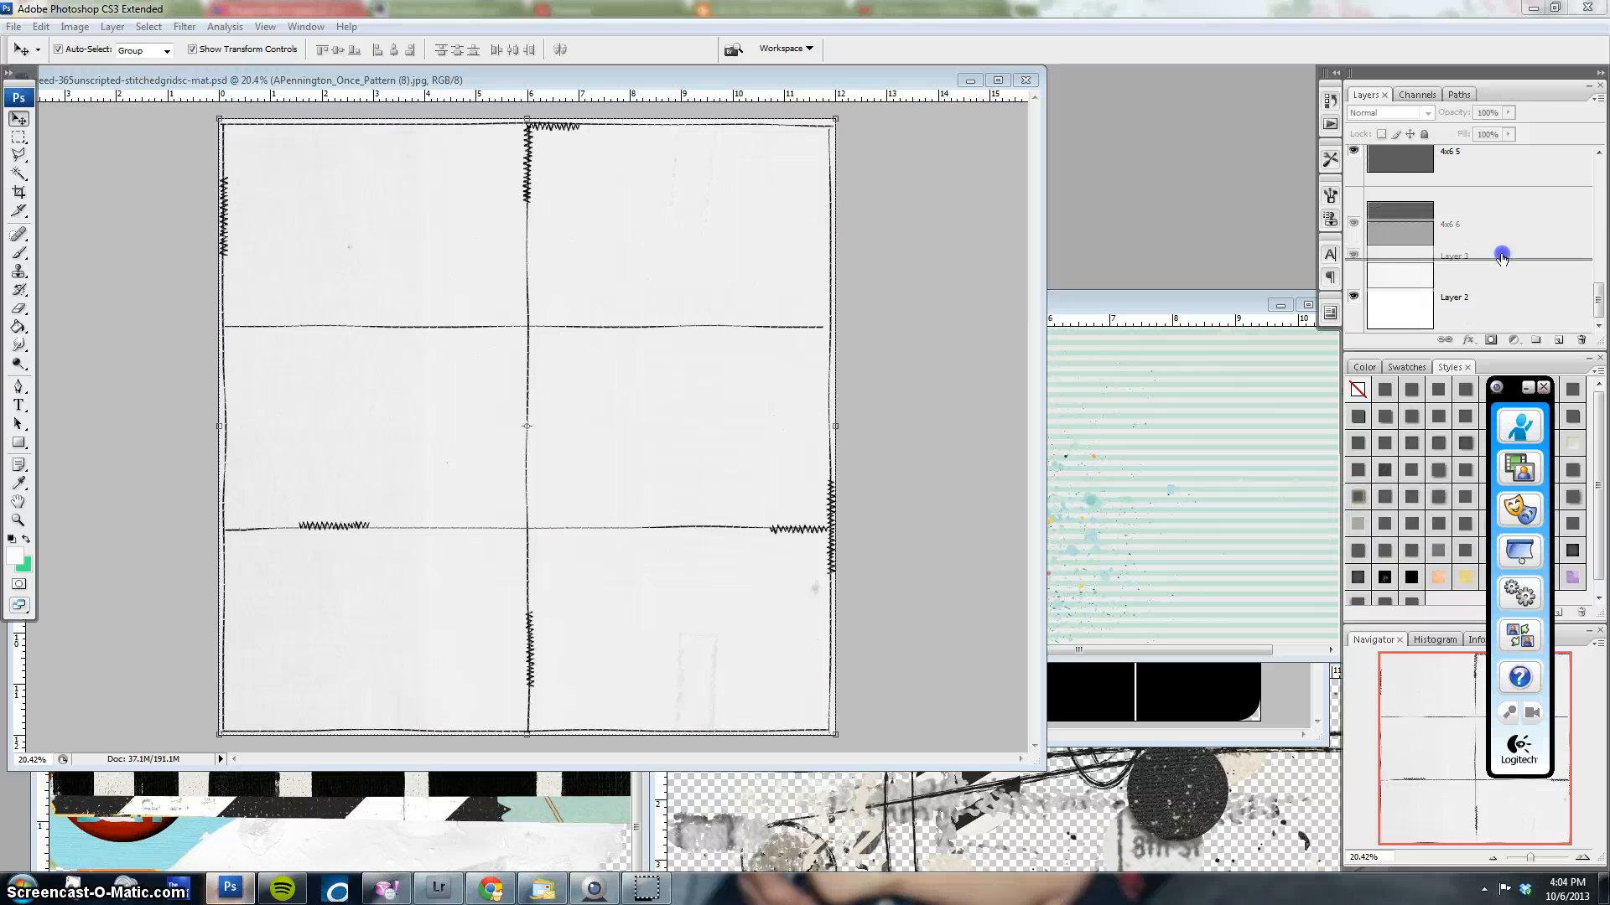
Merge the block layers 4x6 1 through 4x6 6 into a single layer
left_click(1507, 205)
left_click(1506, 161)
scroll(1510, 243, "up", 5)
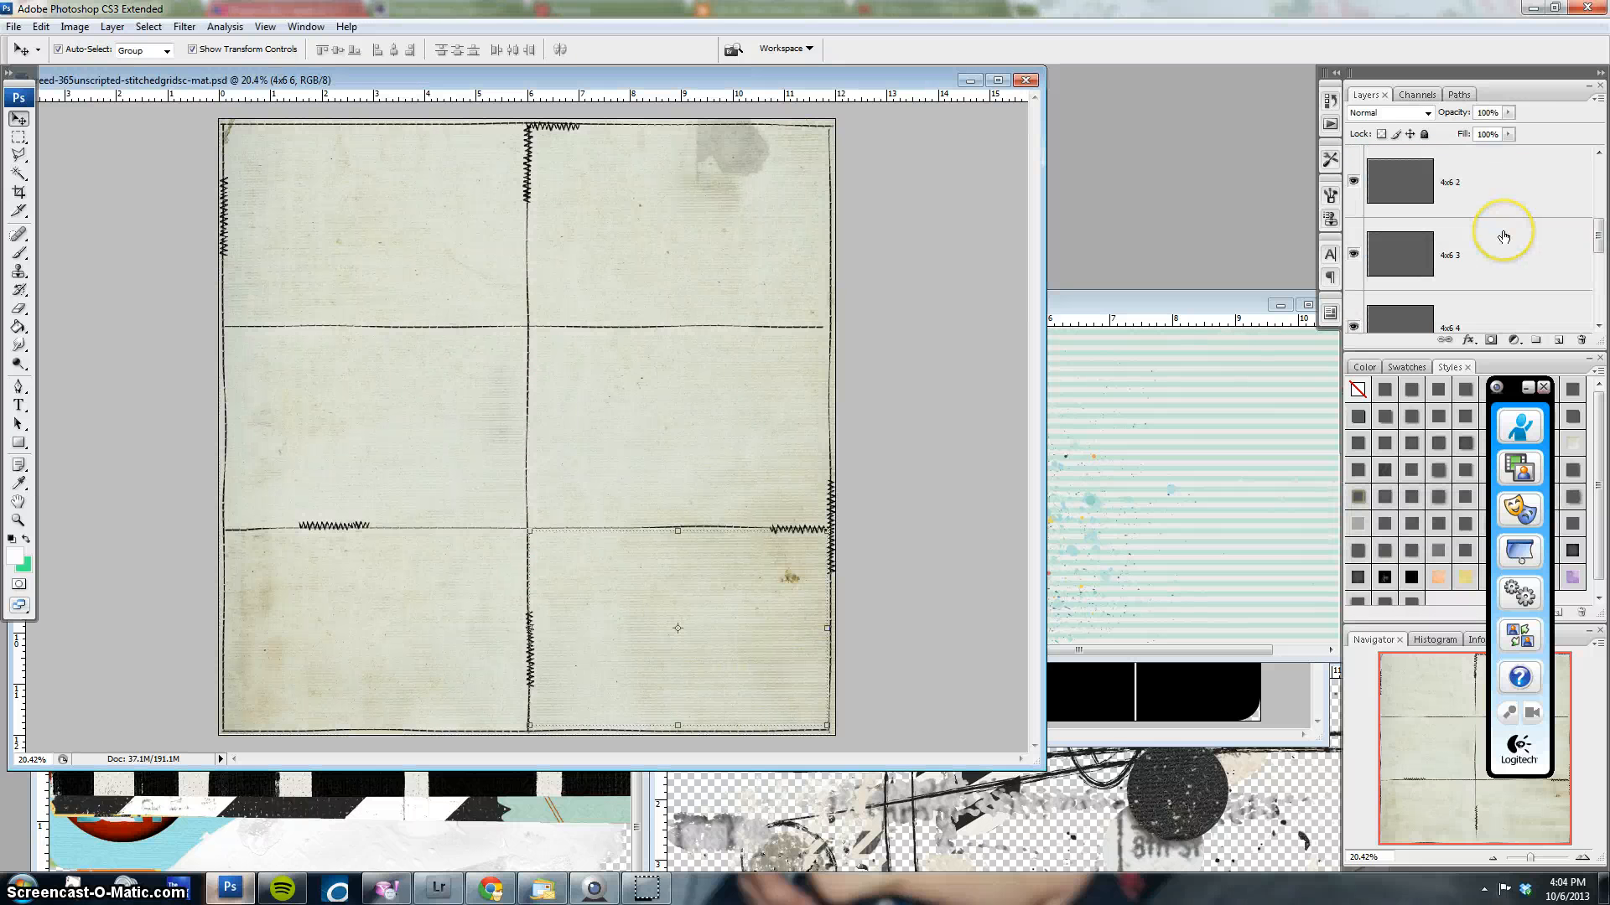
left_click(1527, 260, "shift")
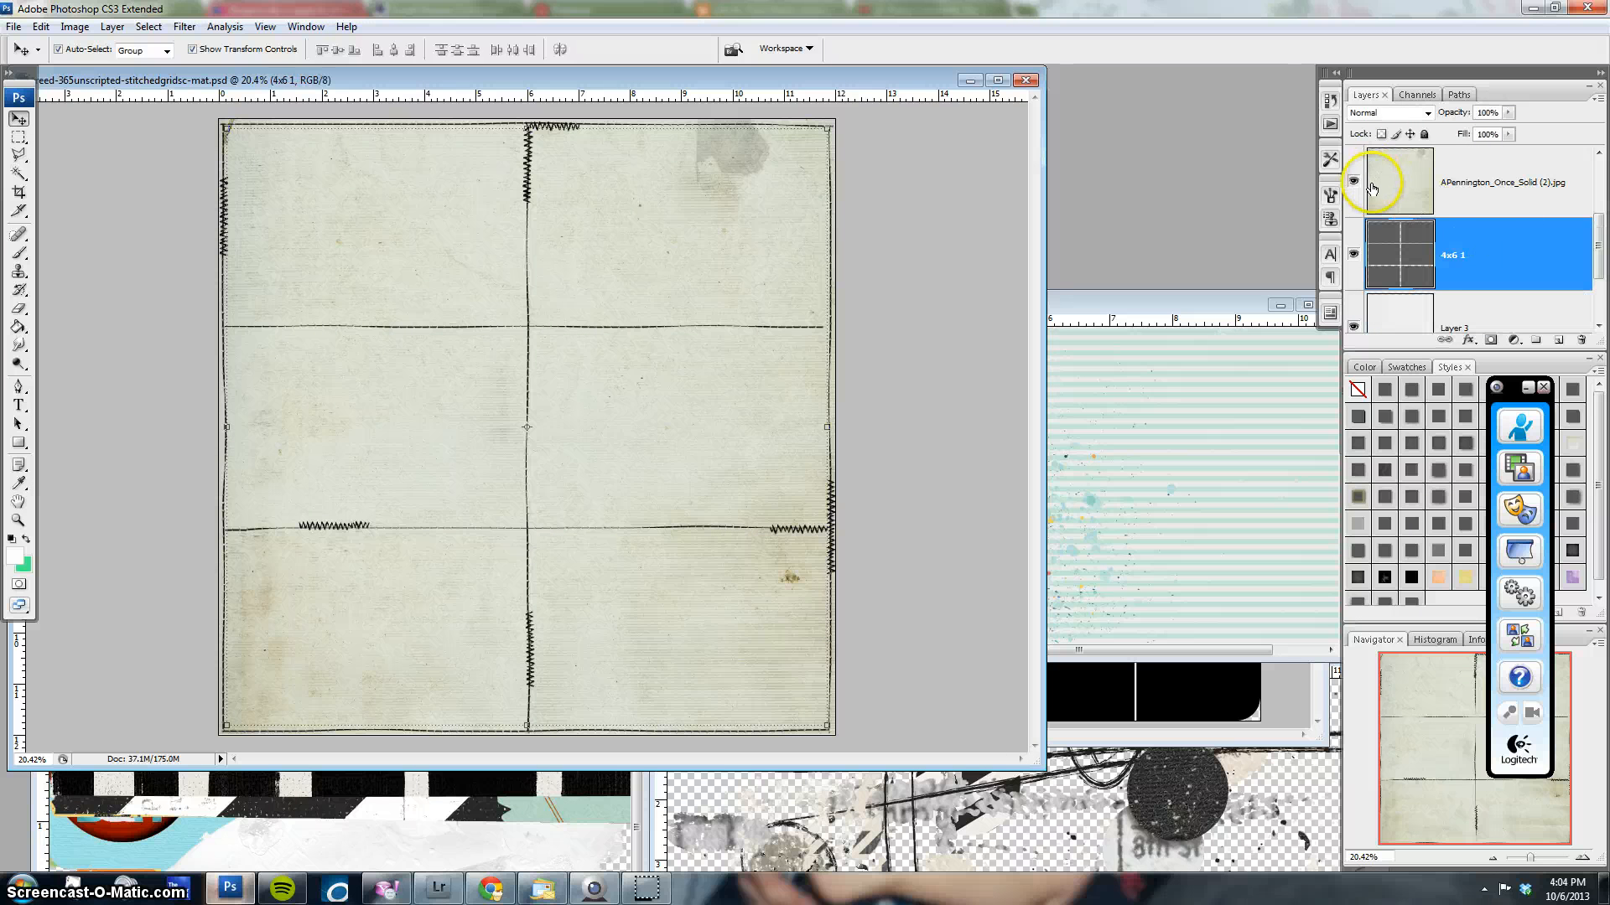
Clip the APennington_Once_Solid (2) paper to the merged 4x6 1 layer and merge the two
right_click(1487, 187)
left_click(1538, 379)
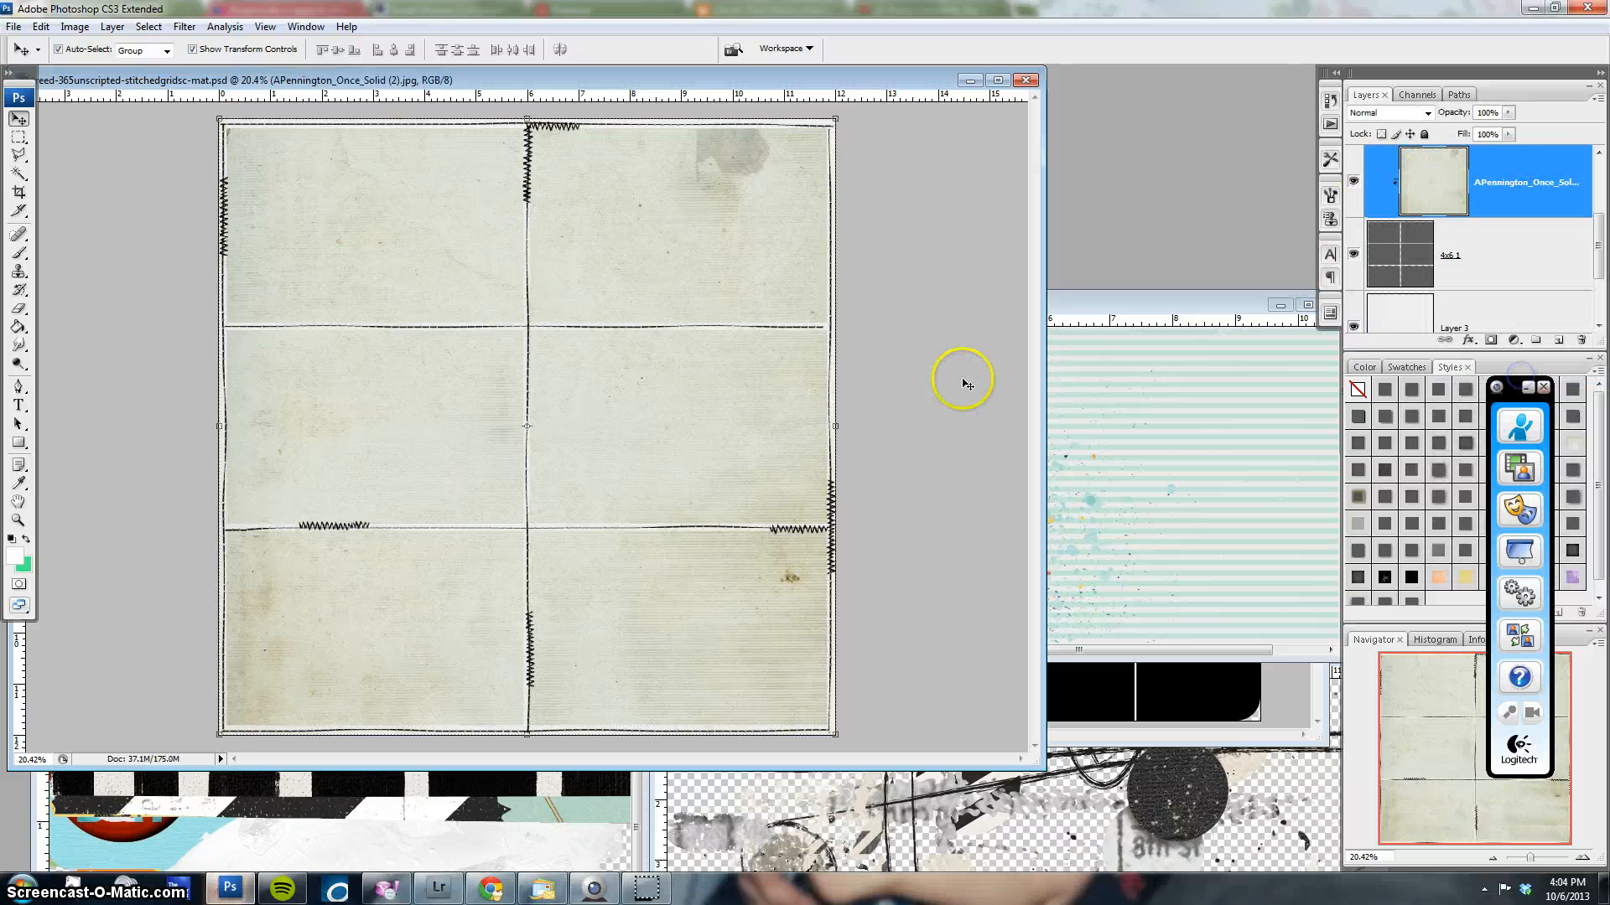
key("ctrl+e")
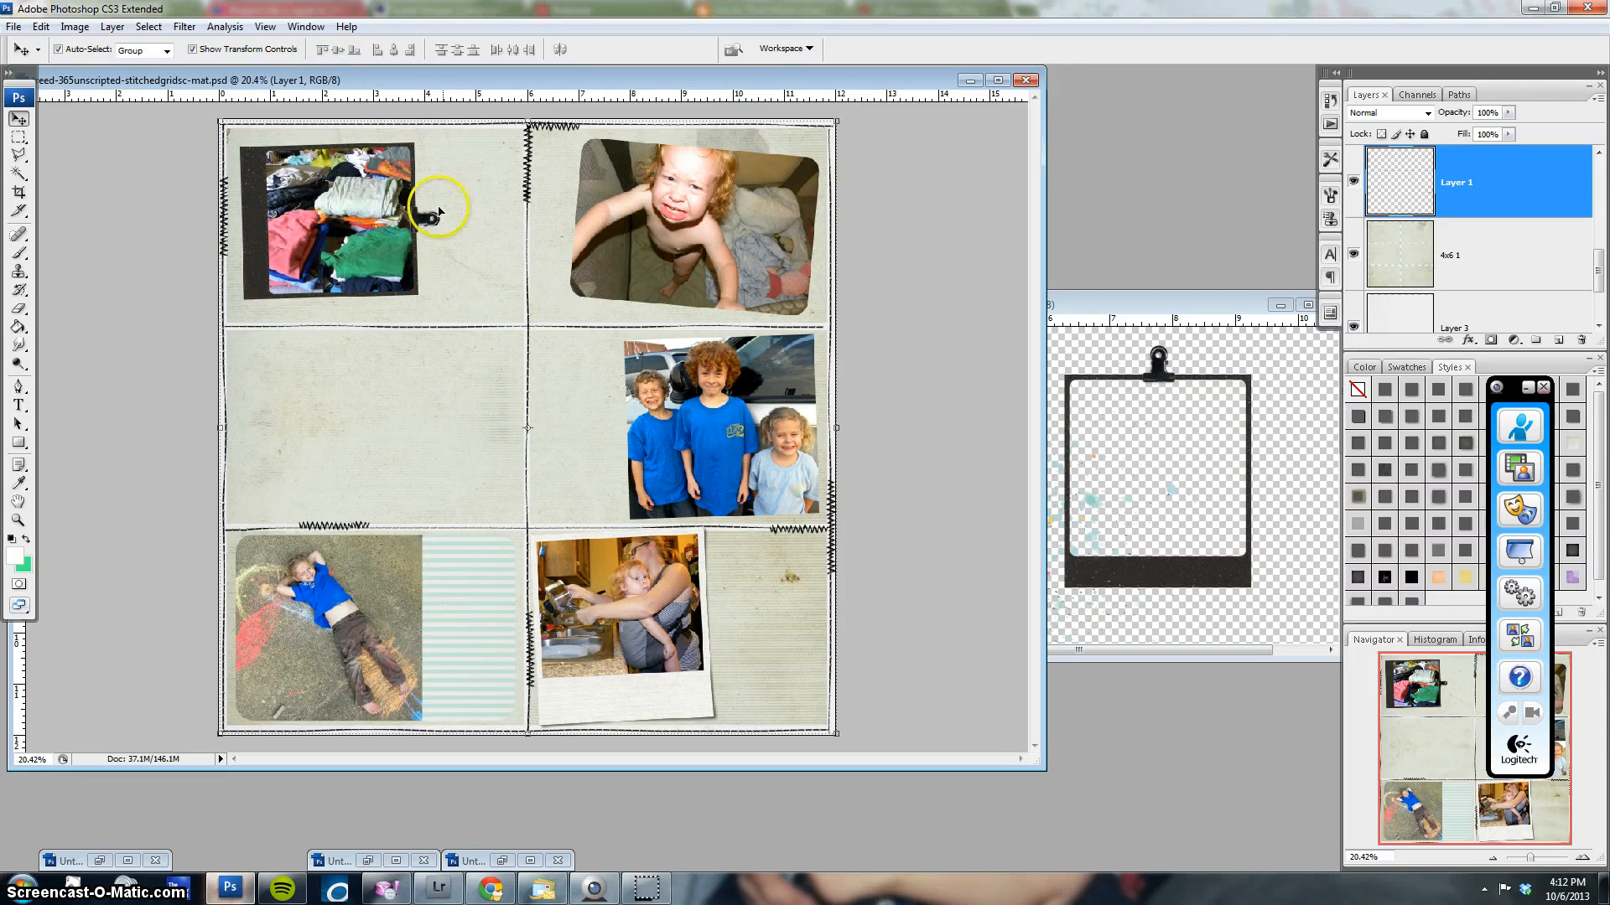
Select the placed photos one after another to review their frames, masks and positions in the grid cells
left_click(323, 222)
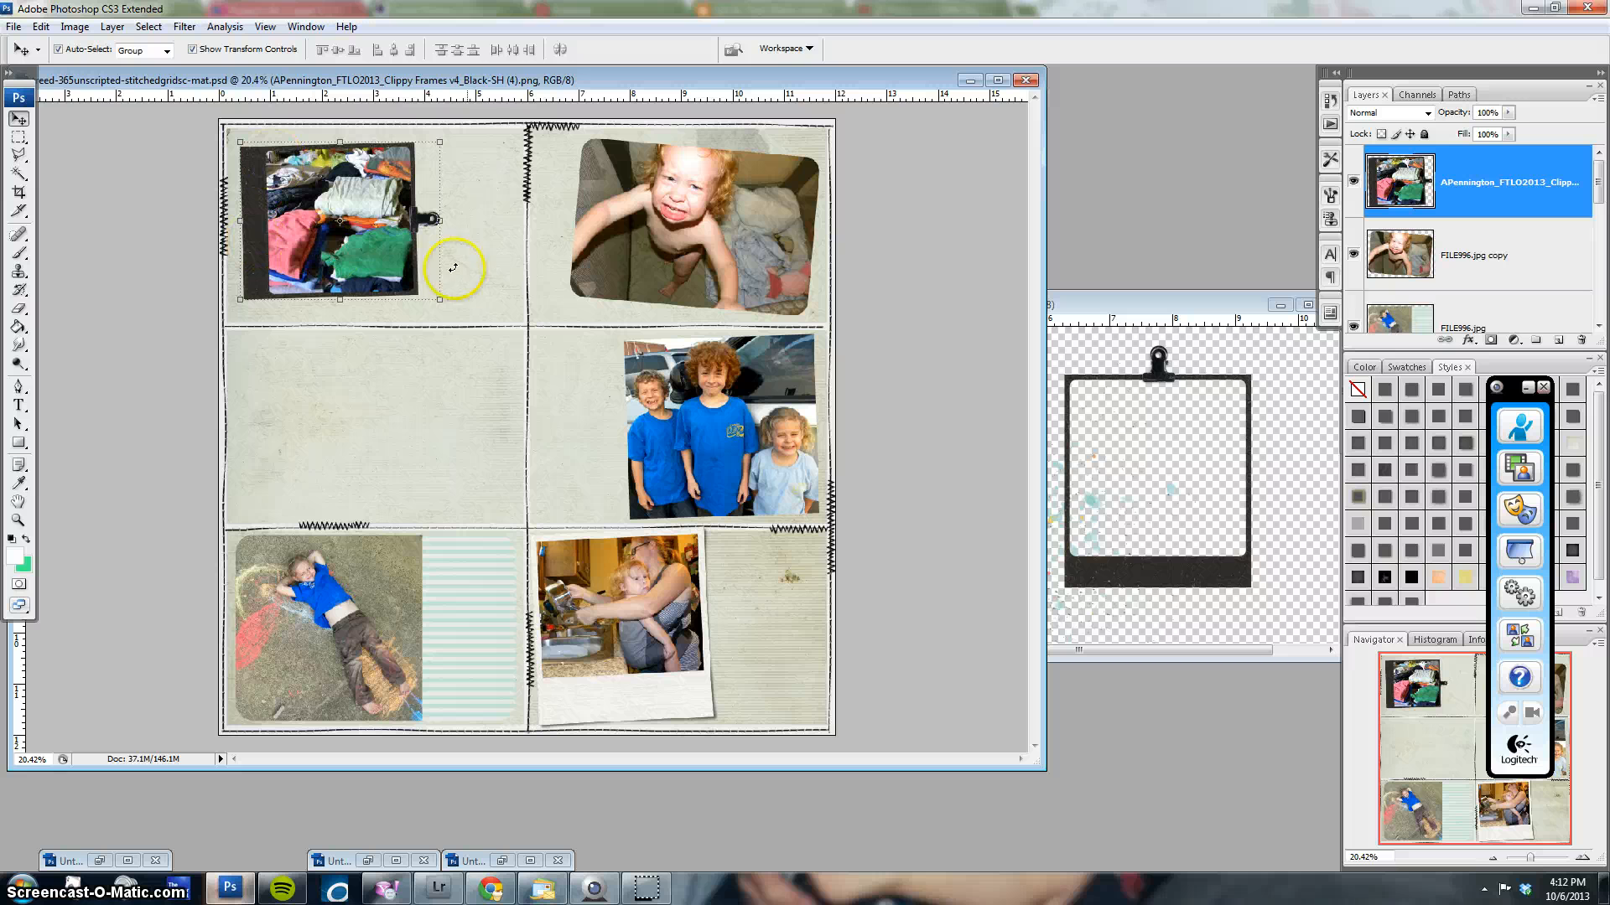
left_click(363, 175)
left_click(622, 238)
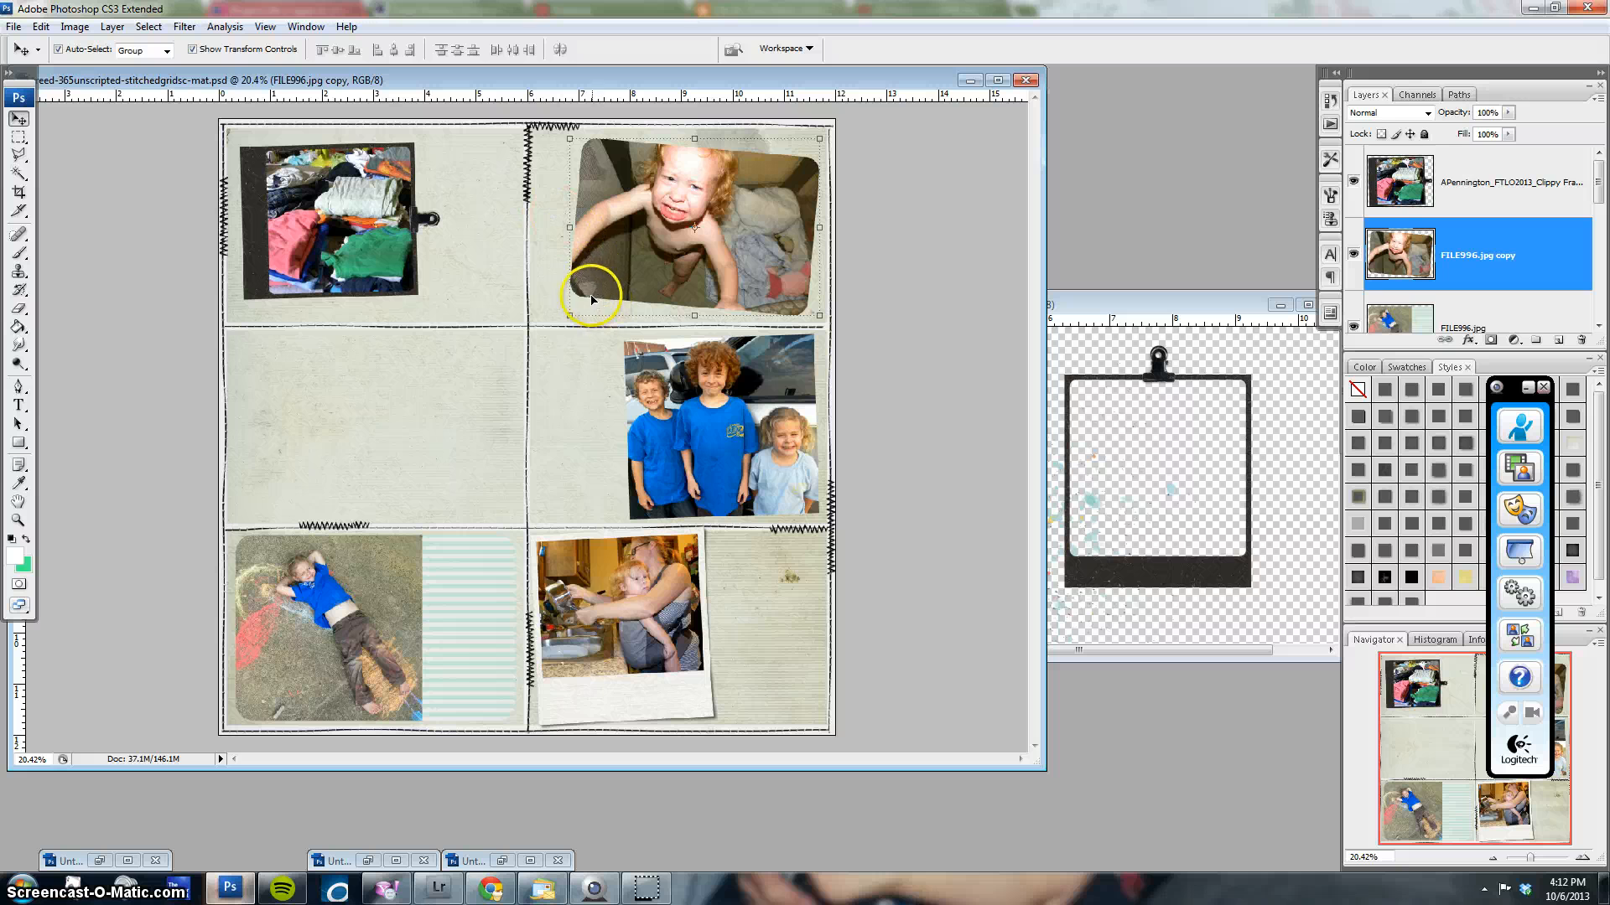
left_click(718, 453)
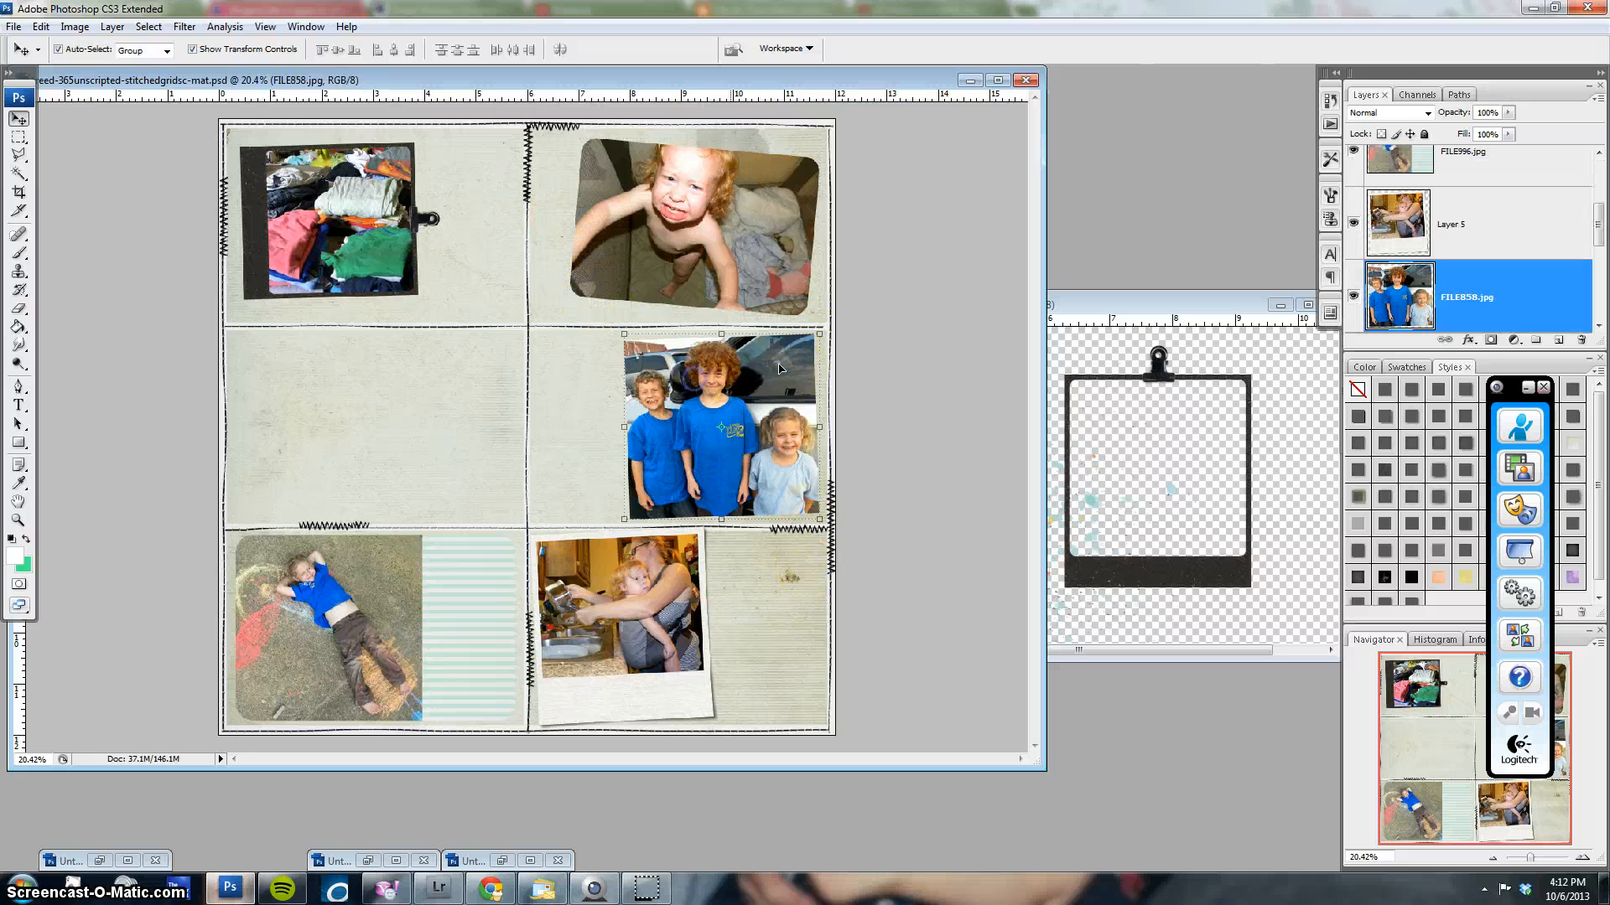
left_click(433, 613)
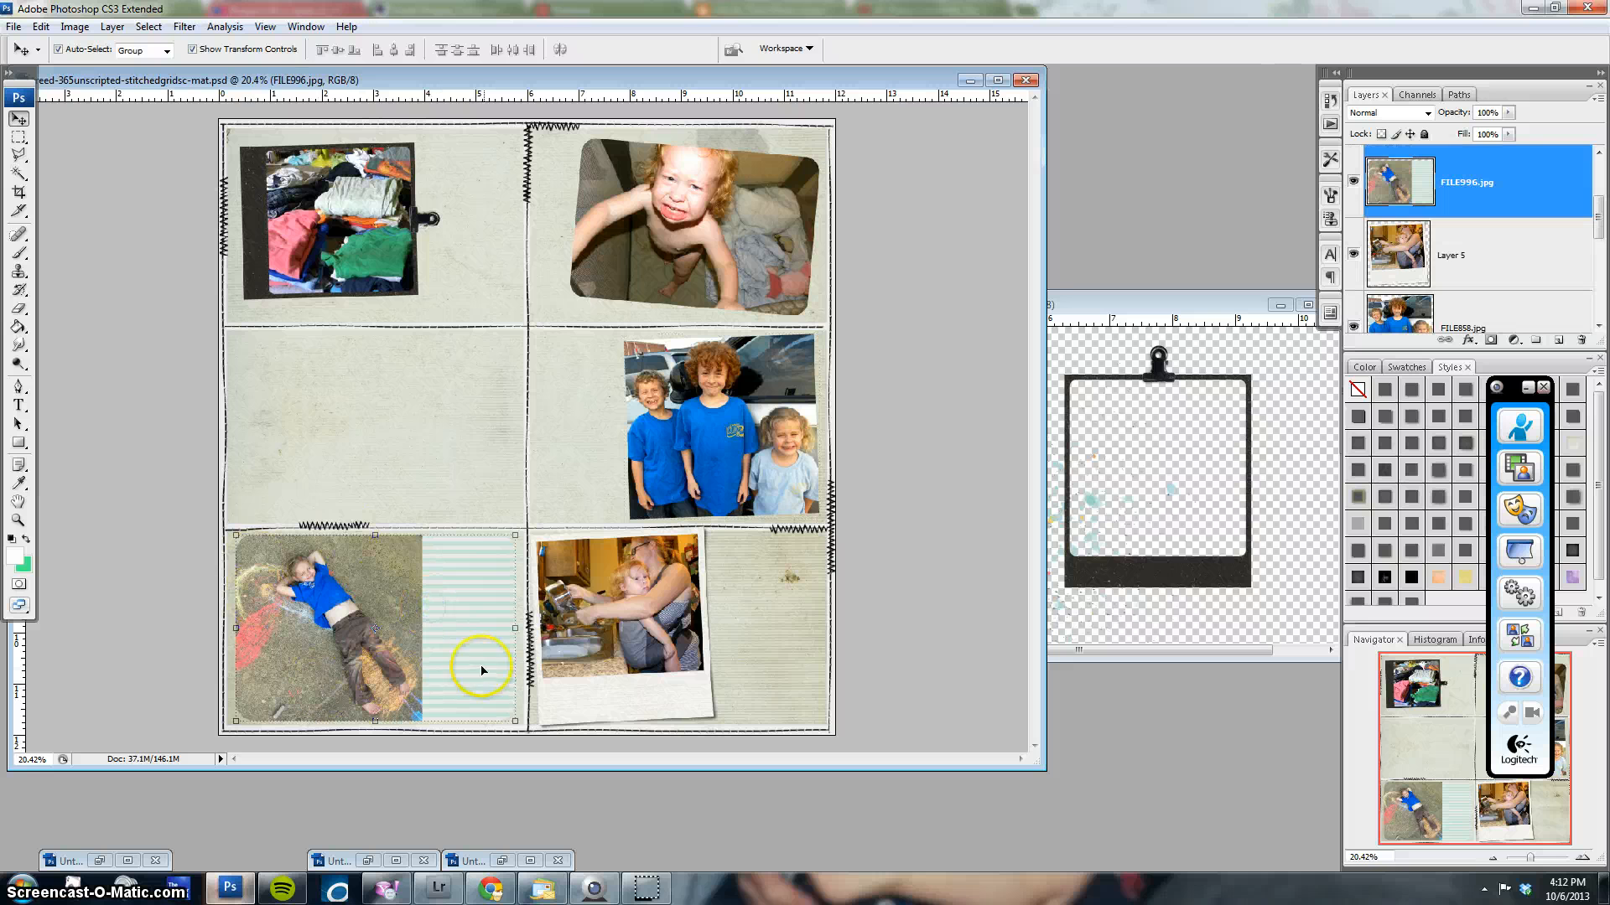
left_click(622, 592)
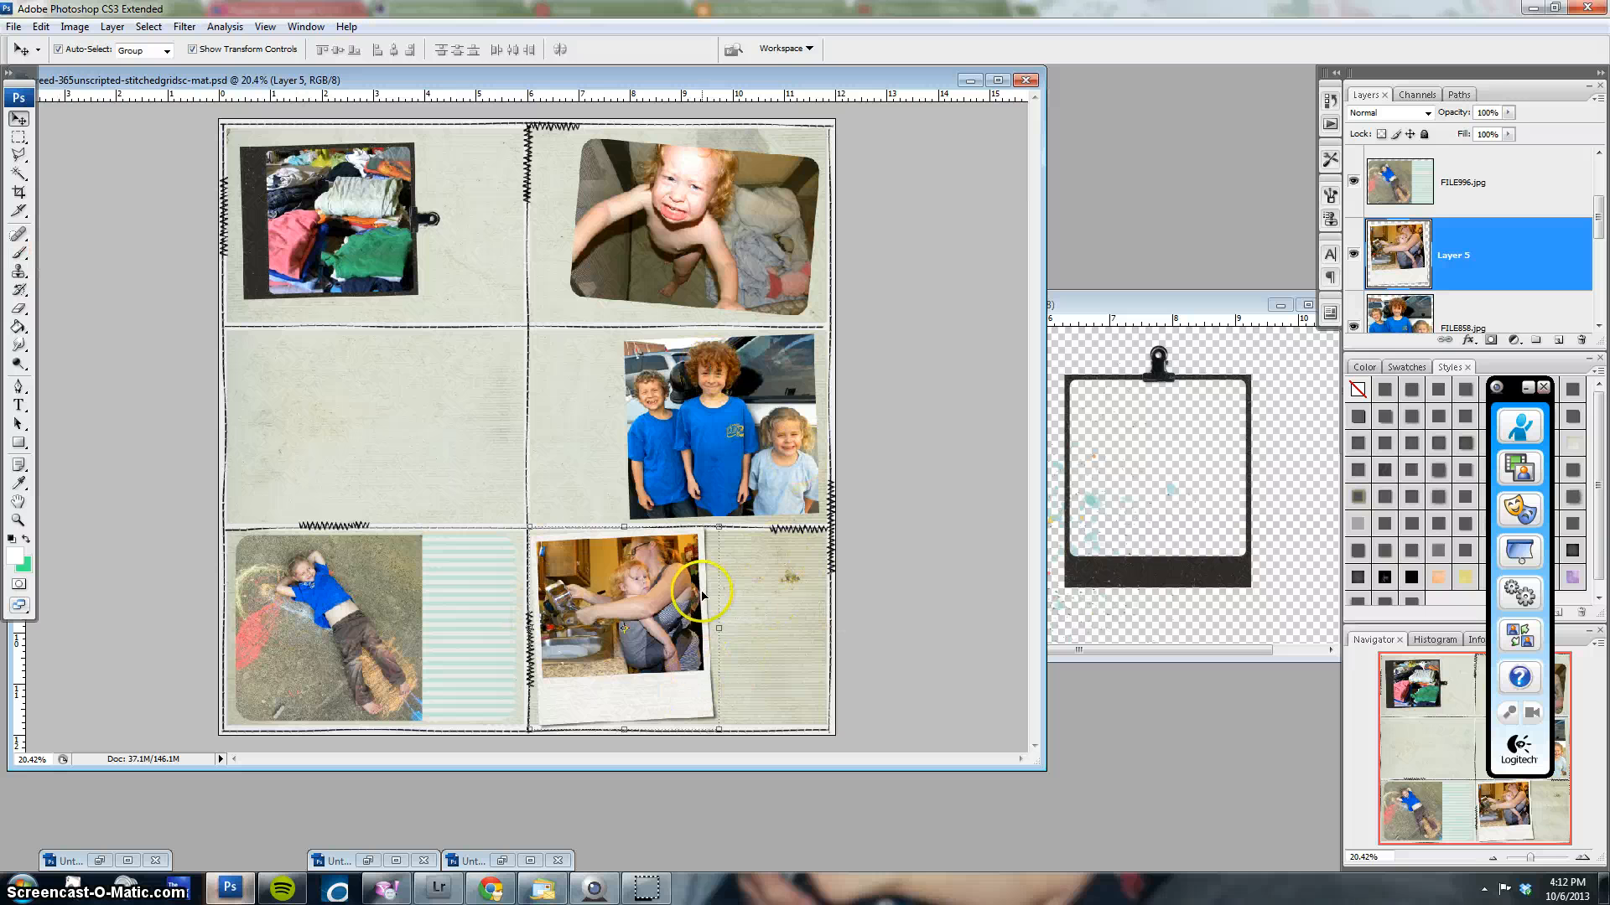
Try swapping the chalk-drawing photo and the framed kitchen photo between the two bottom cells, and undo the moves
mouse_move(642, 617)
left_mouse_down()
mouse_move(335, 622)
mouse_move(357, 602)
mouse_move(691, 596)
left_mouse_up()
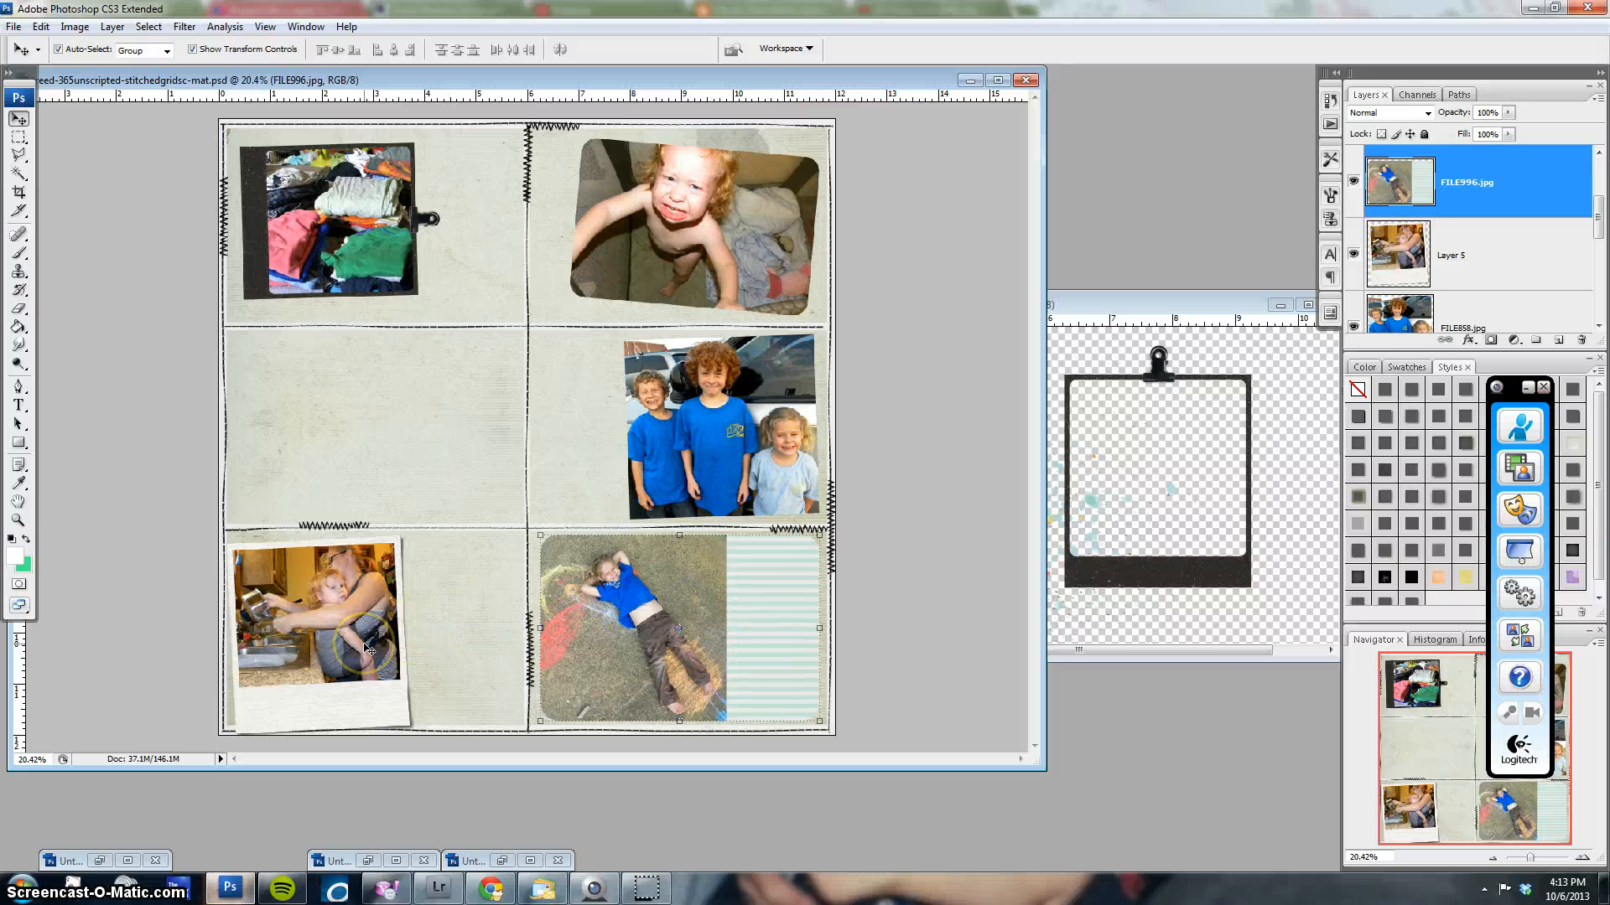
key("ctrl+alt+z")
key("ctrl+alt+z")
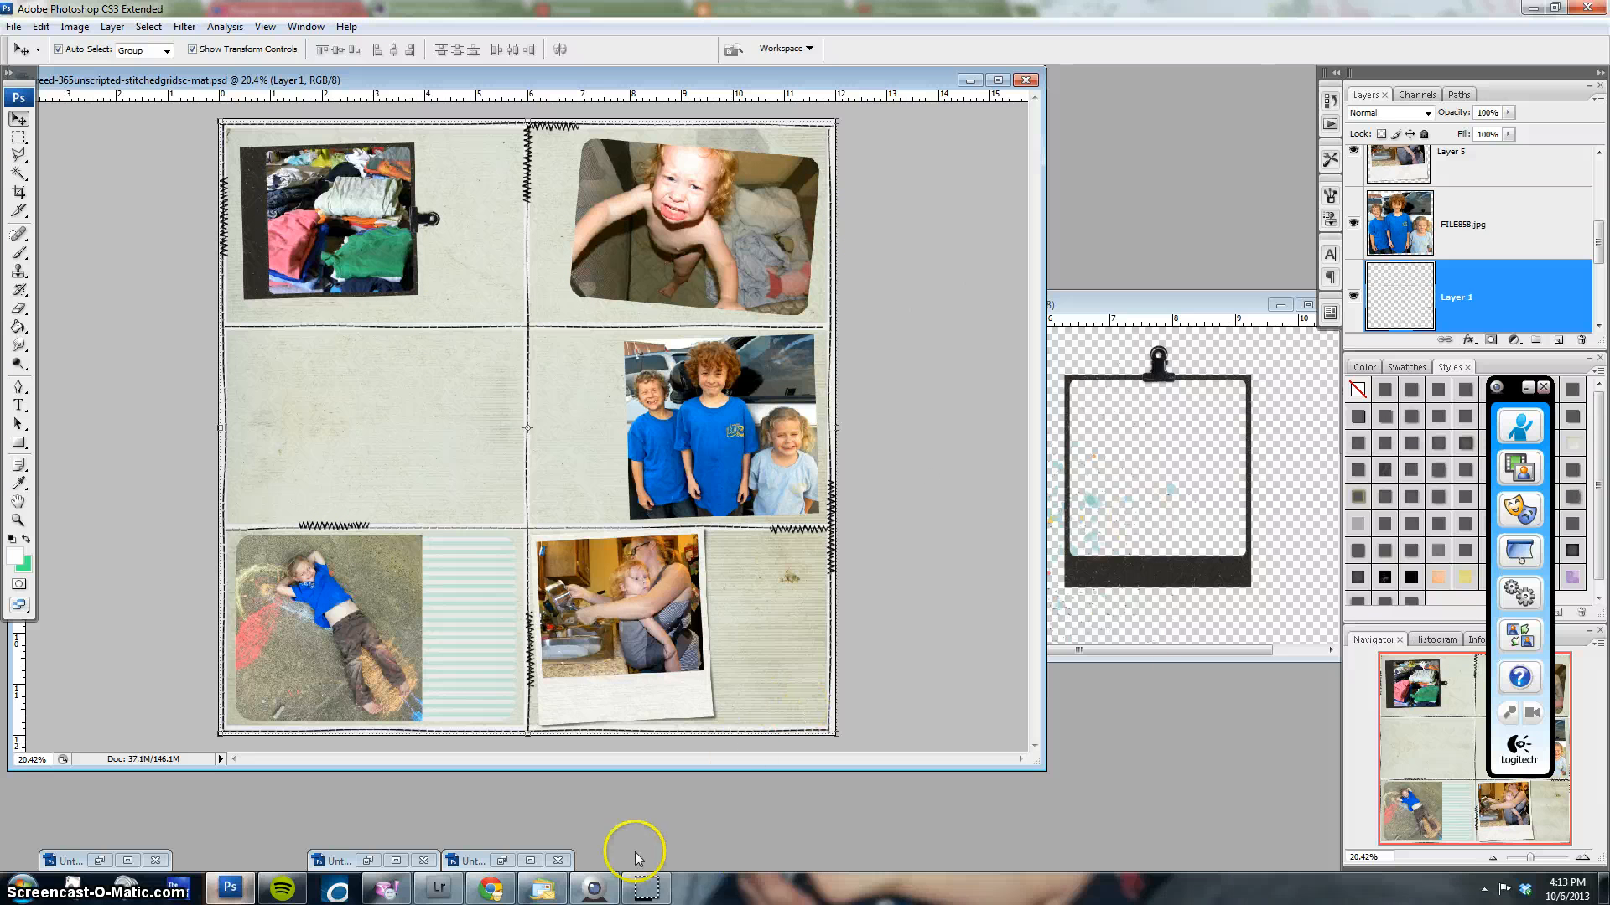
Examine the background noise elements on the page, selecting the jbarrette-backgroundnoisevol1-4 layer
left_click(587, 890)
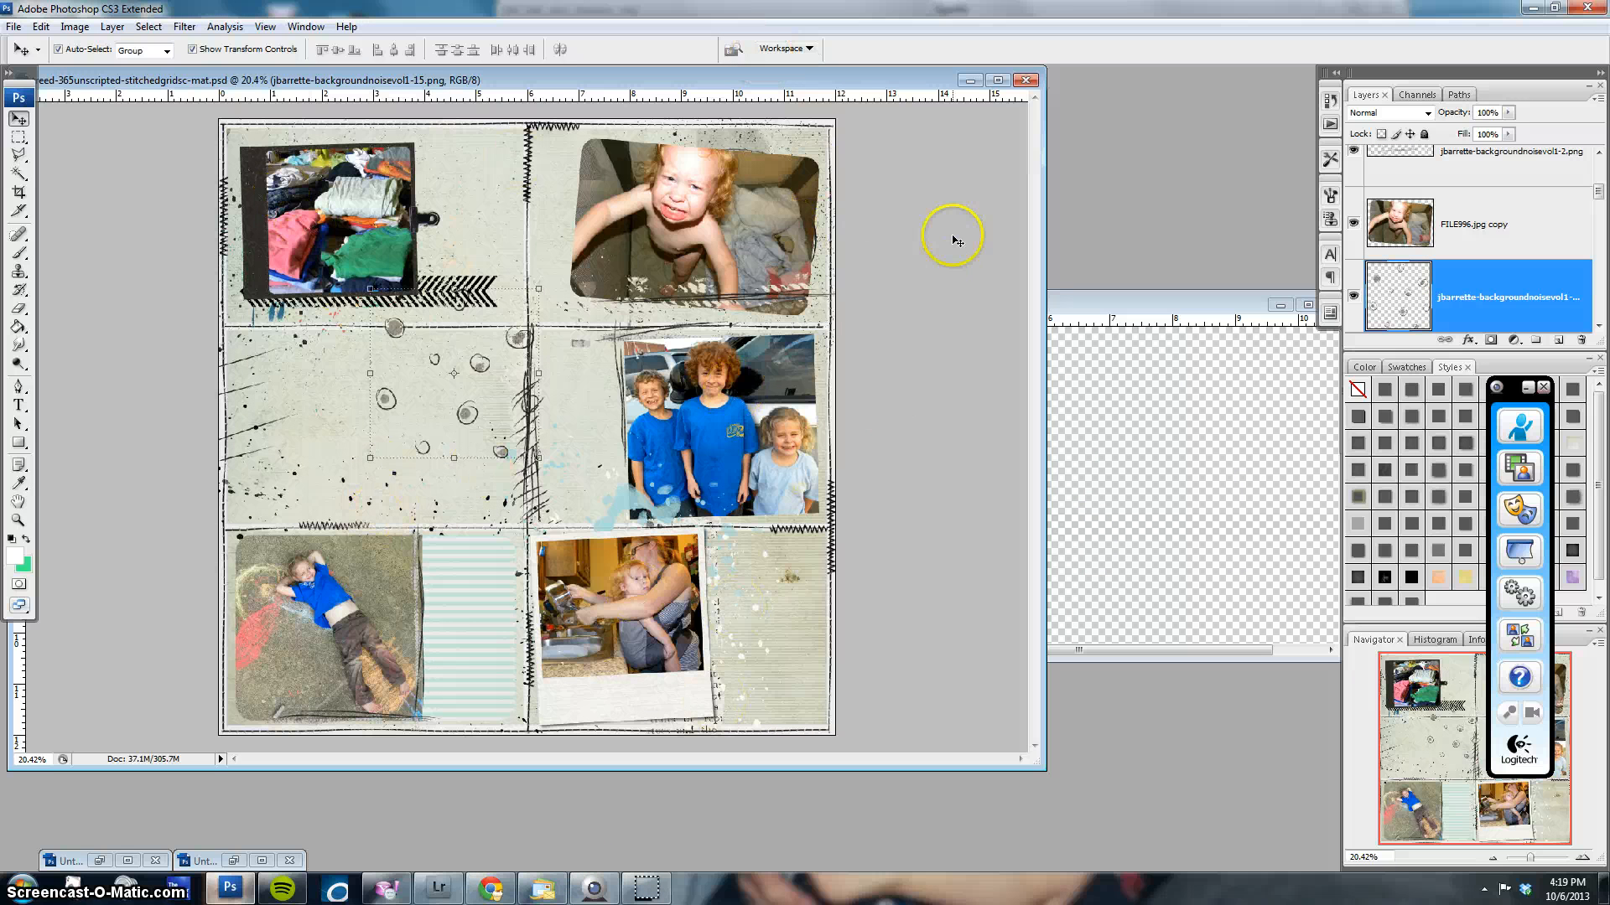
left_click(936, 412)
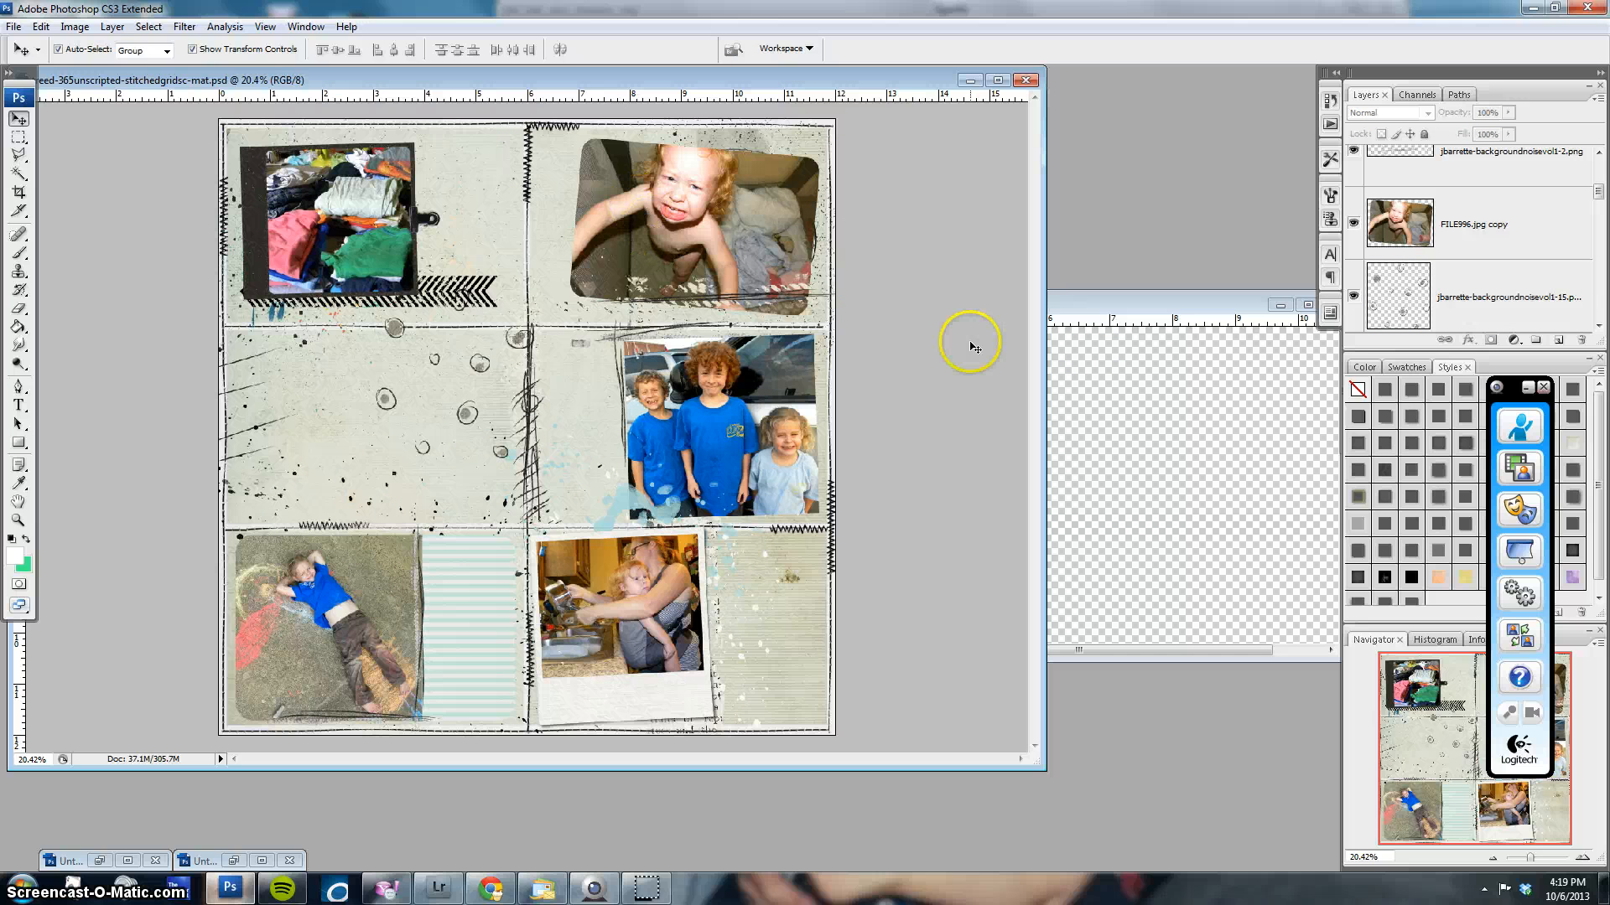
left_click(400, 330)
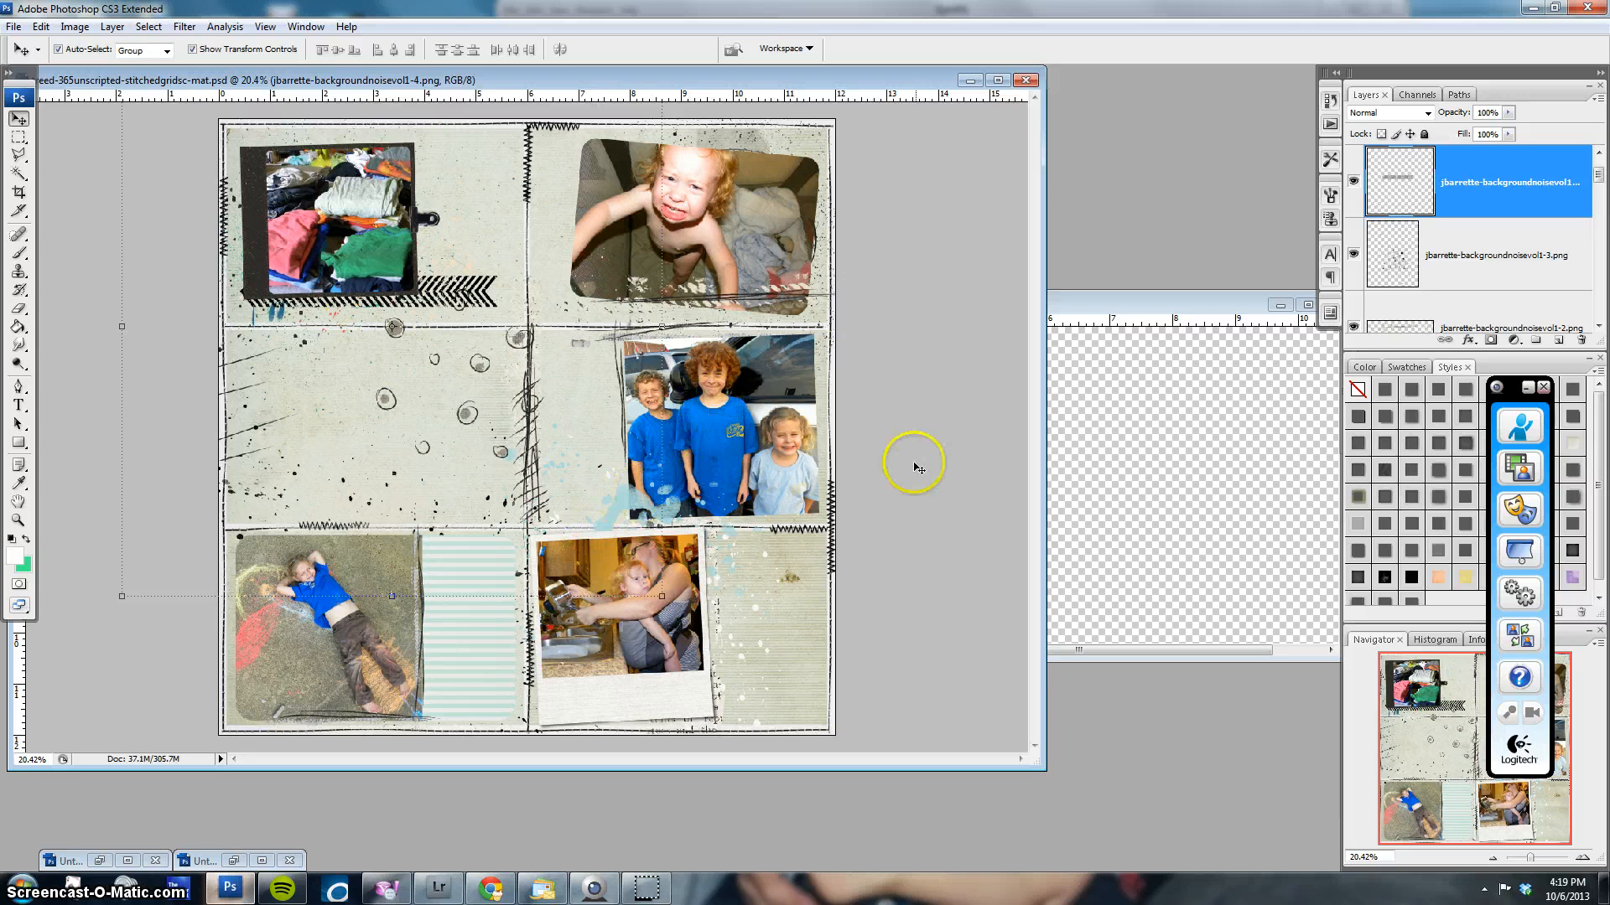
Copy the treed-365unscripted-diecutcardv1-card1 circle card from Untitled2 onto the page and fit it over the middle-right cell
left_click(1079, 391)
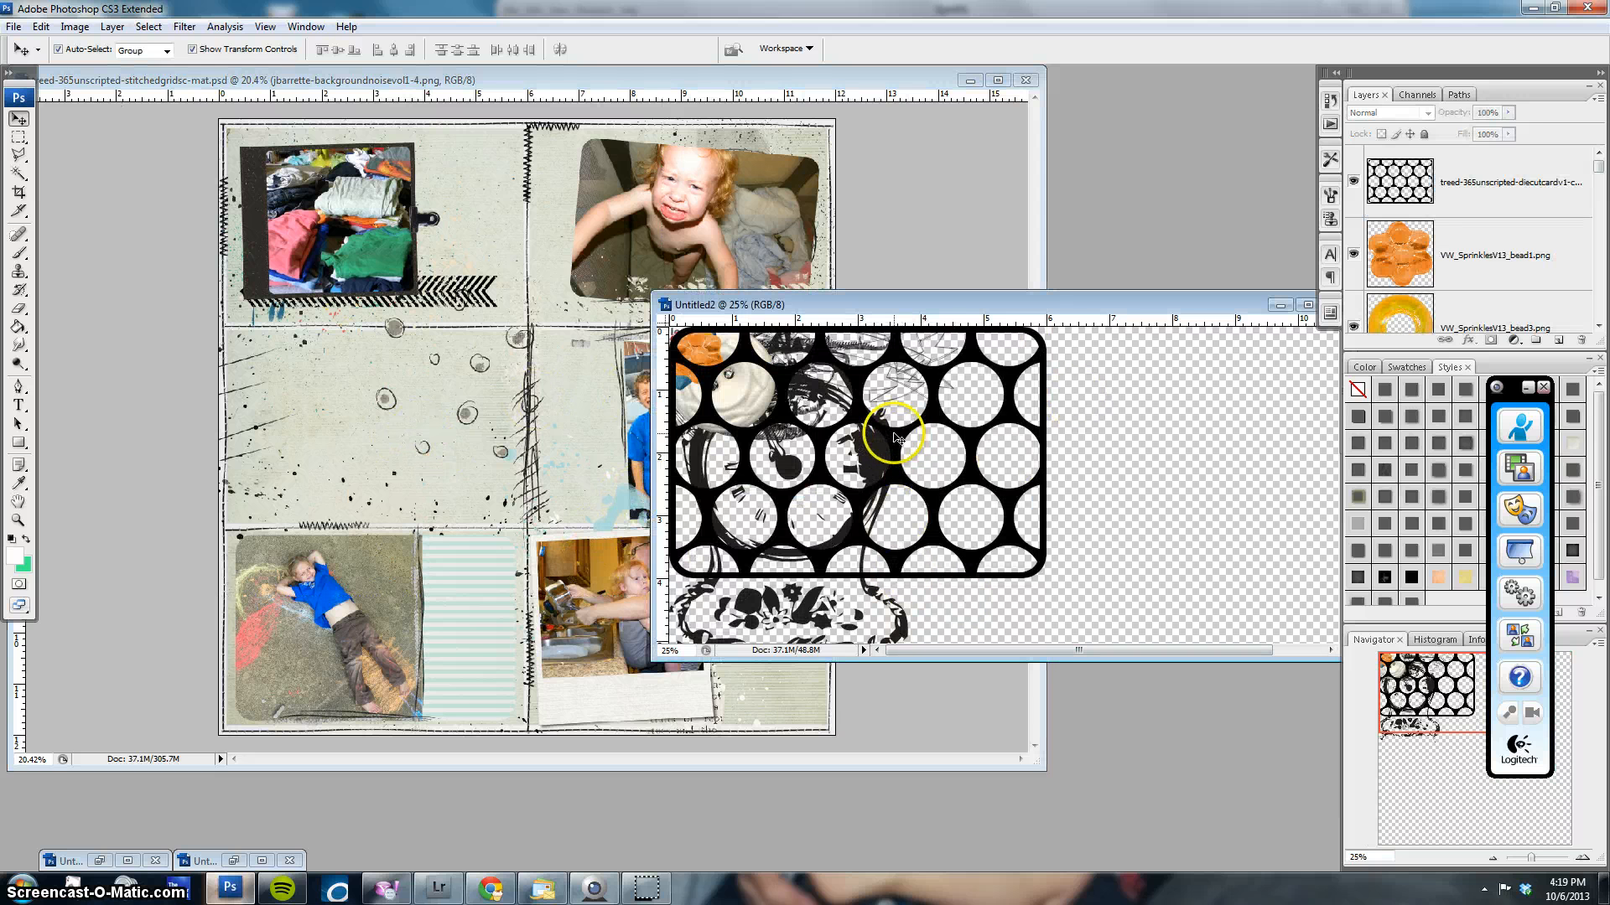
left_click_drag(896, 436, 420, 436)
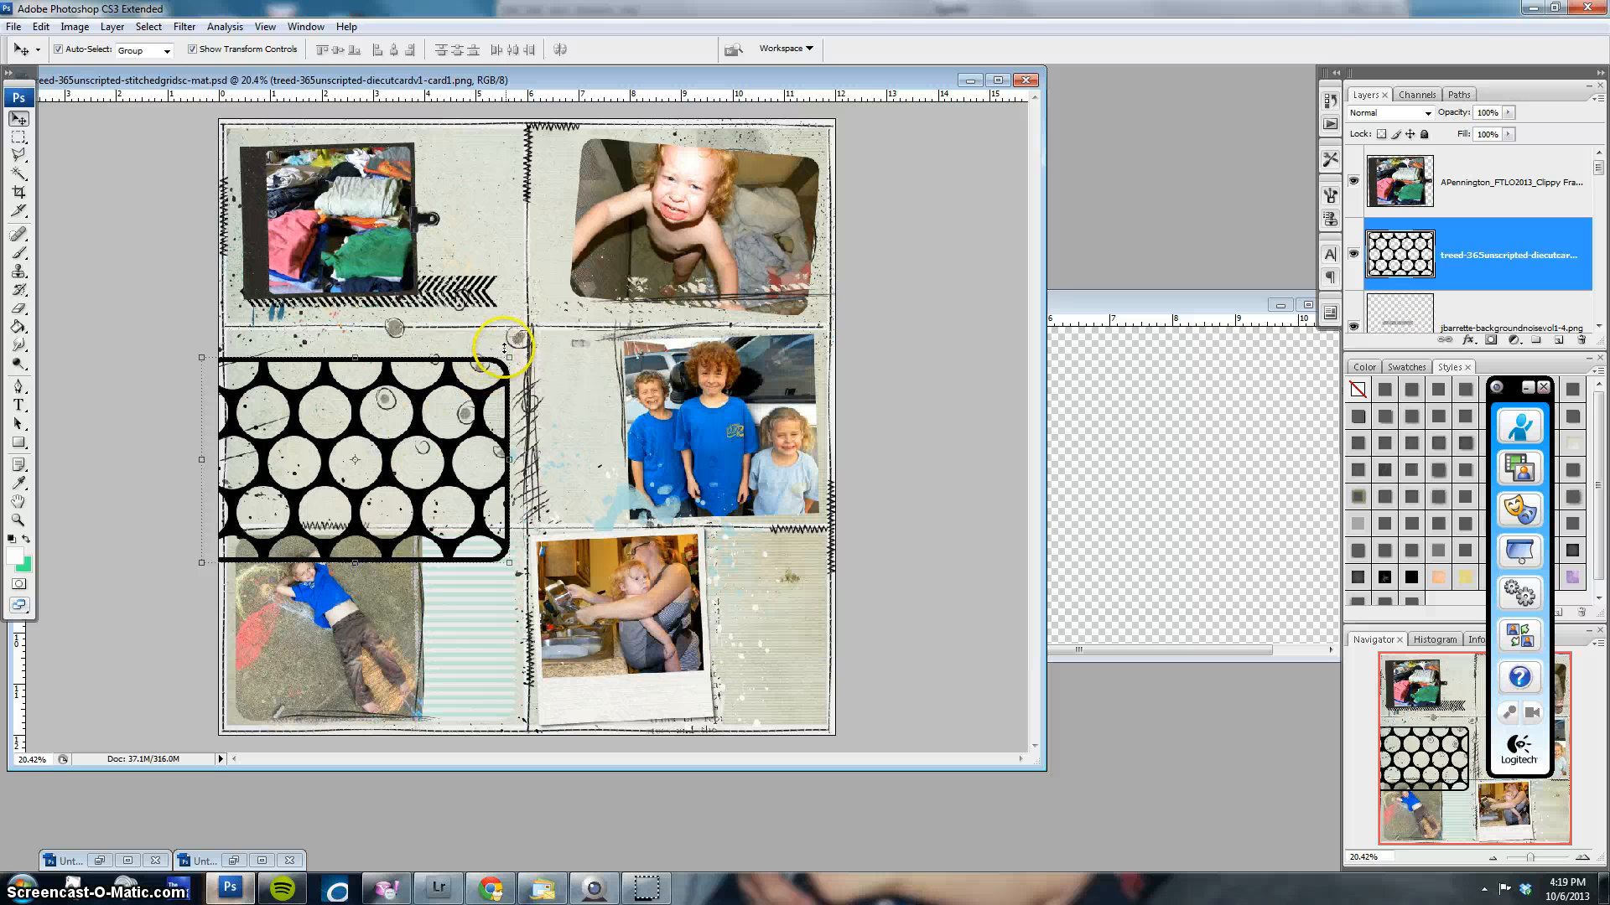
key("ctrl+t")
left_click_drag(250, 423, 558, 393)
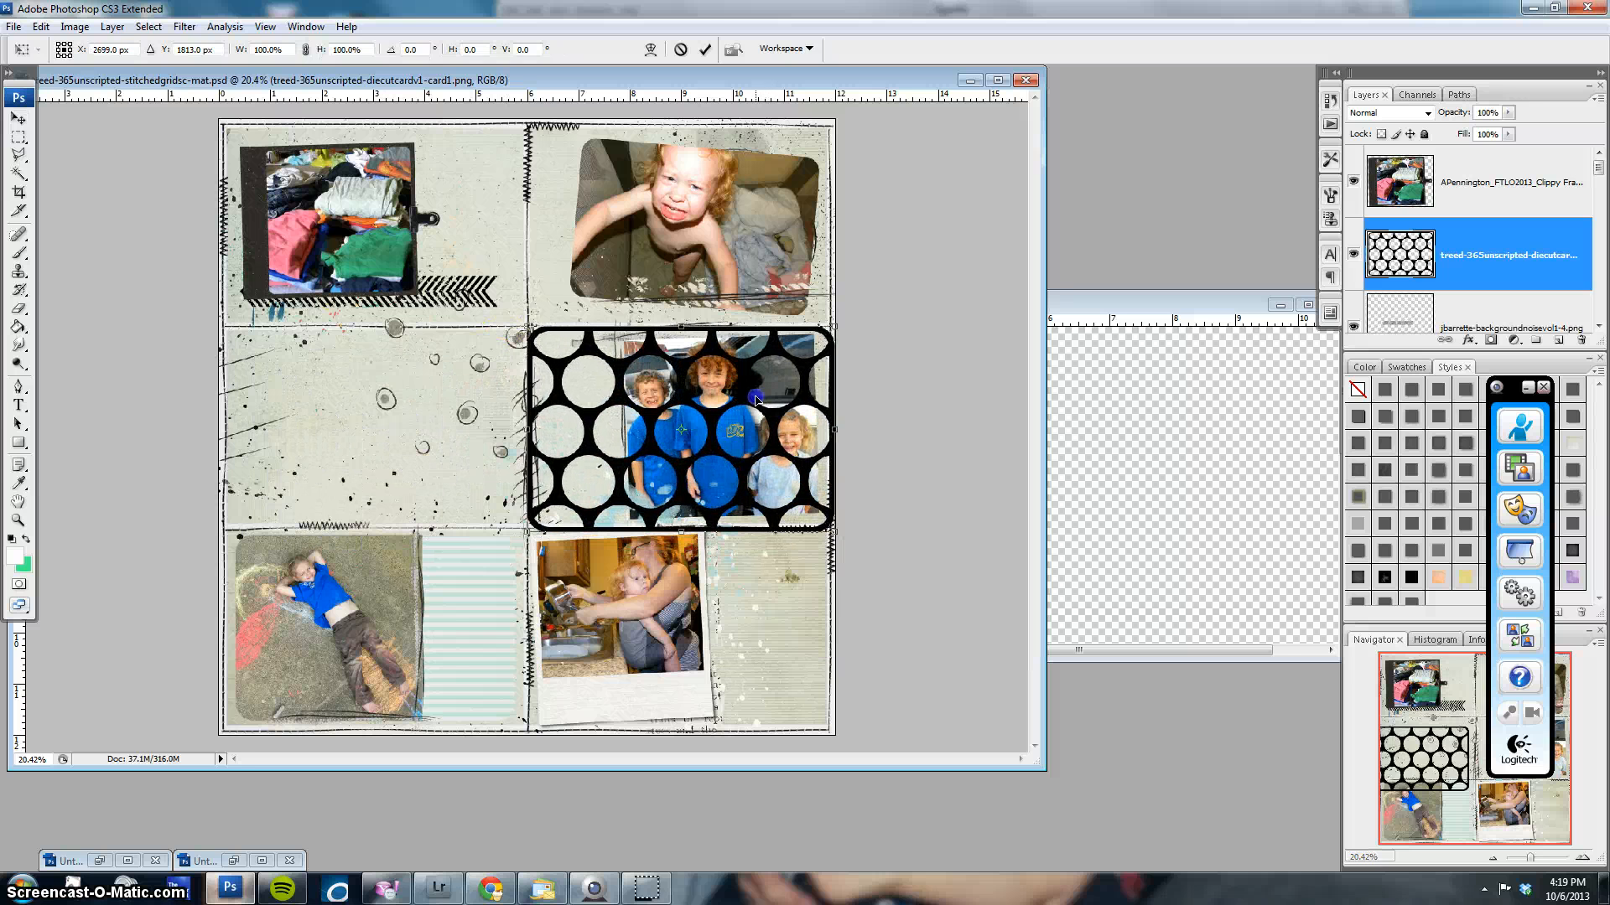
left_click(704, 49)
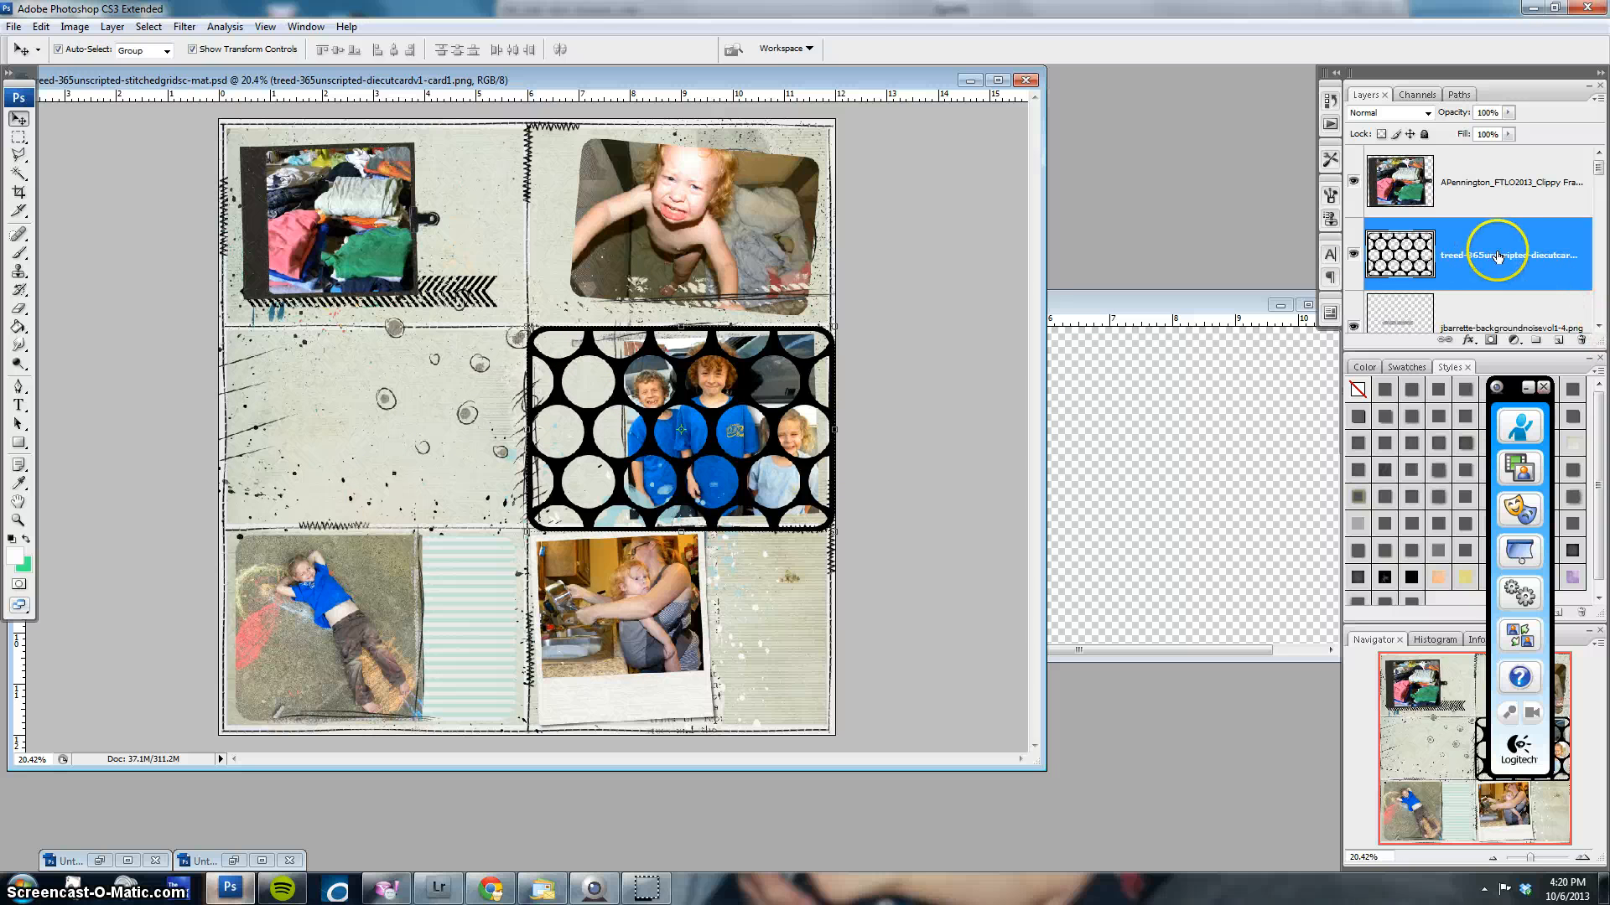
Add an empty layer above the die-cut circle card and make the card's layer active again
left_click(1559, 341)
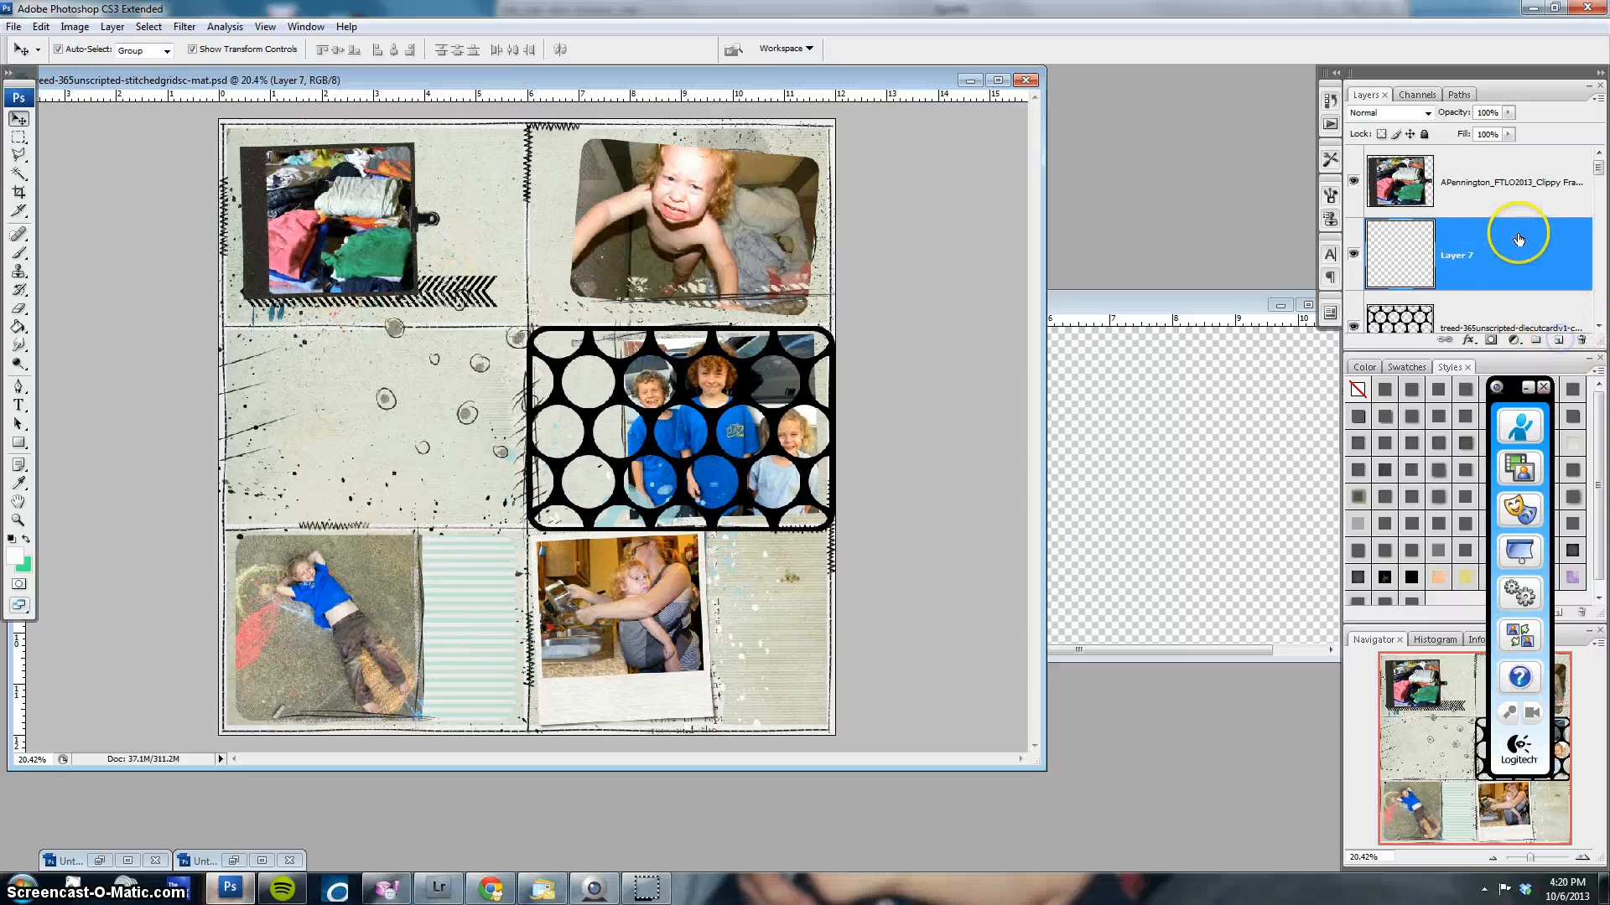
scroll(1507, 276, "down", 1)
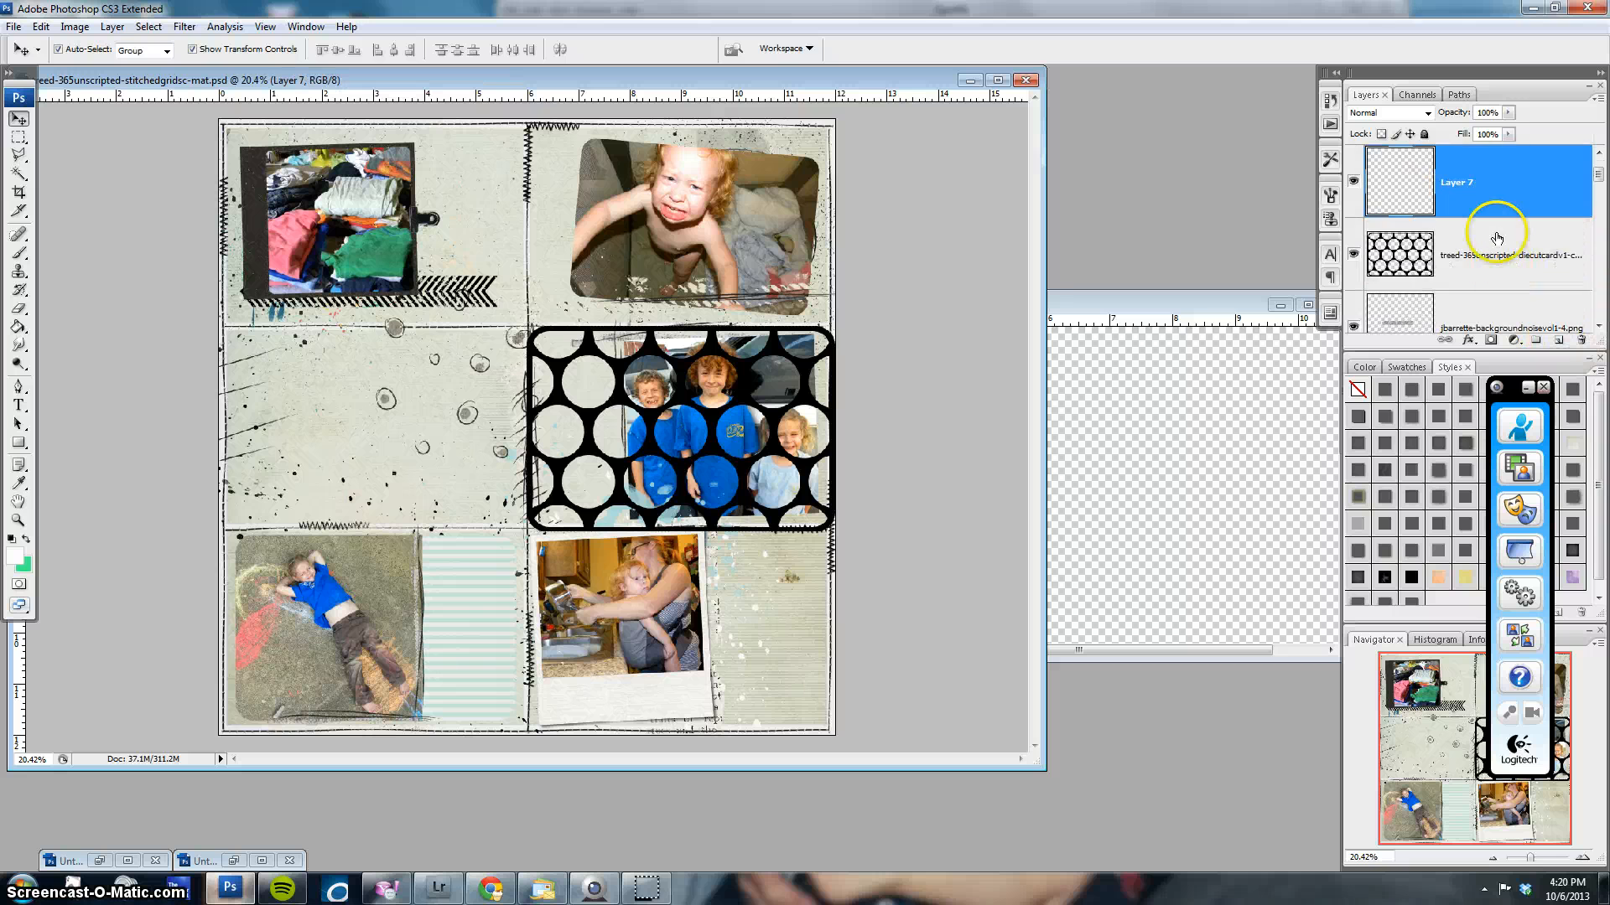
left_click(1466, 241)
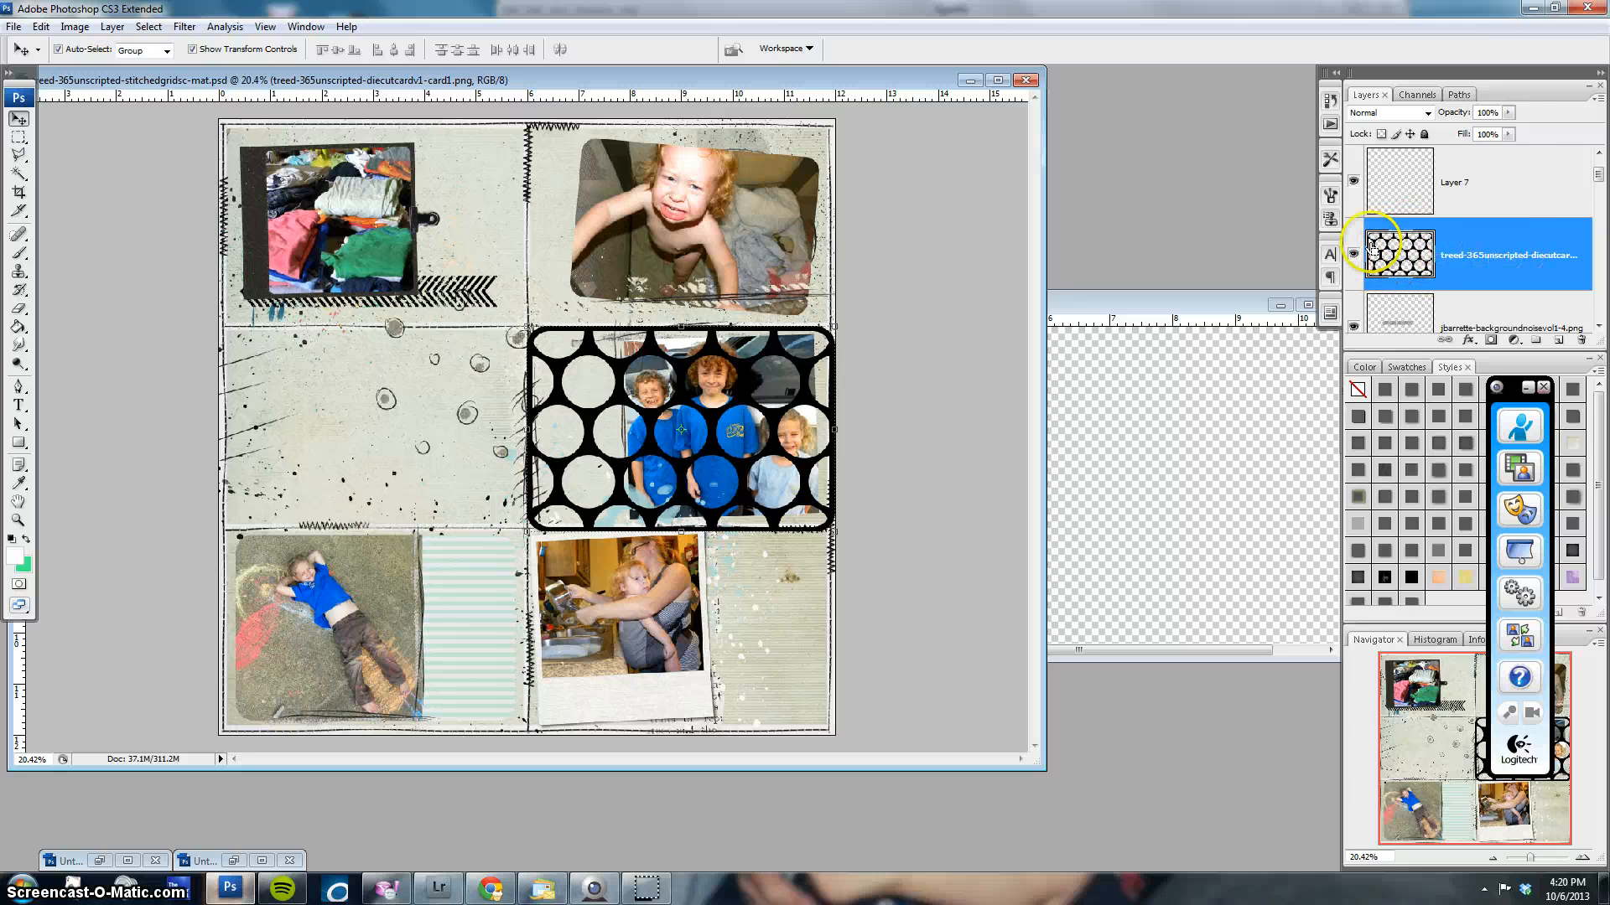
Load the die-cut card's shape as a selection and invert it
left_click(1417, 243, "ctrl")
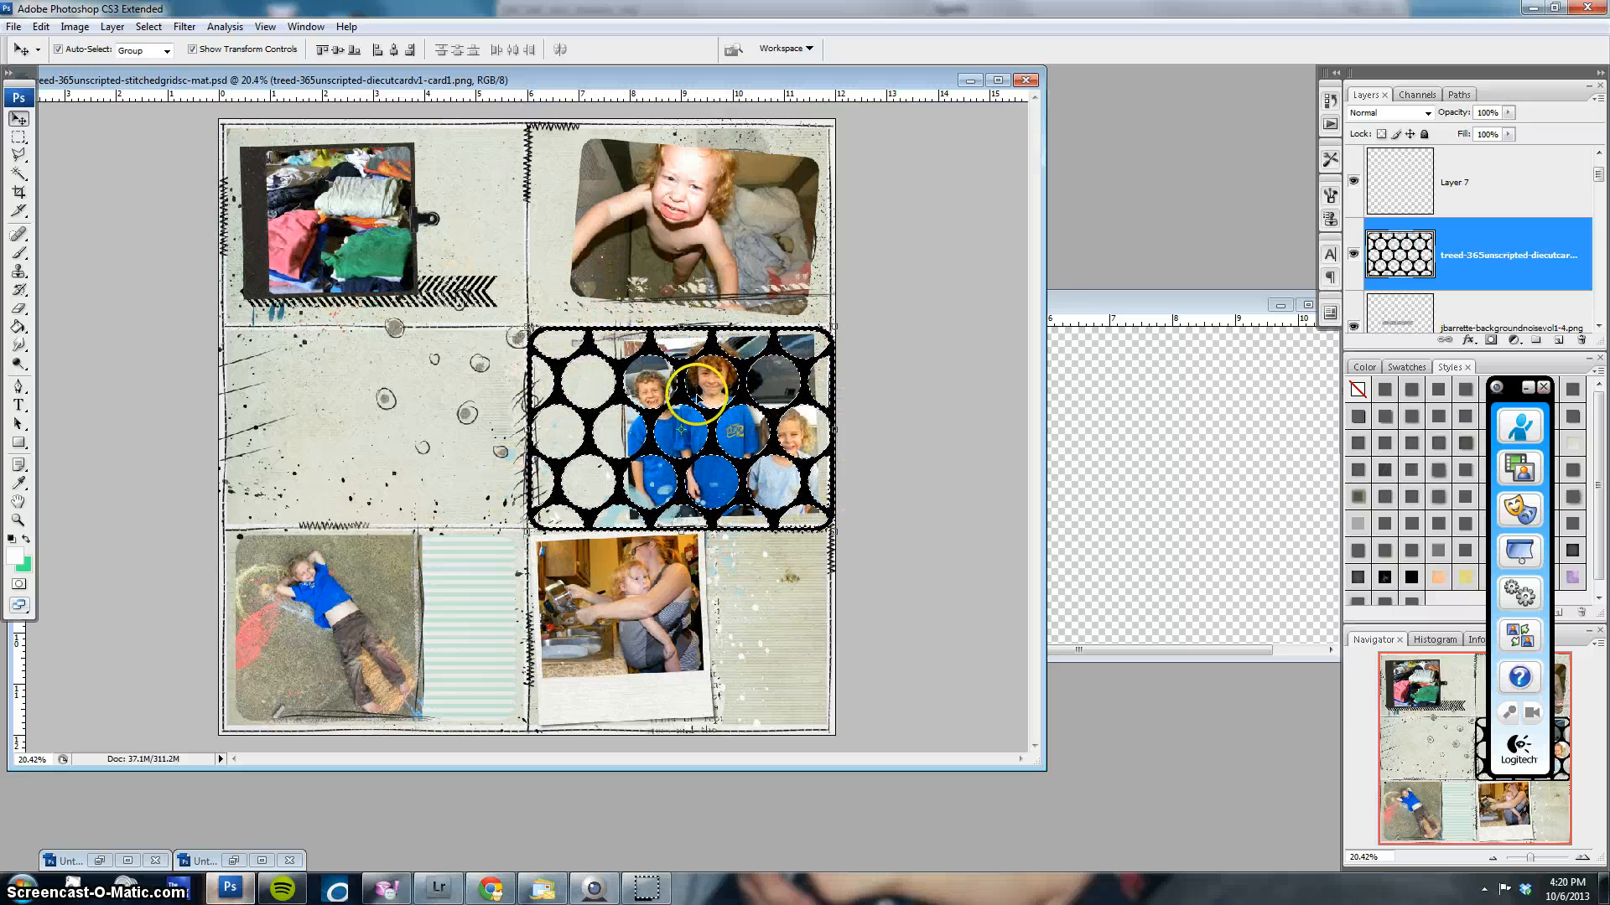
left_click(149, 28)
mouse_move(223, 212)
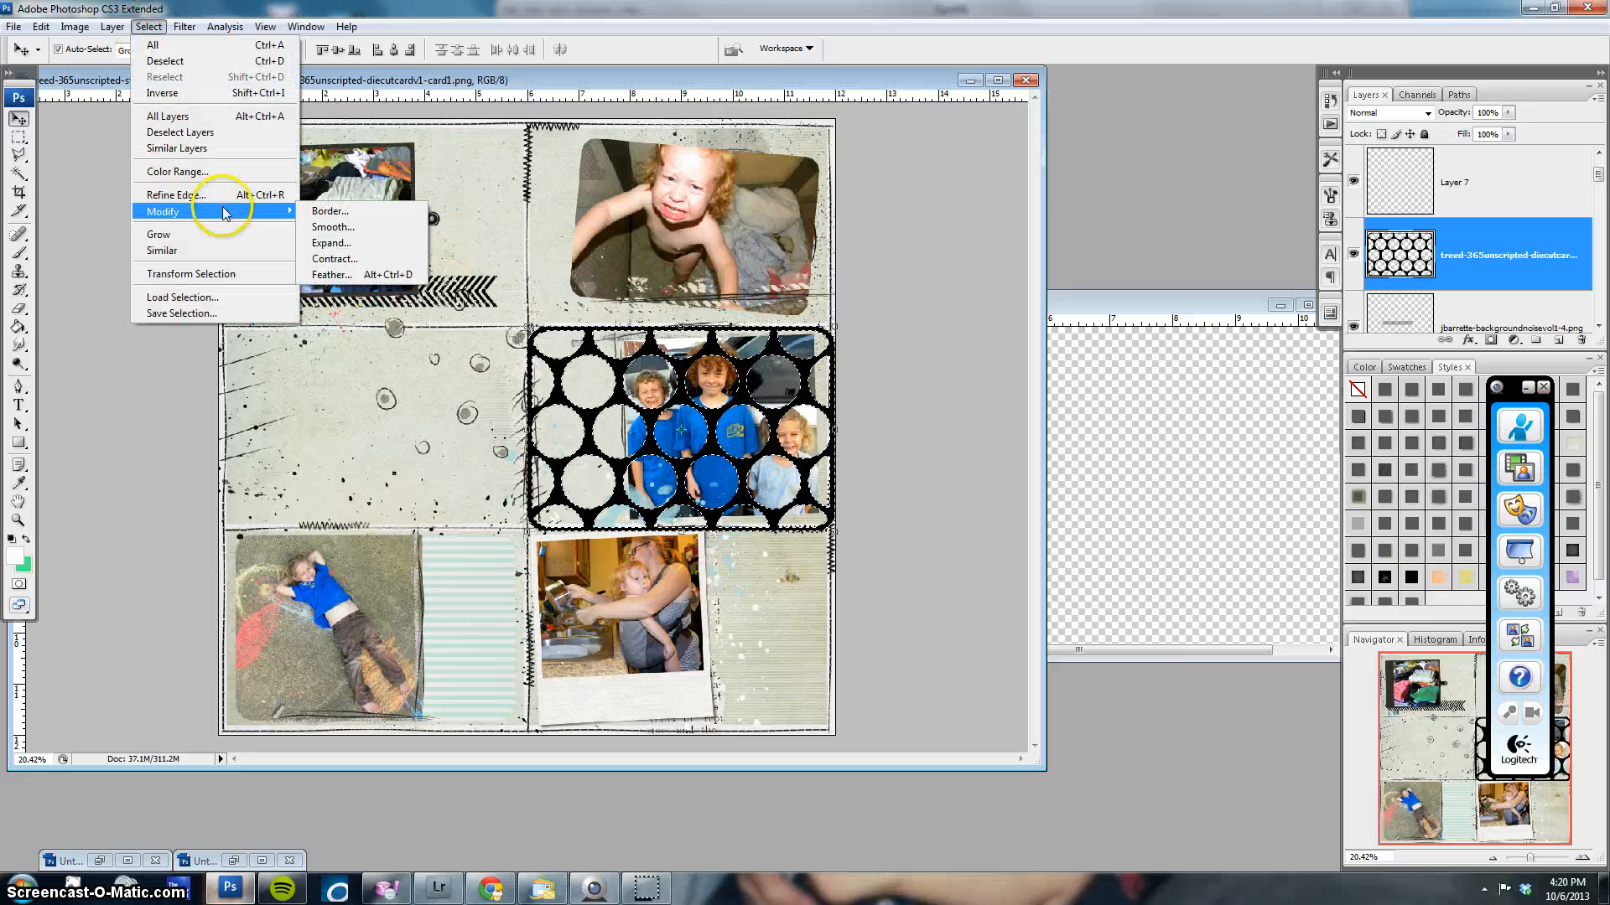
left_click(180, 93)
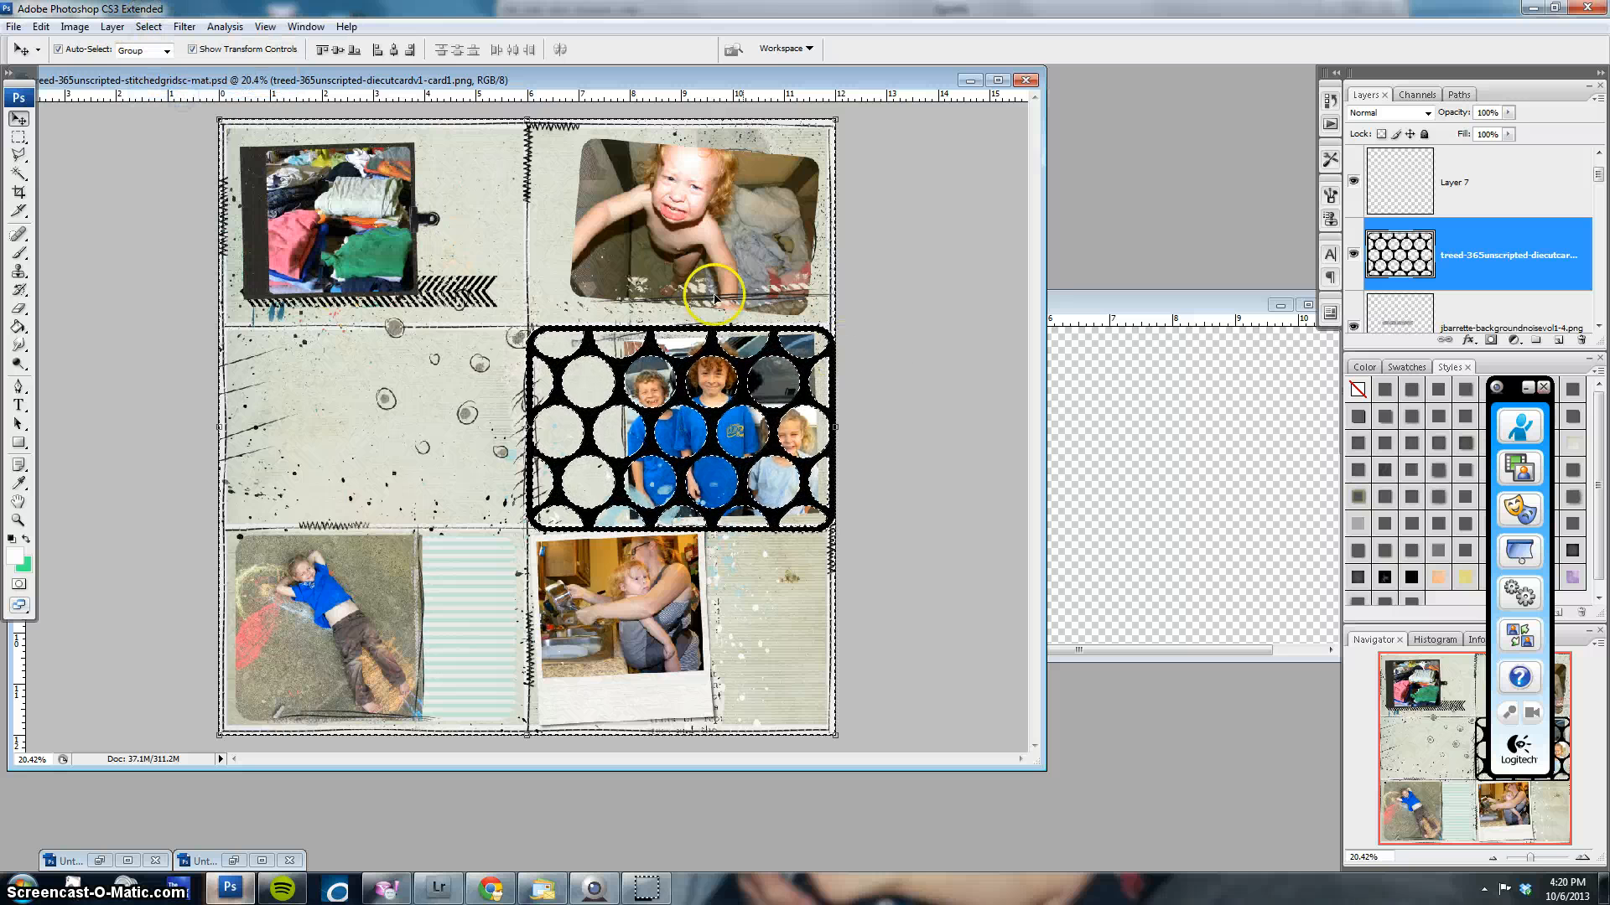
Activate the Brush tool with the 2499 px splatter brush
left_click(18, 252)
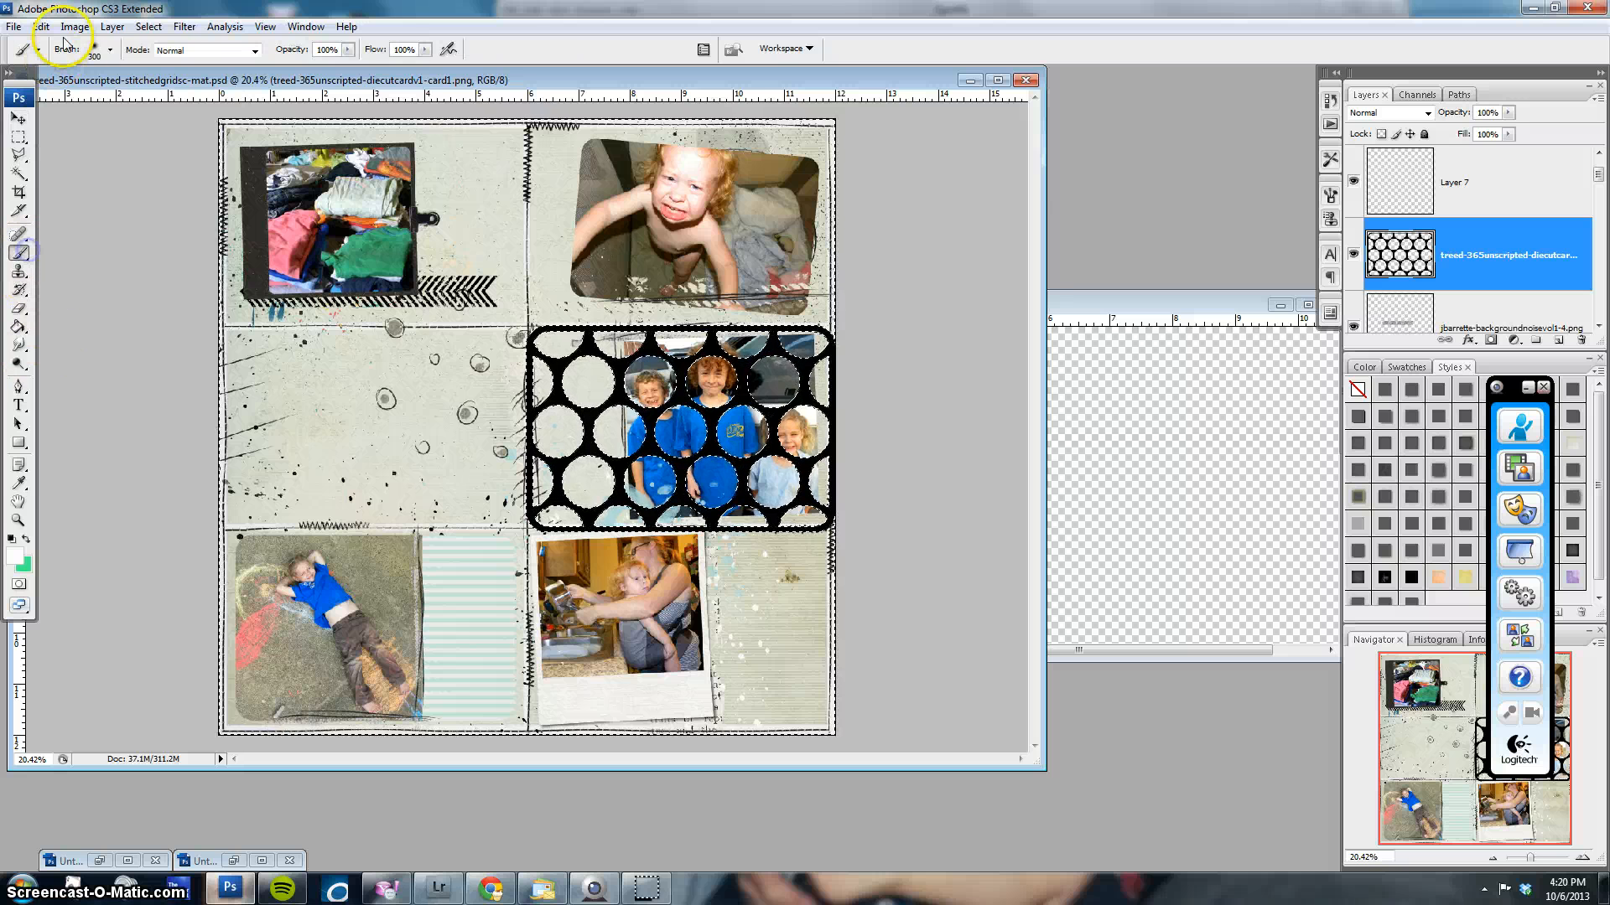
left_click(109, 52)
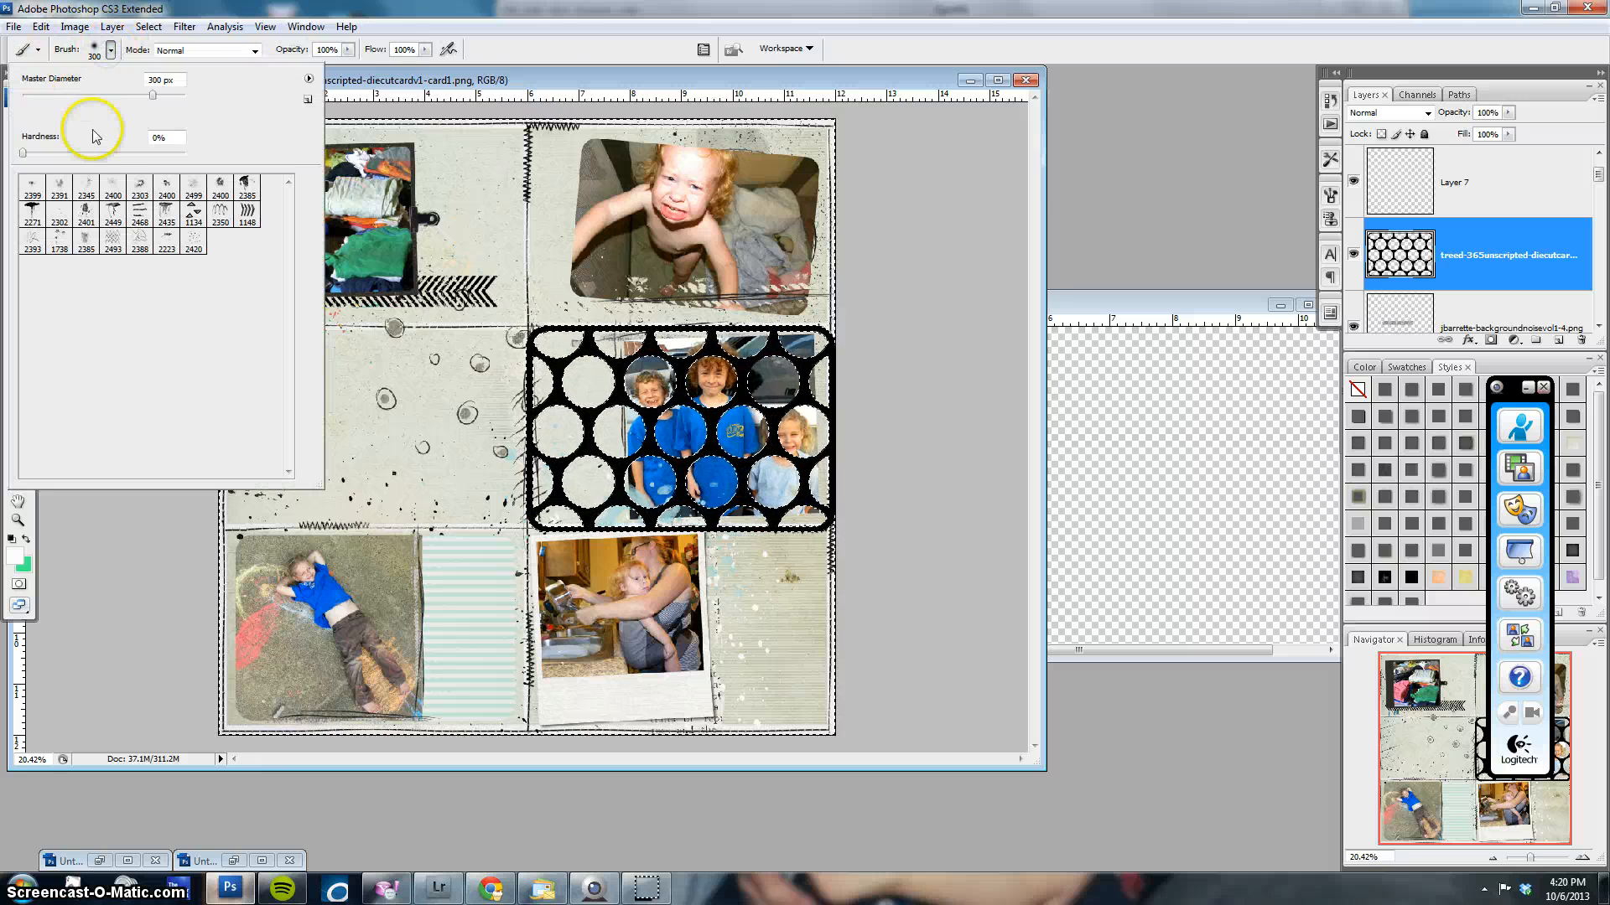
left_click(114, 188)
left_click(194, 185)
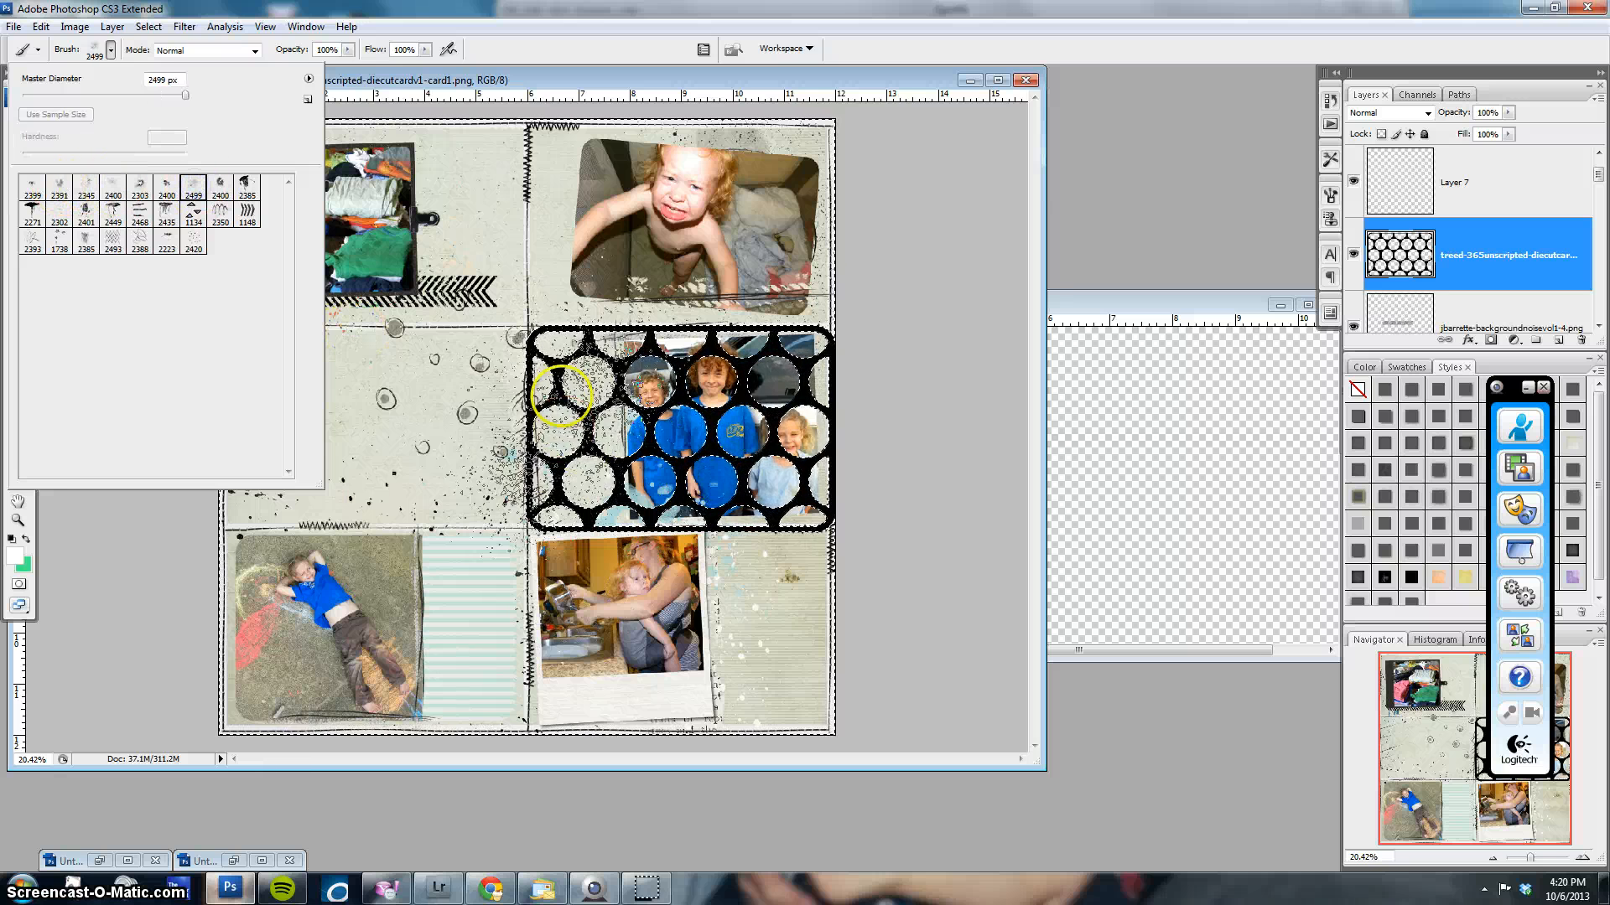
Set the foreground colour to pink #fd8491, sampled from the chalk drawing in the bottom-left photo
left_click(13, 556)
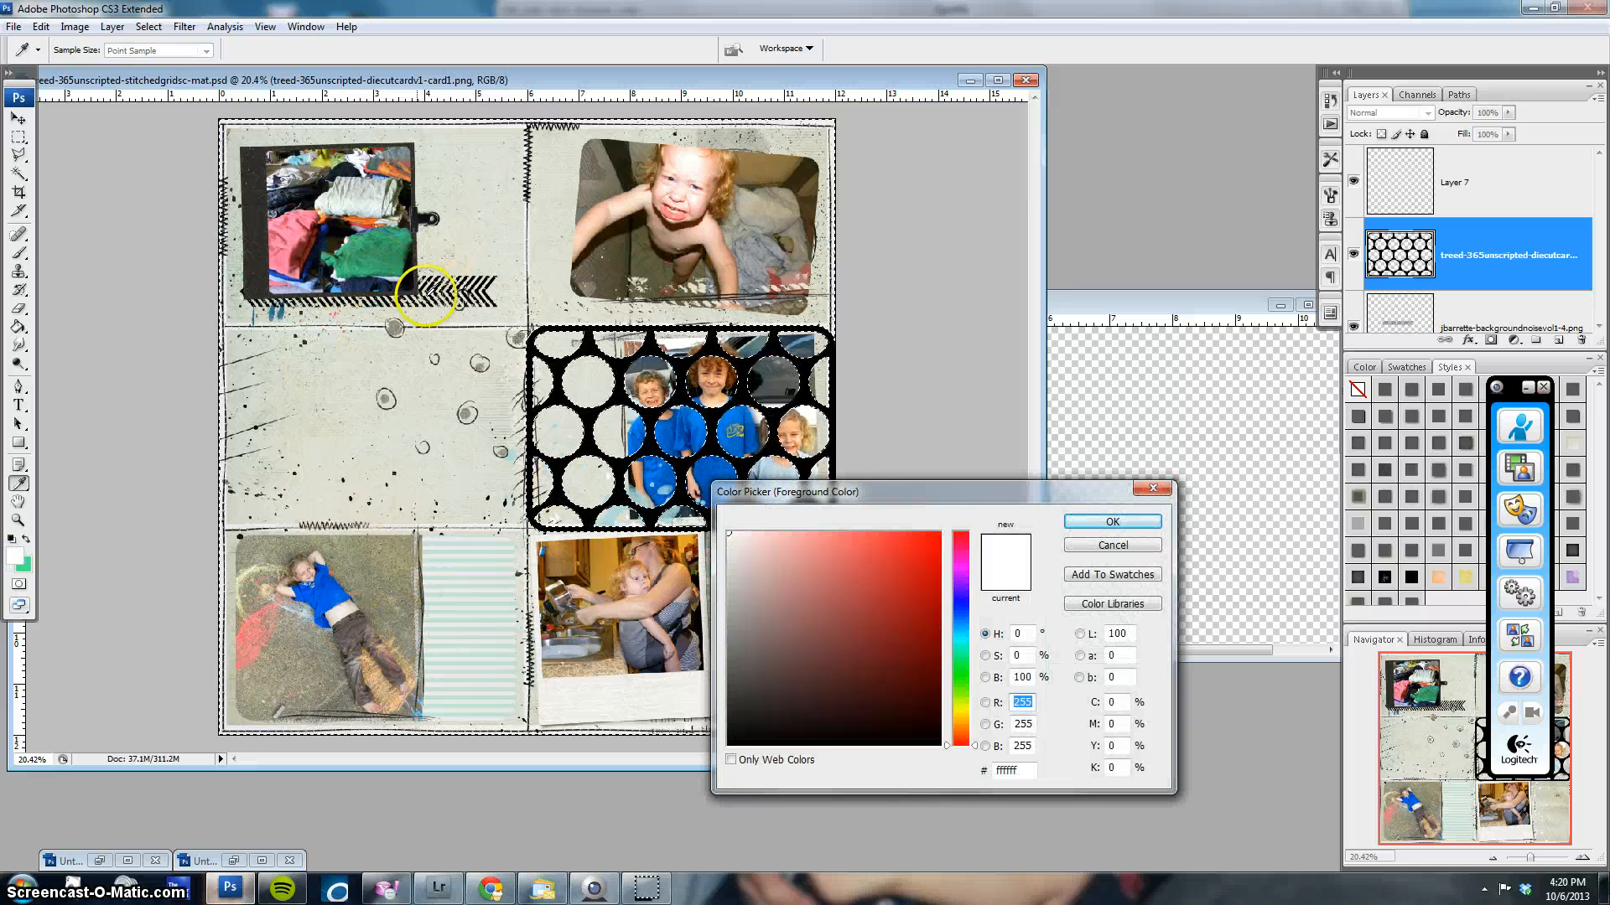
left_click(259, 625)
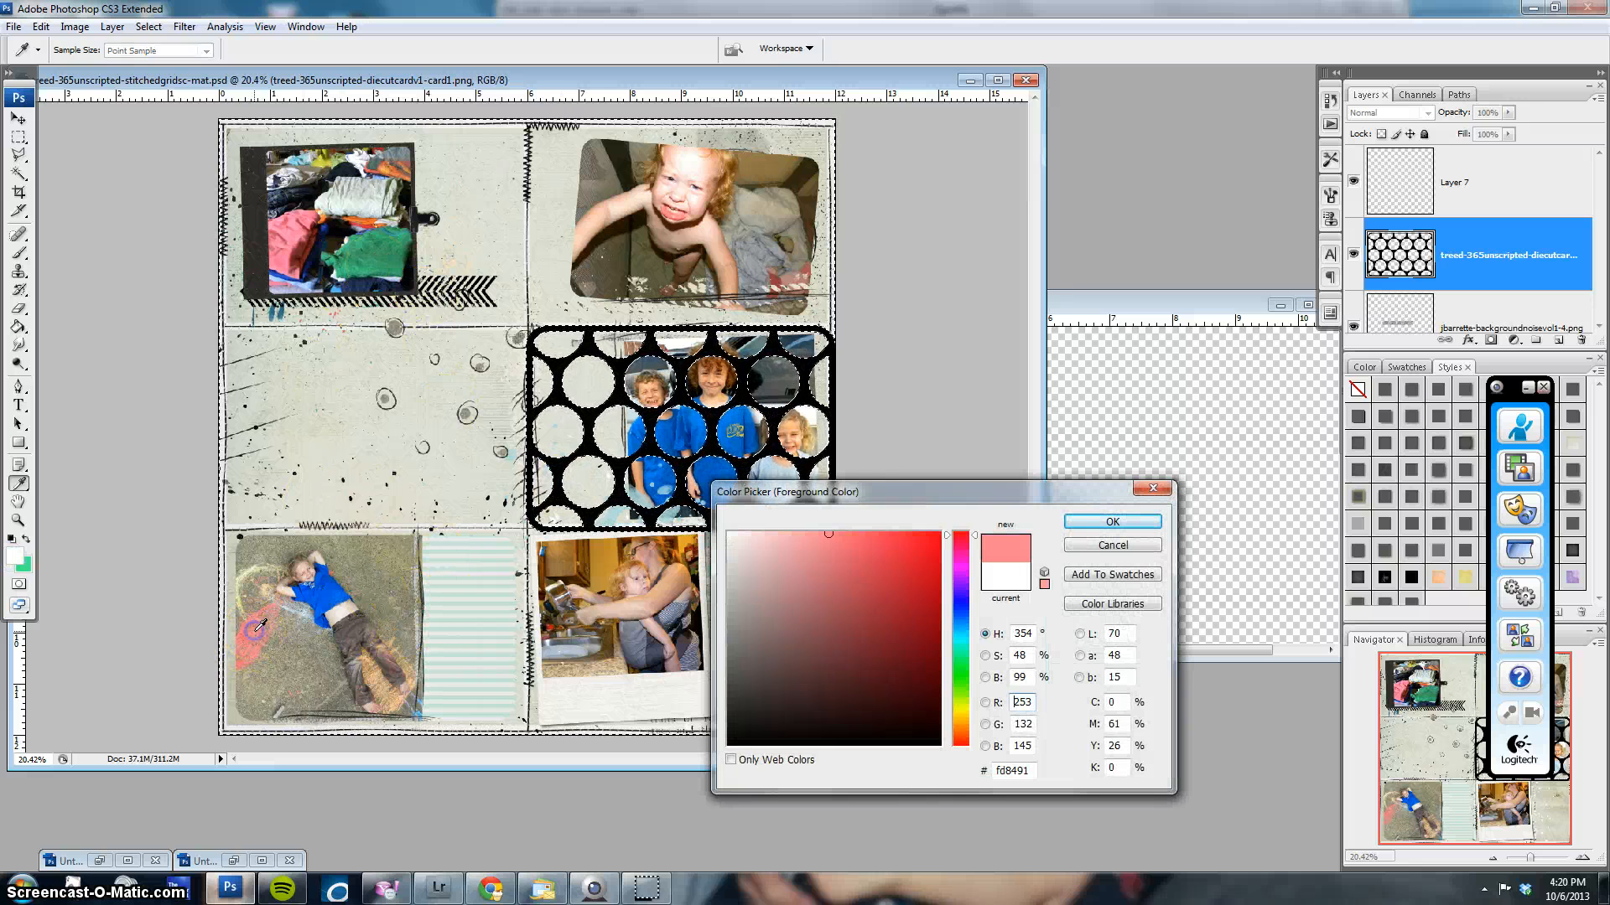
left_click(1093, 524)
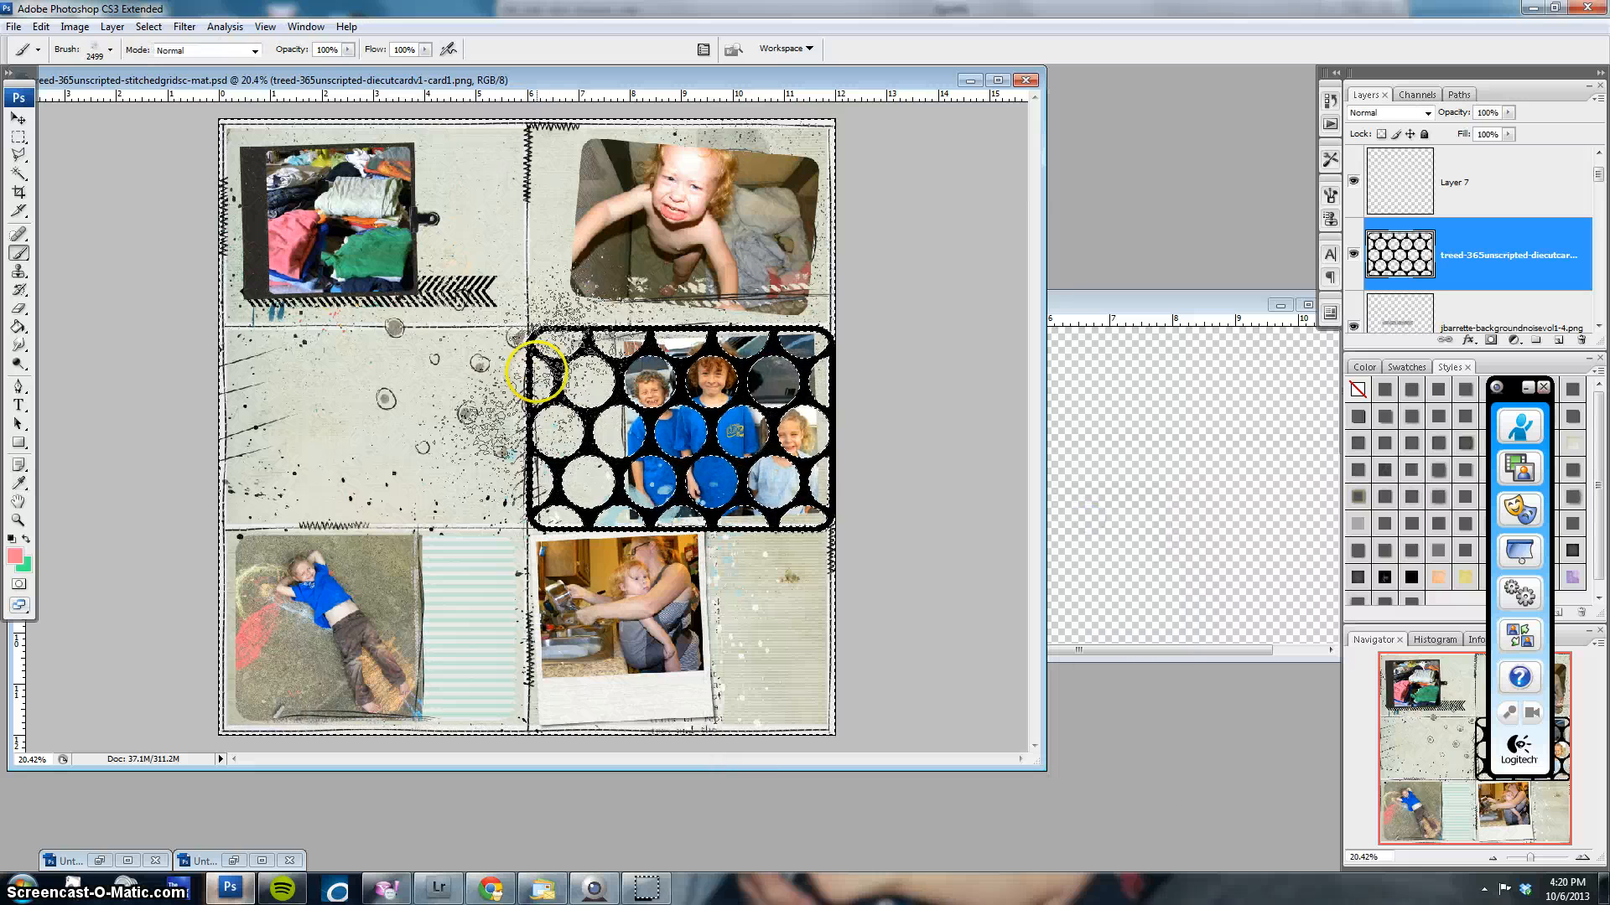
Paint pink splatters through the die-cut card's circles and switch the brush to the 2385 px tip
mouse_move(565, 383)
left_mouse_down()
mouse_move(736, 436)
mouse_move(768, 469)
left_mouse_up()
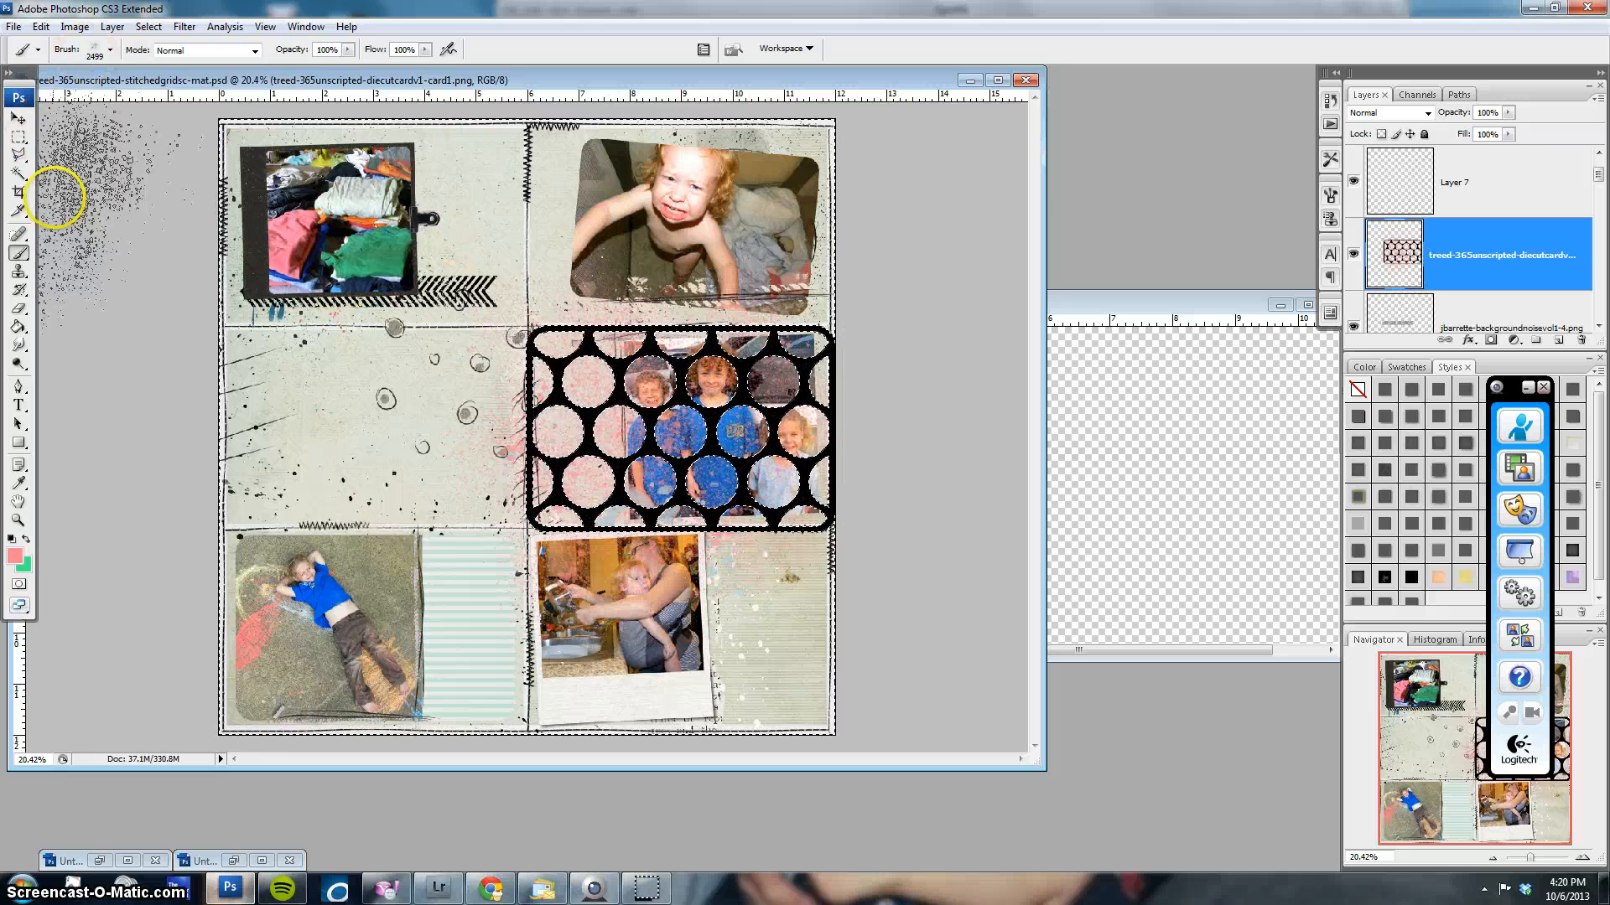
left_click(110, 50)
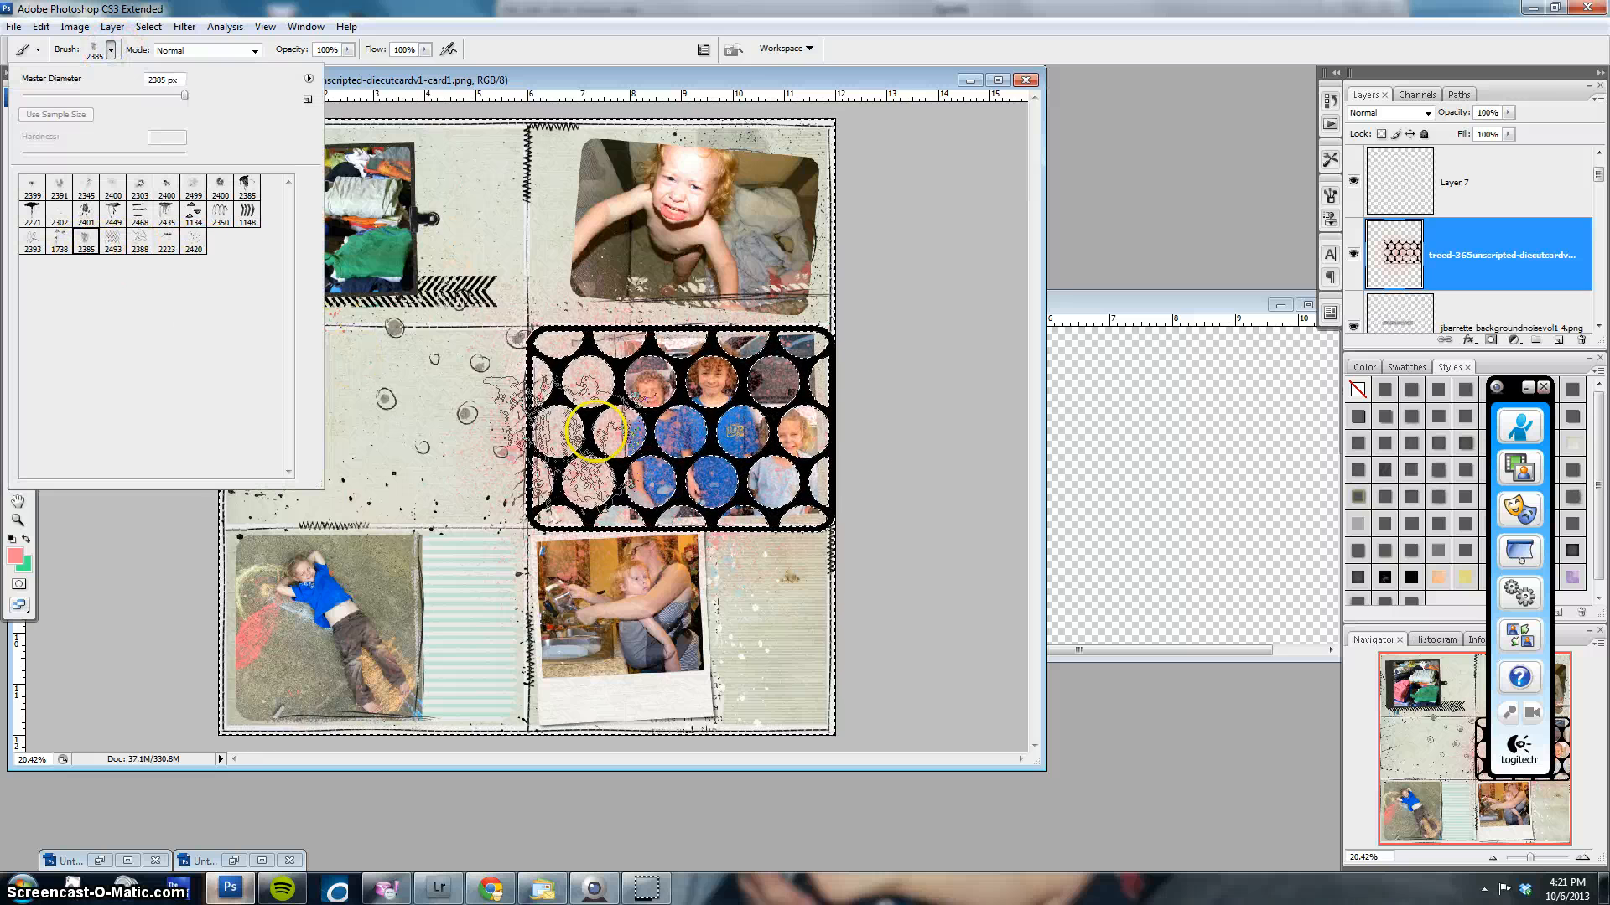
Sample a grey-brown foreground colour from the bottom-left photo and paint it through the die-cut card's circles
left_click(14, 555)
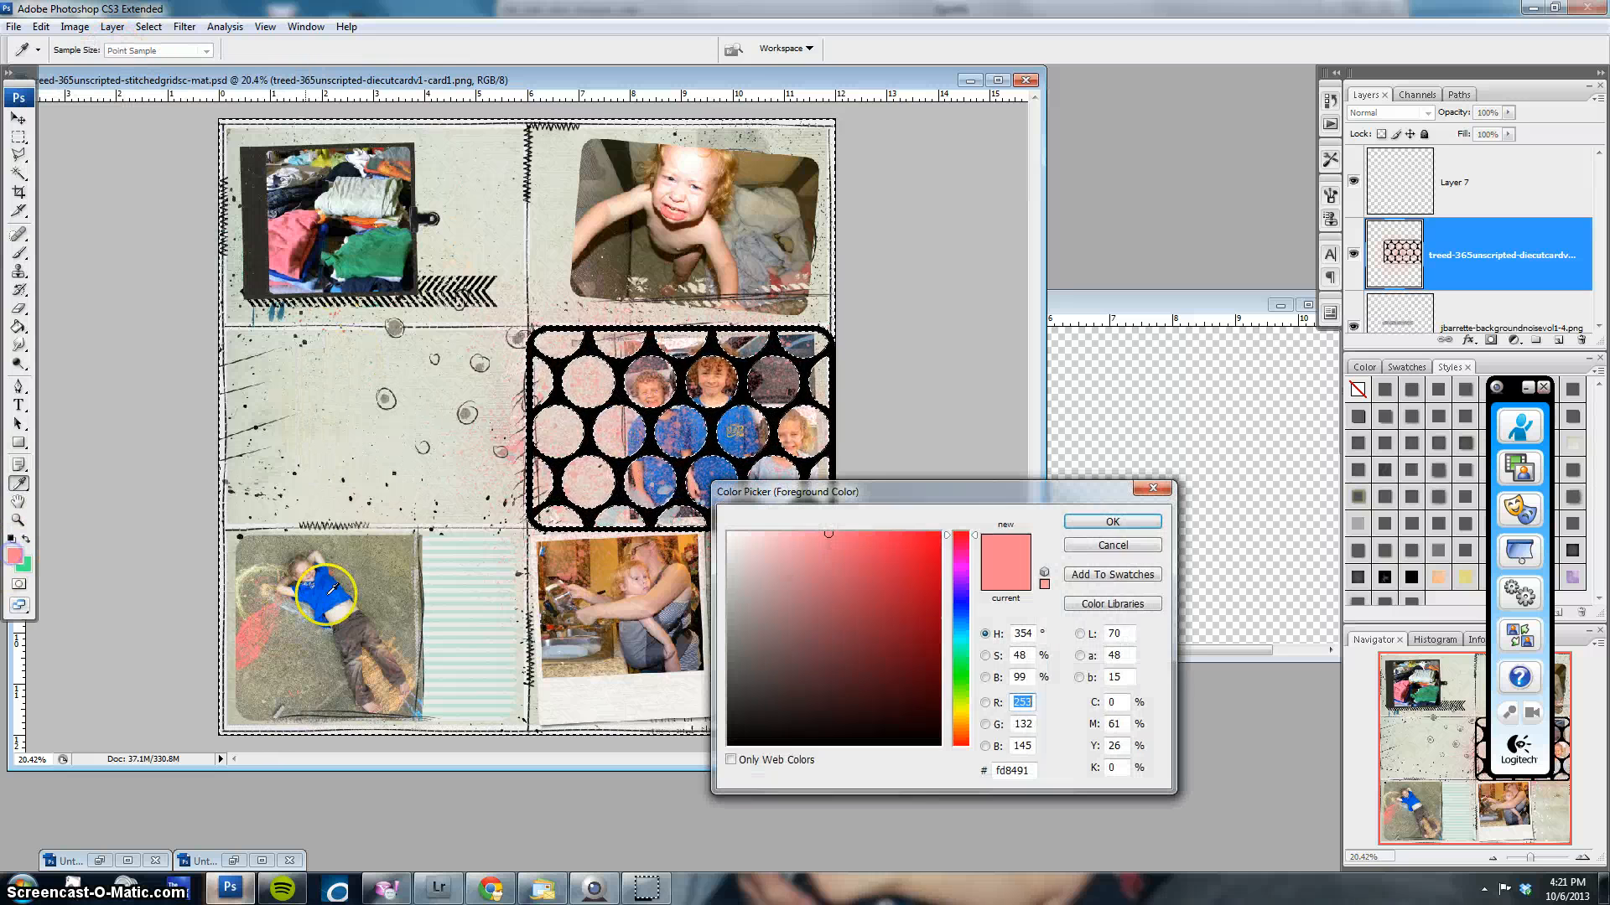
left_click(370, 621)
left_click(1113, 521)
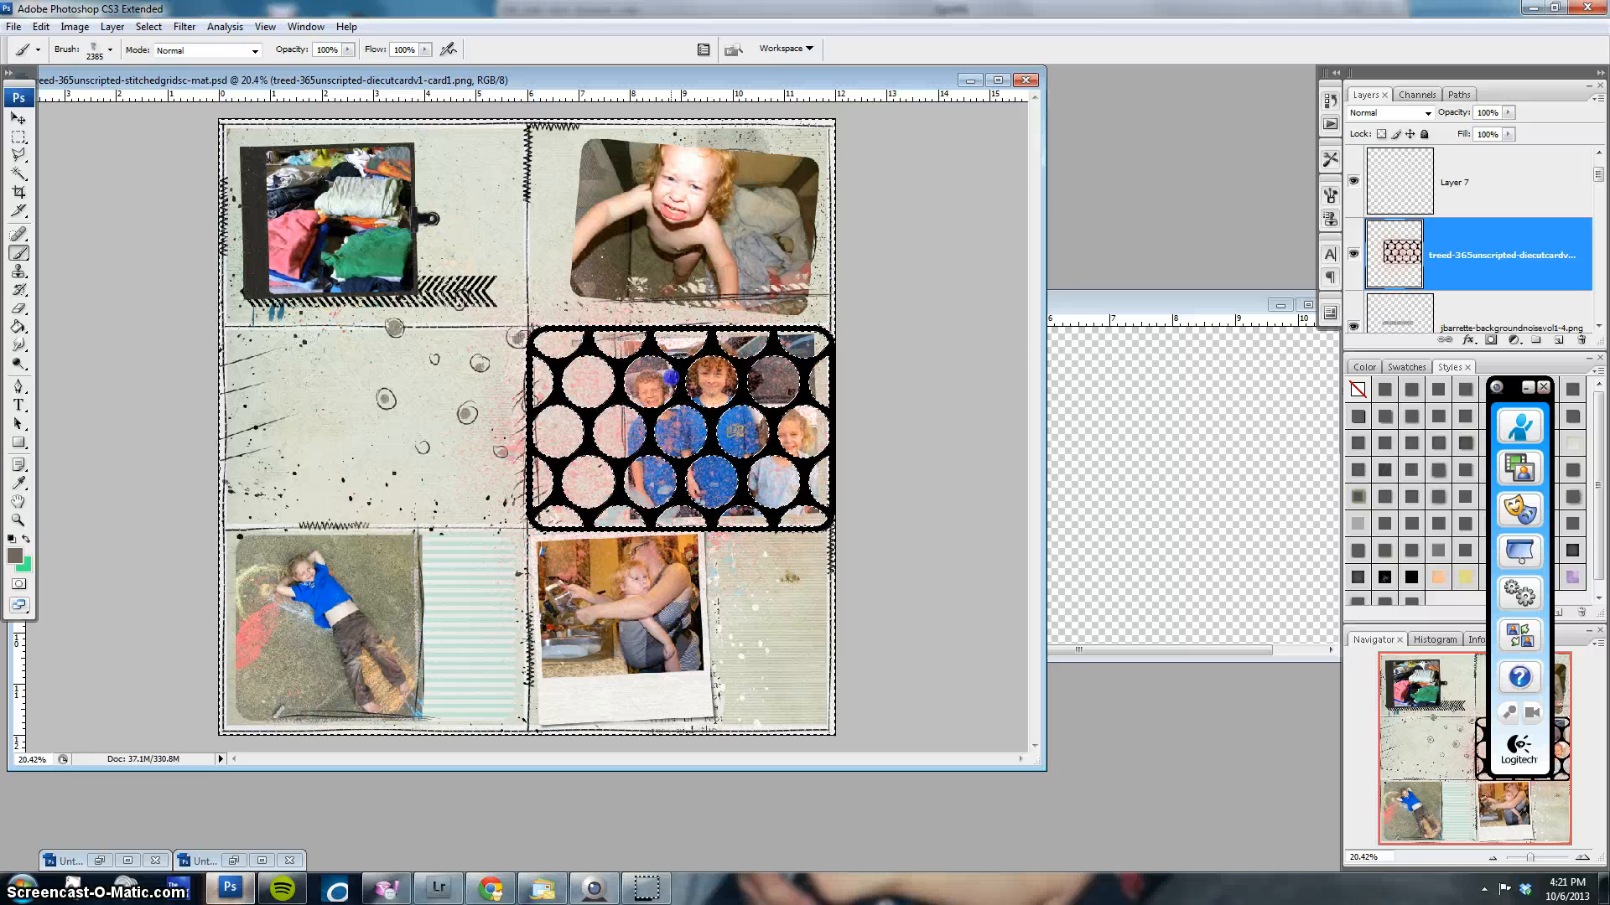
mouse_move(671, 378)
left_mouse_down()
mouse_move(754, 559)
mouse_move(784, 513)
mouse_move(771, 453)
left_mouse_up()
left_click(786, 457)
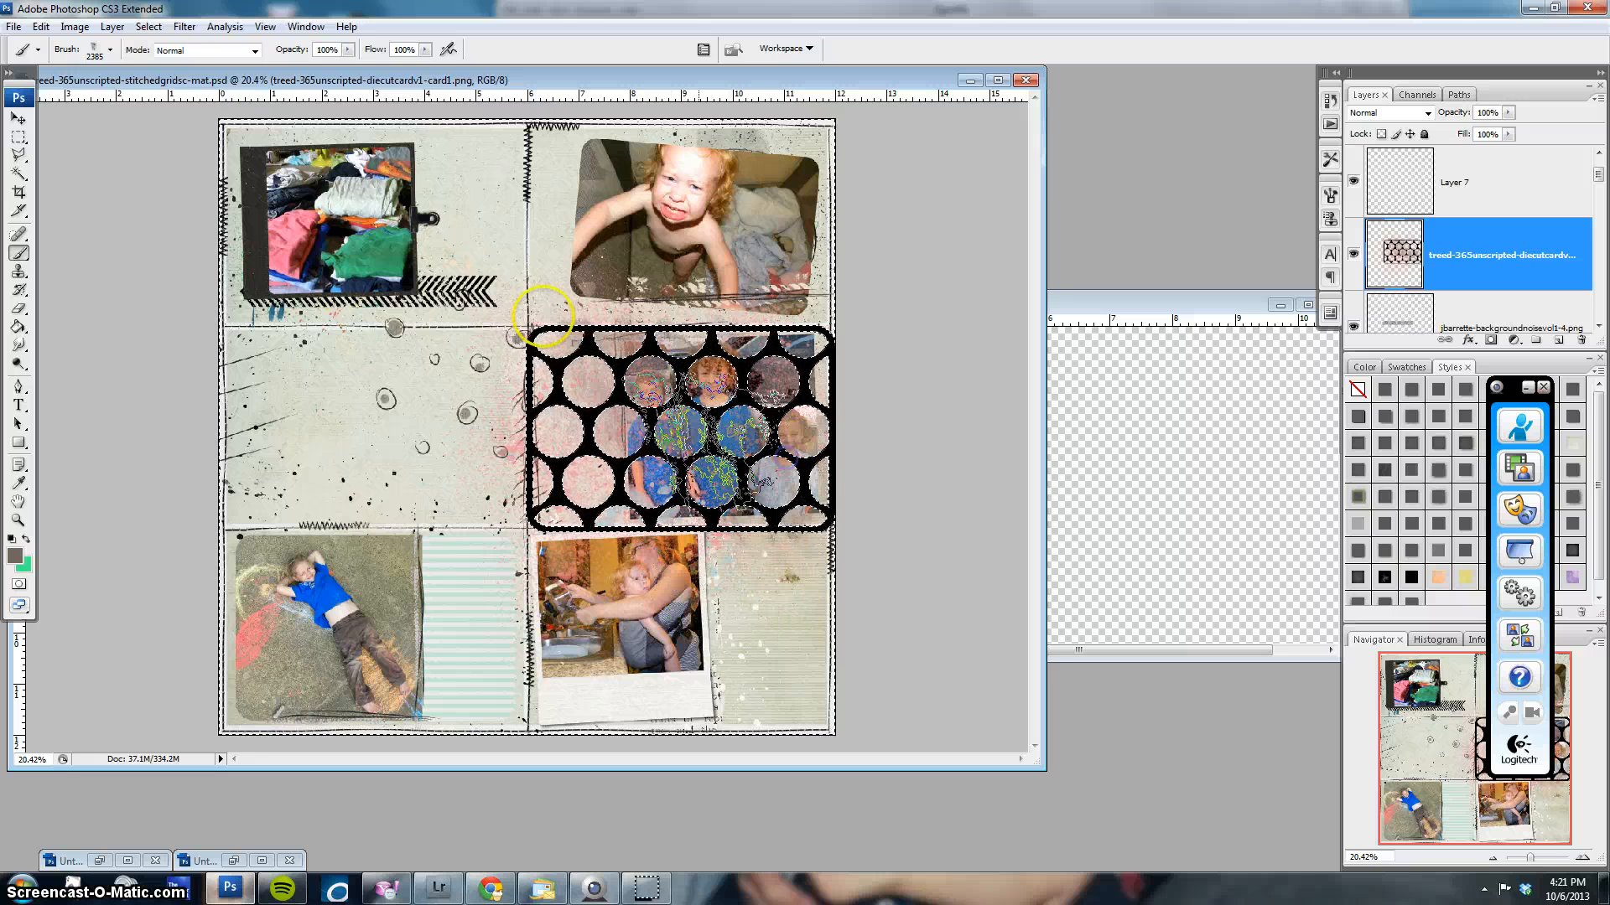
Clear the inverted card selection and activate the Move tool
left_click(19, 137)
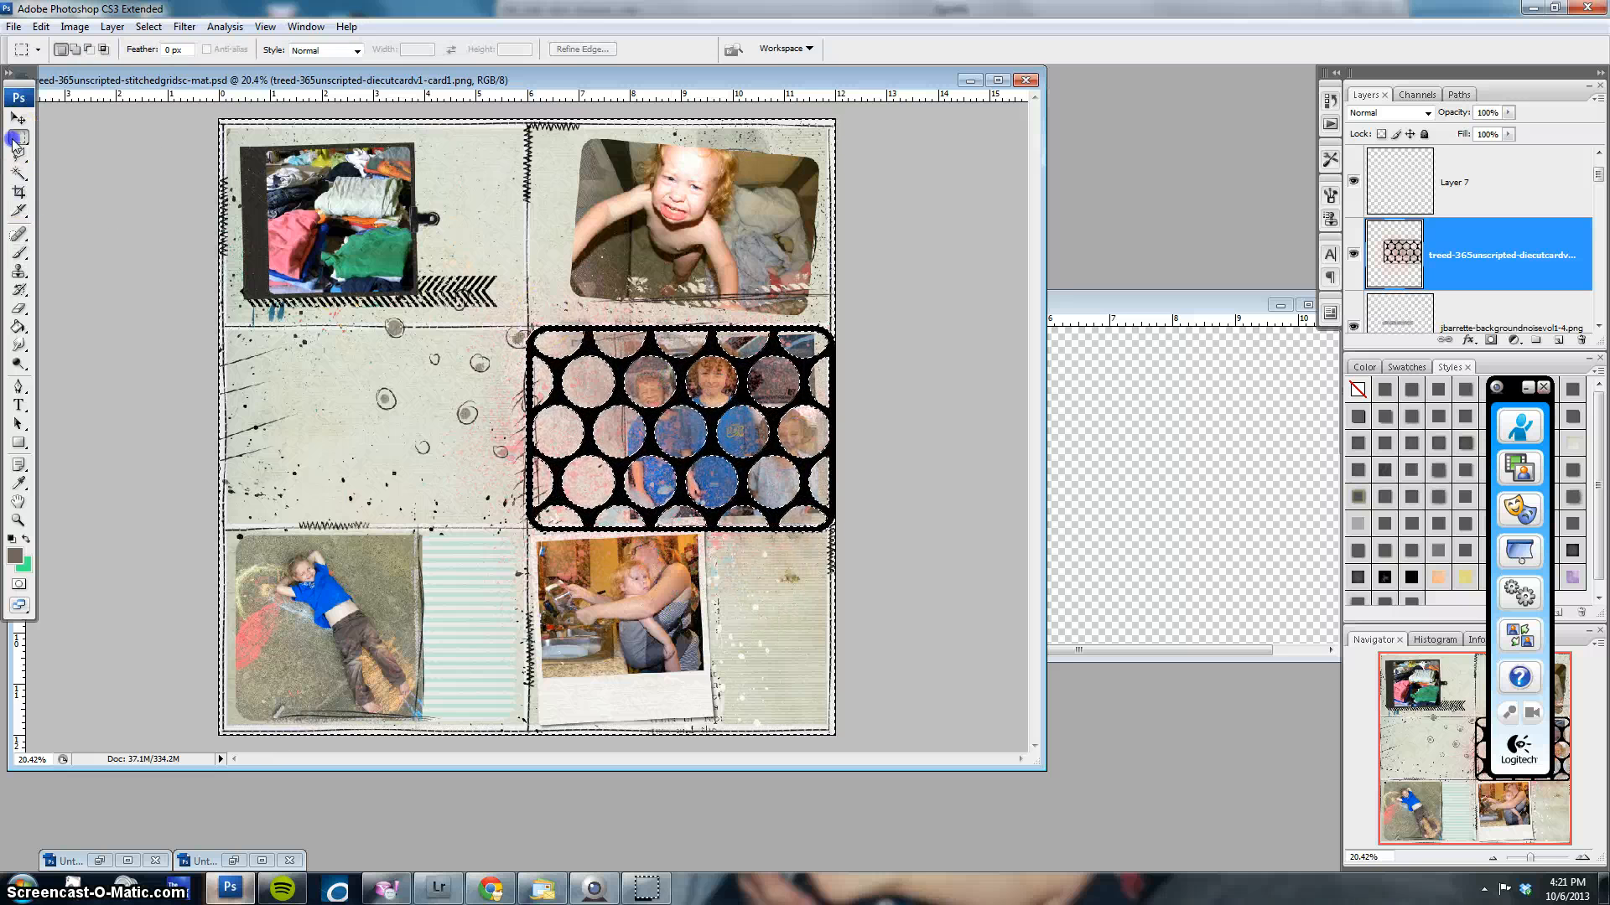
left_click(100, 175)
left_click(18, 118)
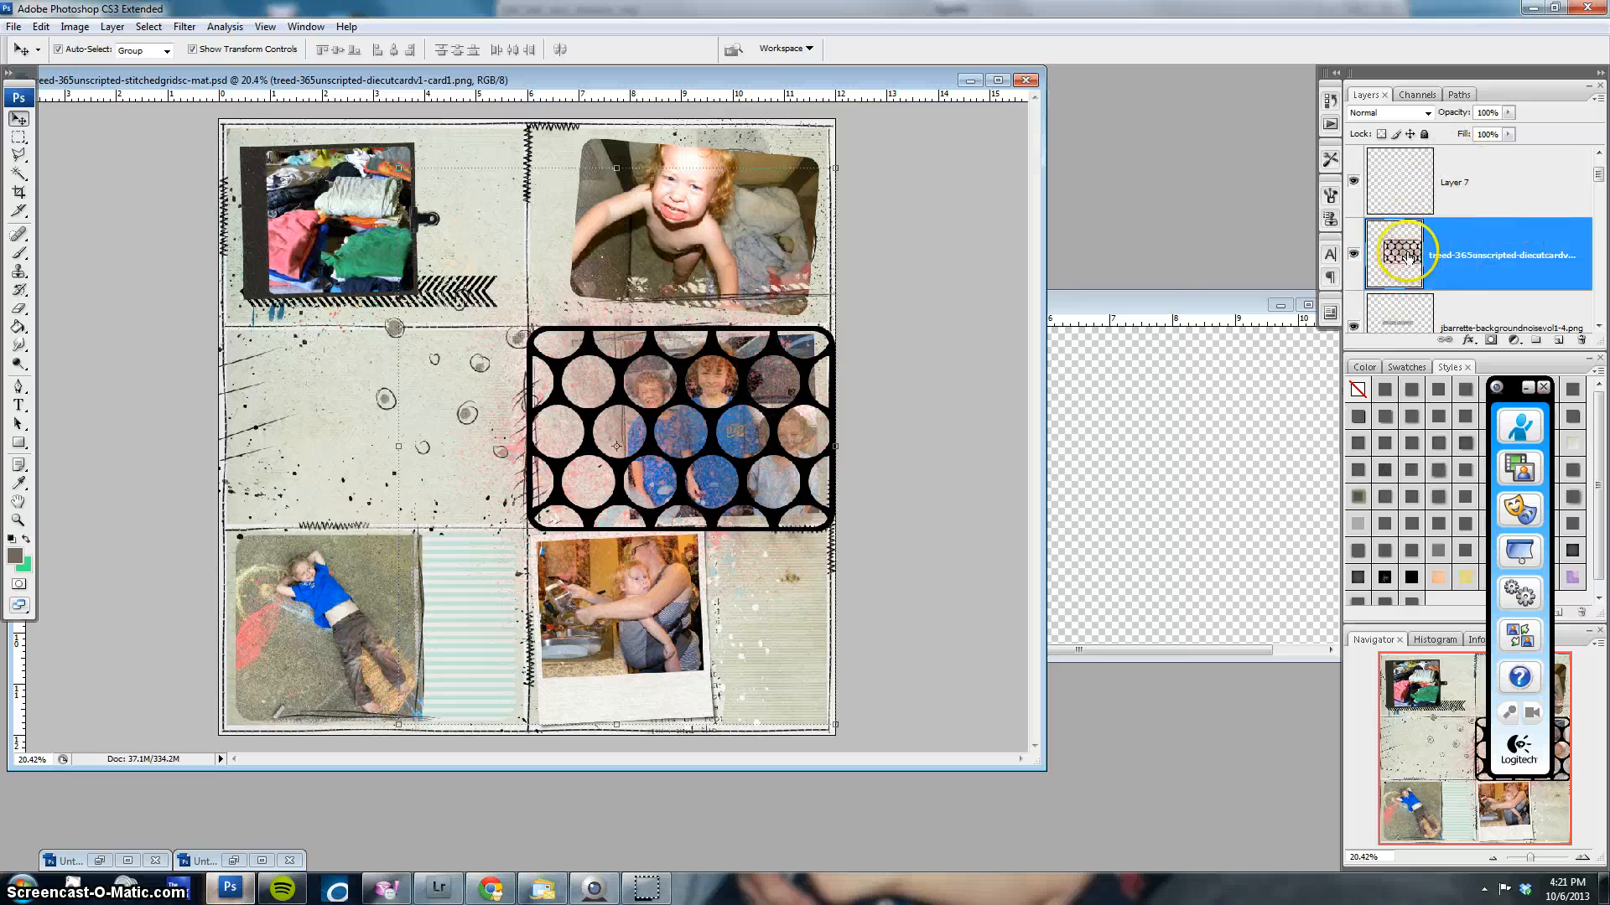
Select the black die-cut shape with the Magic Wand at tolerance 32 and cut it from the painted layer
left_click(17, 175)
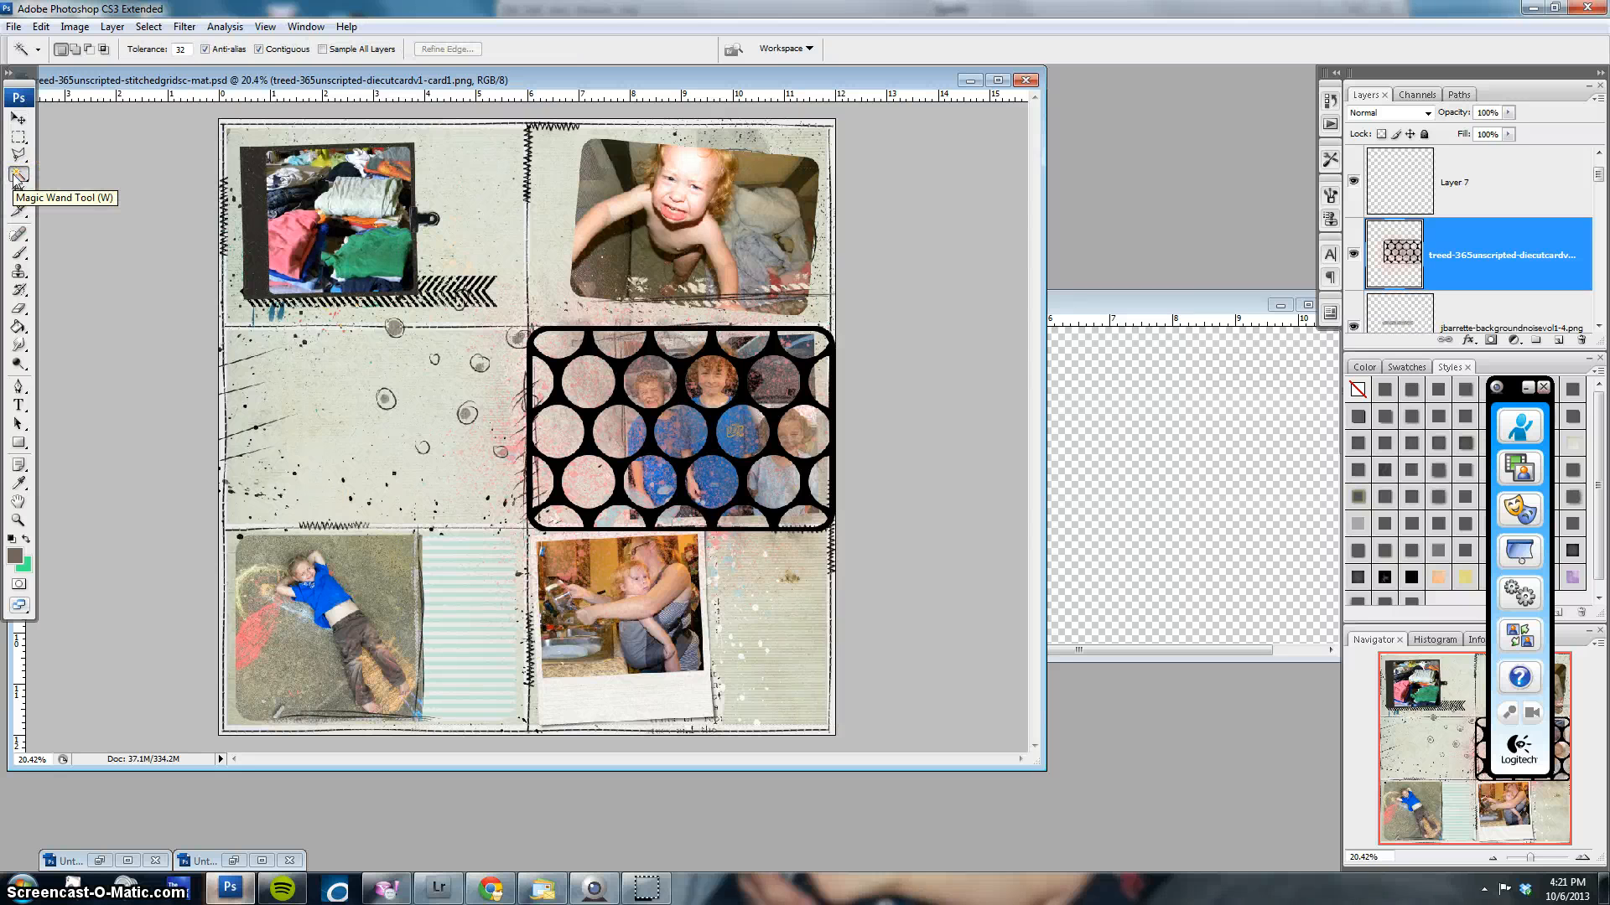
left_click(17, 175)
left_click(84, 188)
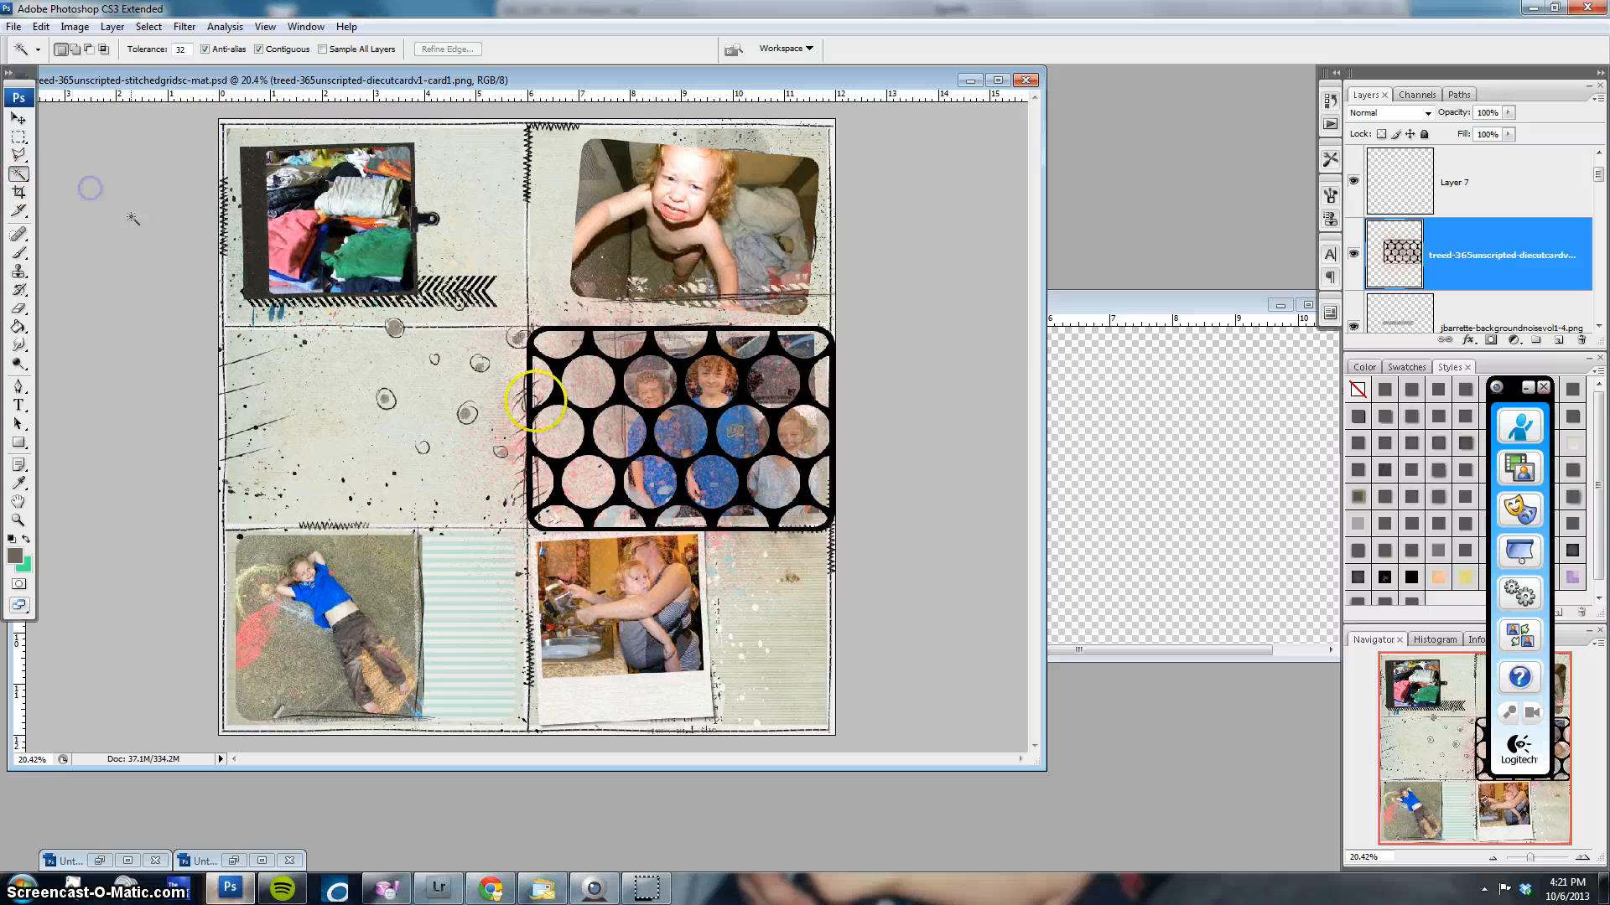
left_click(618, 393)
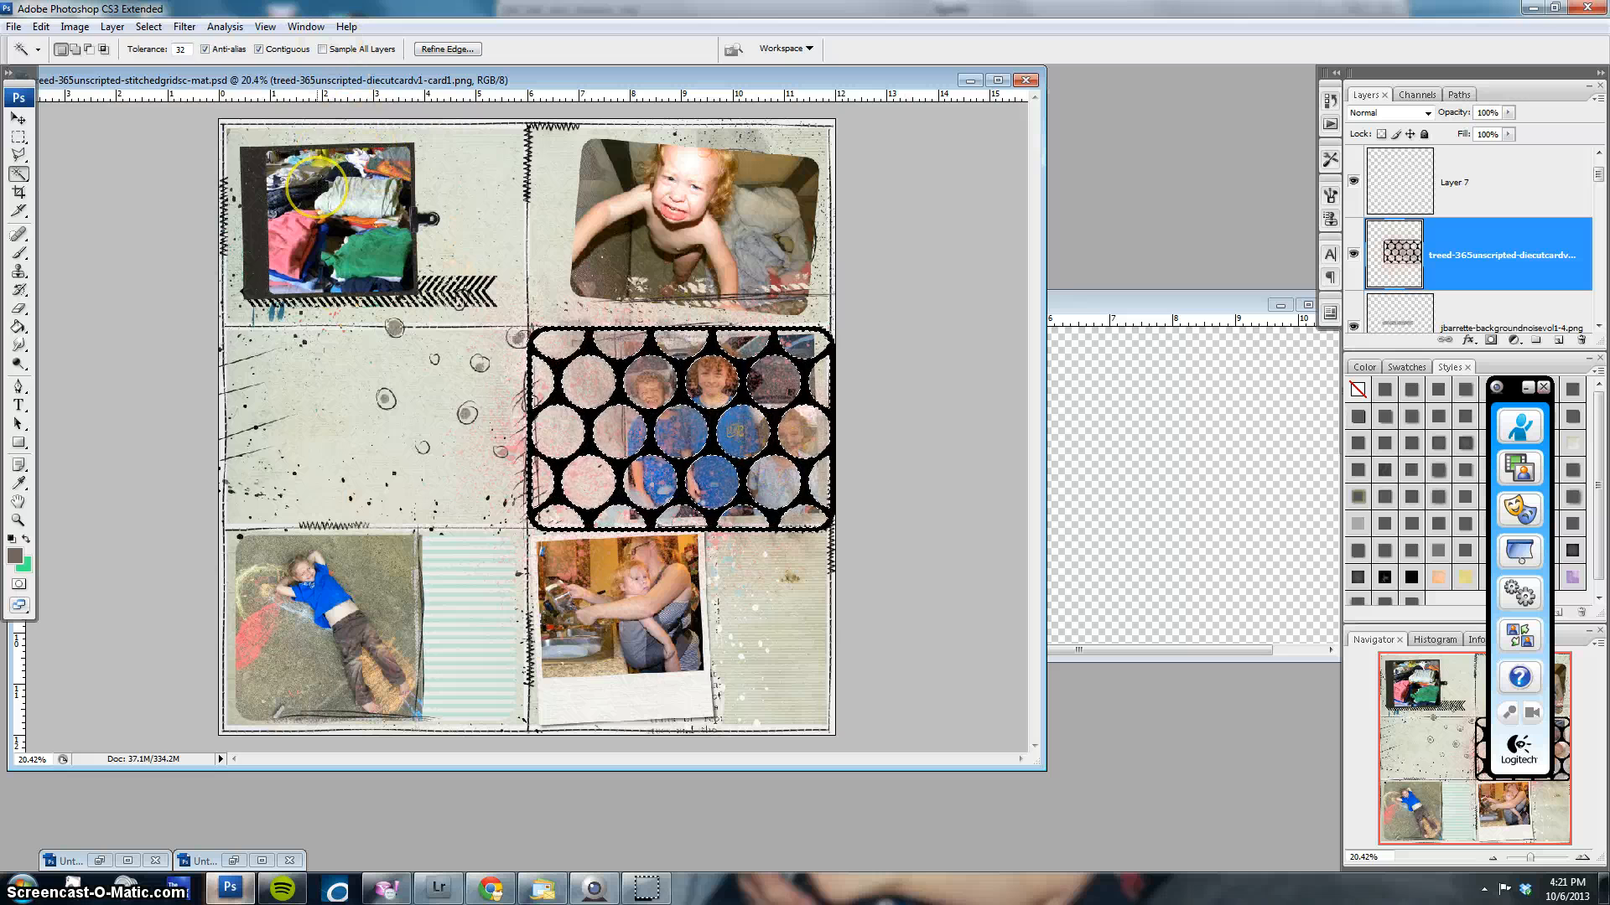
left_click(75, 26)
mouse_move(40, 26)
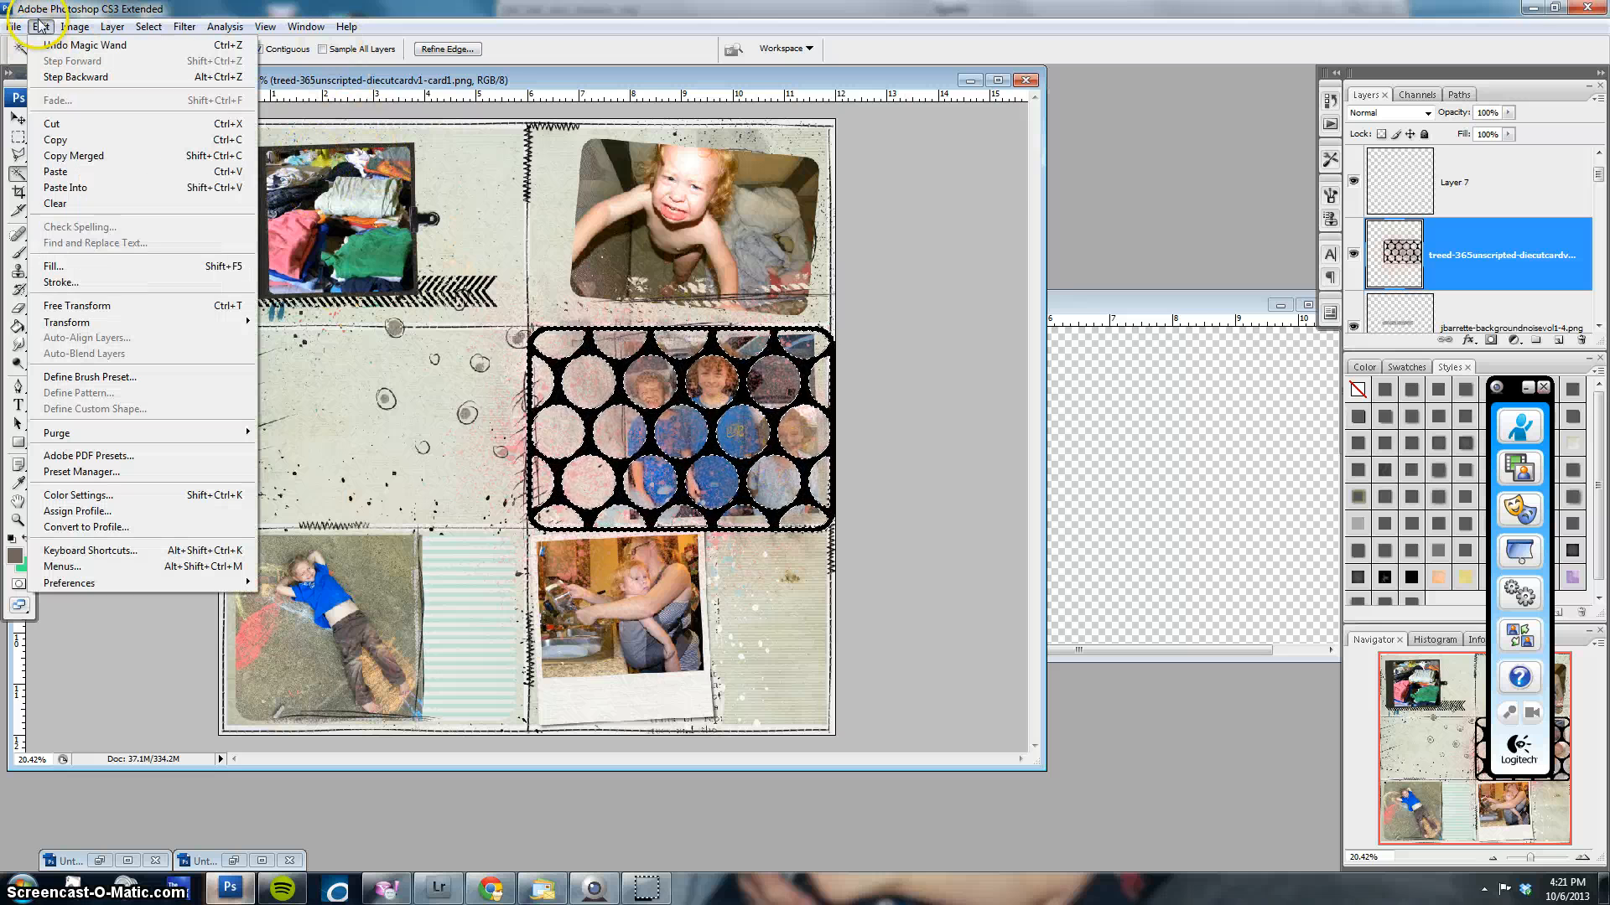
left_click(80, 127)
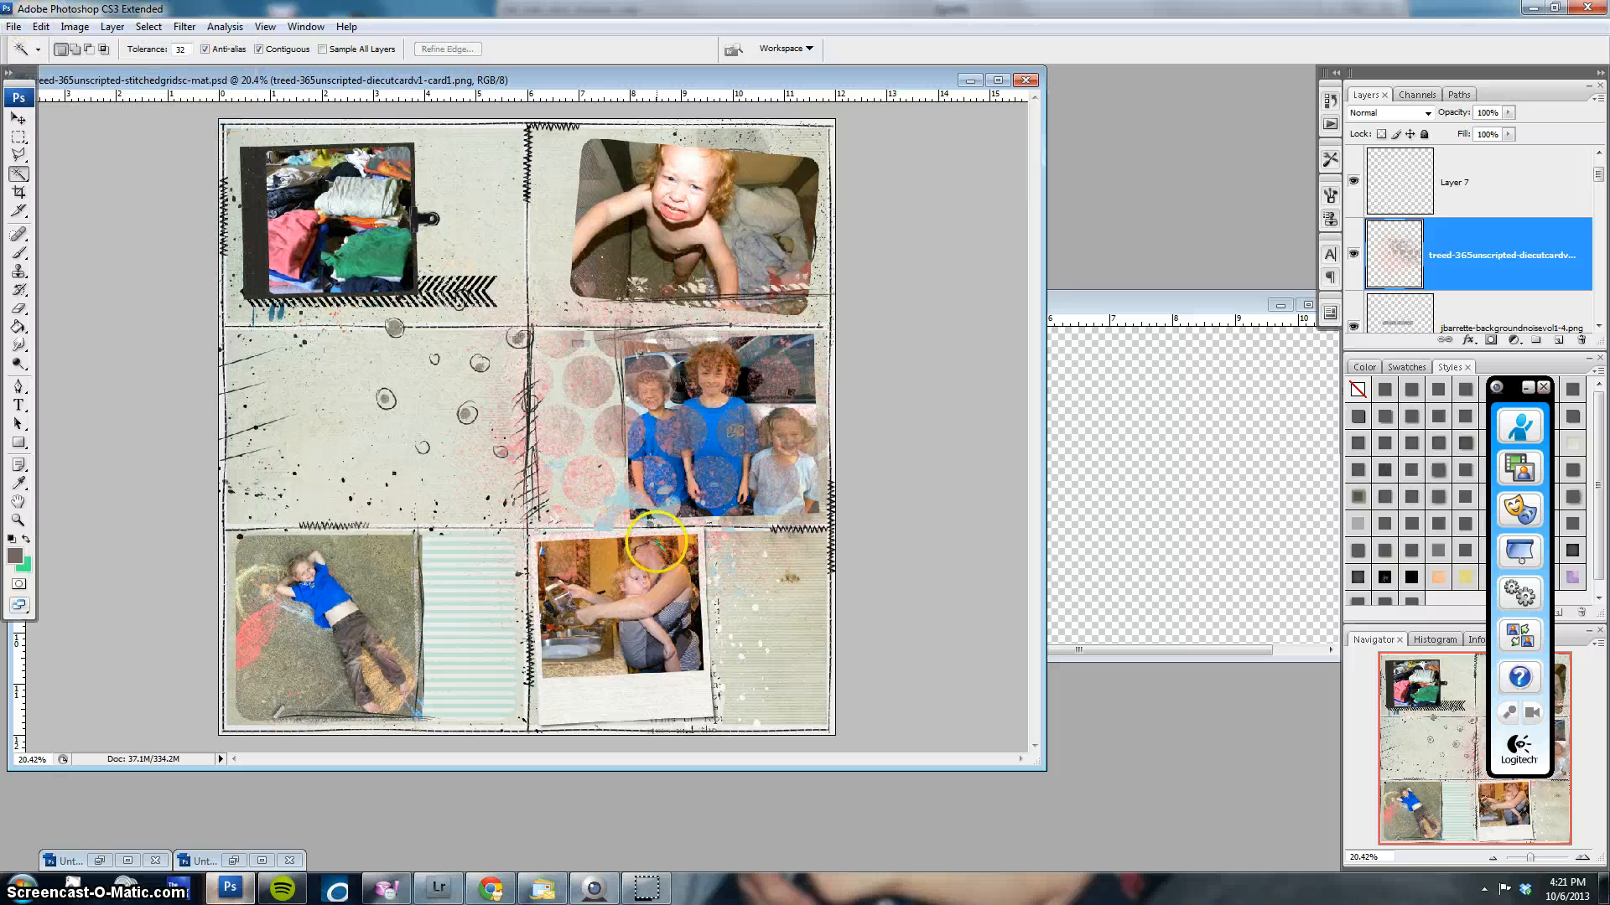
Move the painted splatter layer beneath the photos, directly above the 4x6 1 paper layer
left_click(18, 120)
left_click_drag(1491, 247, 1479, 211)
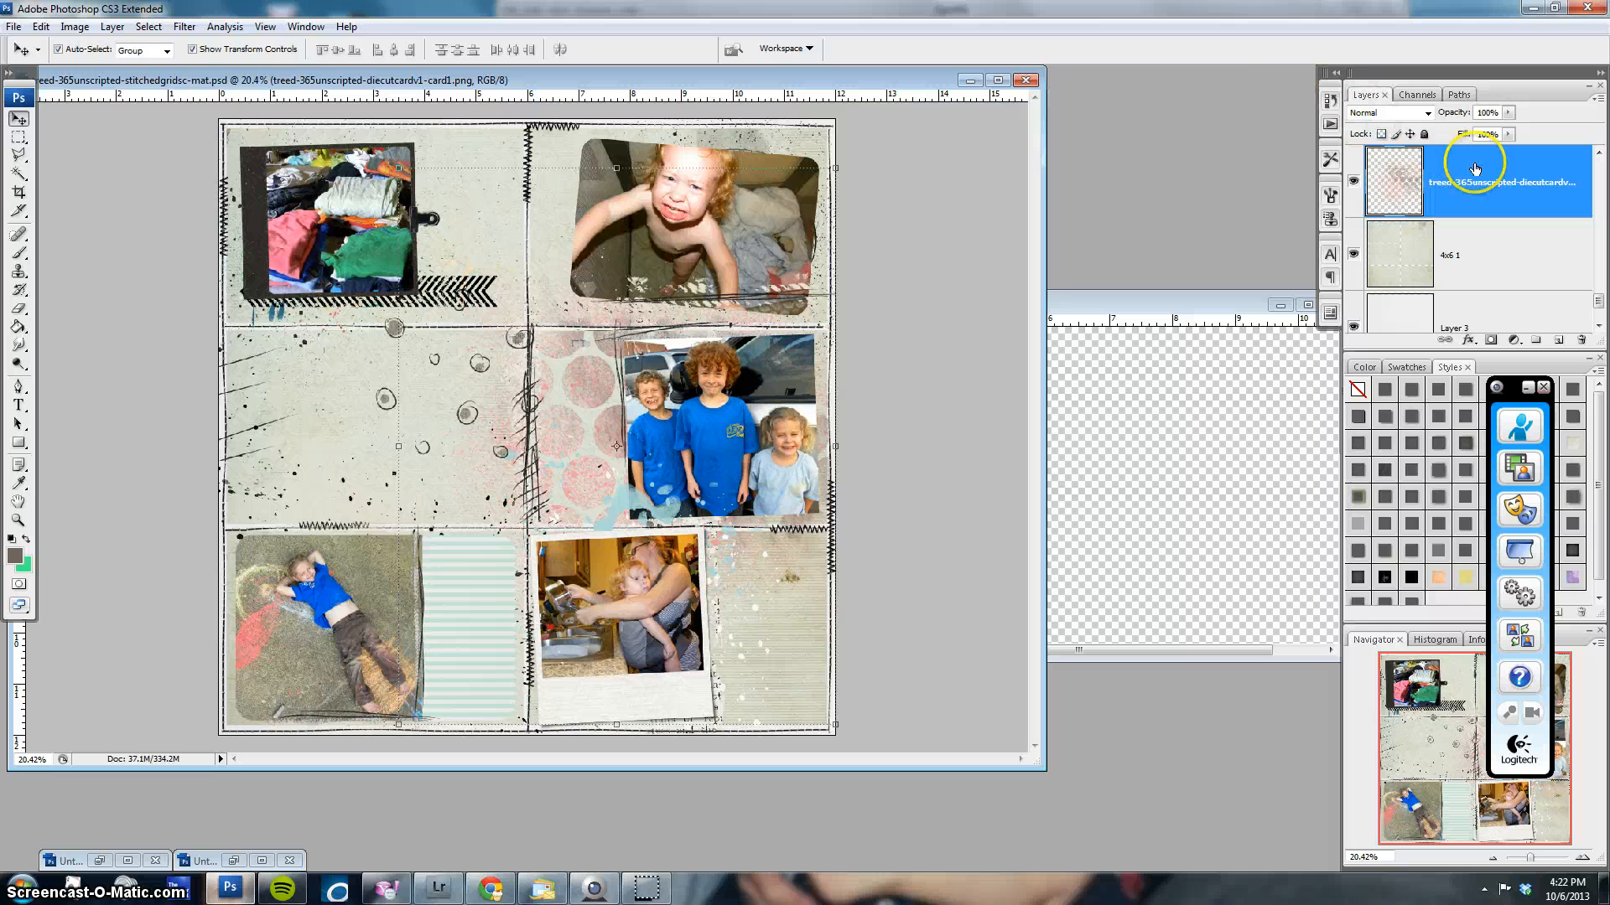
Set the splatter layer's Blend If shadows for the underlying layer to 172 / 224 and its blend mode to Multiply
double_click(1485, 211)
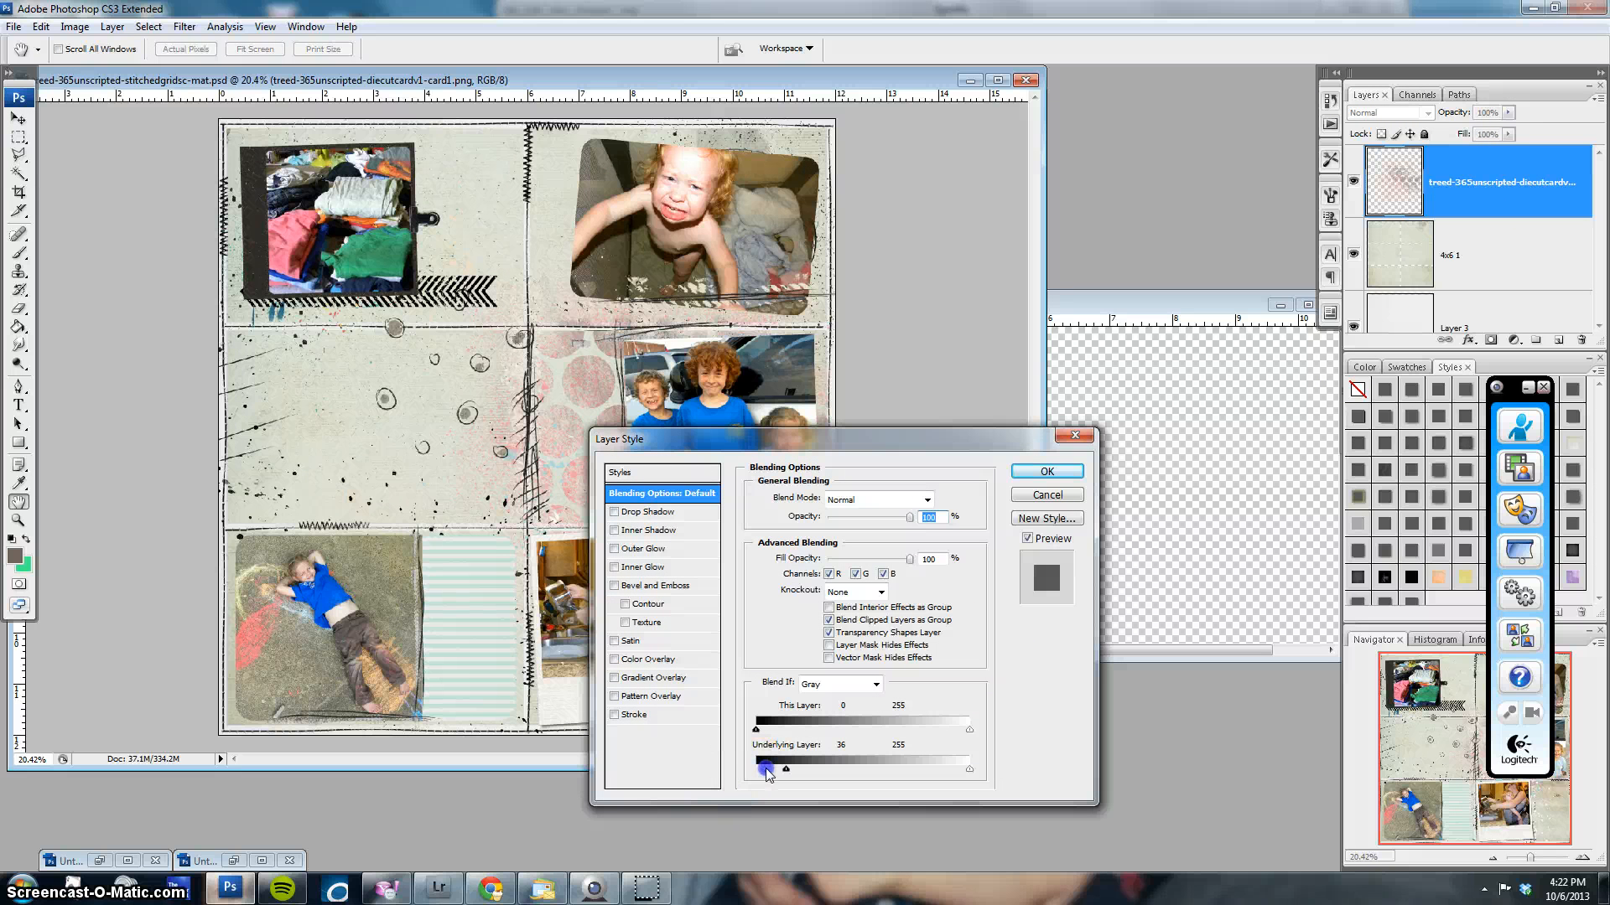
left_click_drag(884, 775, 946, 779)
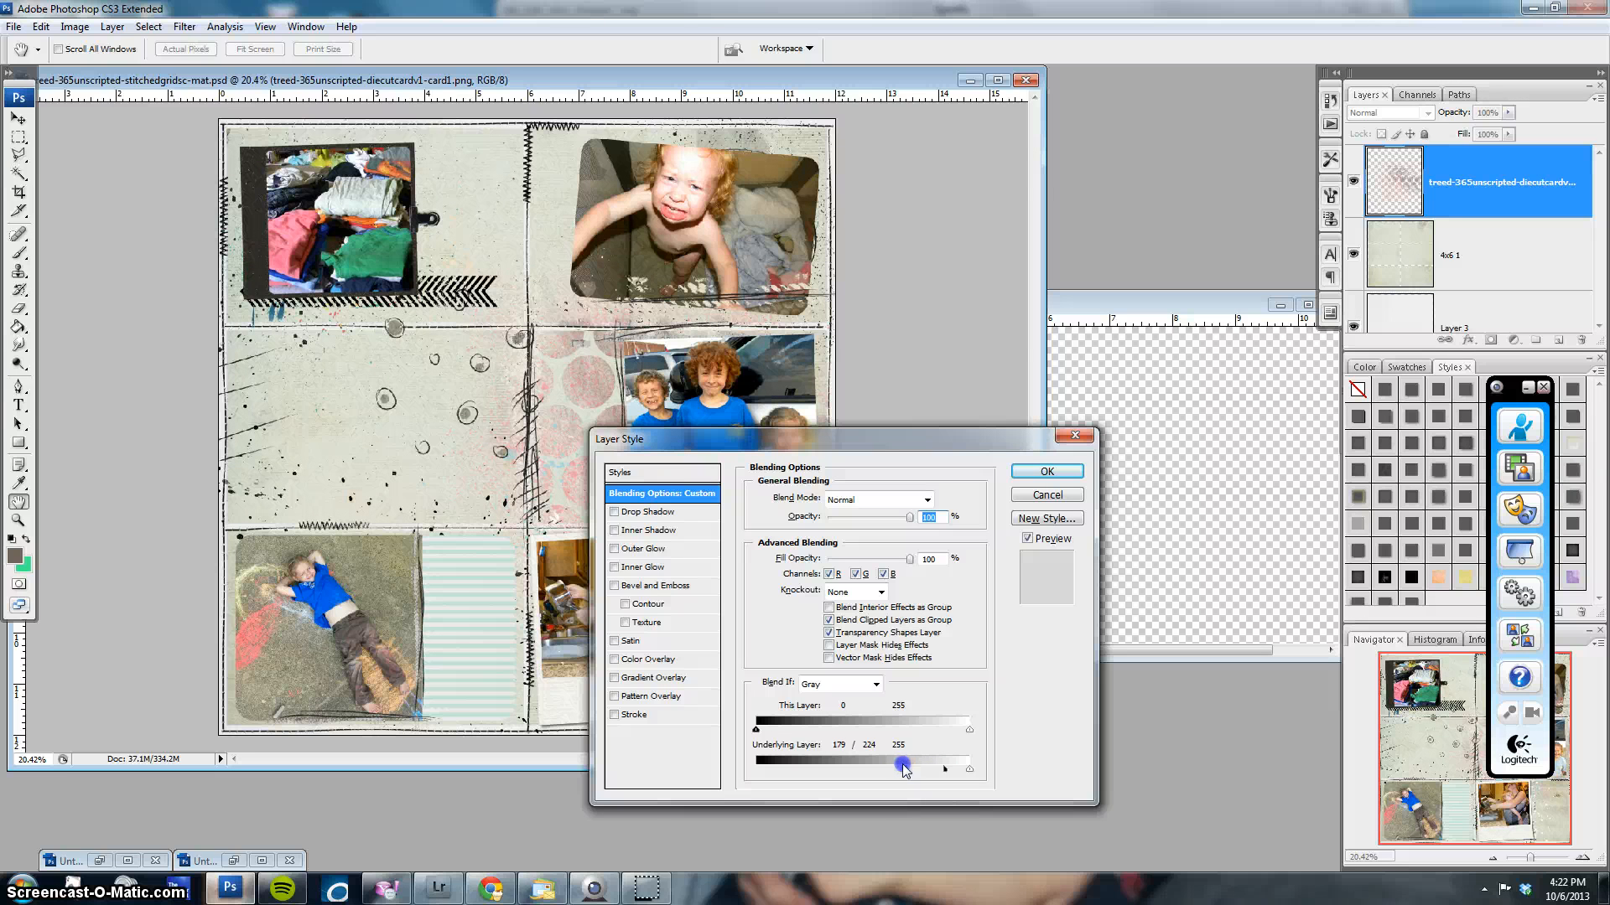
left_click(849, 500)
left_click(864, 148)
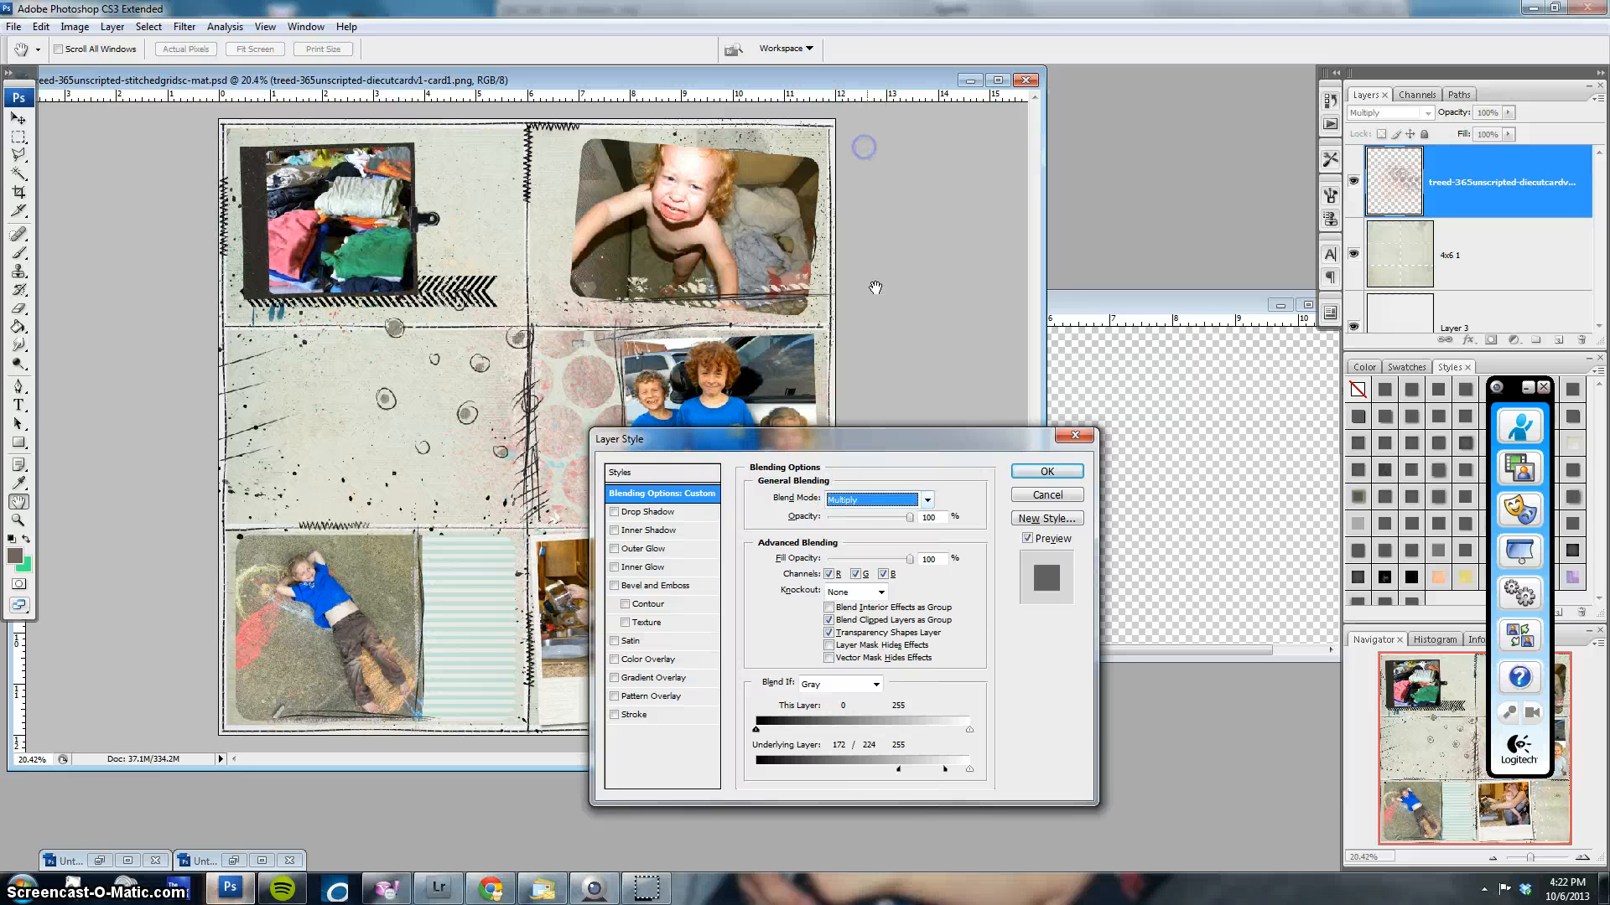
Try the Overlay blend mode on the splatter layer and switch back to Multiply
left_click(856, 499)
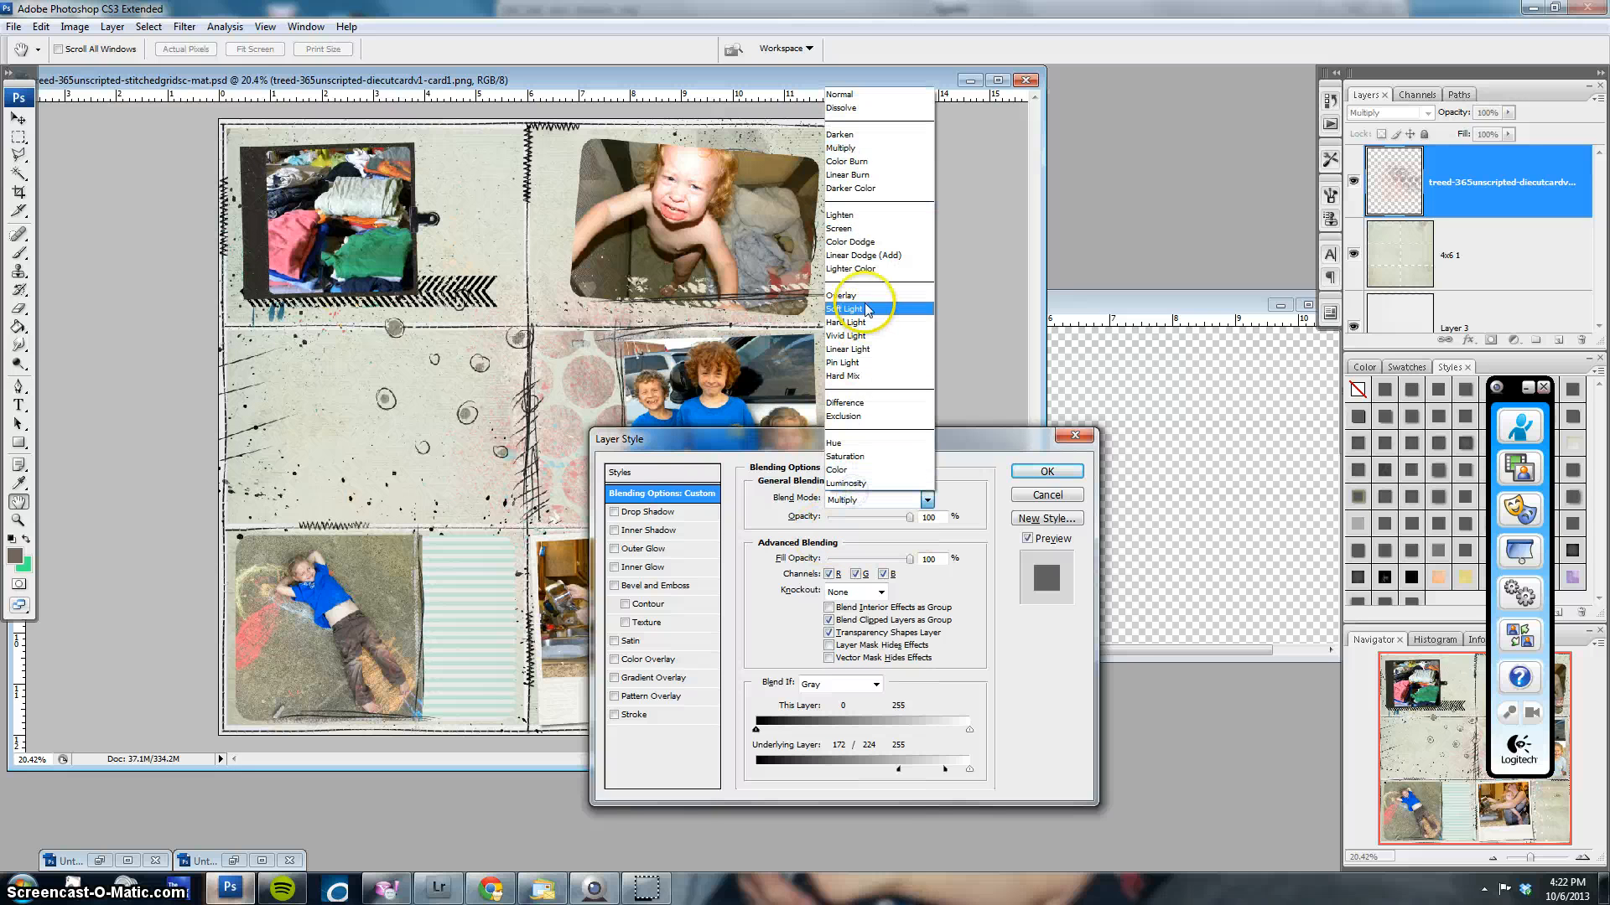
left_click(858, 294)
left_click(856, 500)
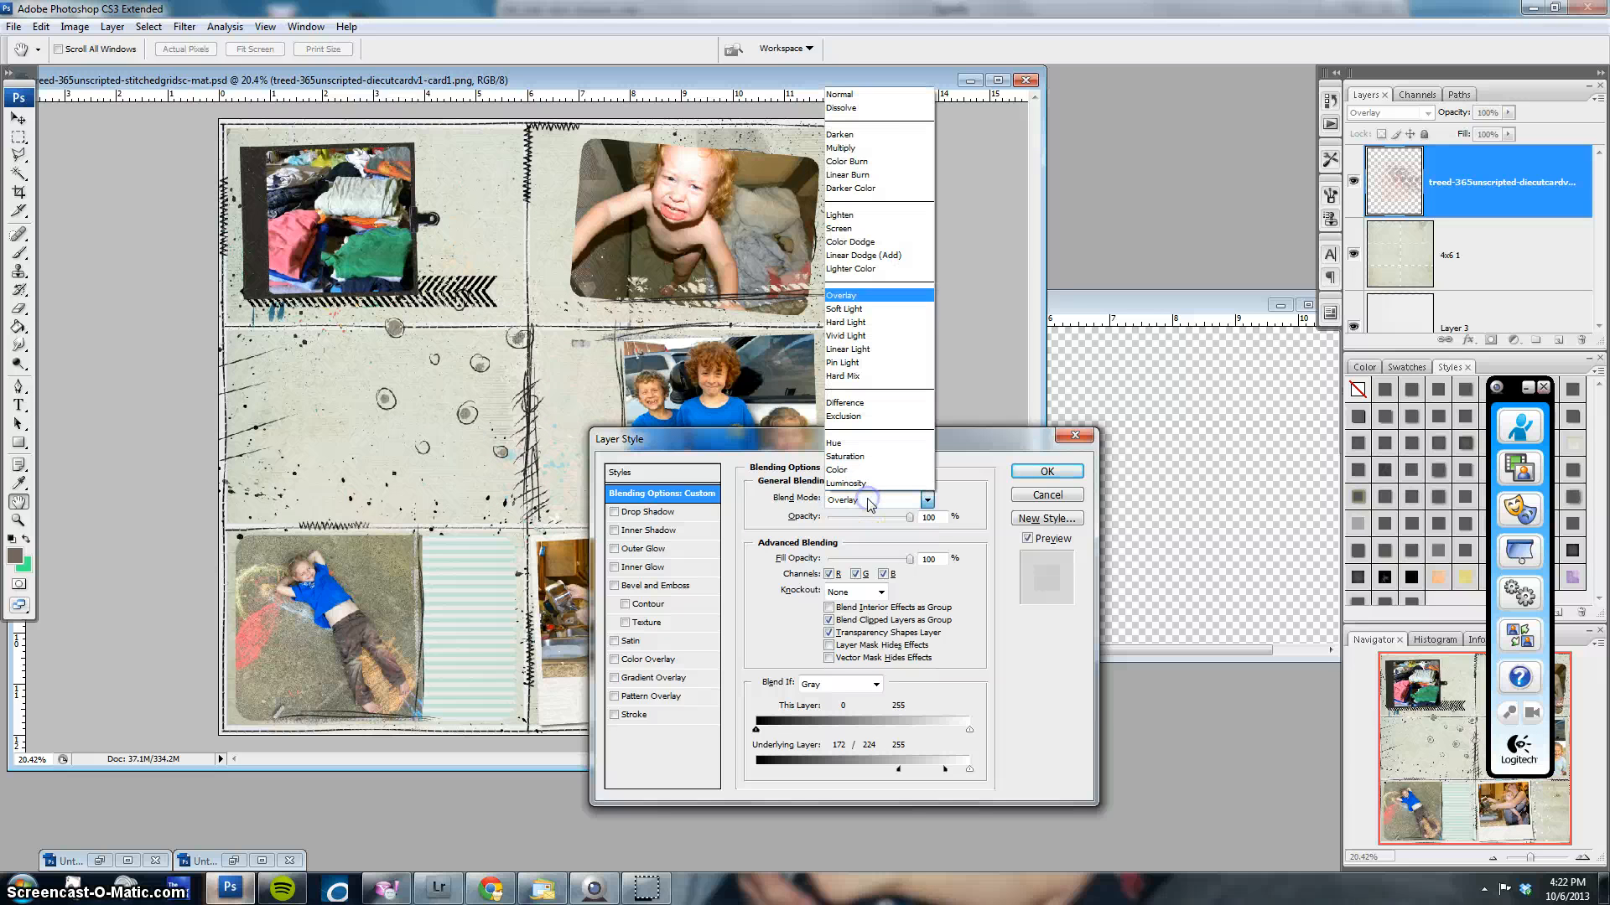
left_click(867, 148)
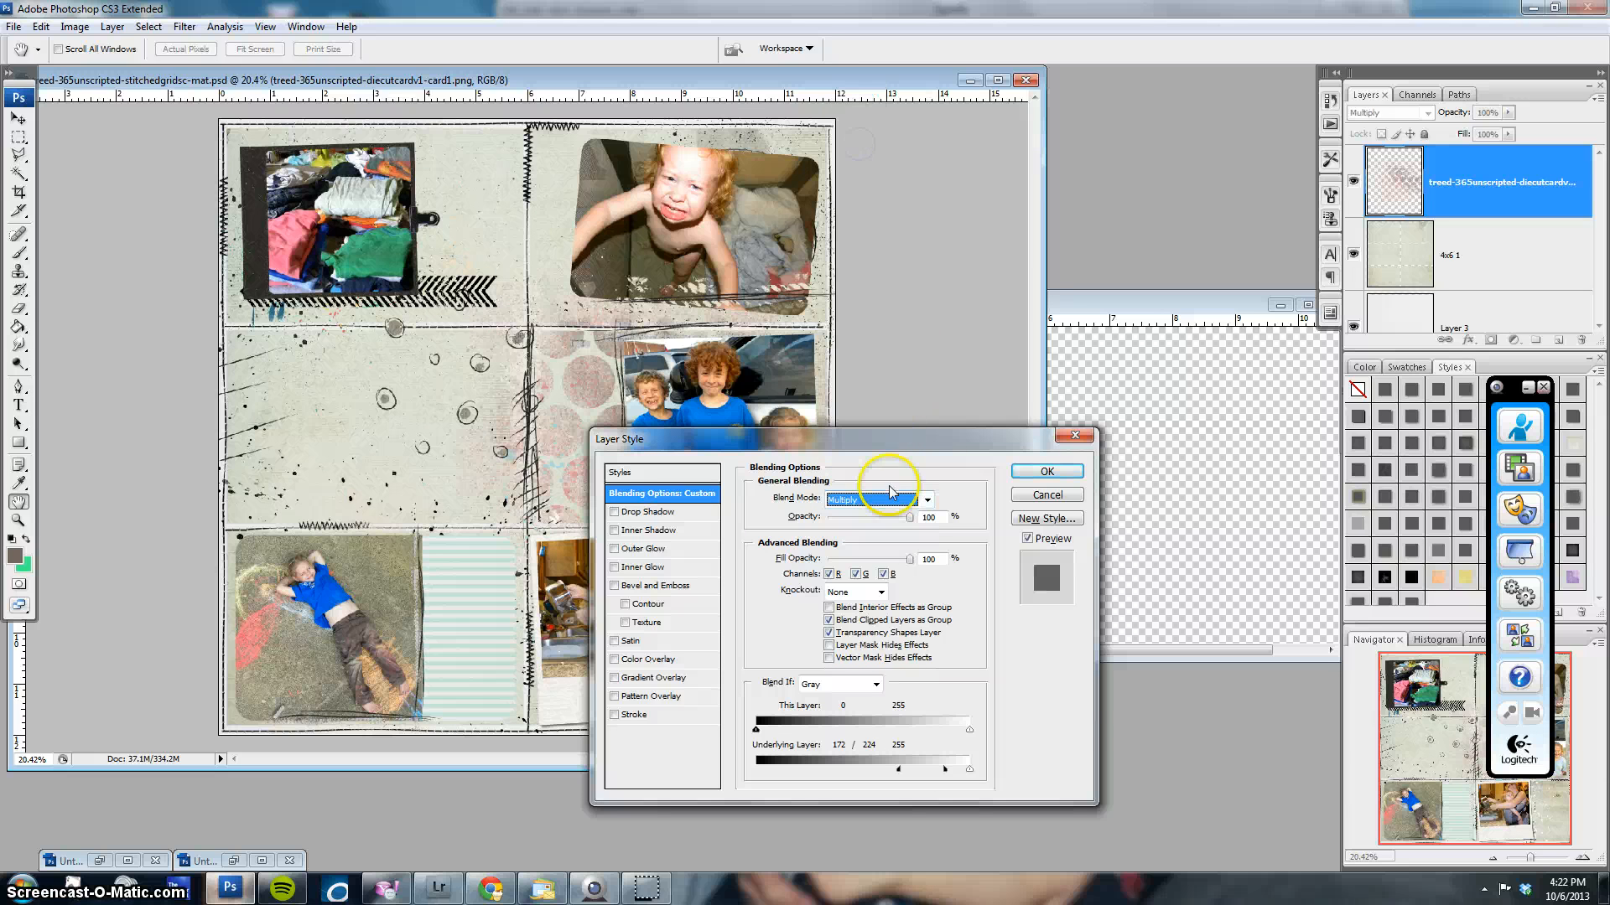
Lower the splatter layer's opacity to 80% and apply the layer style
left_click_drag(909, 519, 890, 517)
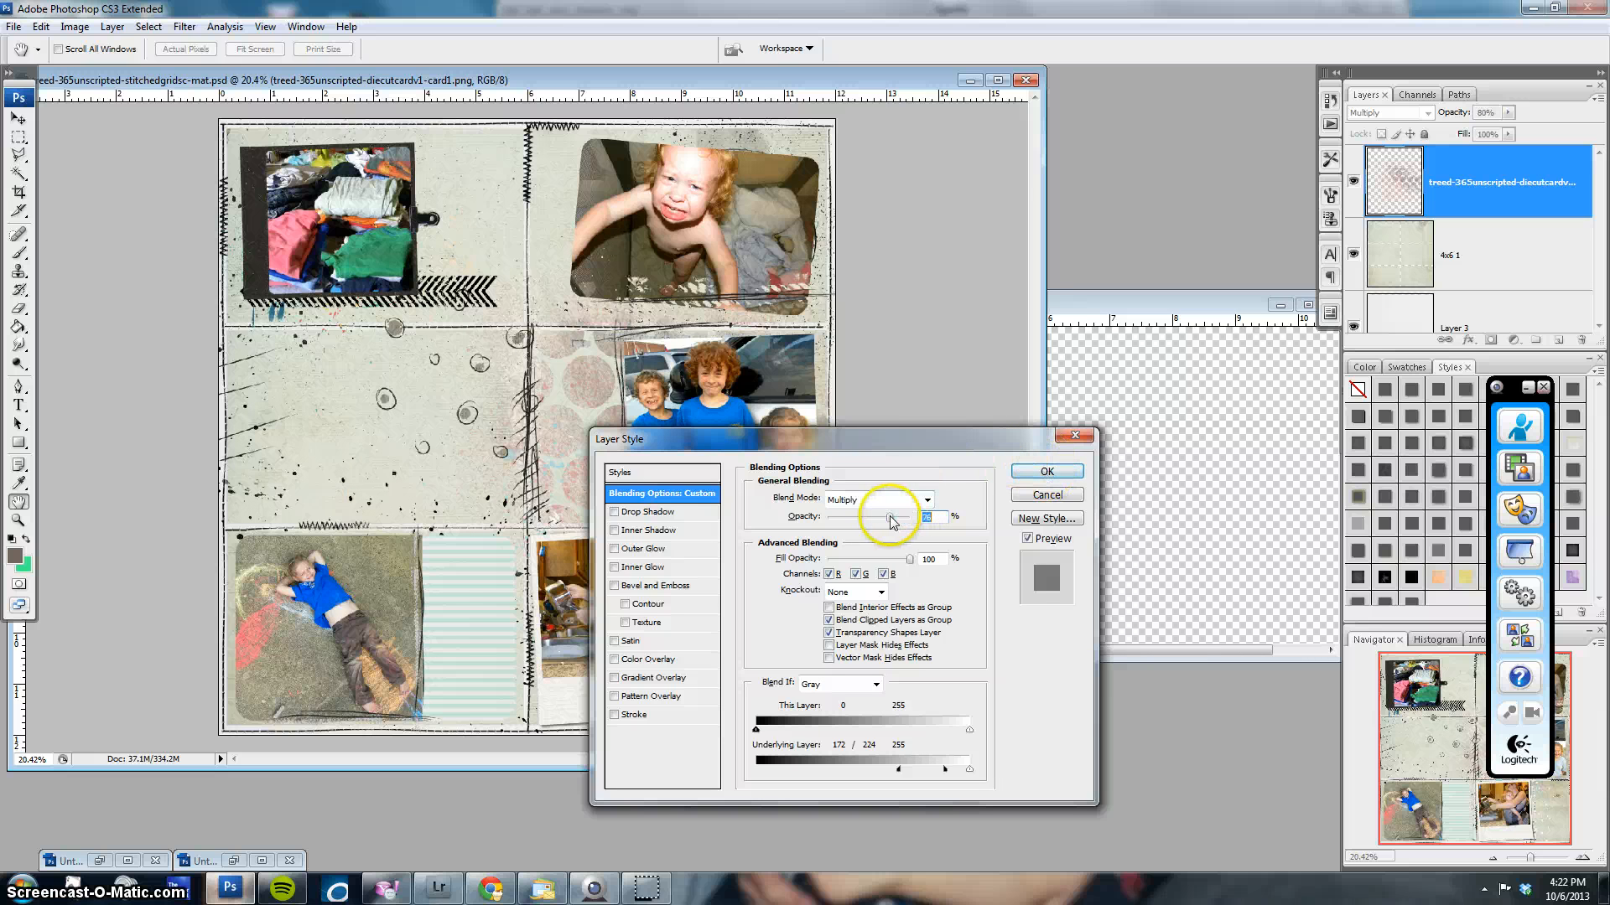
left_click(1044, 471)
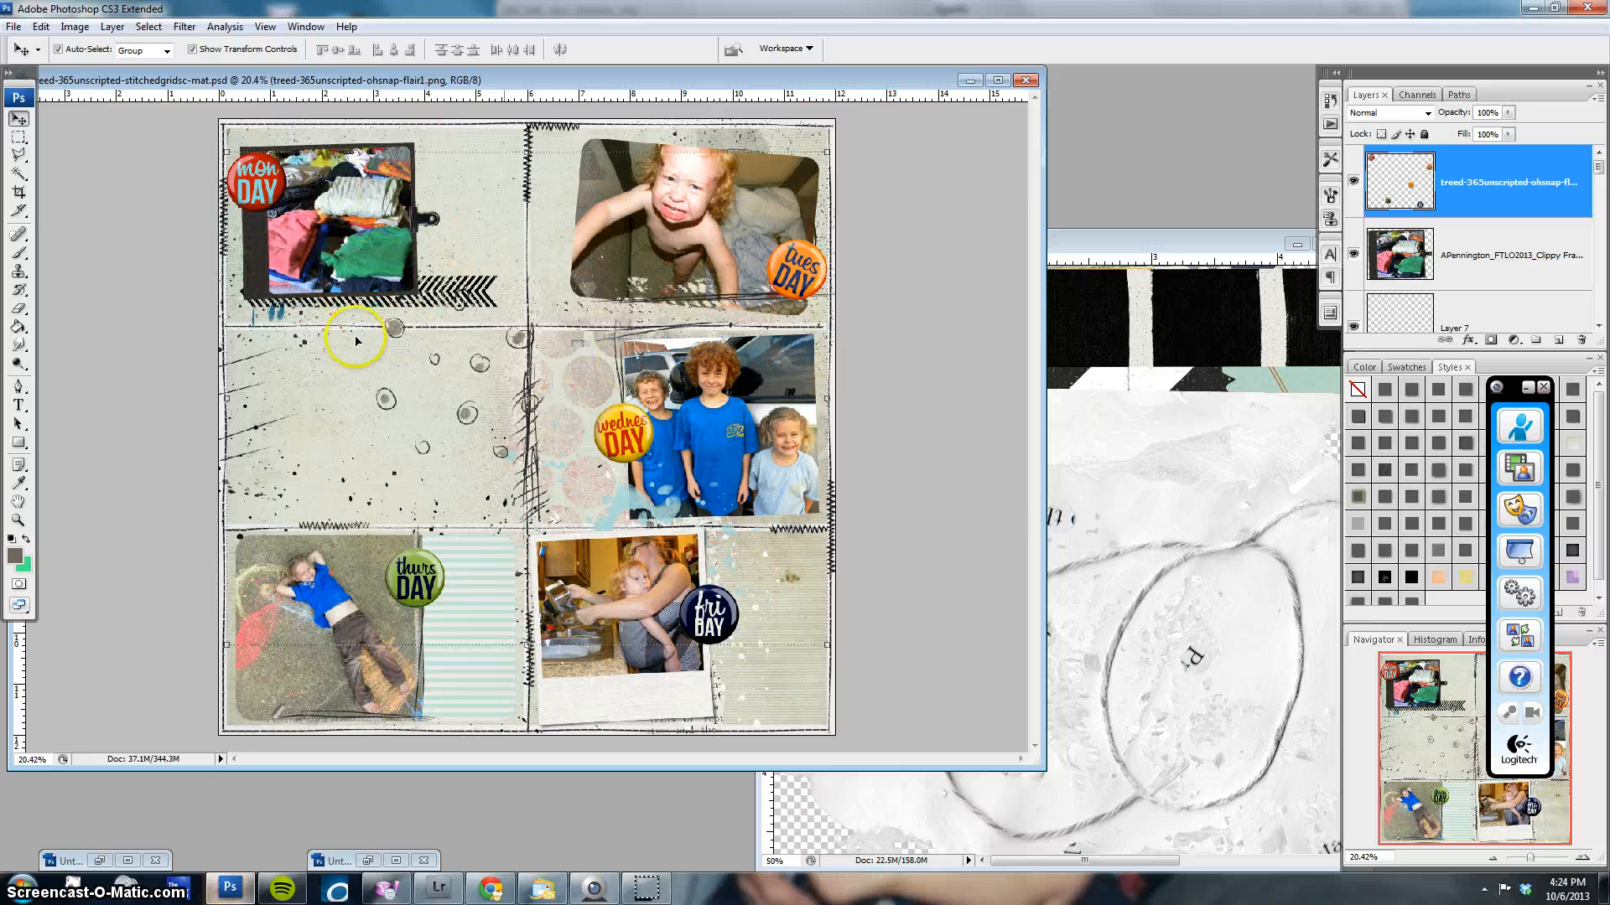
Add the PHOTO tape (jbarrette-getartsy-tape22) to the Tuesday photo's right edge, rotated -9.5°, and place its layer below the flair badges
left_click(1165, 334)
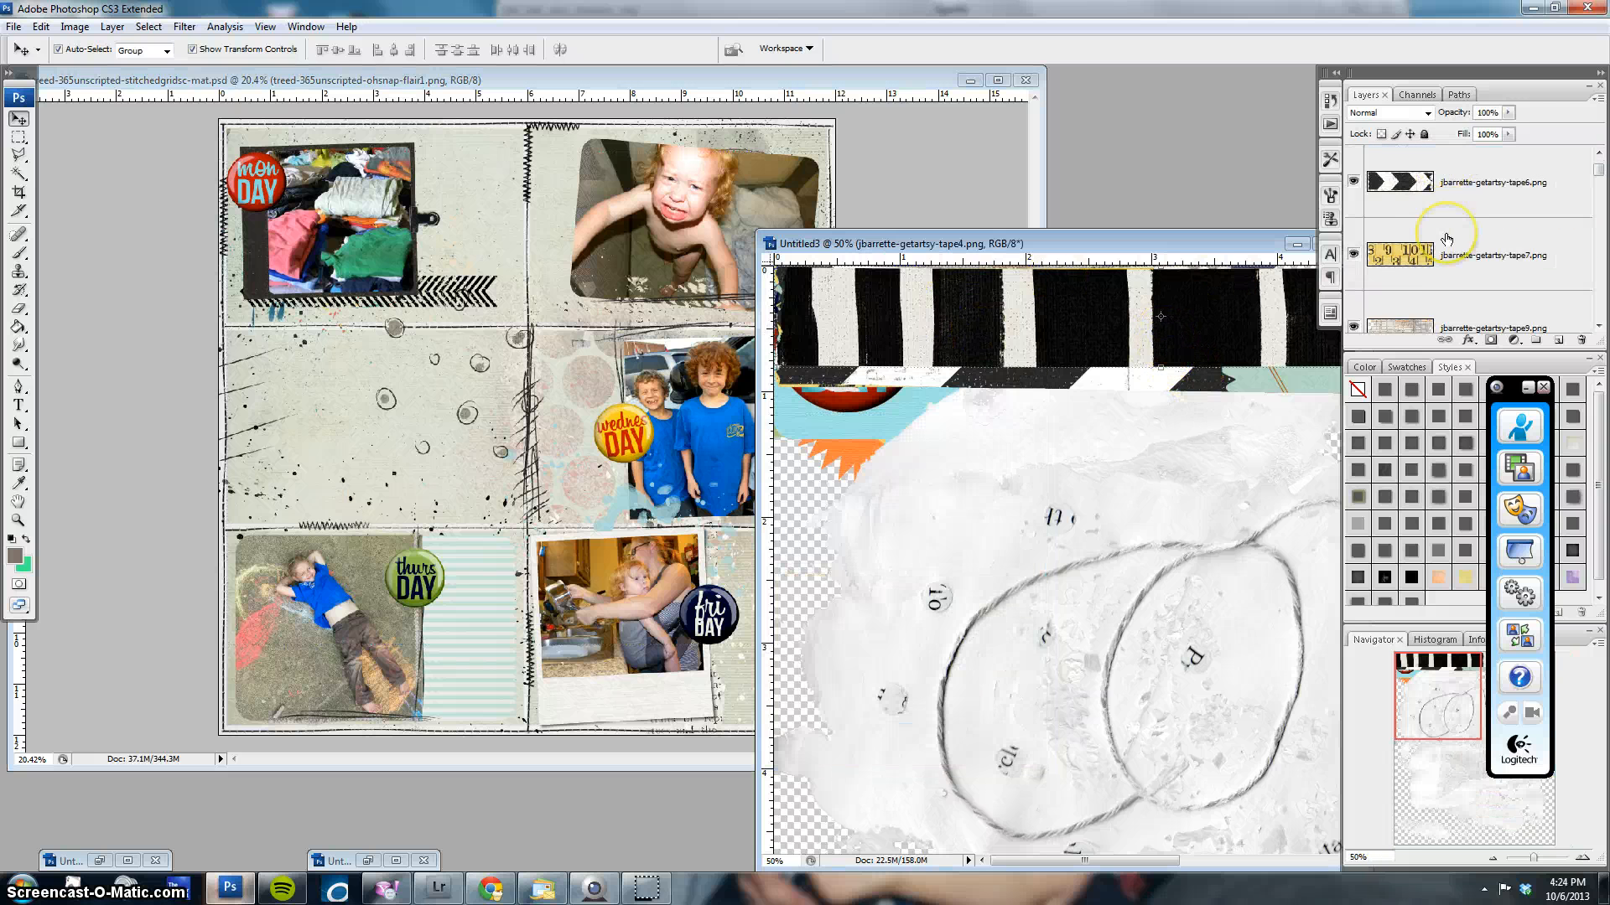
scroll(1446, 239, "down", 10)
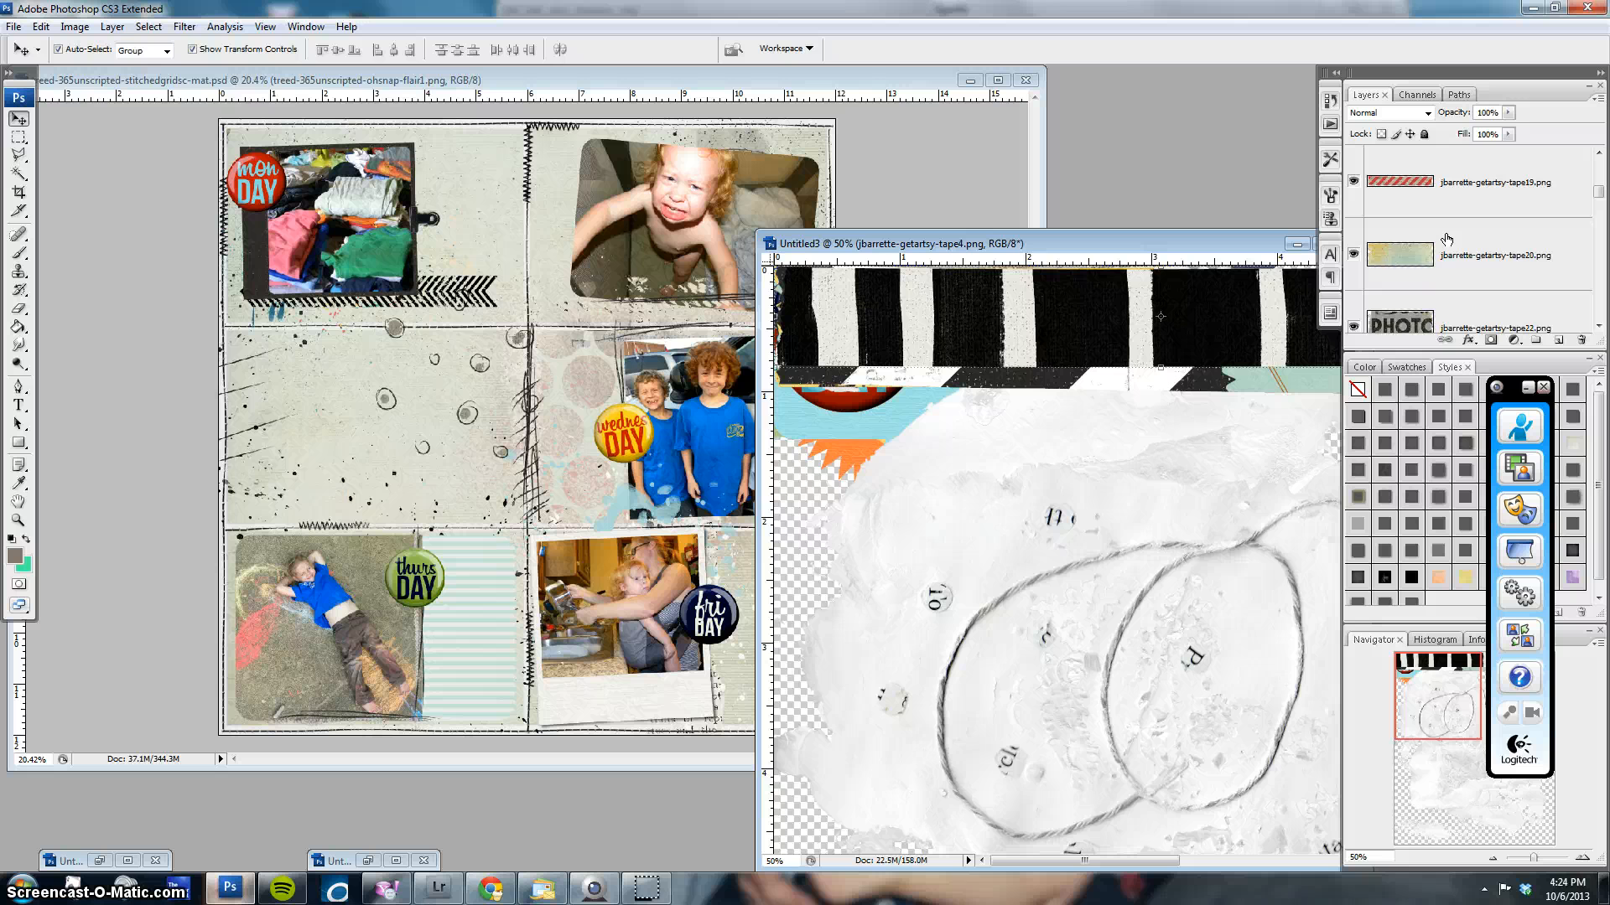
scroll(1447, 238, "down", 1)
scroll(1483, 262, "down", 1)
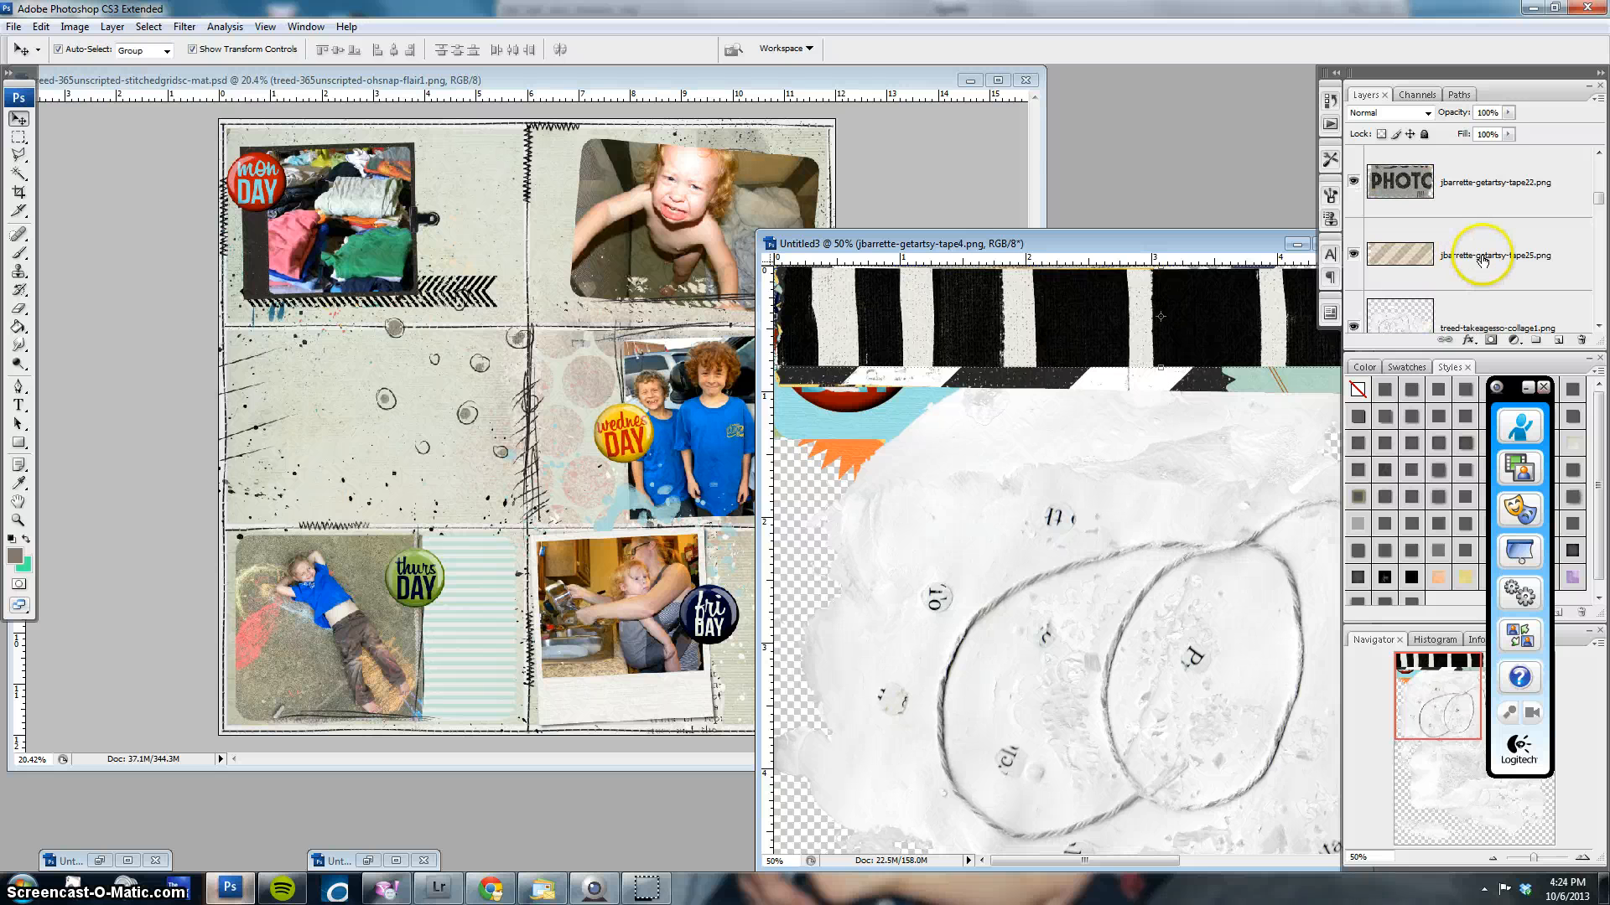
scroll(1488, 261, "up", 1)
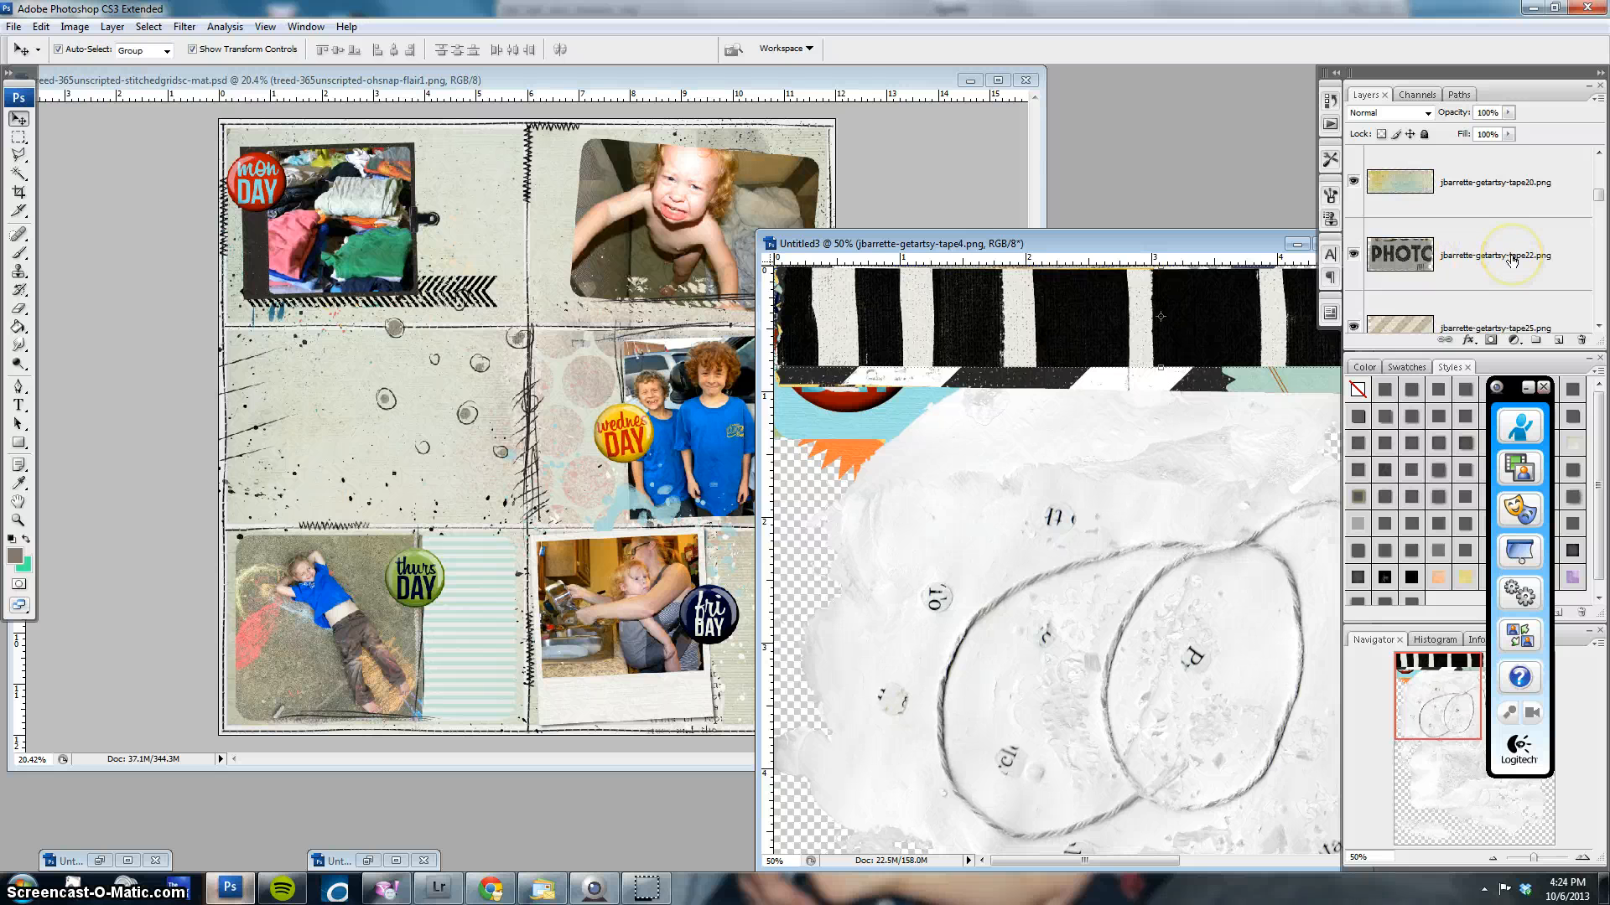
left_click_drag(1511, 260, 794, 232)
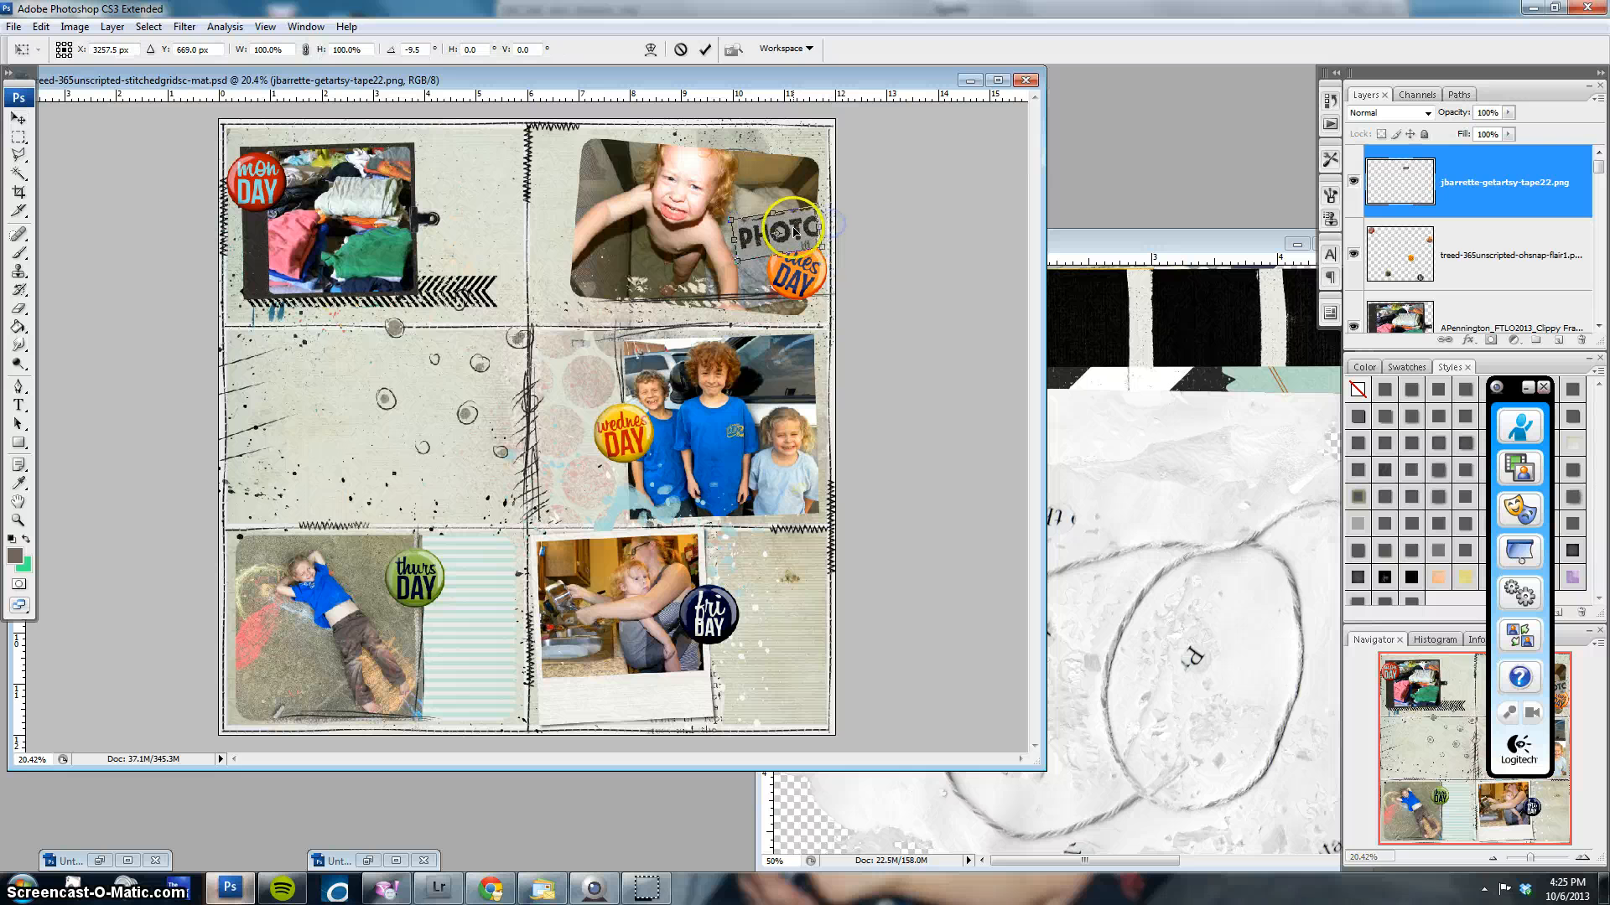
left_click(705, 48)
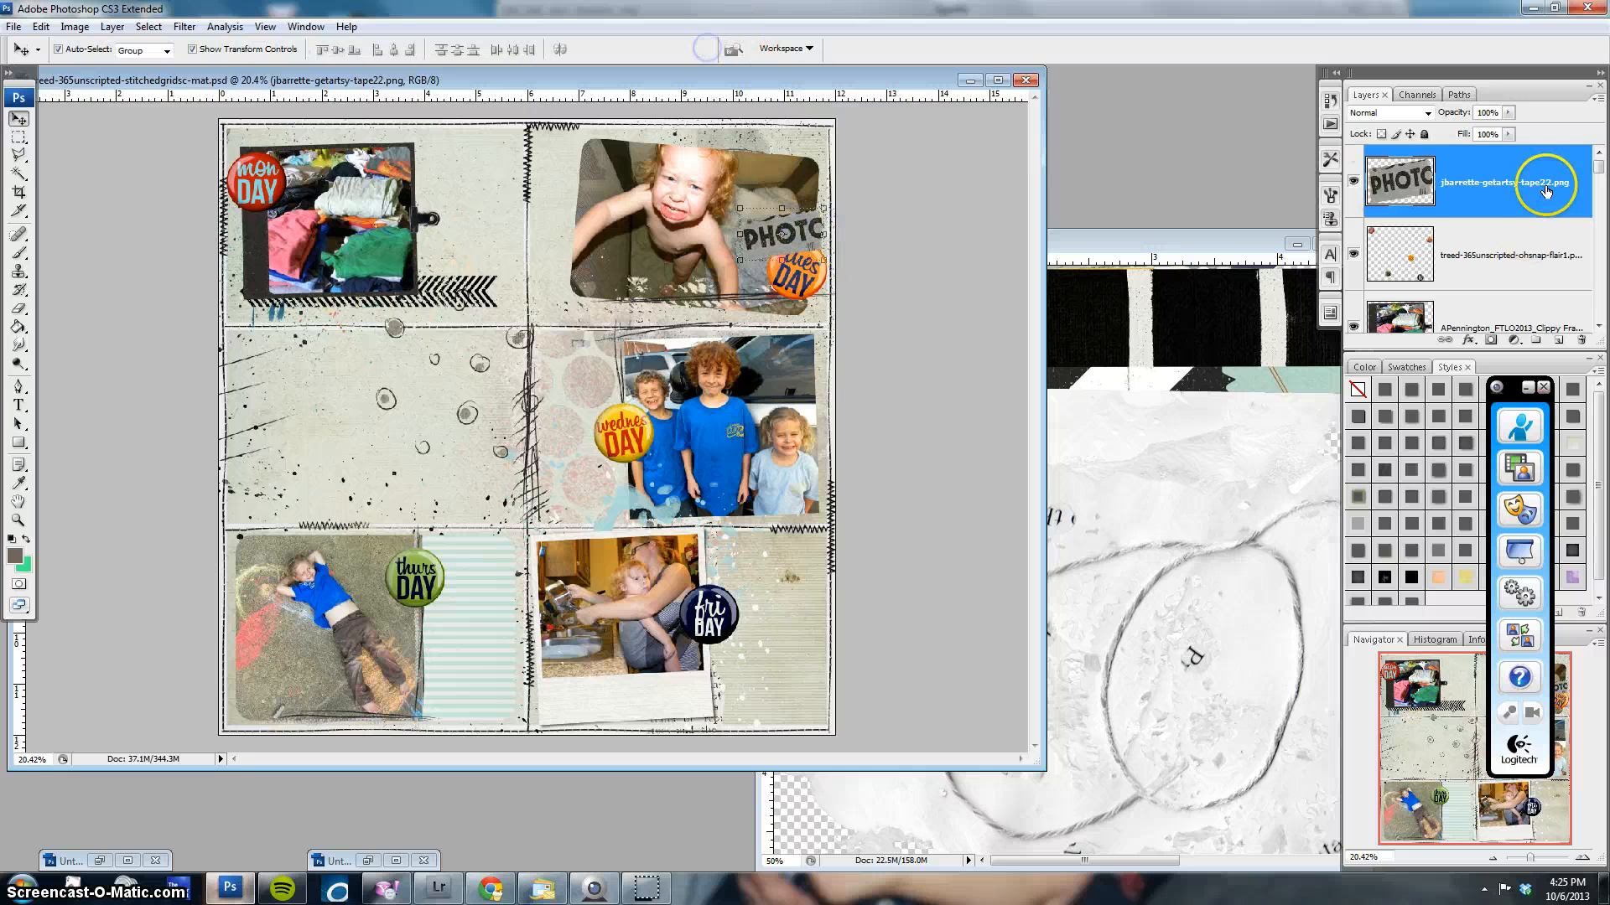
left_click_drag(1546, 192, 1509, 295)
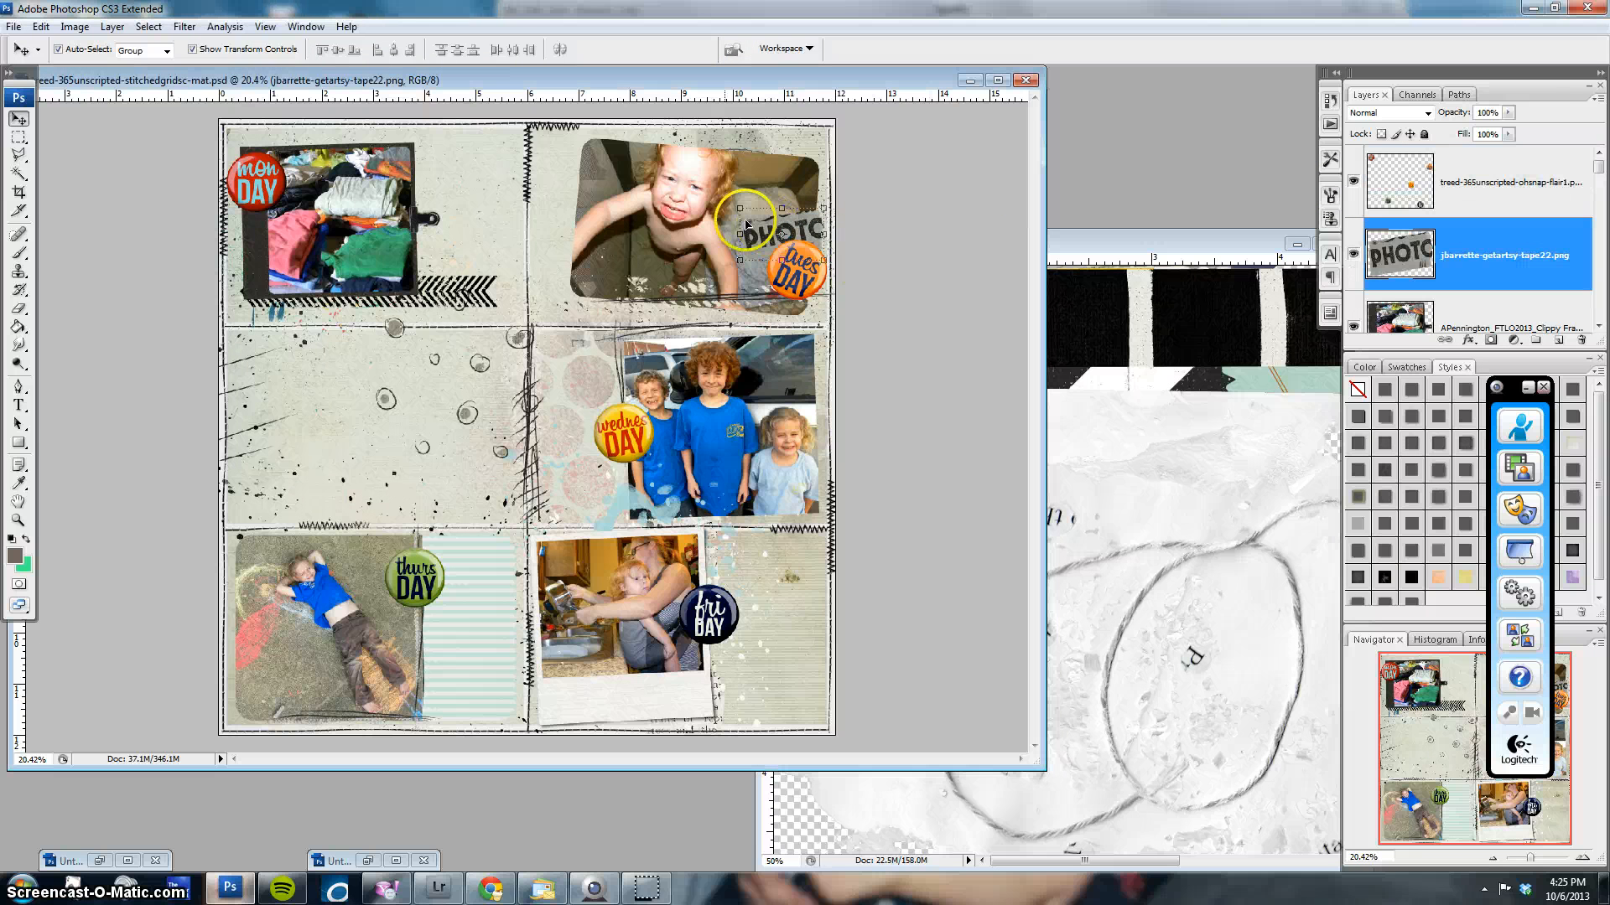
Place the black-and-white striped tape4 along the lower edge of the middle-left block and delete it from the Untitled3 elements document
left_click(1168, 305)
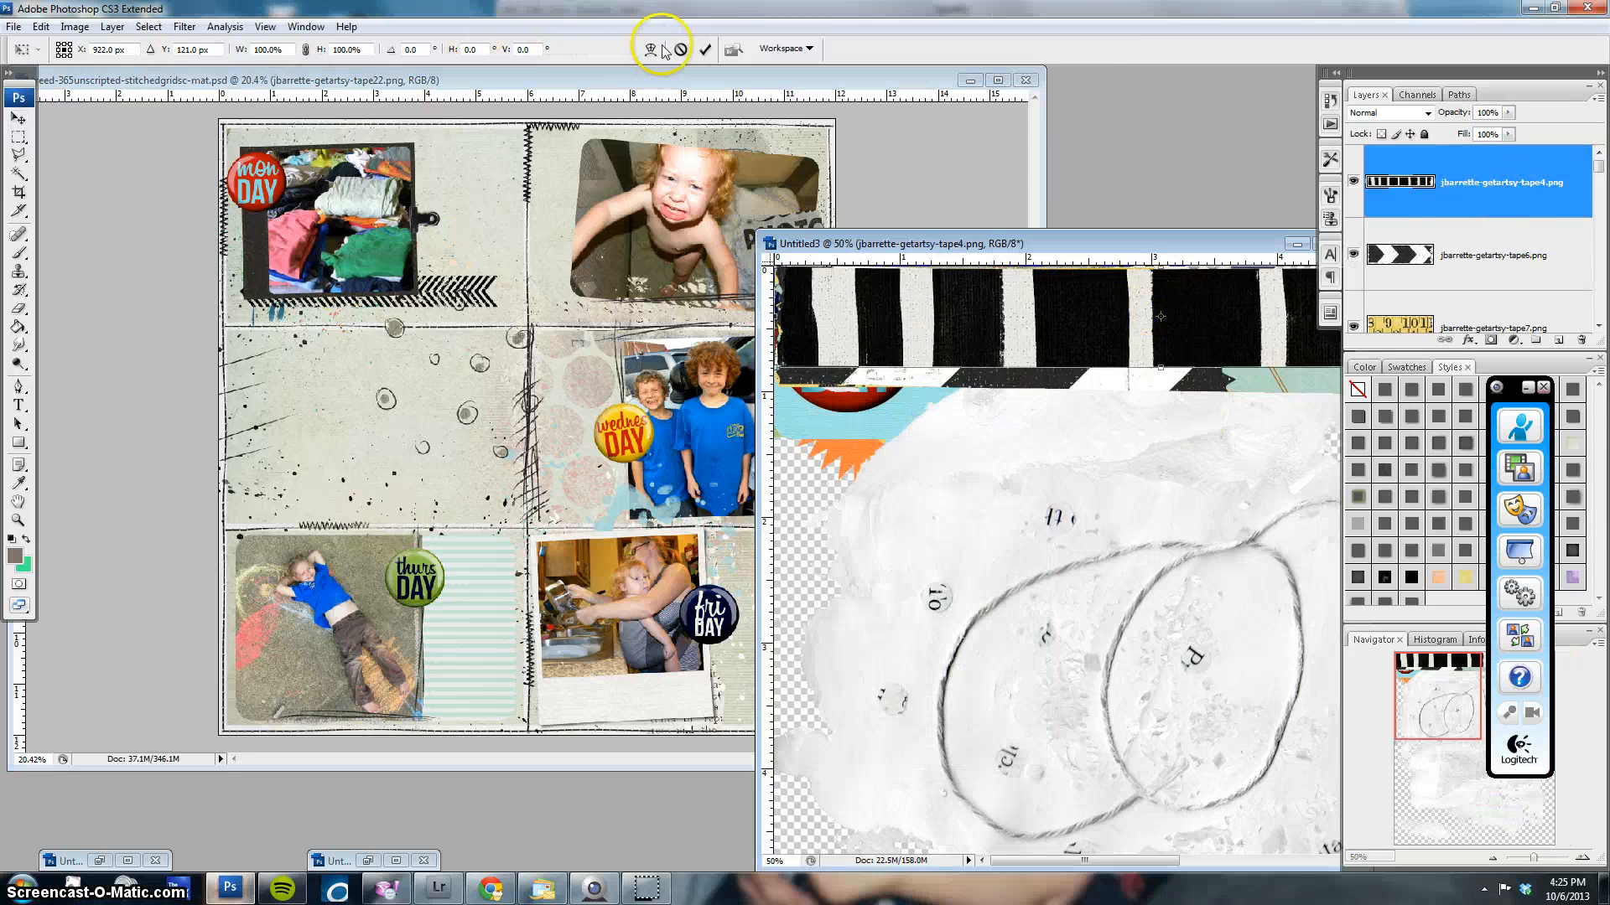
left_click(705, 48)
left_click_drag(1512, 182, 444, 494)
left_click(1174, 316)
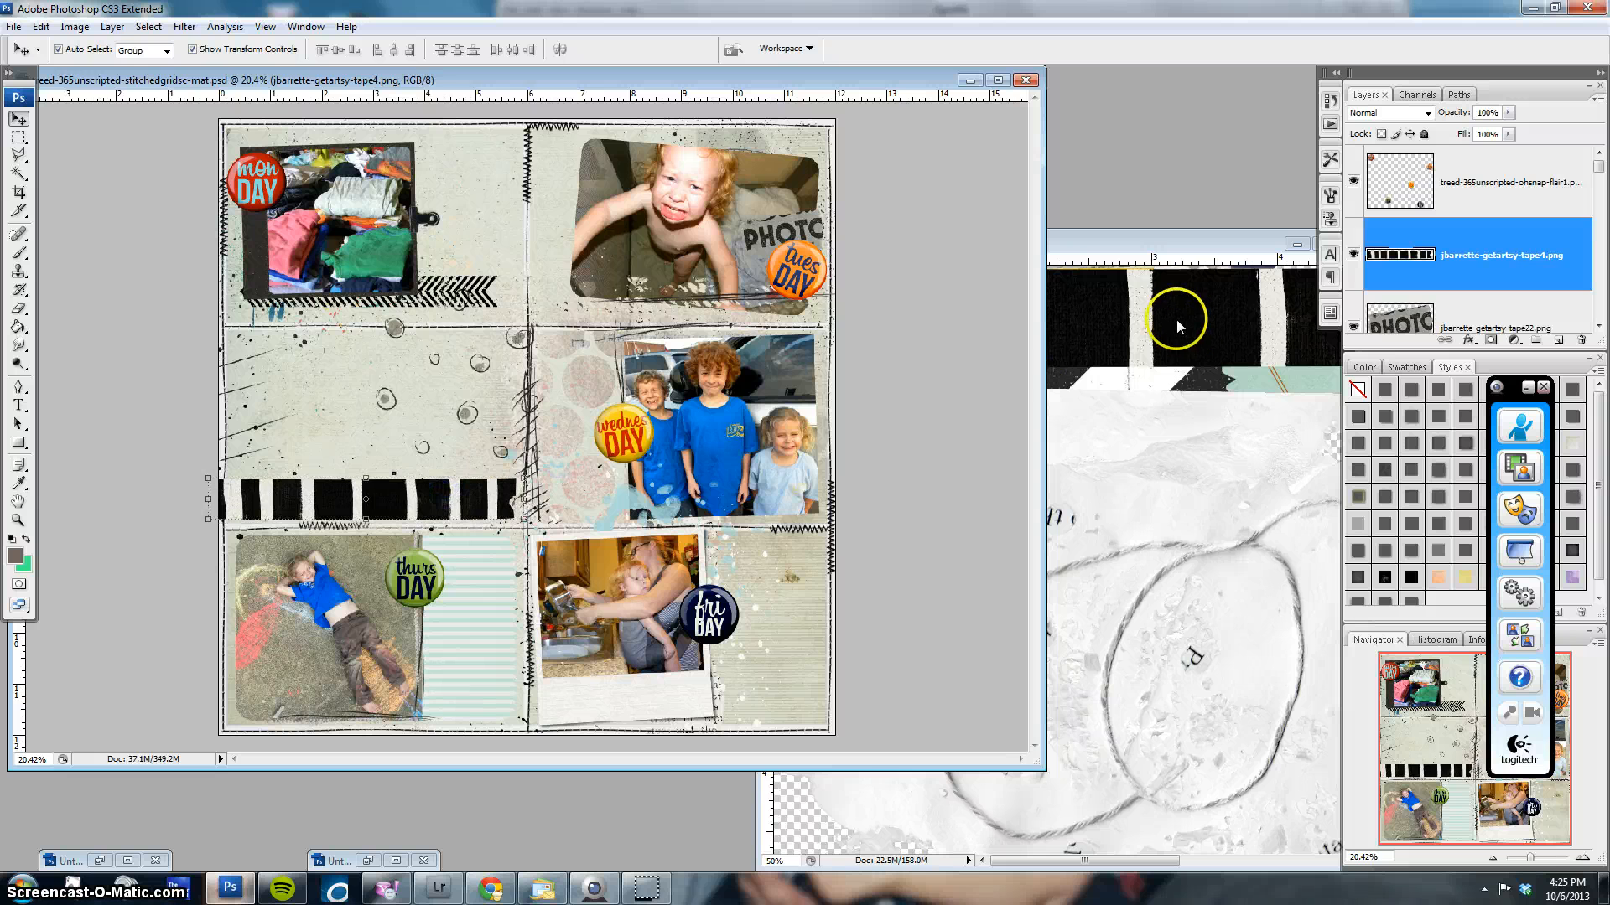
key("Delete")
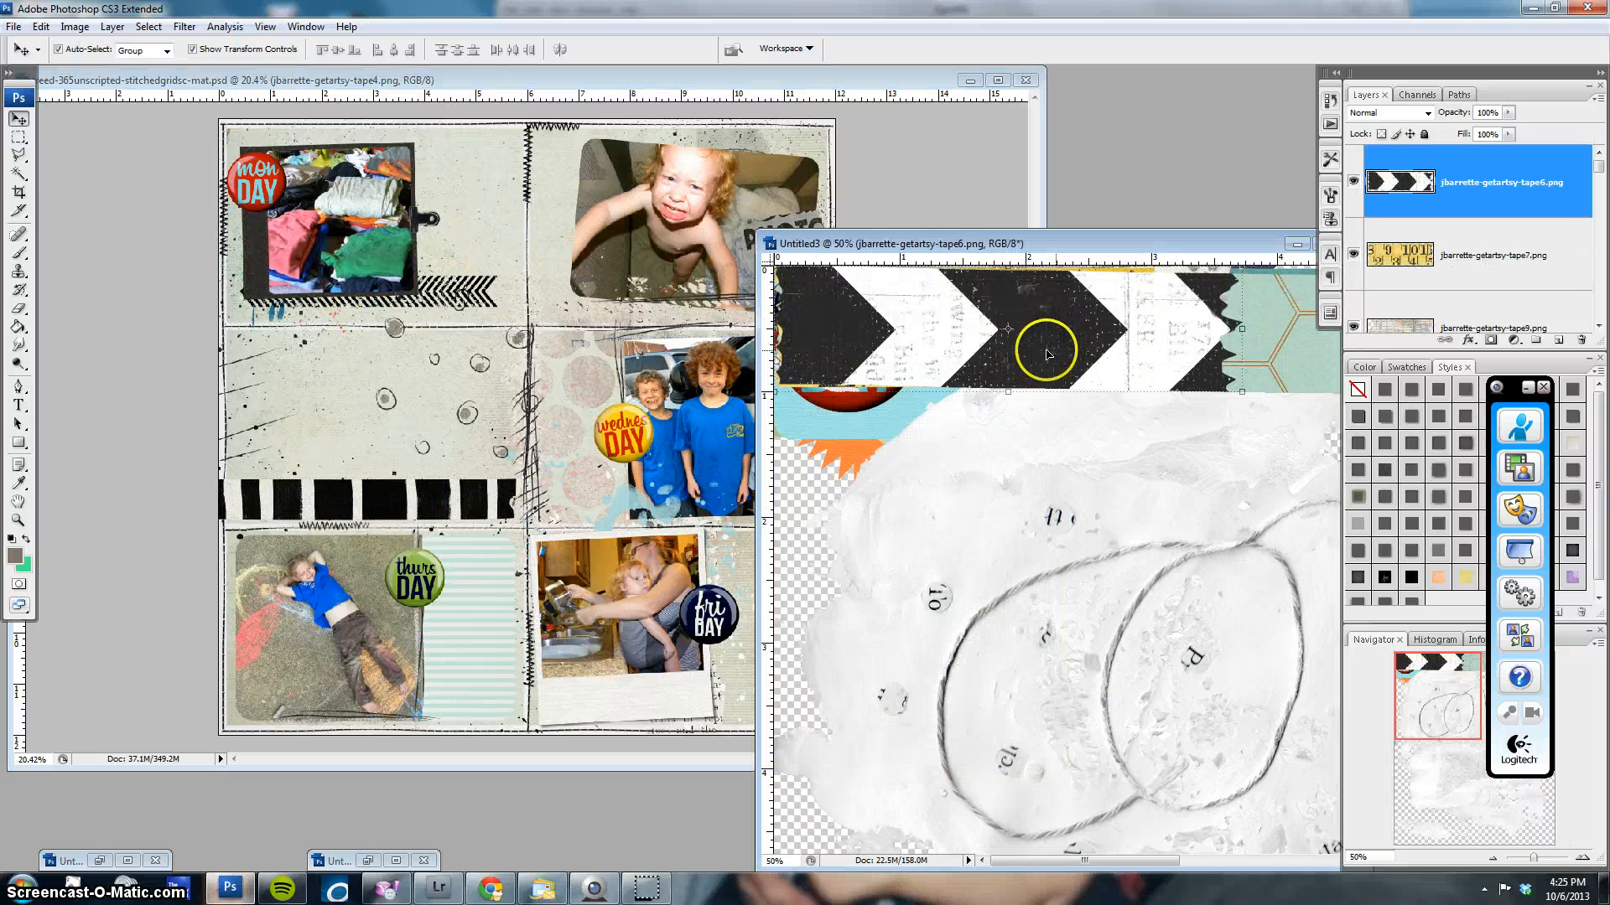
Bring the chevron tape6 onto the lower edge of the Friday photo and rotate it -3.9°
left_click_drag(895, 357, 523, 429)
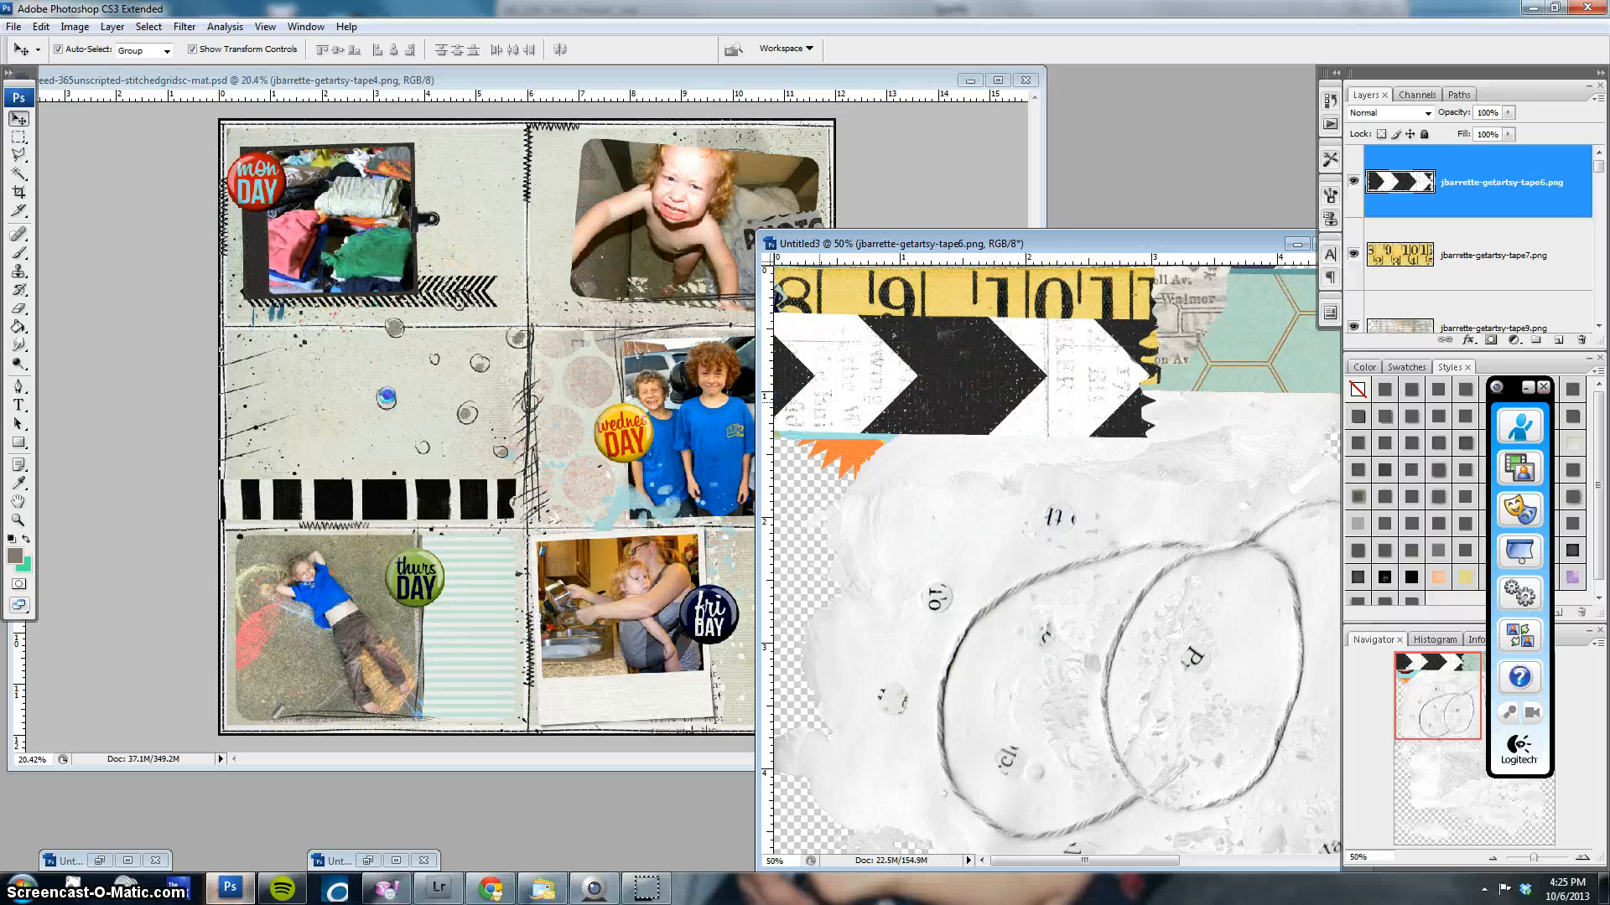
left_click_drag(387, 396, 573, 695)
left_click_drag(729, 696, 692, 702)
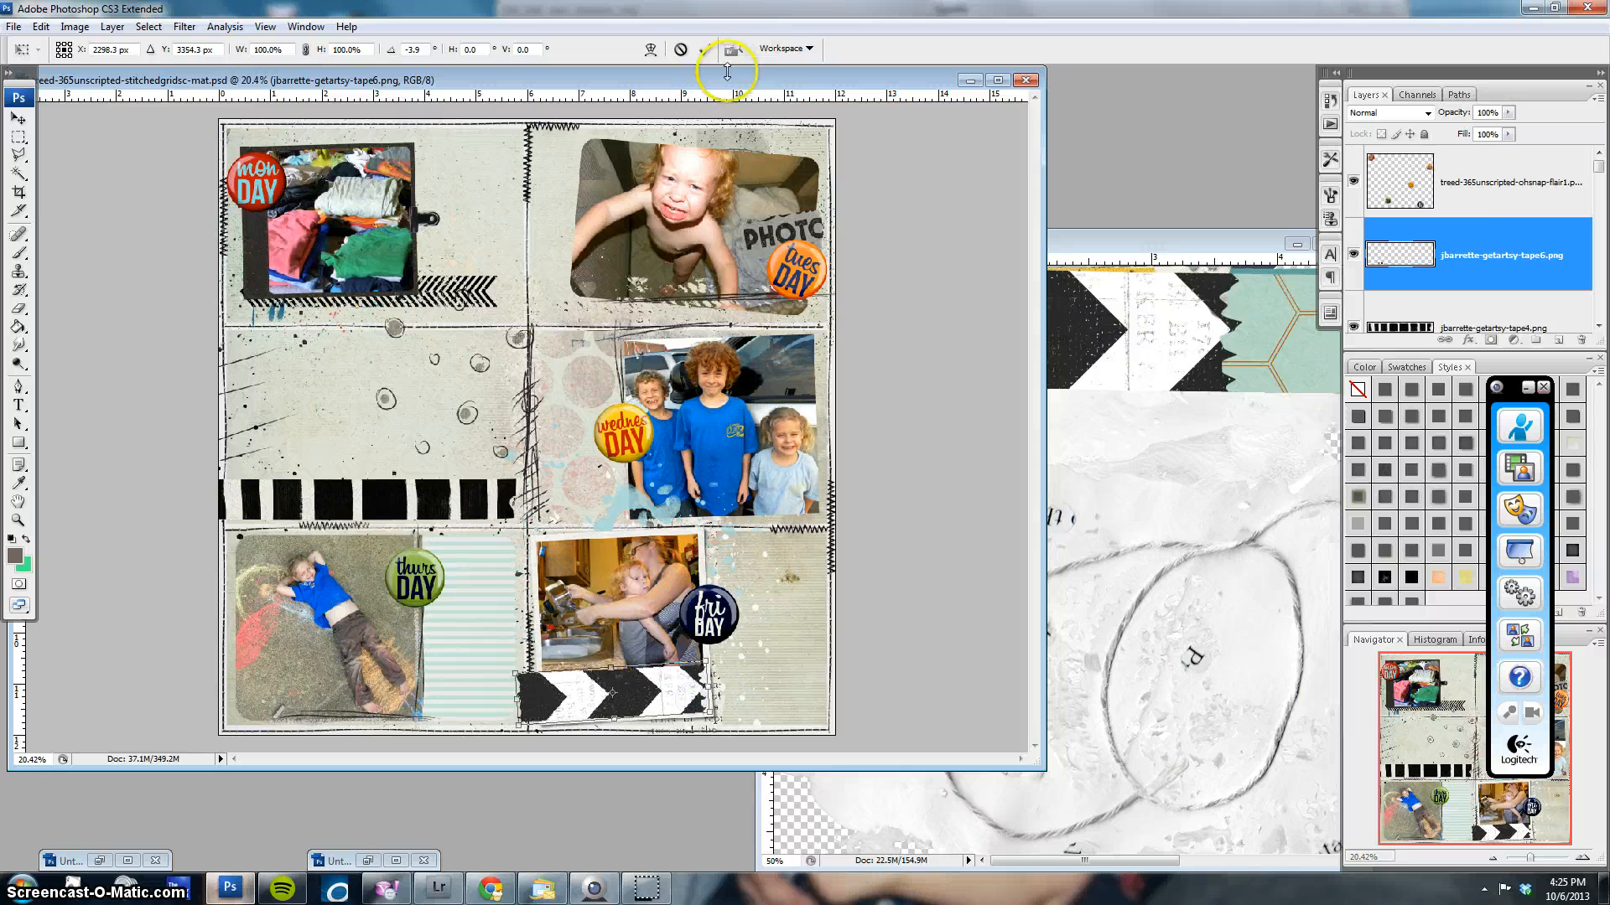
left_click(702, 48)
Clip the chevron tape6 to the Friday photo's Layer 5 and delete that tape from the Untitled3 elements document
left_click_drag(1505, 245, 1506, 248)
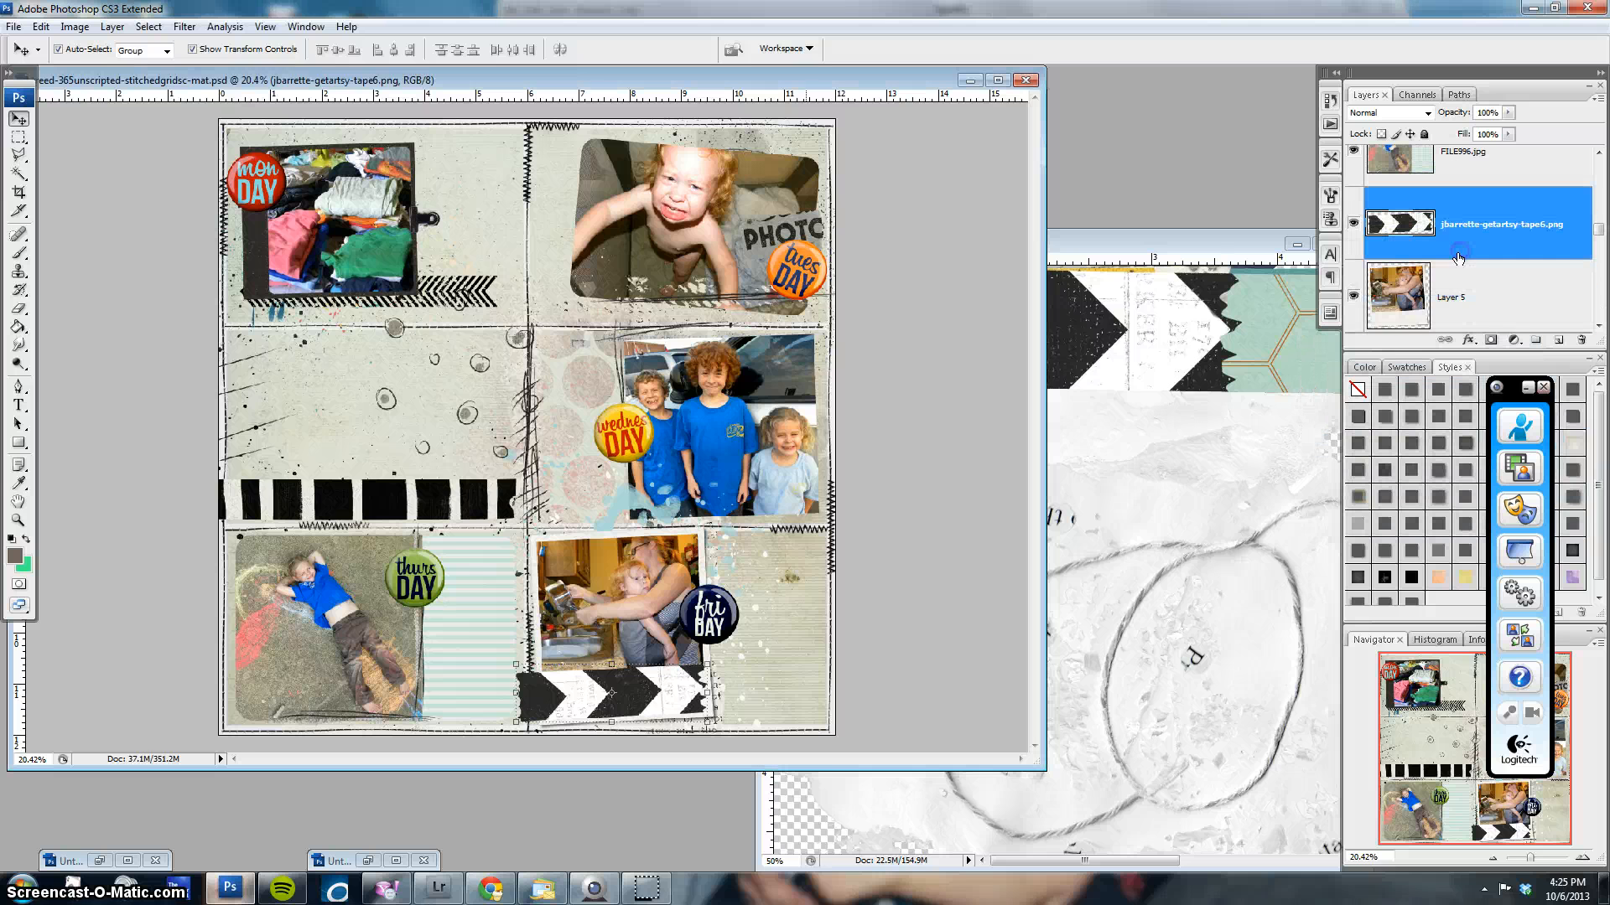
right_click(1434, 214)
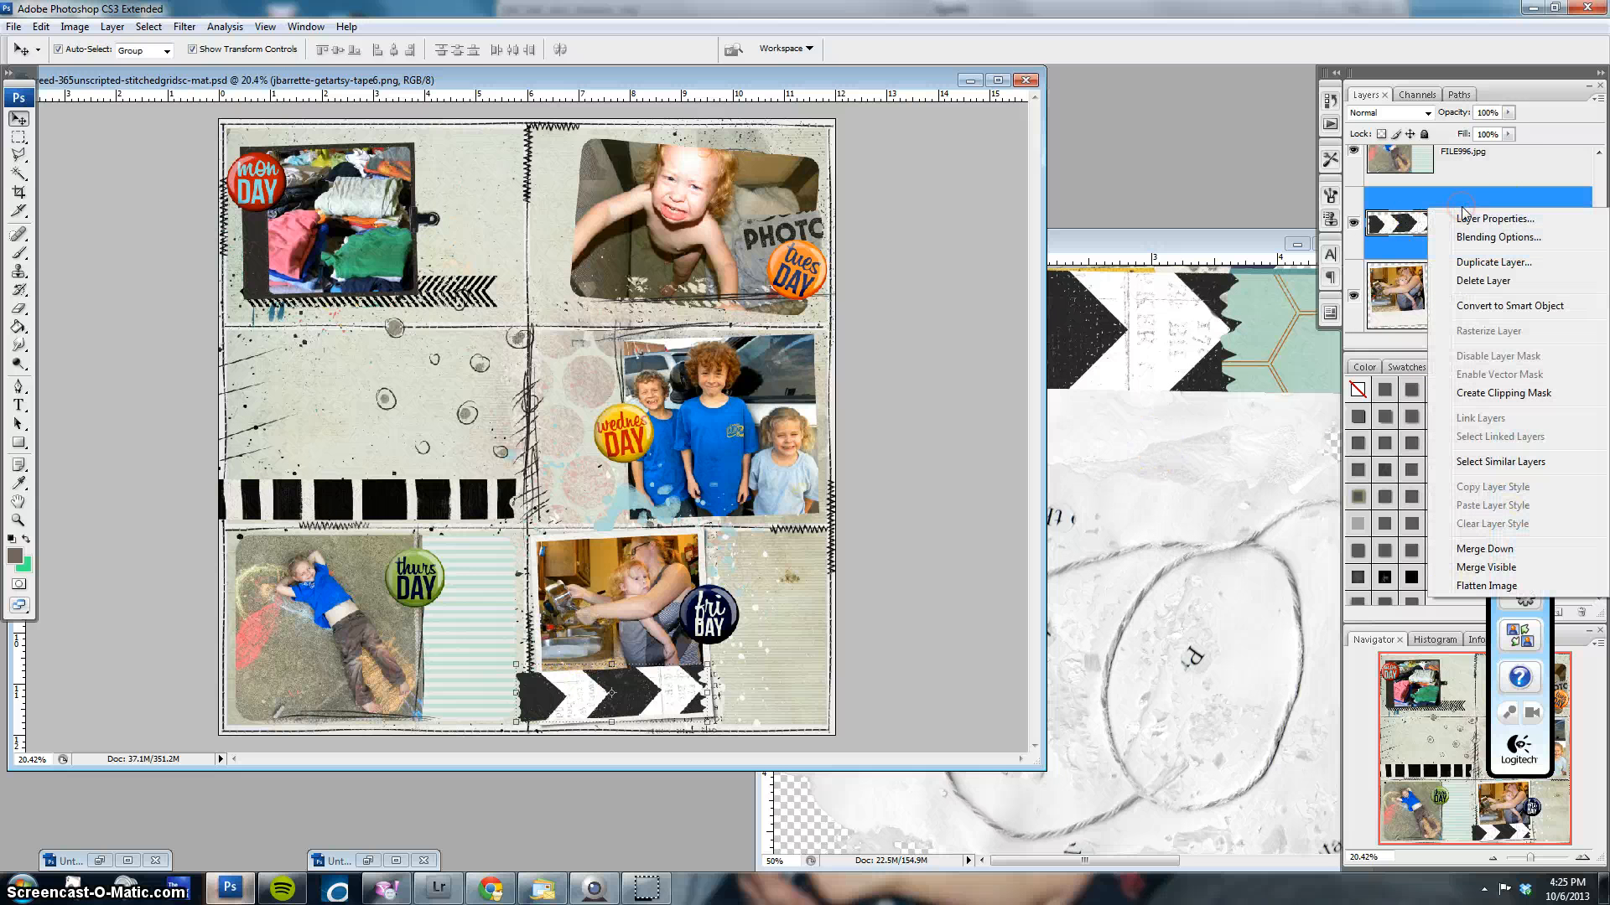
left_click(1514, 394)
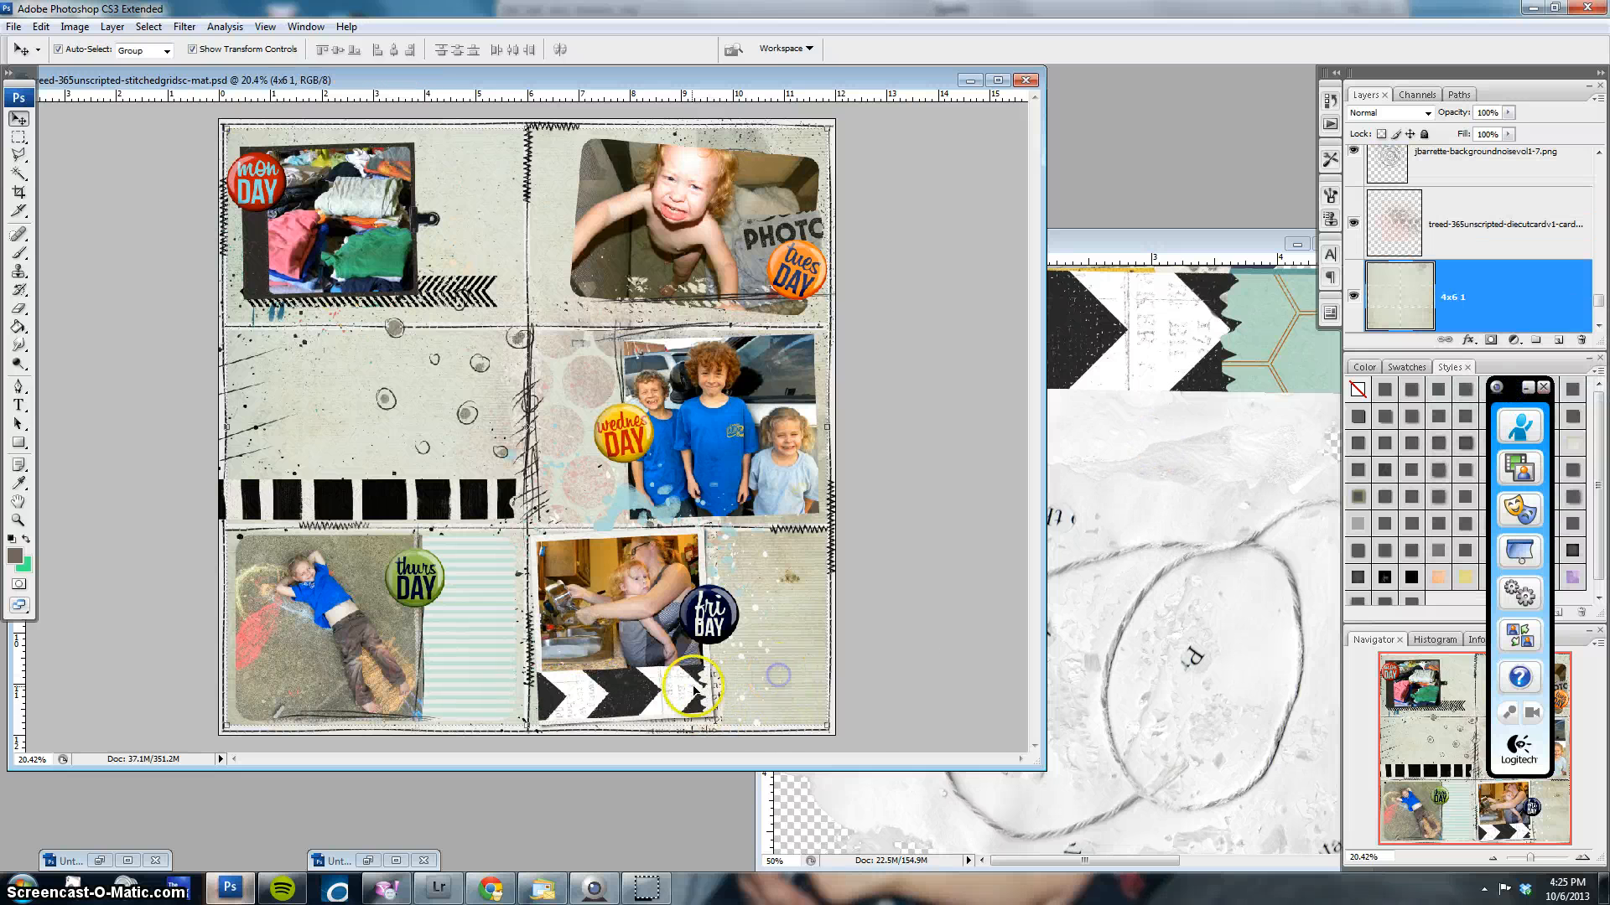
left_click(1180, 321)
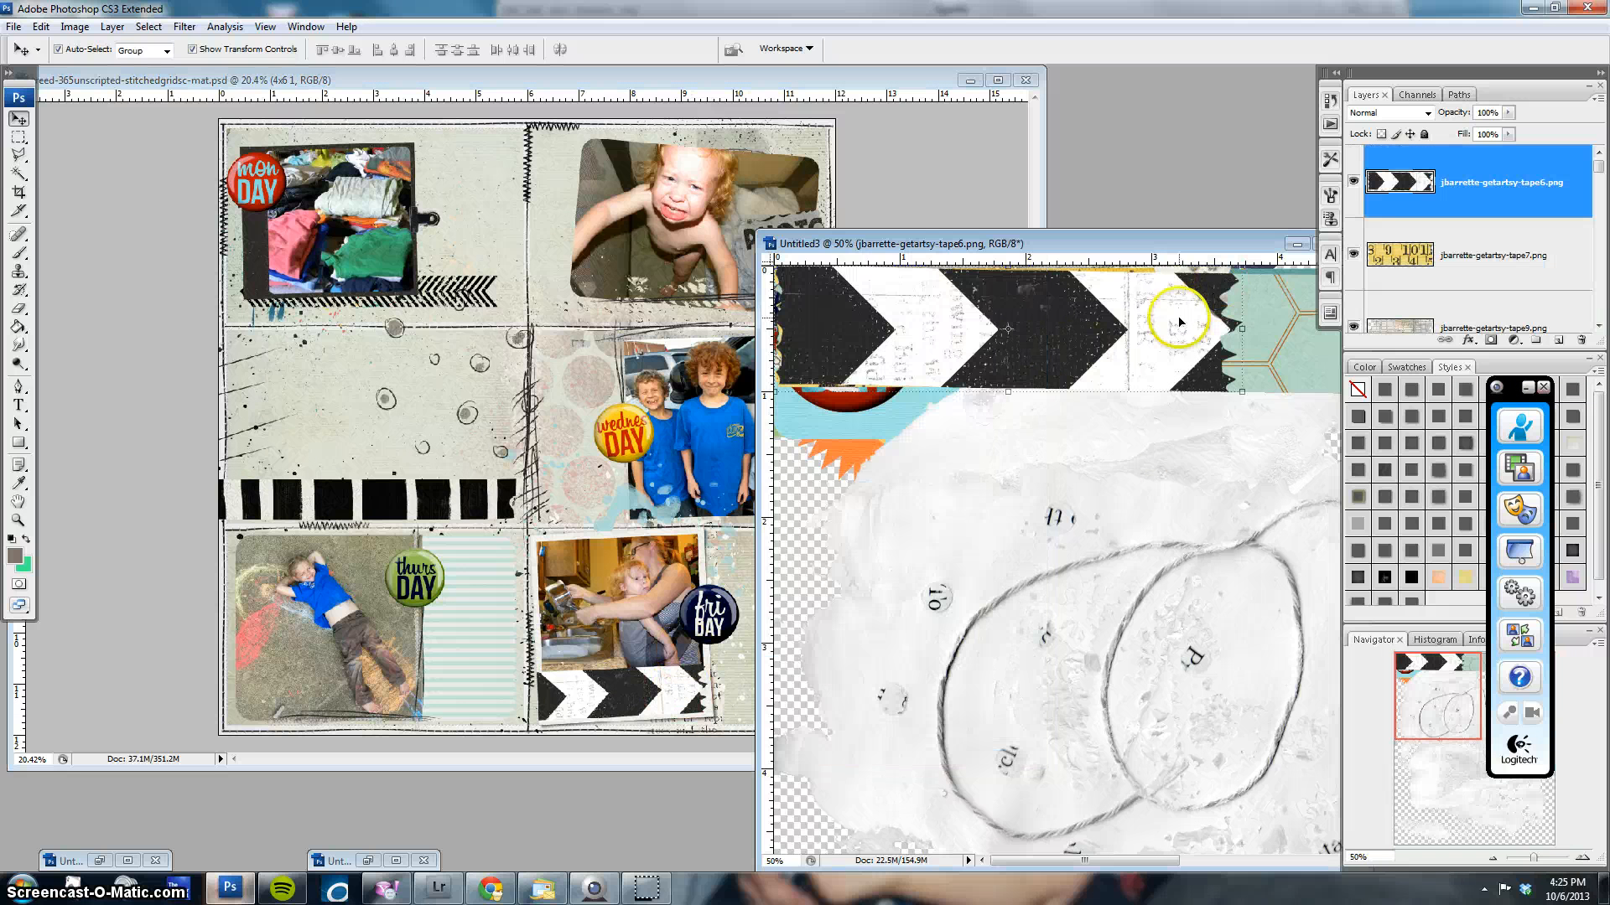
key("Delete")
Place the yellow number tape7 at the Monday block's upper right edge, rotated 90.6°, and delete it from the Untitled3 document
left_click_drag(1059, 313, 329, 457)
left_click_drag(410, 307, 424, 374)
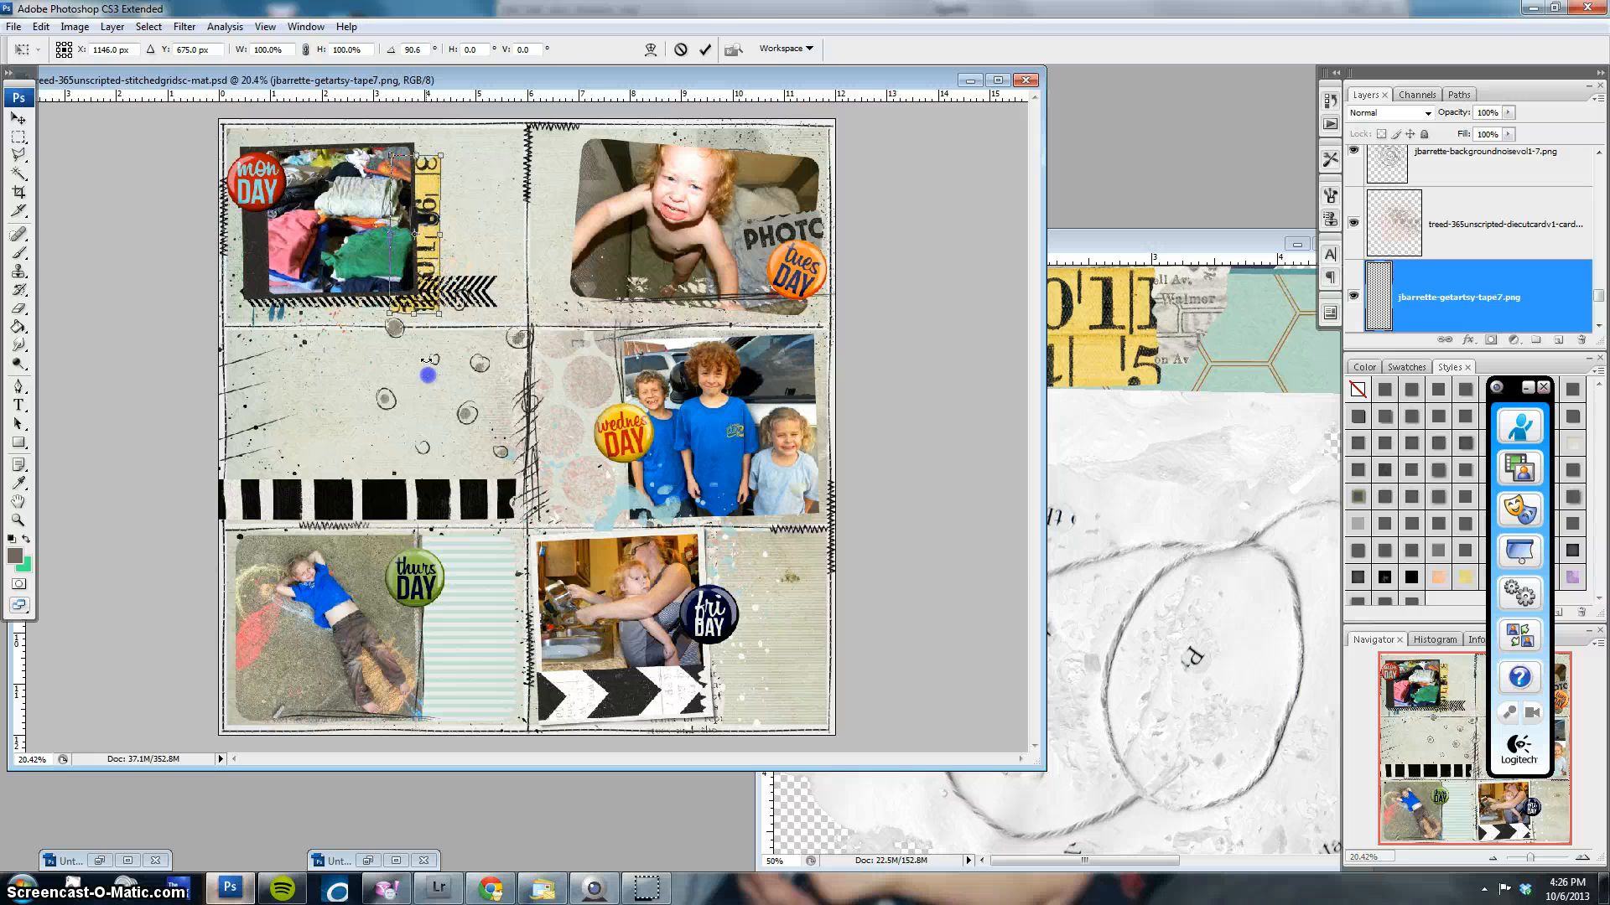
left_click_drag(414, 302, 510, 203)
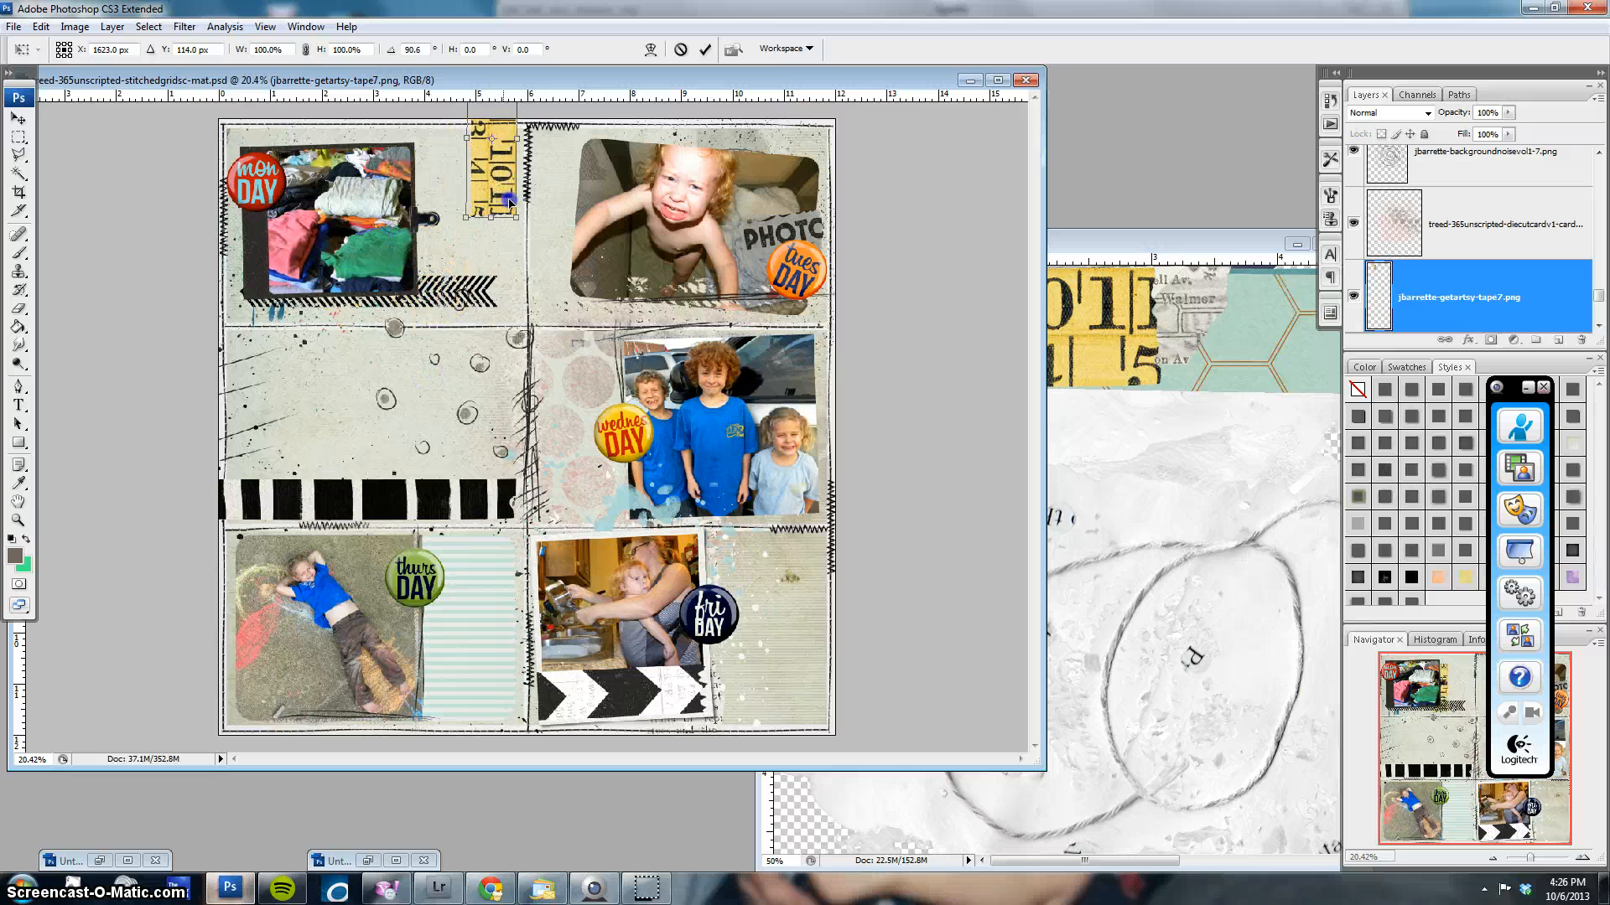
left_click(705, 49)
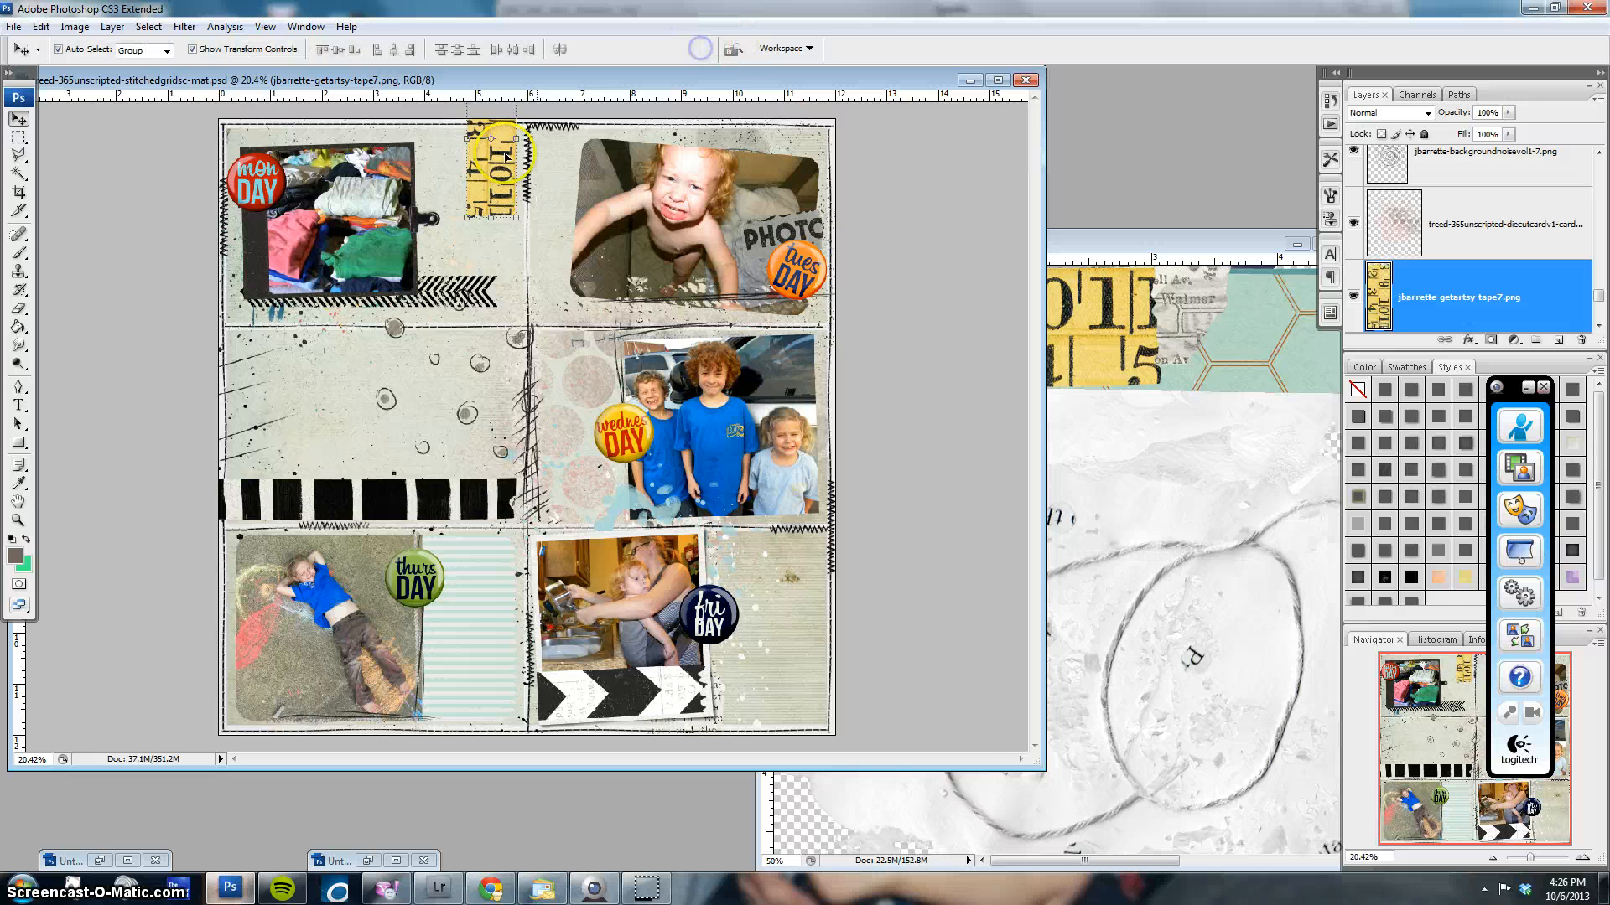
left_click(1084, 321)
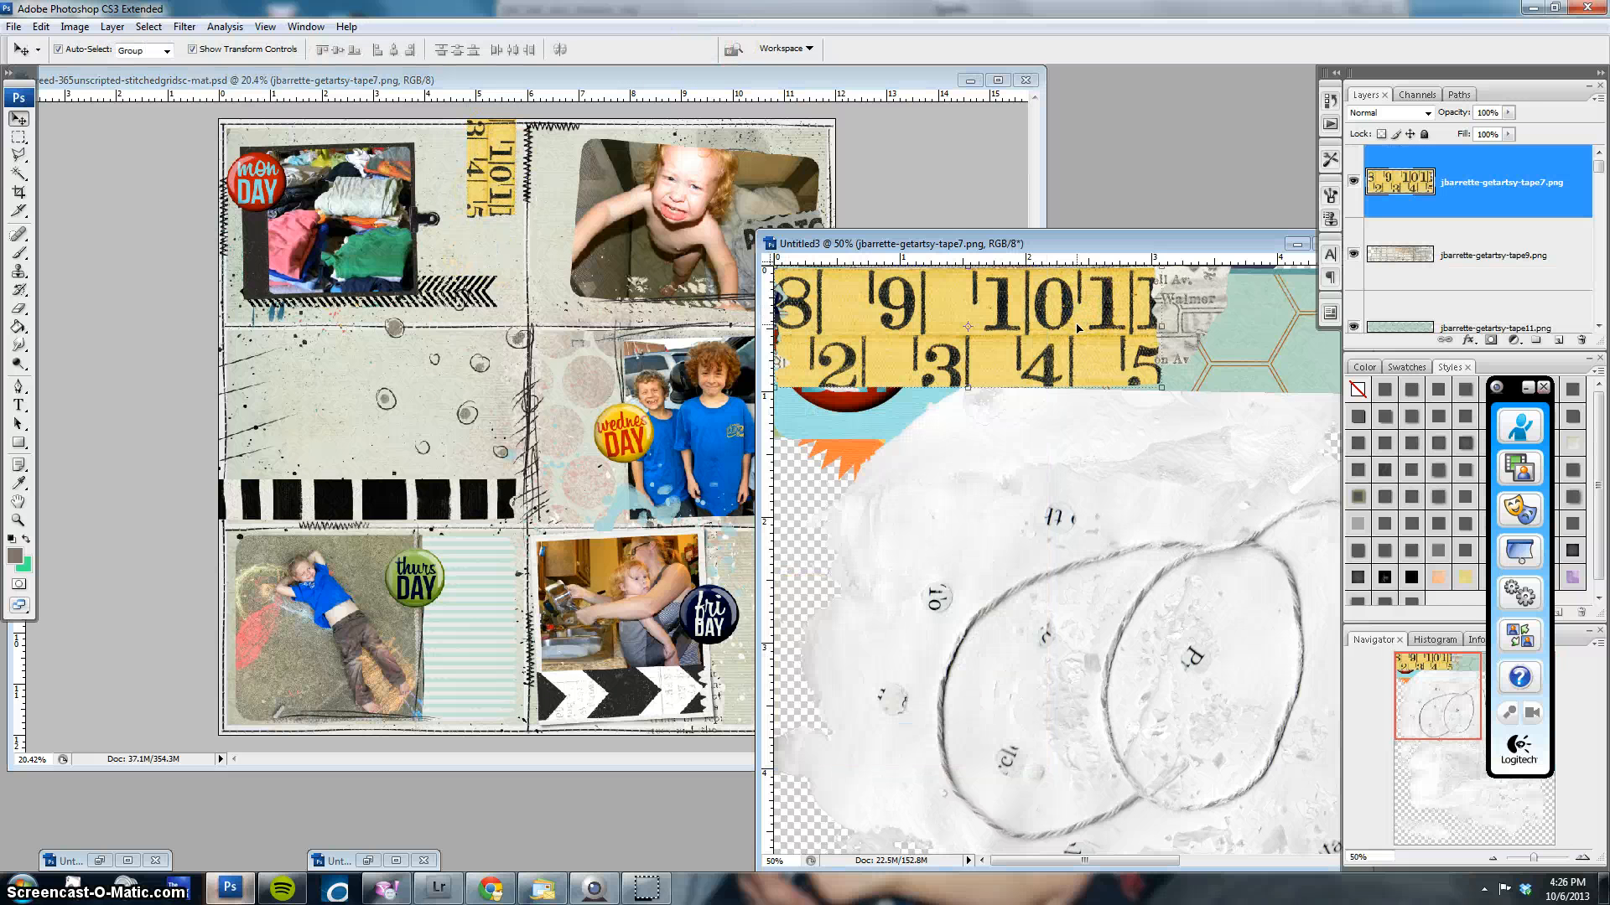
key("Delete")
Place the map-print tape9 just left of the yellow number tape, rotated 90.4°, and delete it from the Untitled3 document
left_click_drag(919, 332, 615, 319)
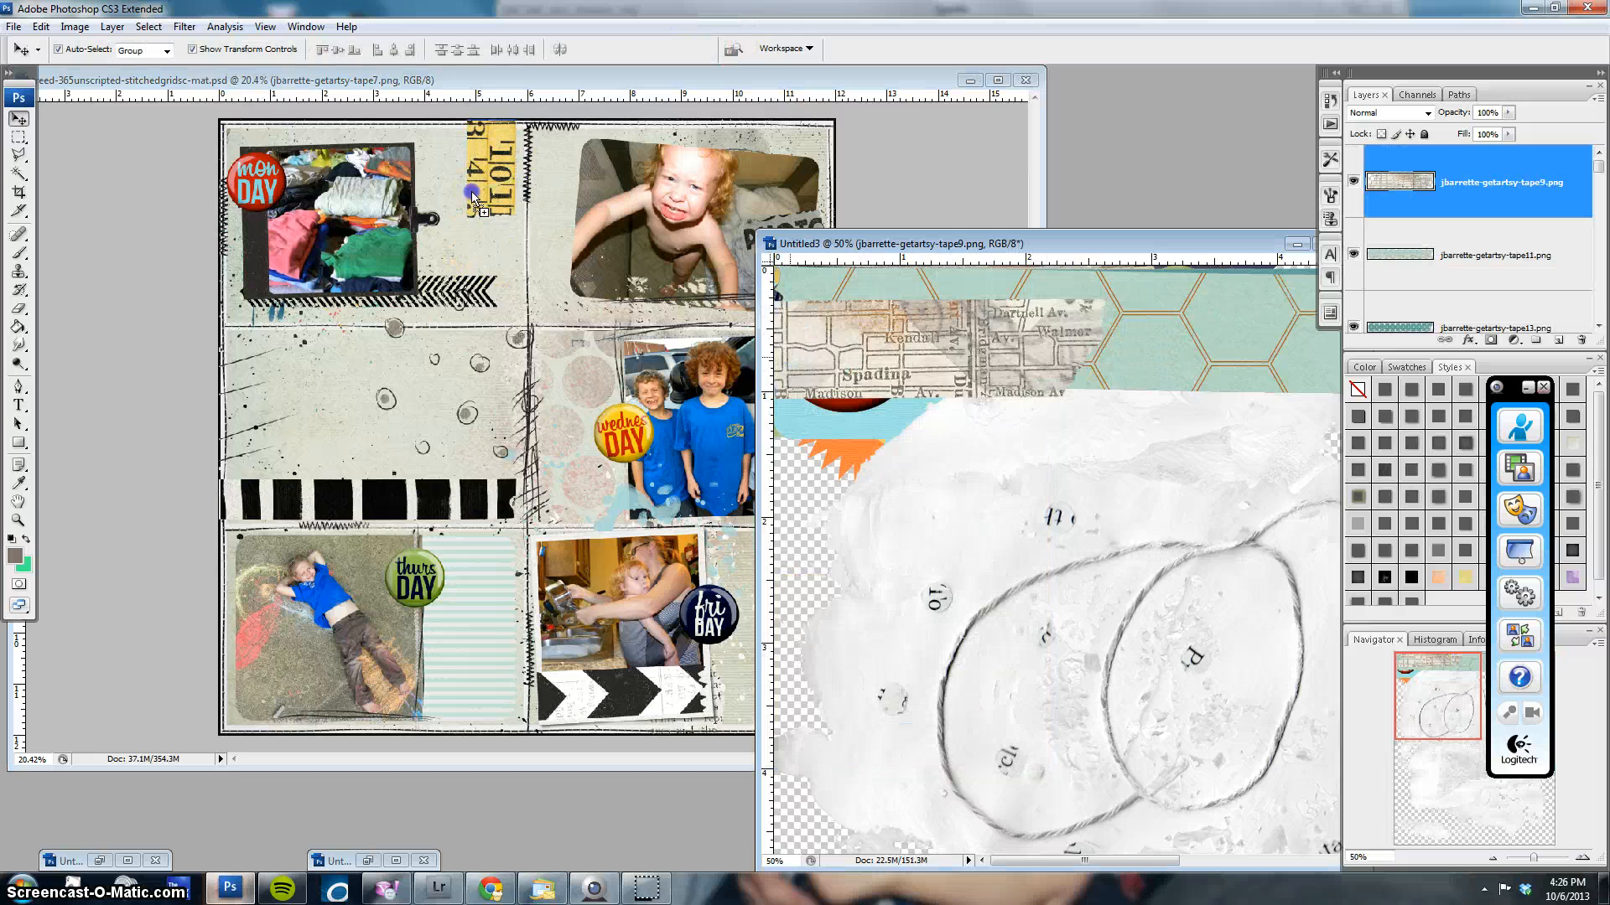
left_click_drag(471, 193, 471, 193)
key("ctrl+t")
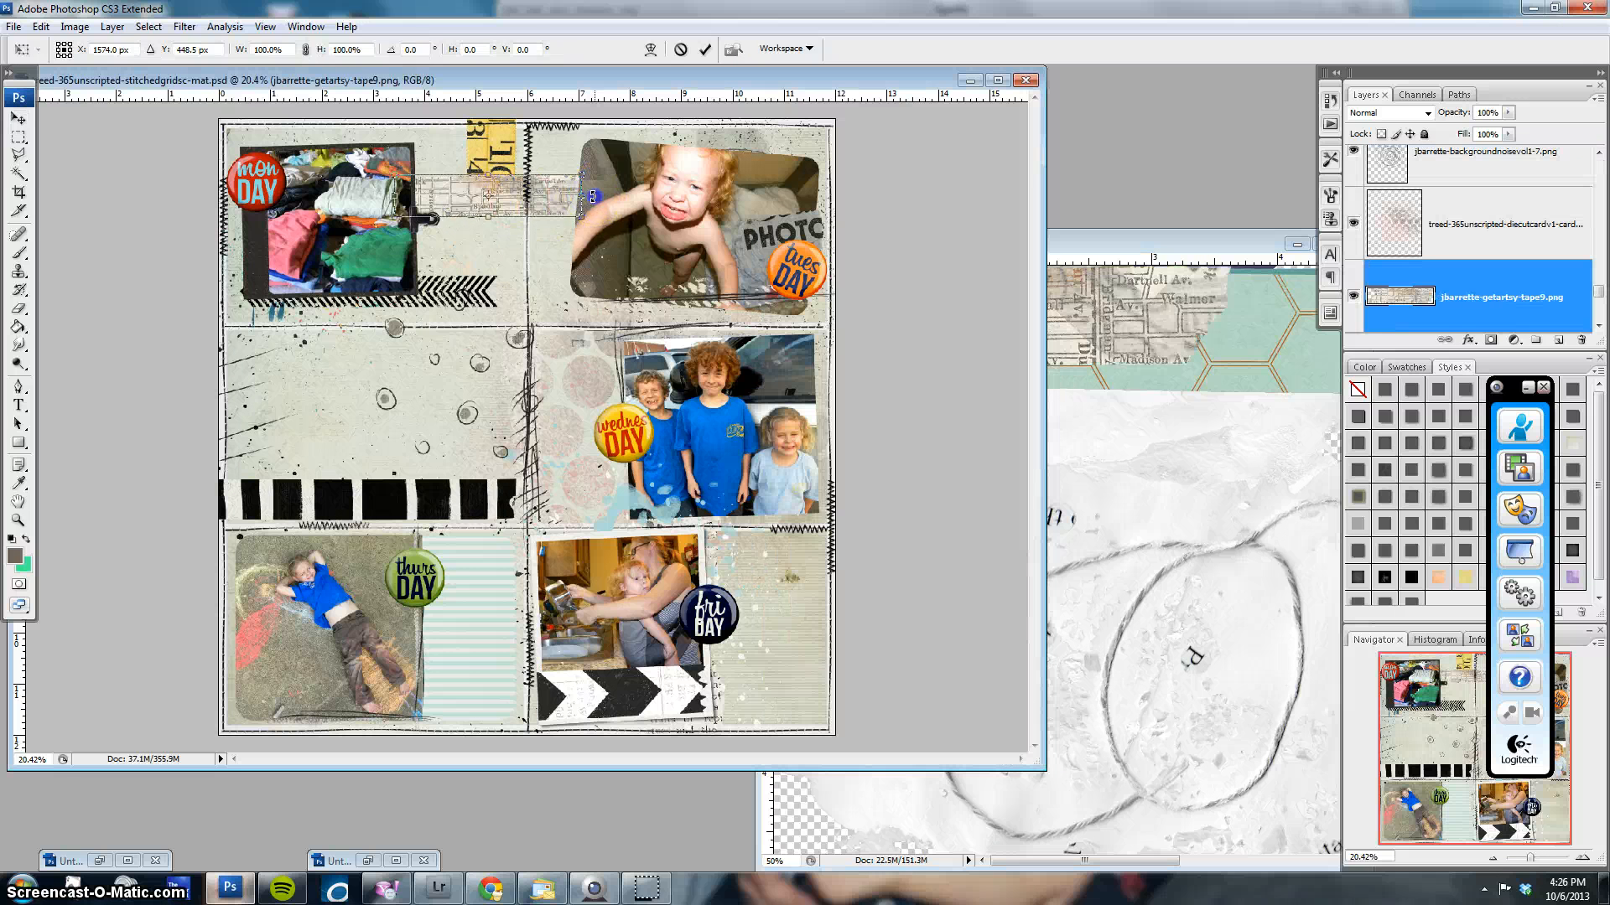
left_click_drag(590, 197, 484, 380)
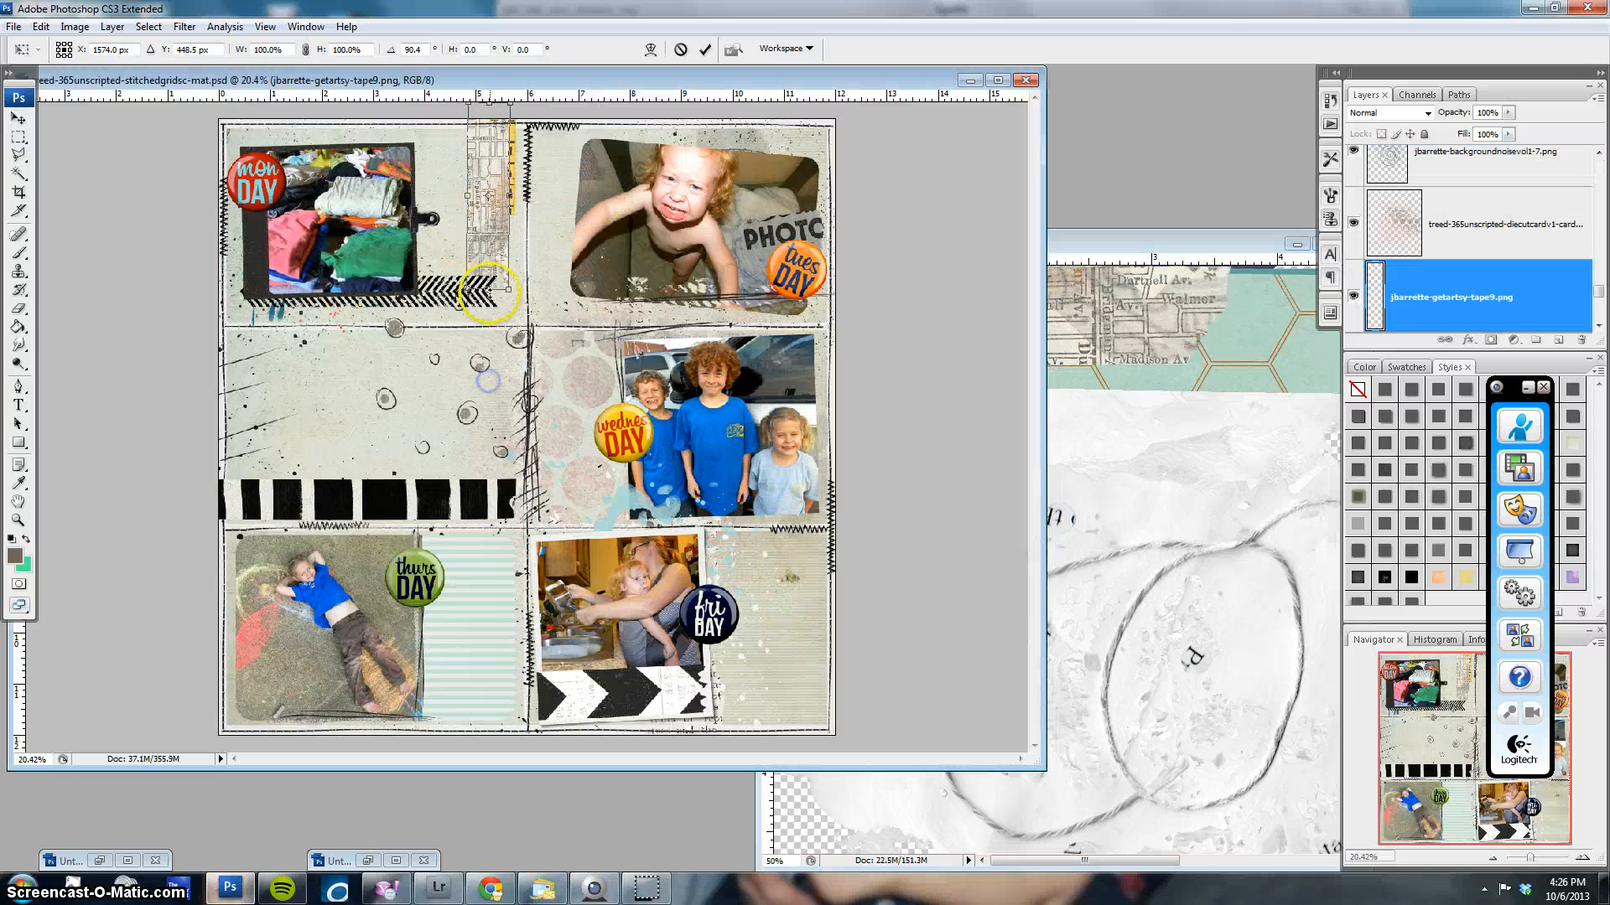
left_click_drag(493, 273, 453, 176)
left_click(705, 49)
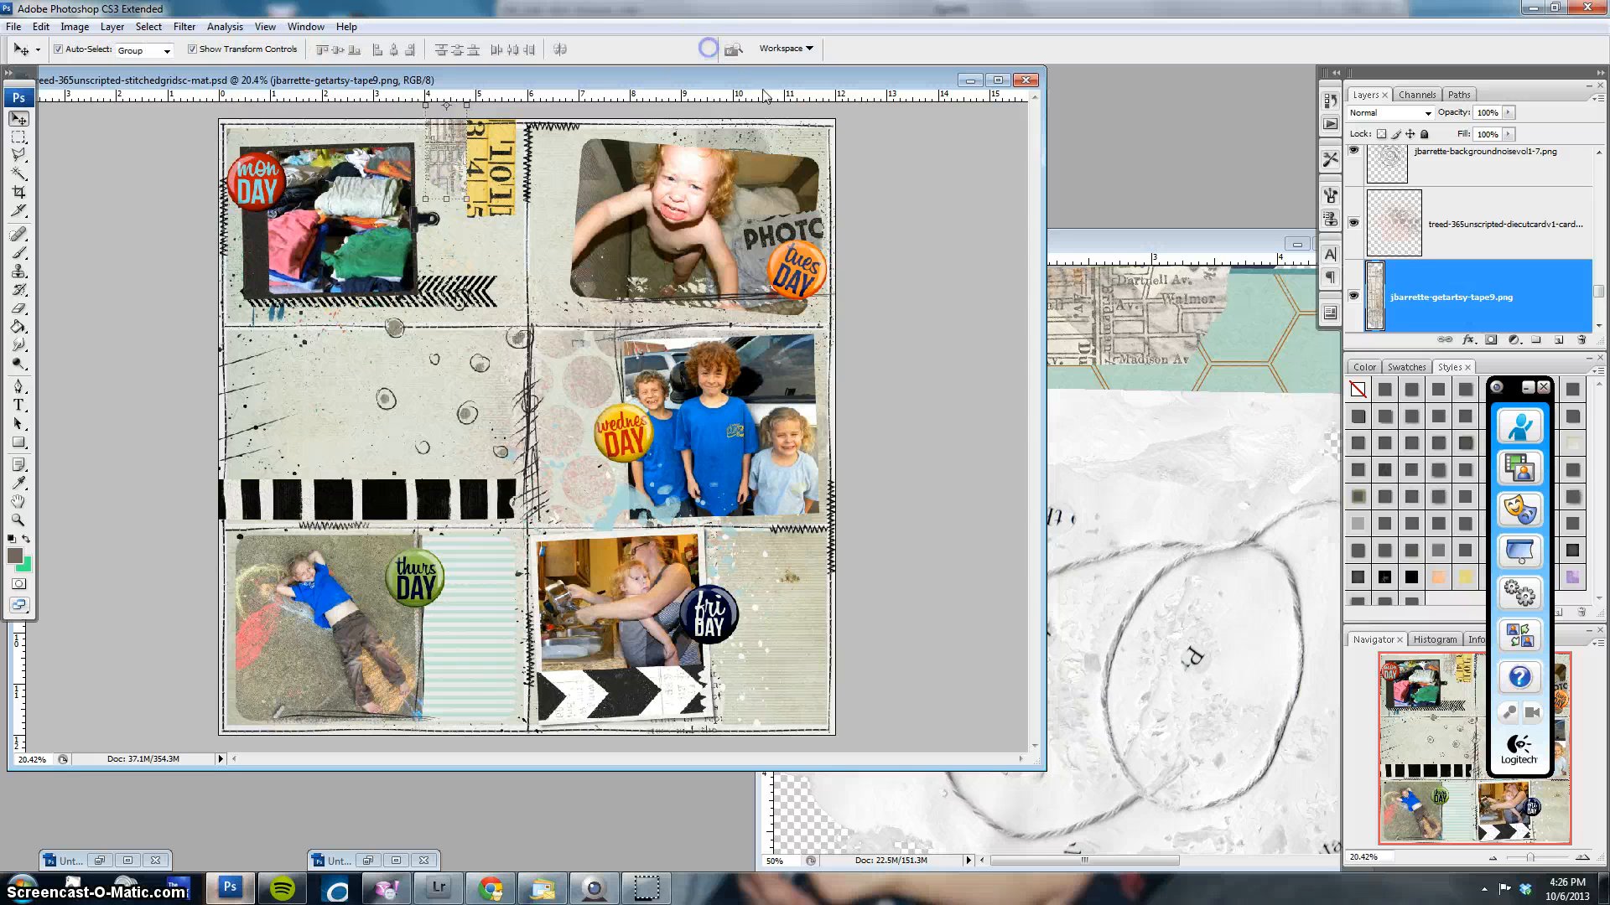
left_click(1163, 327)
key("Delete")
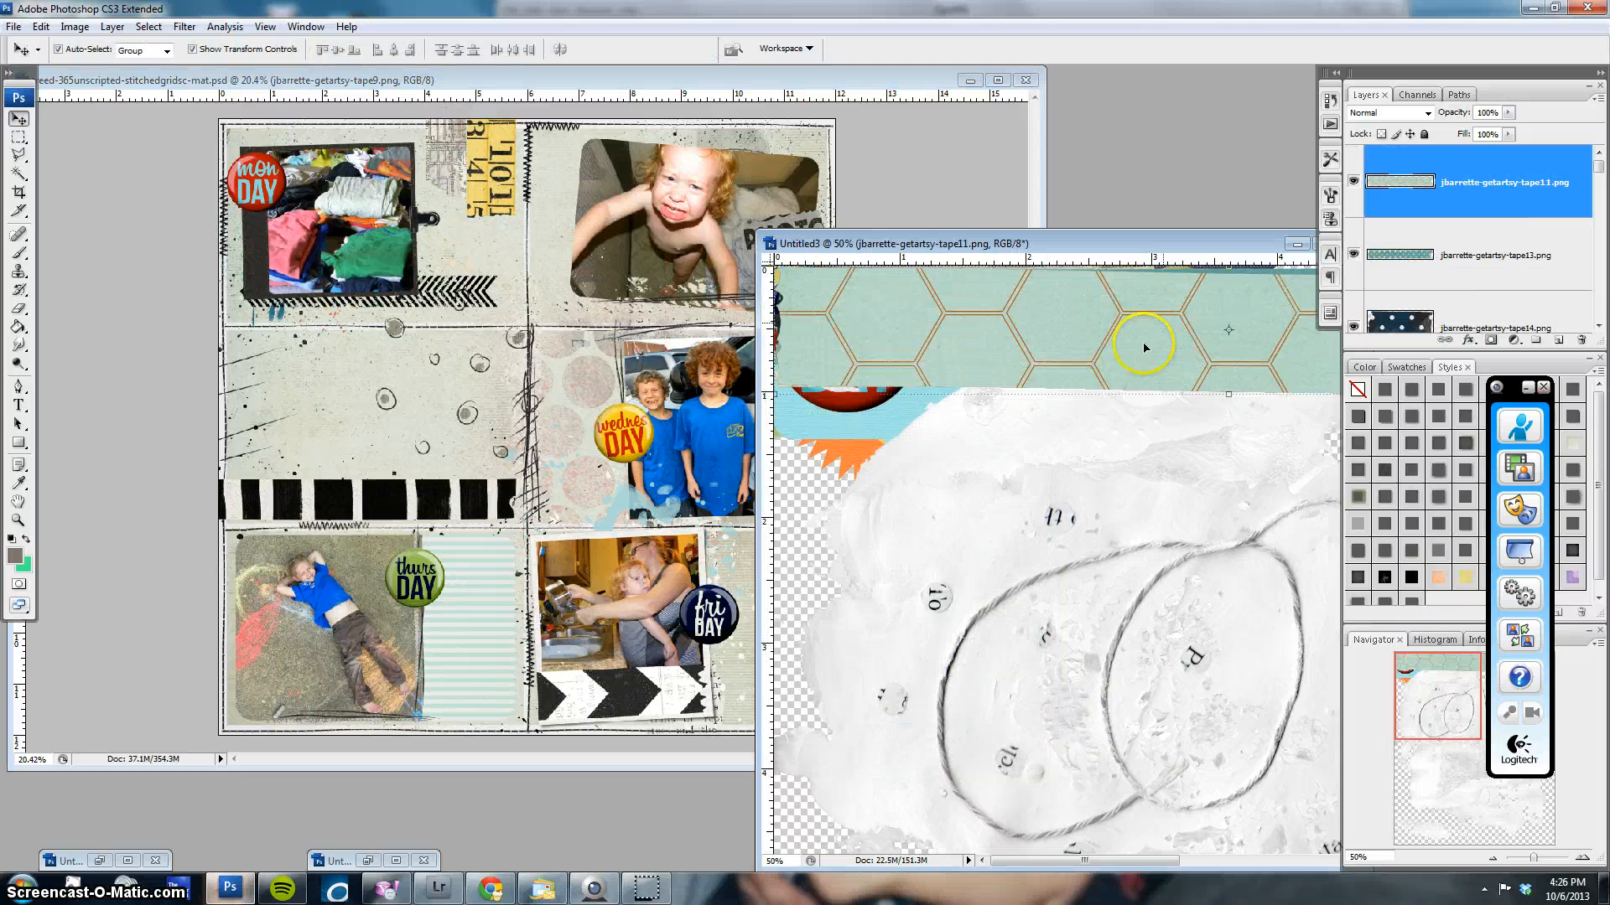
Place the hexagon tape11 directly above the black-and-white striped tape in the middle-left block and delete it from the Untitled3 document
left_click_drag(1006, 348, 334, 406)
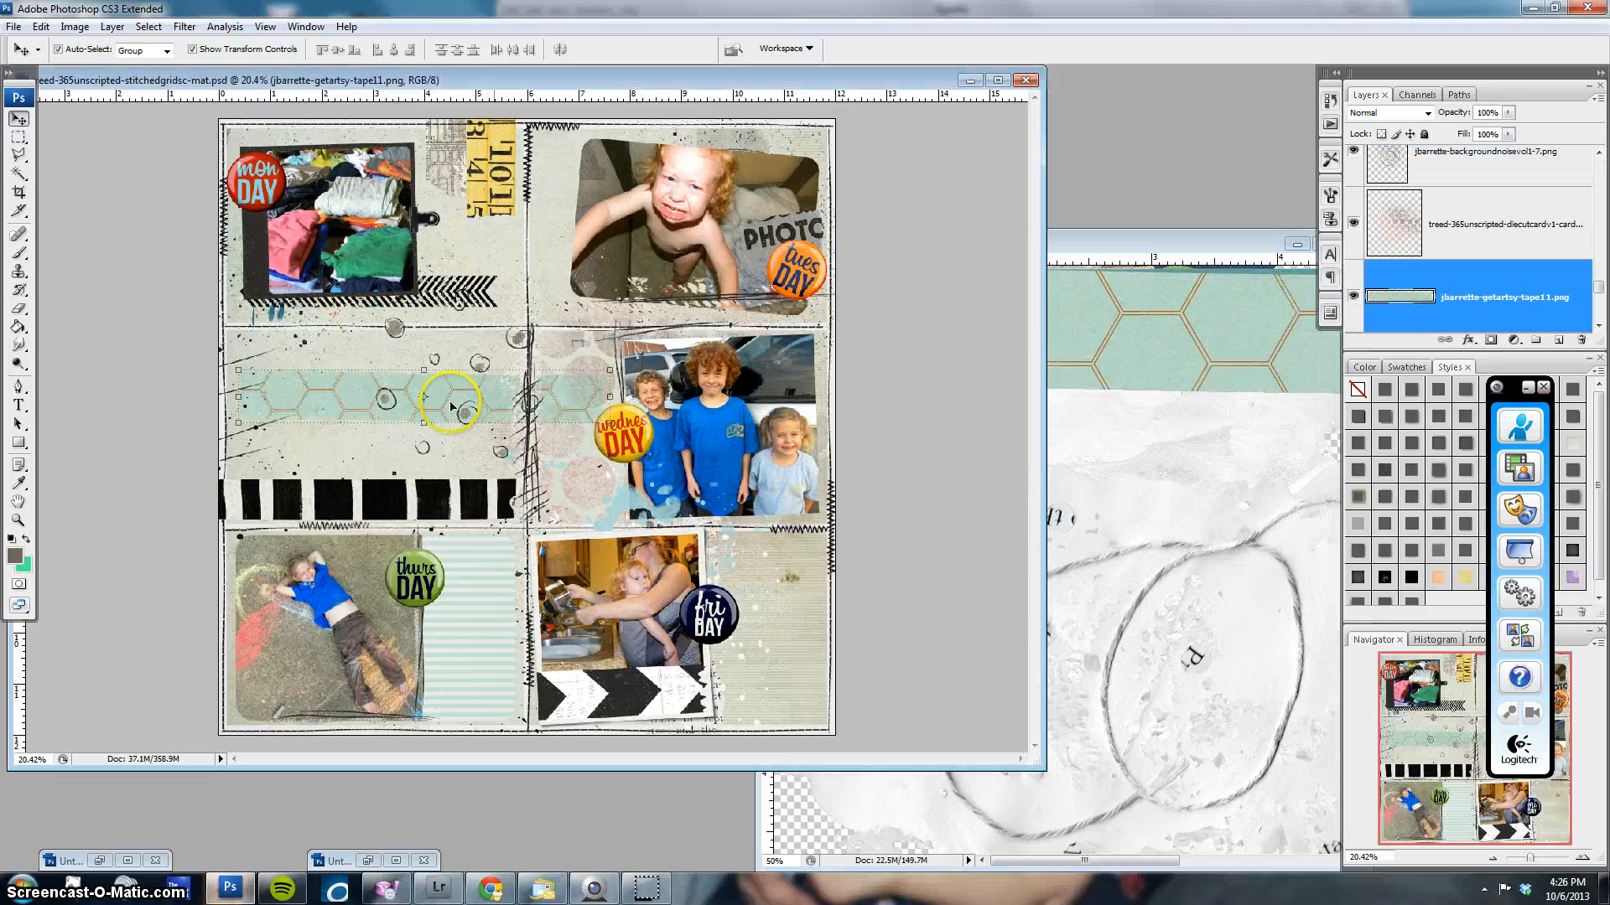
key("ctrl+t")
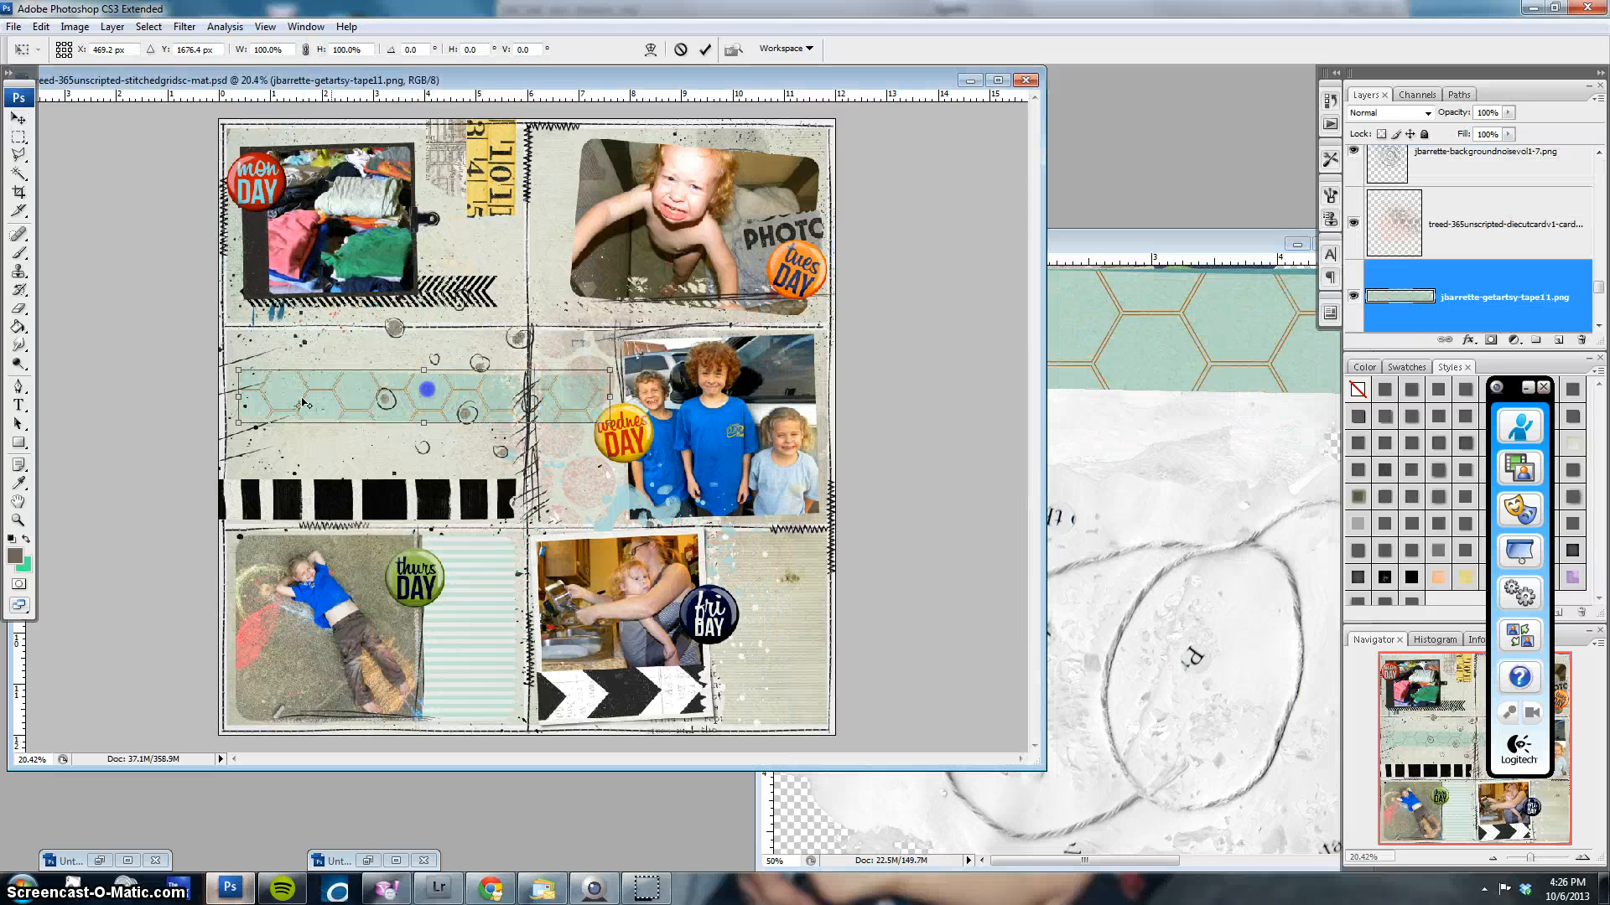
left_click(680, 50)
mouse_move(524, 390)
left_mouse_down()
mouse_move(378, 409)
mouse_move(213, 397)
left_mouse_up()
key("ctrl+z")
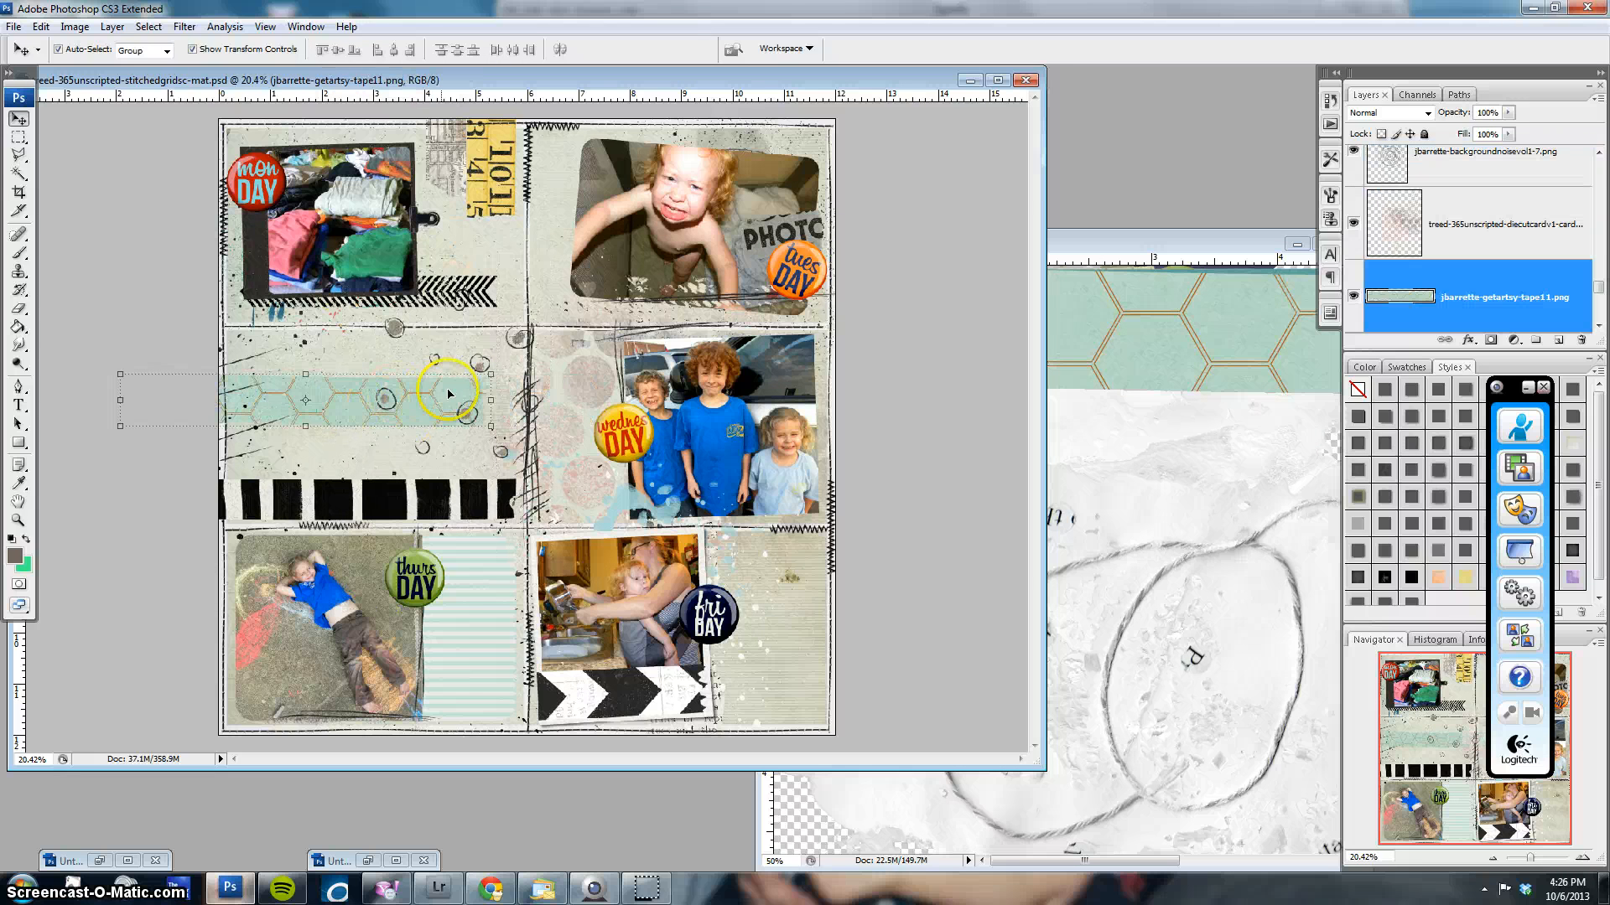
left_click_drag(450, 395, 480, 449)
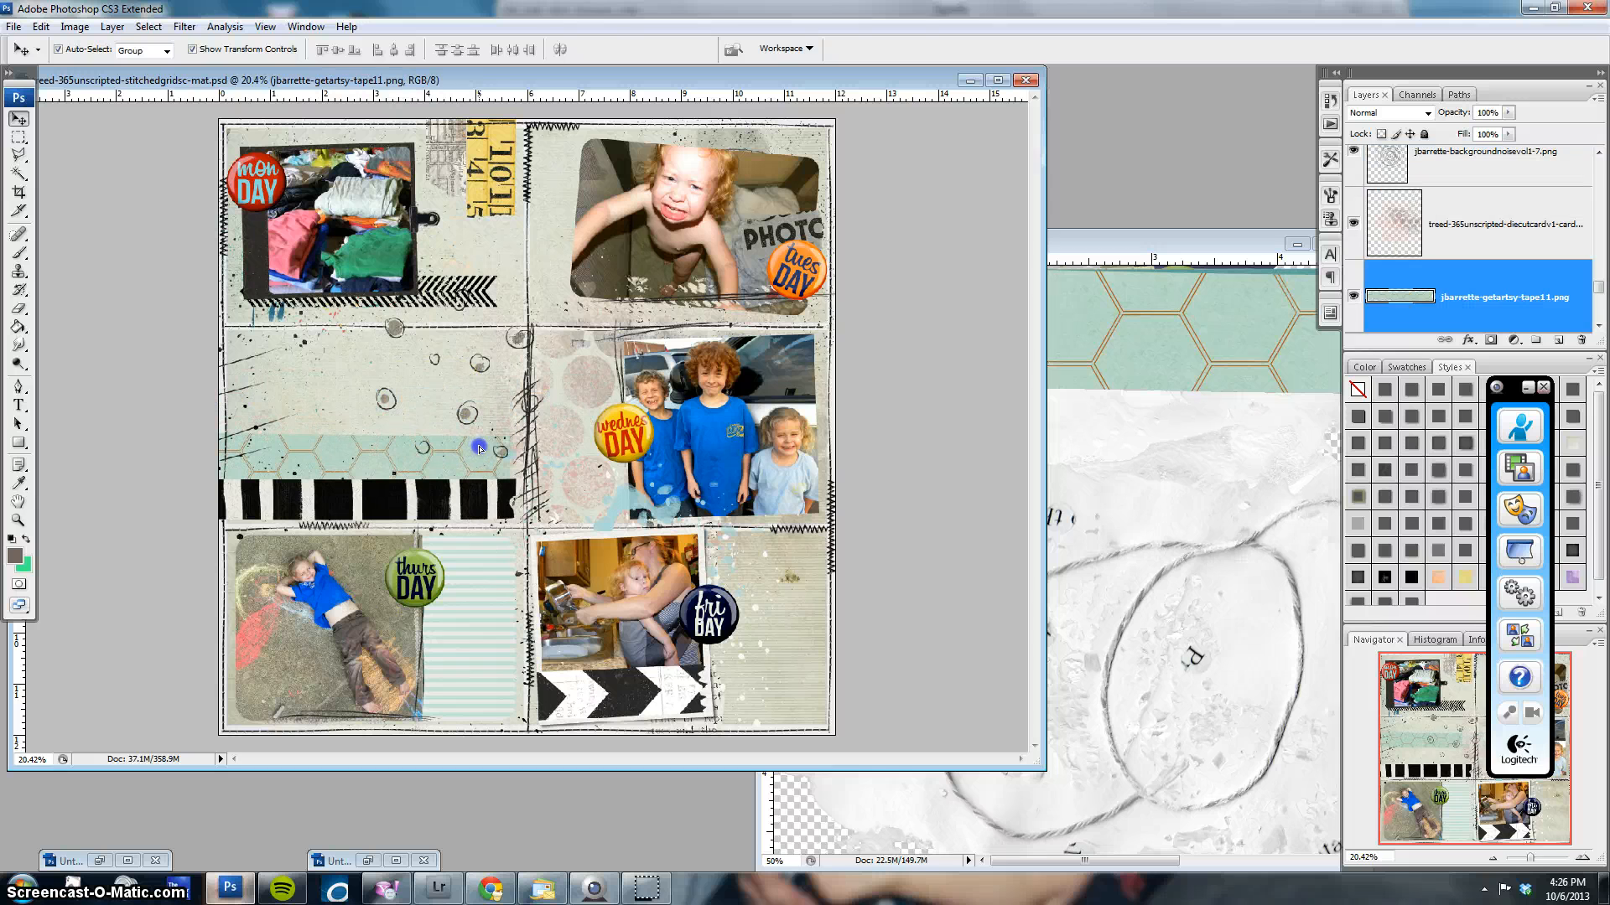
left_click(1255, 342)
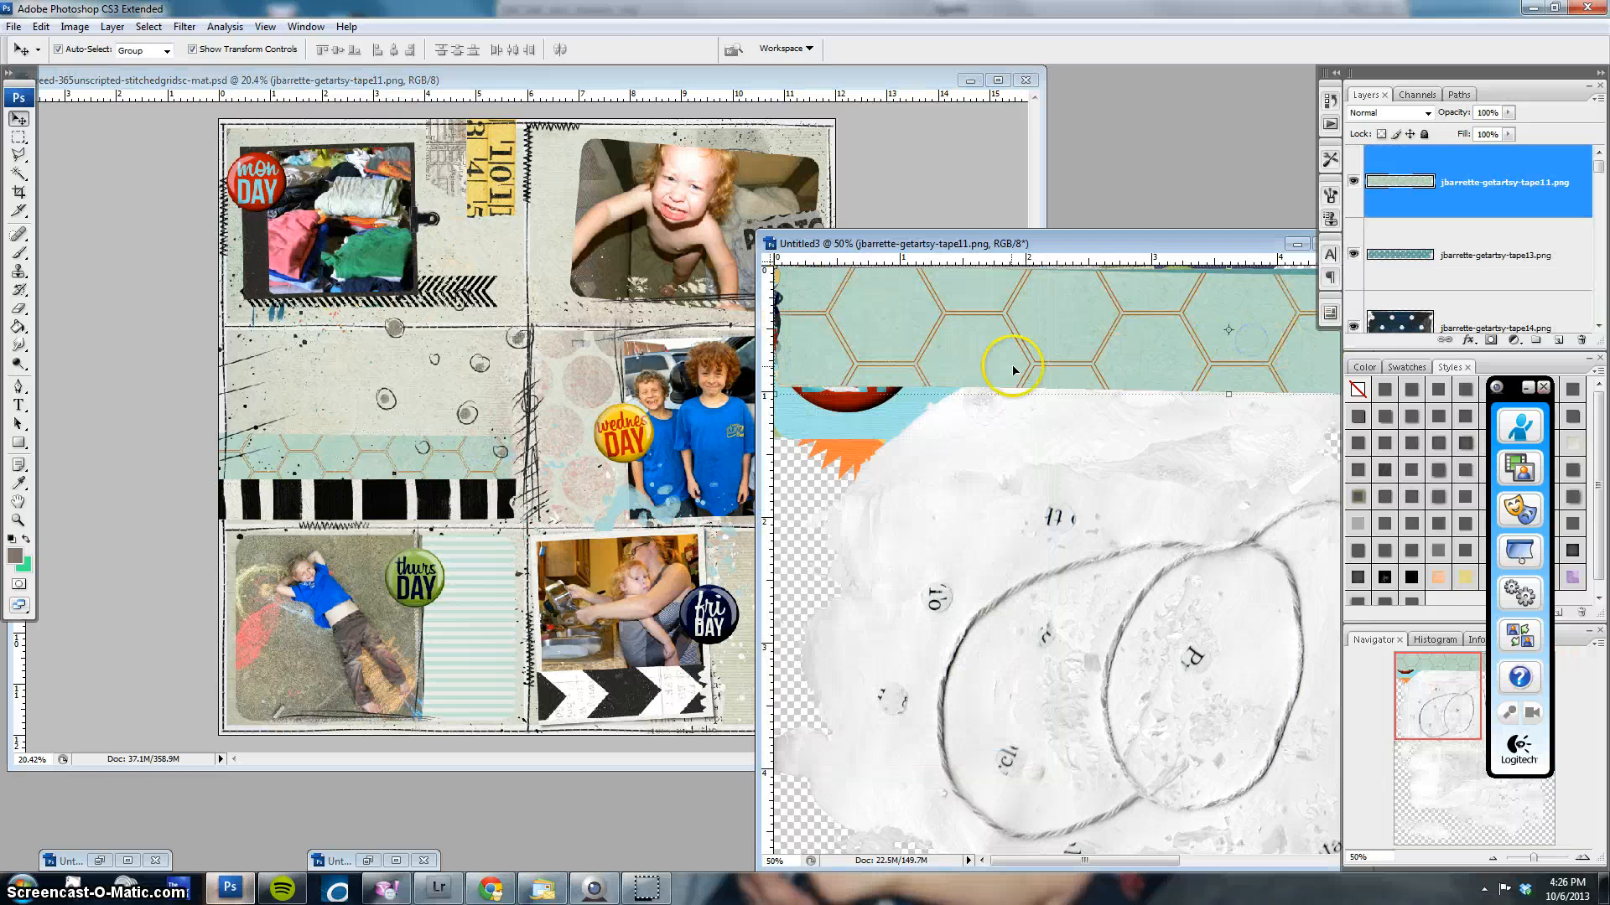
key("Delete")
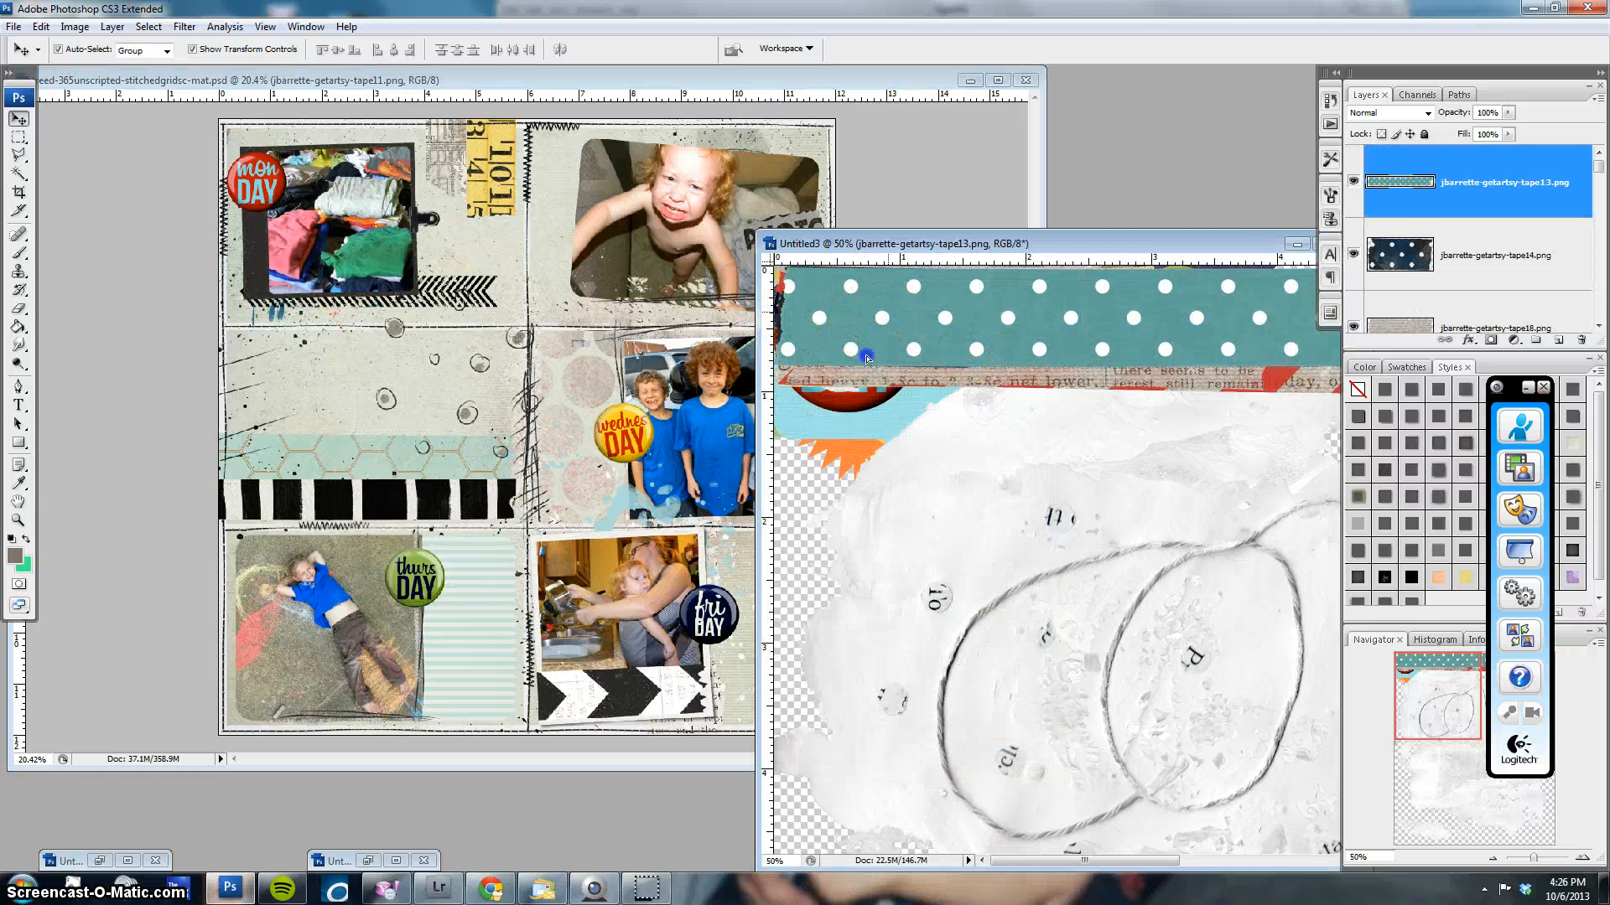
Place the teal polka-dot tape13 along the right edge of the Friday block, rotated 88.6°, and delete it from the Untitled3 document
left_click_drag(868, 358, 665, 593)
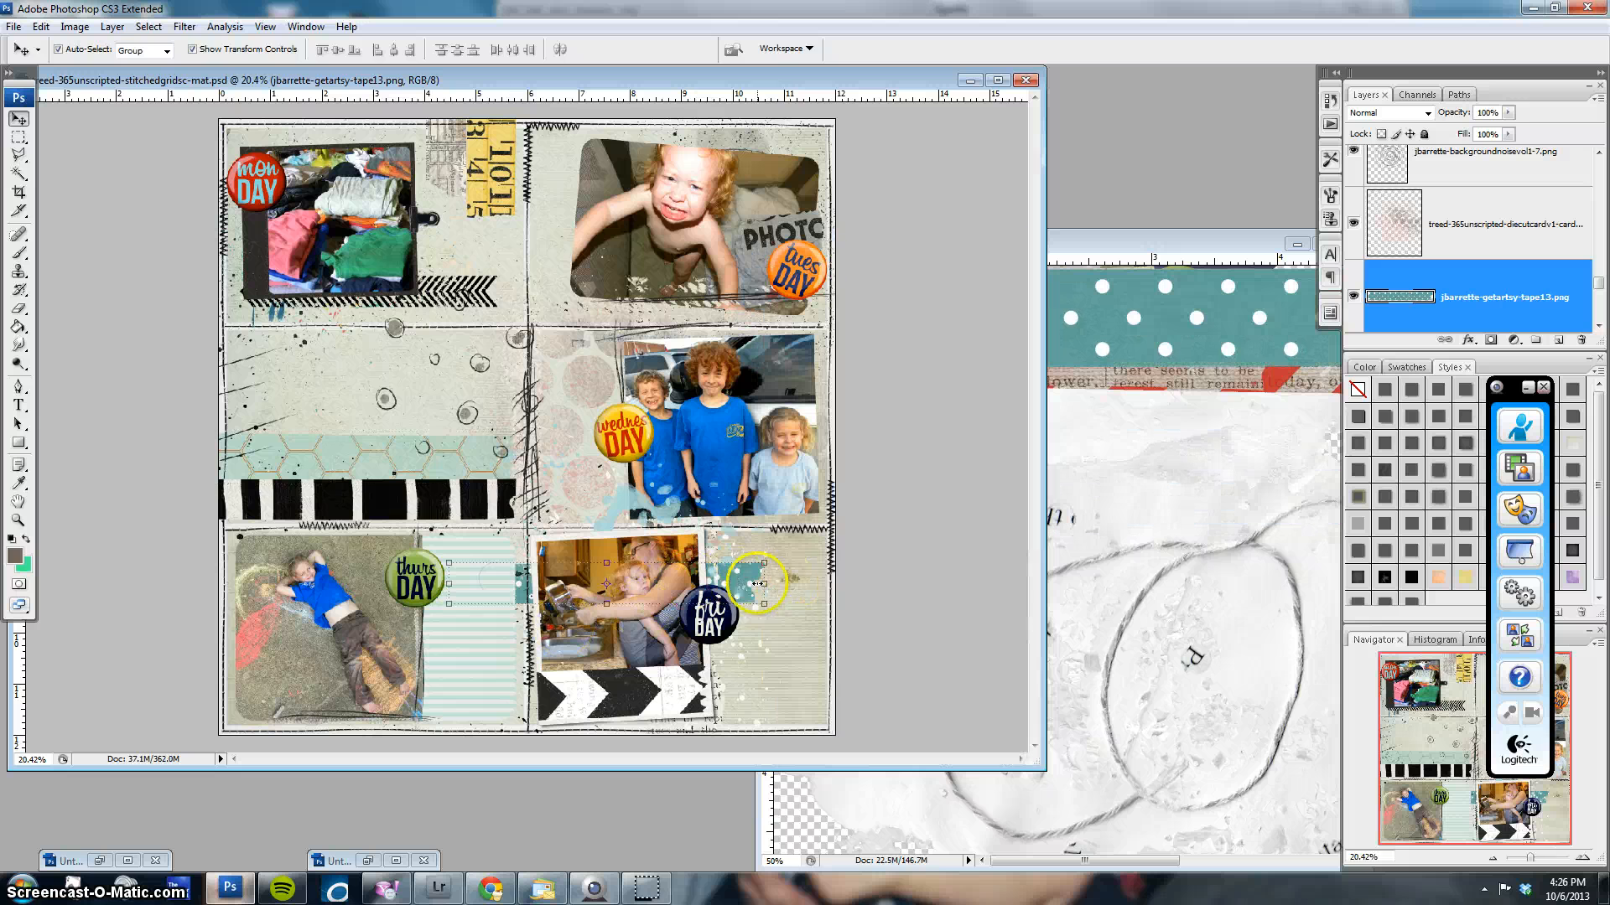
left_click(470, 559)
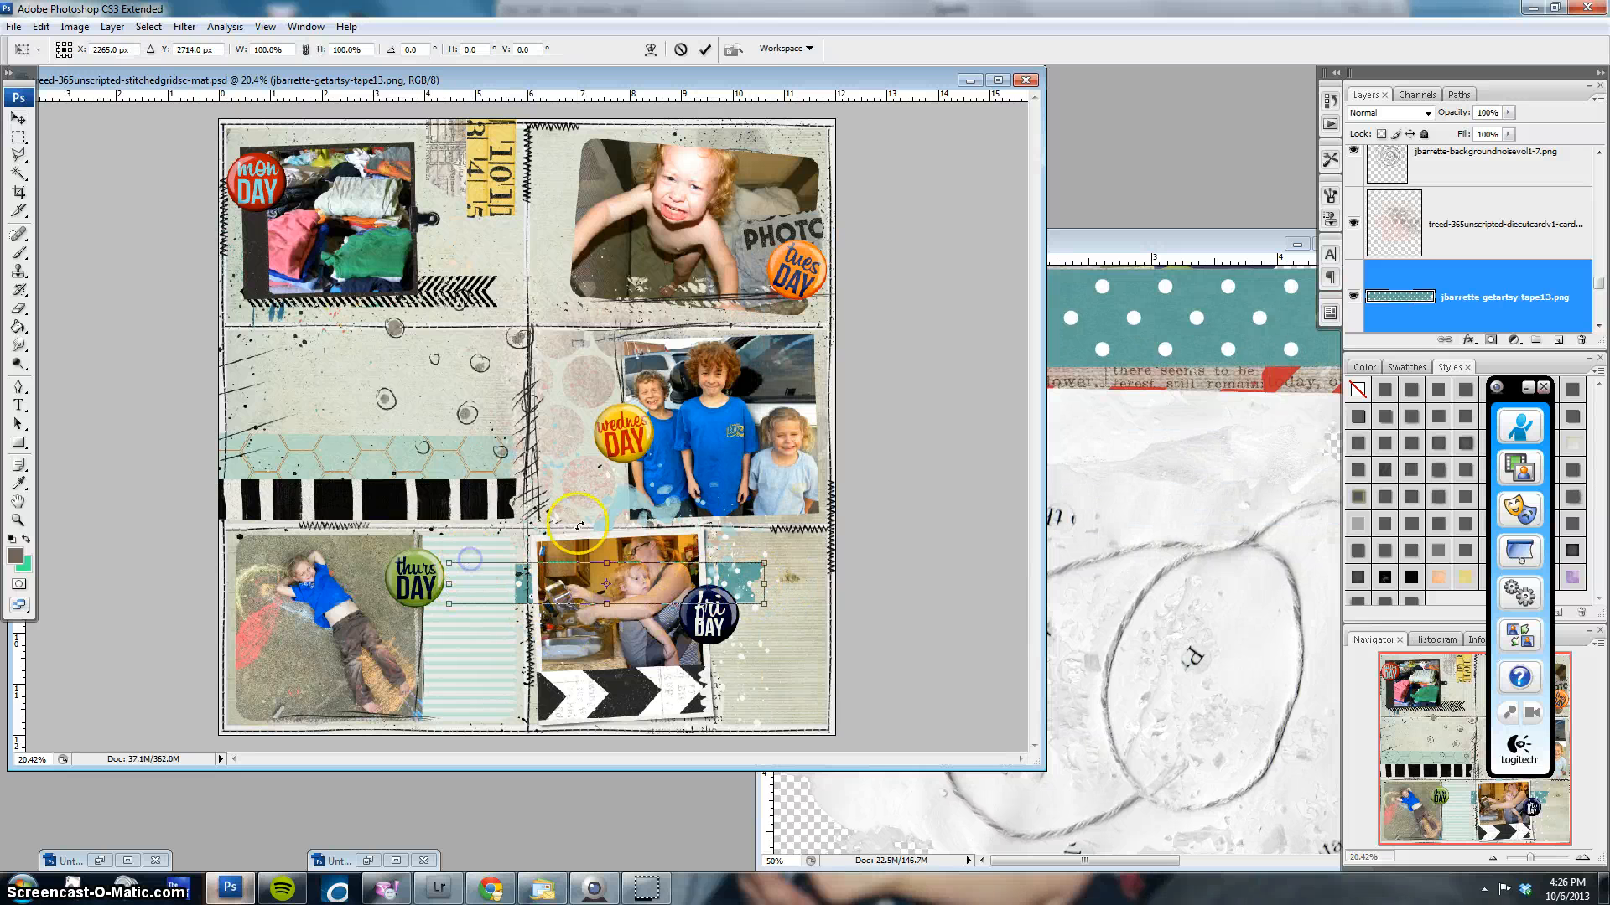
left_click_drag(649, 524, 594, 525)
left_click_drag(594, 463, 790, 582)
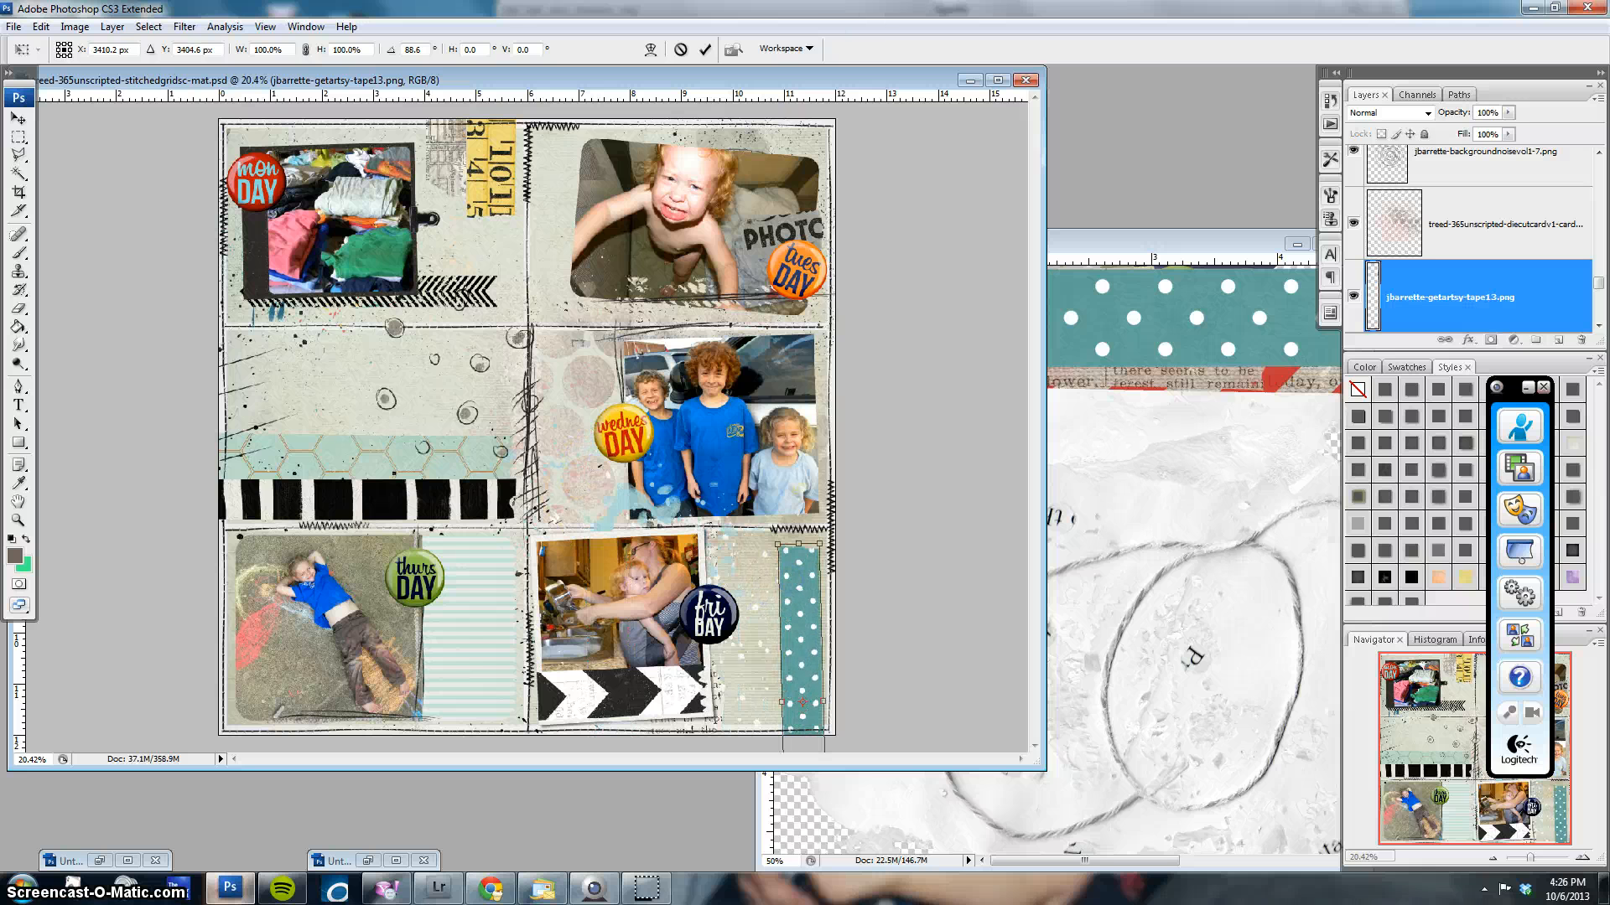
left_click(705, 50)
left_click(1104, 315)
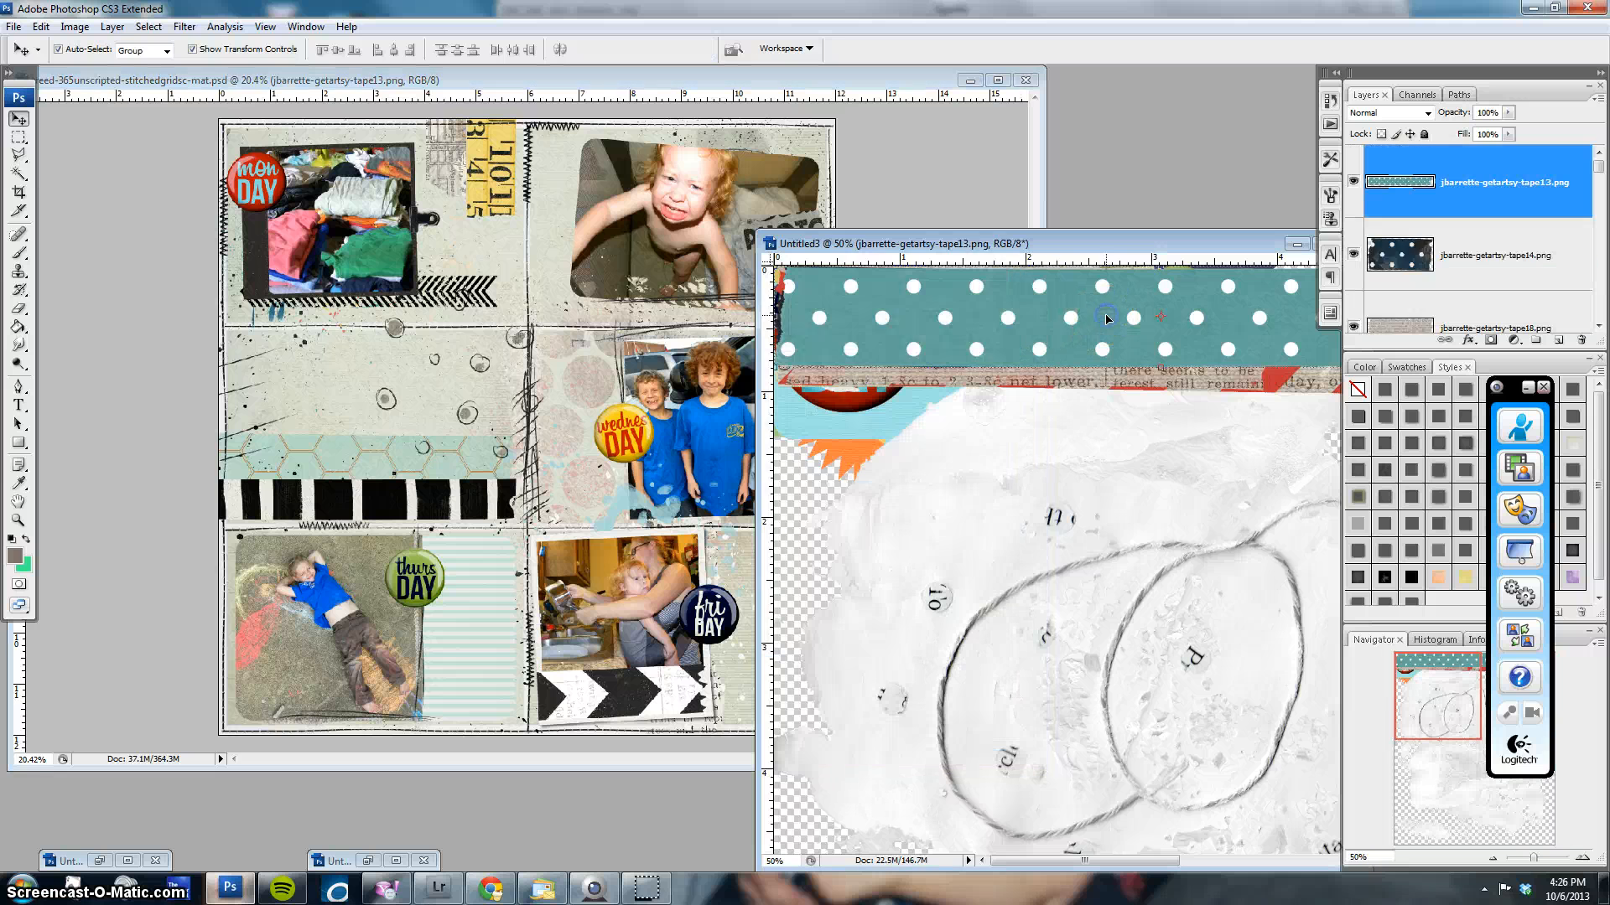
key("Delete")
Bring the navy polka-dot tape14 beside the top of the Thursday badge and place its layer above jbarrette-backgroundnoisevol1-14
left_click_drag(926, 304, 455, 594)
left_click_drag(1475, 306, 1487, 248)
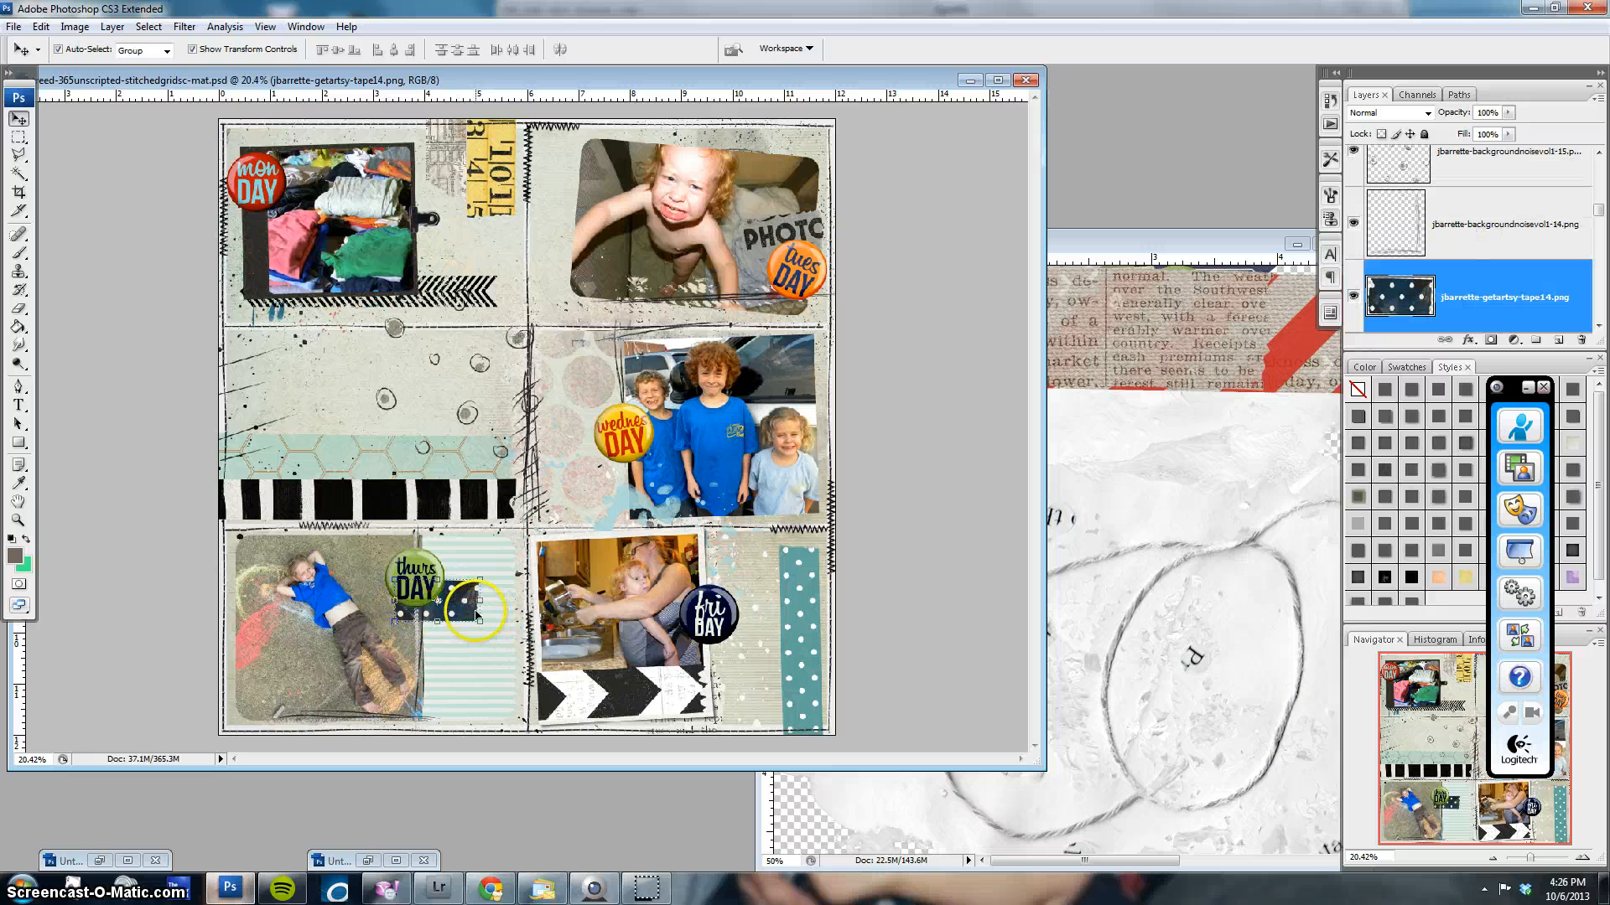
mouse_move(445, 577)
left_mouse_down()
mouse_move(418, 550)
mouse_move(364, 556)
mouse_move(483, 576)
mouse_move(479, 555)
mouse_move(458, 563)
left_mouse_up()
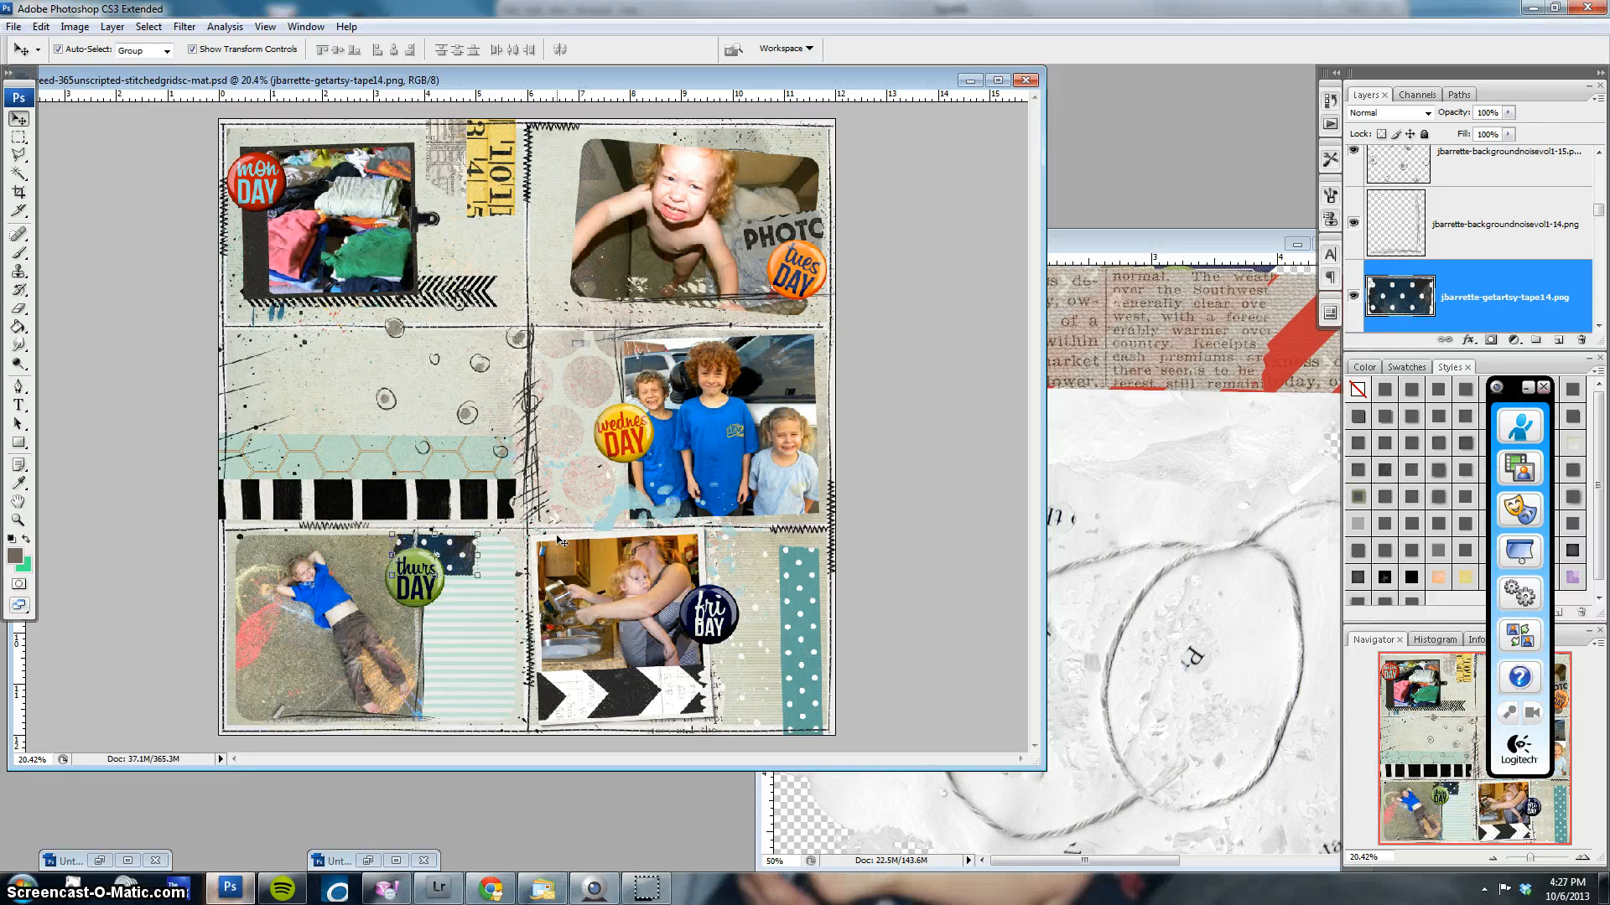
key("Up")
key("Up")
key("Up")
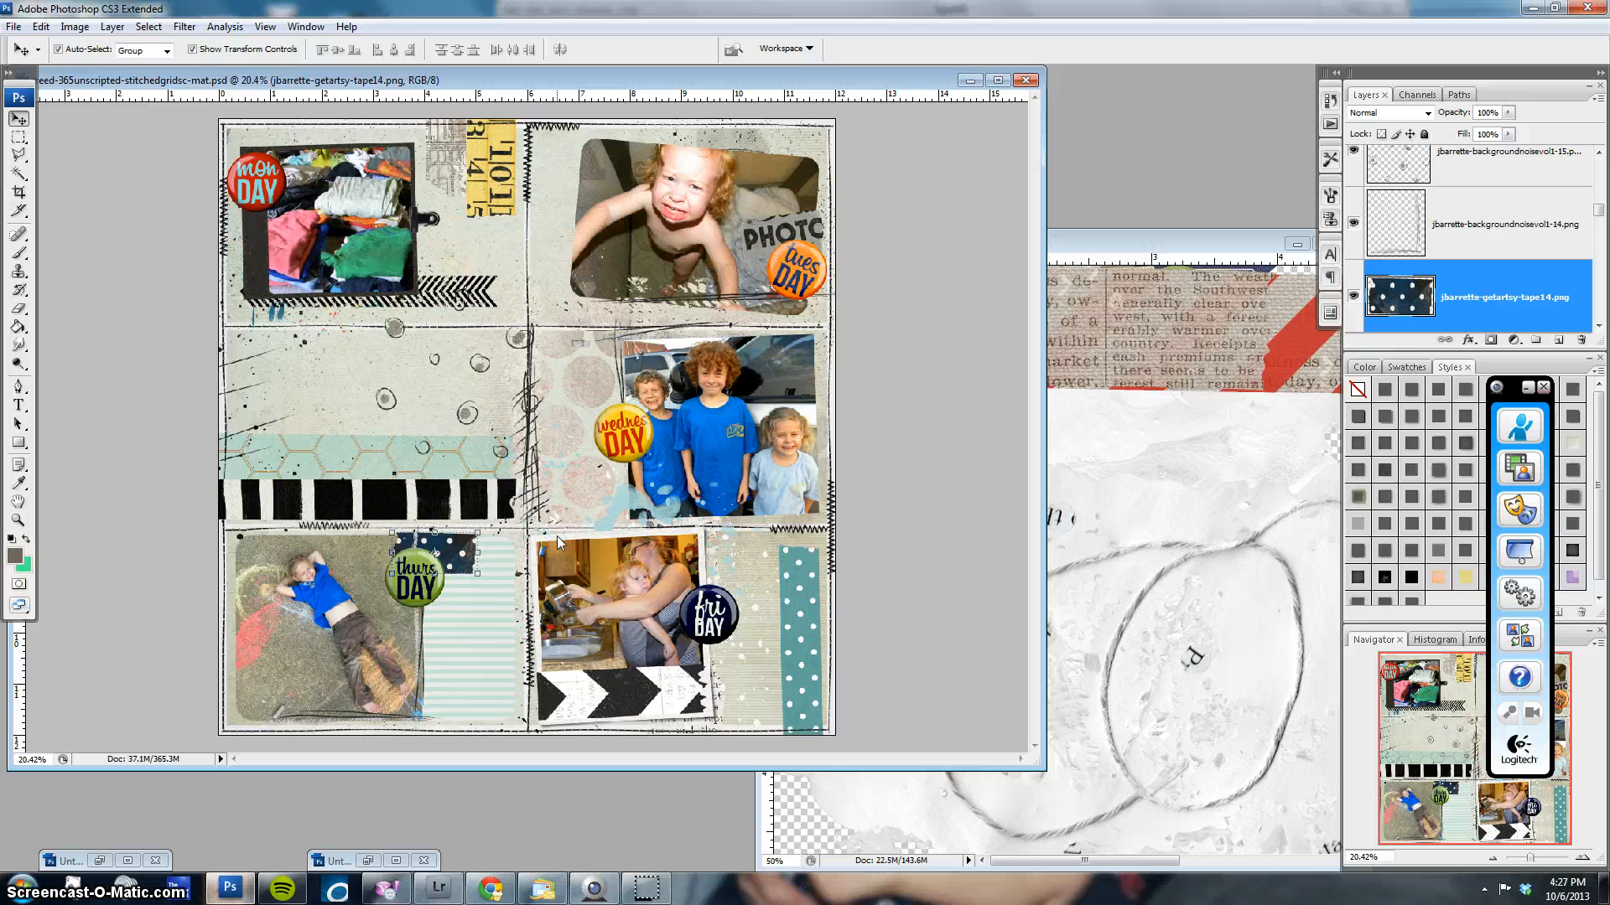
left_click_drag(1522, 287, 1522, 210)
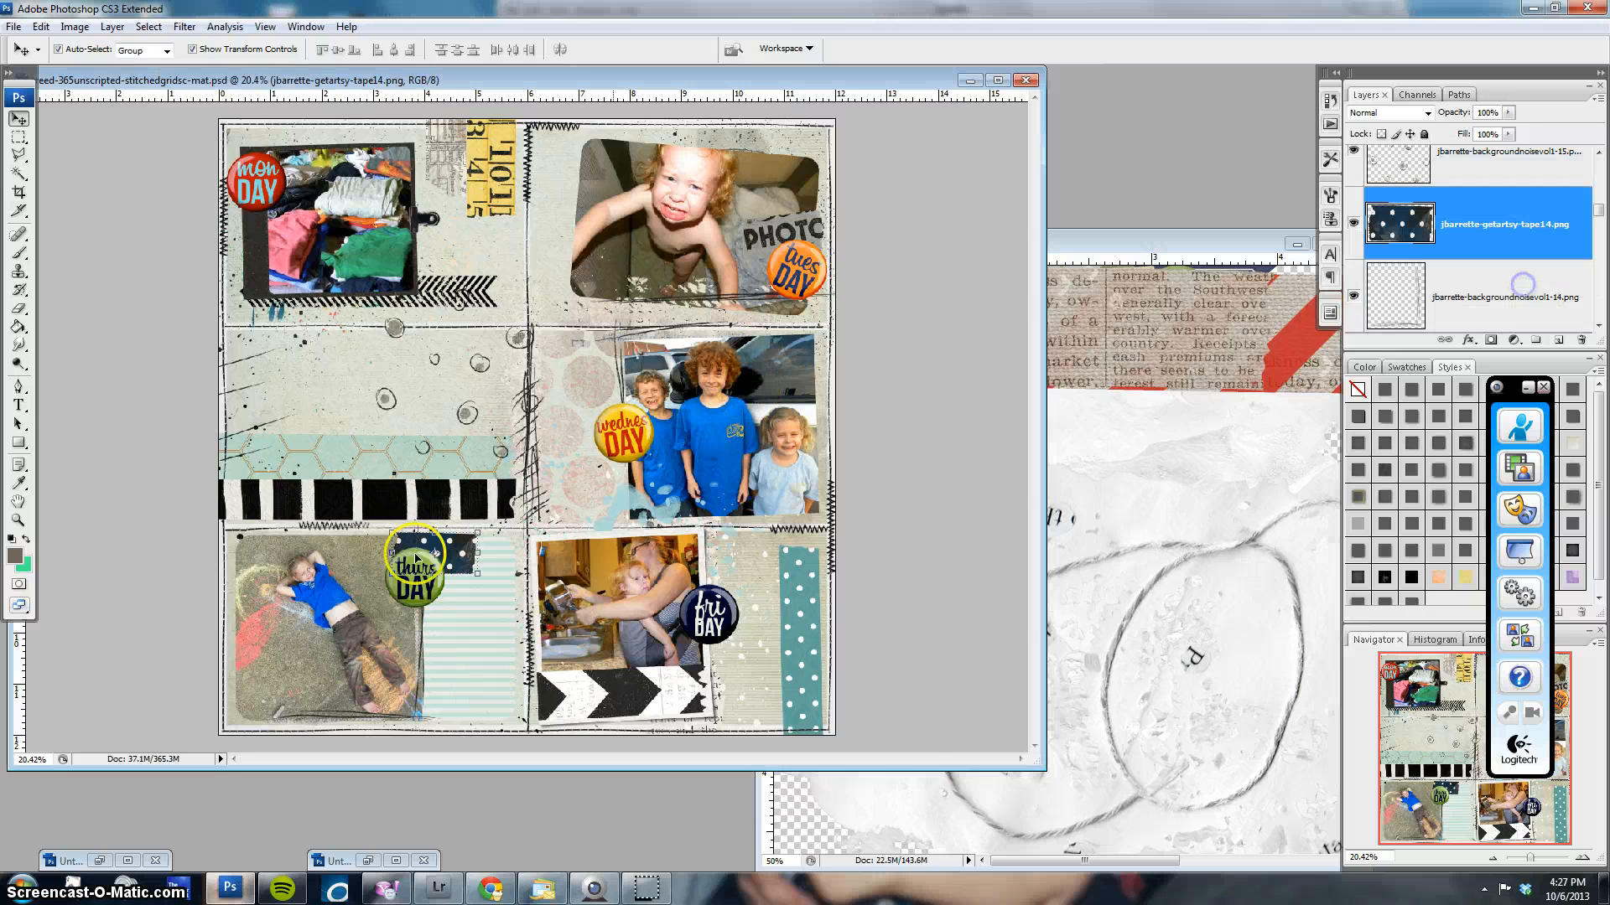
Move the navy polka-dot tape14 to the Thursday block's lower right corner and clip its layer to FILE996.jpg
left_click(443, 553)
left_click_drag(461, 559, 410, 795)
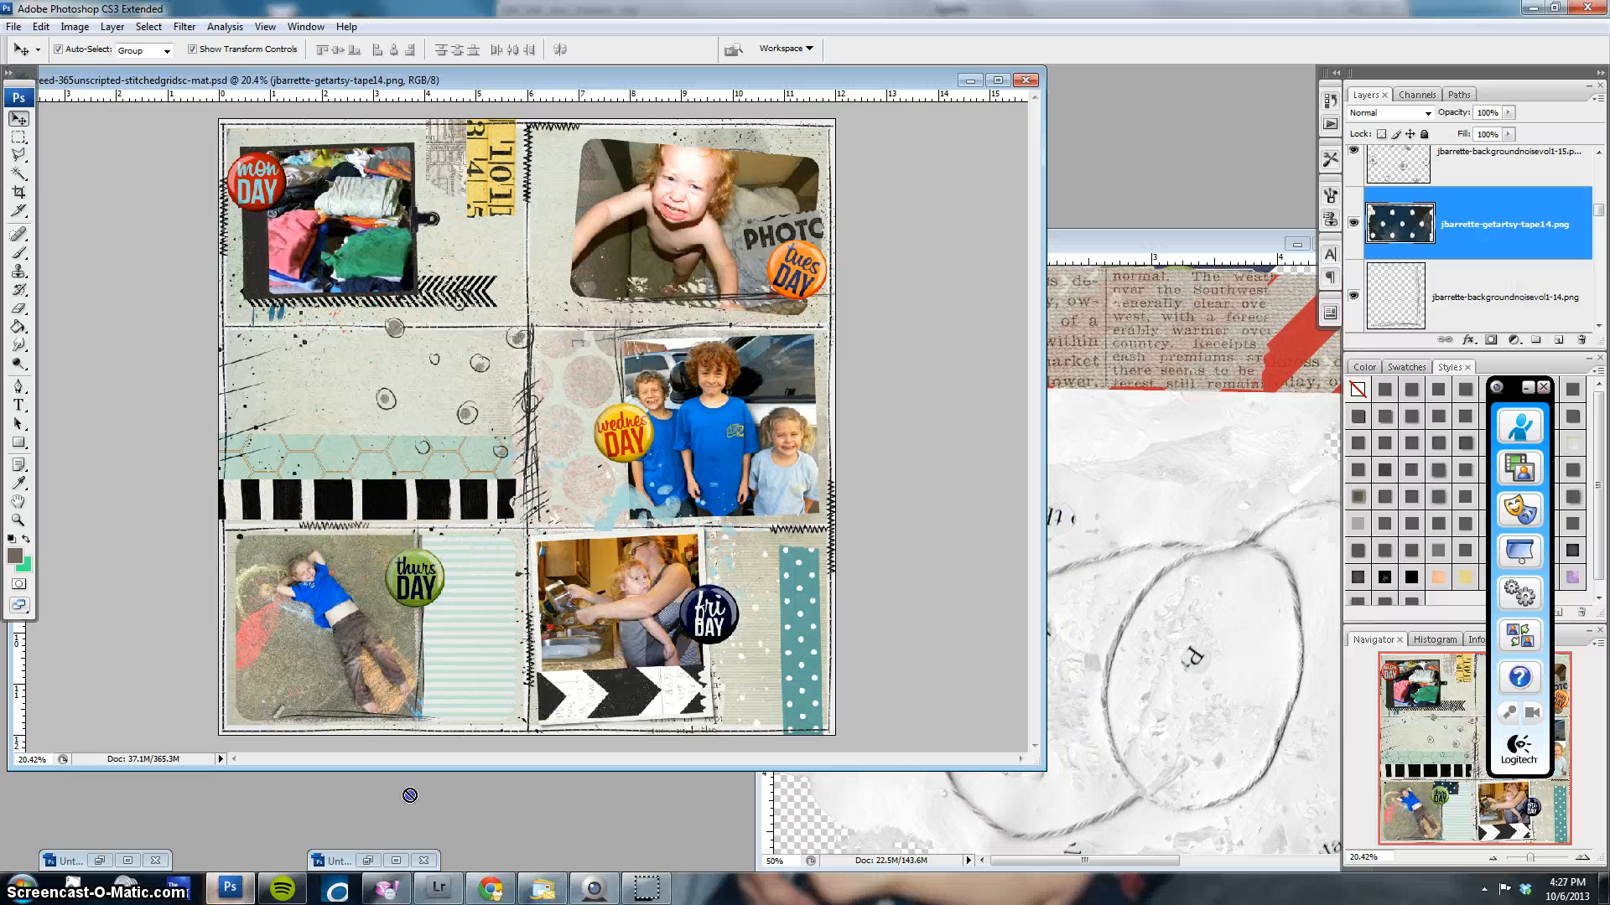
left_click_drag(272, 718, 512, 697)
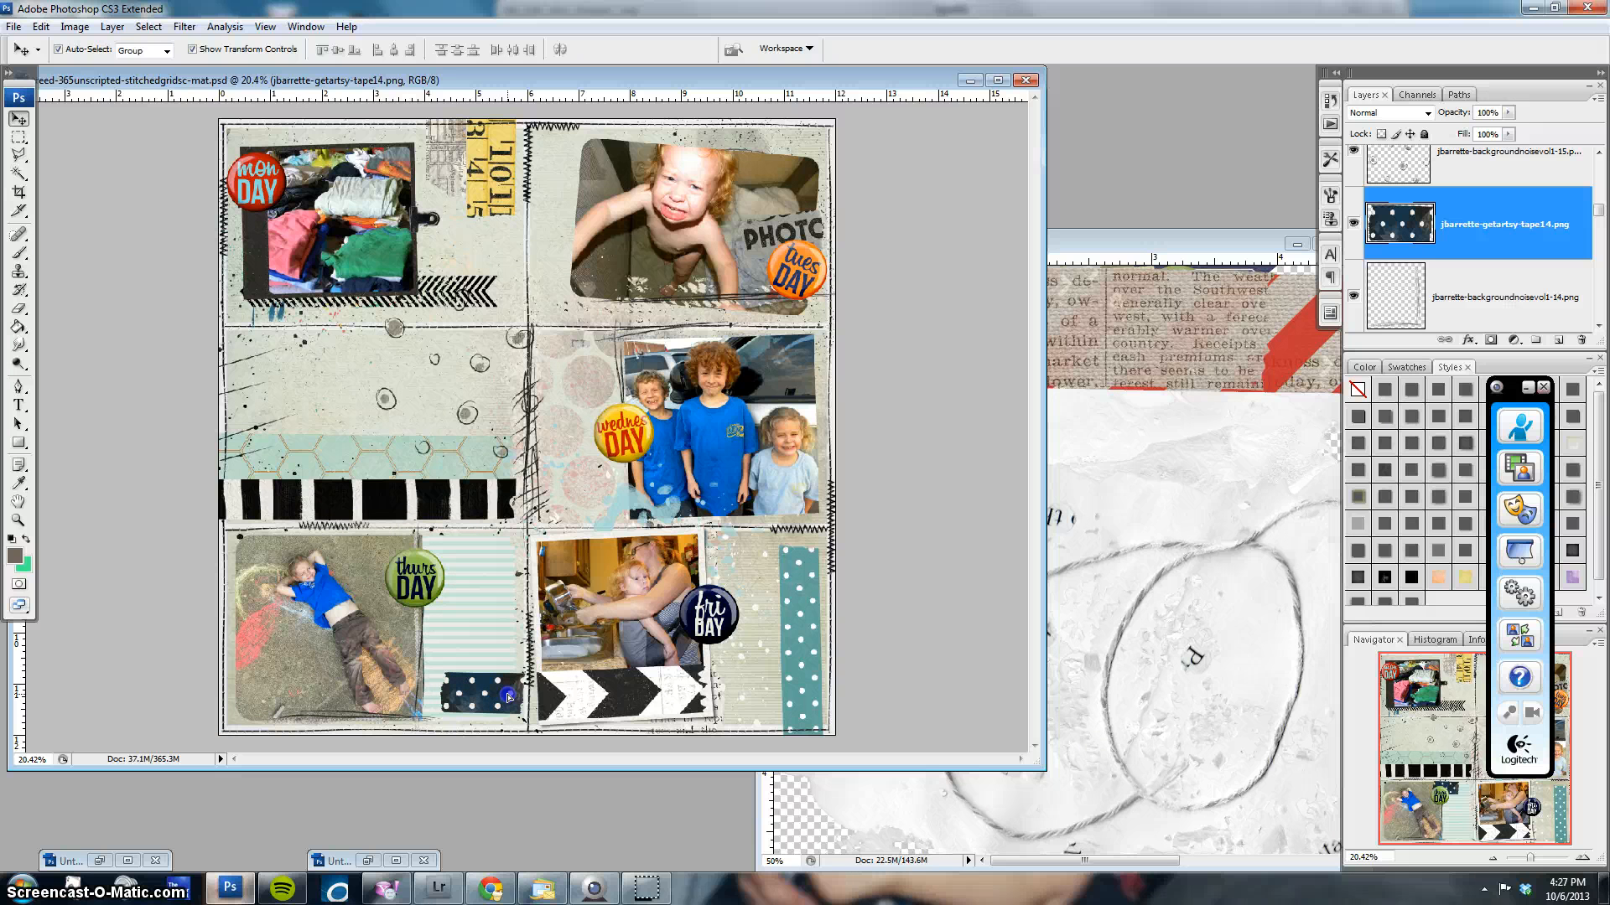
mouse_move(1491, 237)
left_mouse_down()
mouse_move(1457, 448)
mouse_move(1486, 231)
left_mouse_up()
right_click(1496, 211)
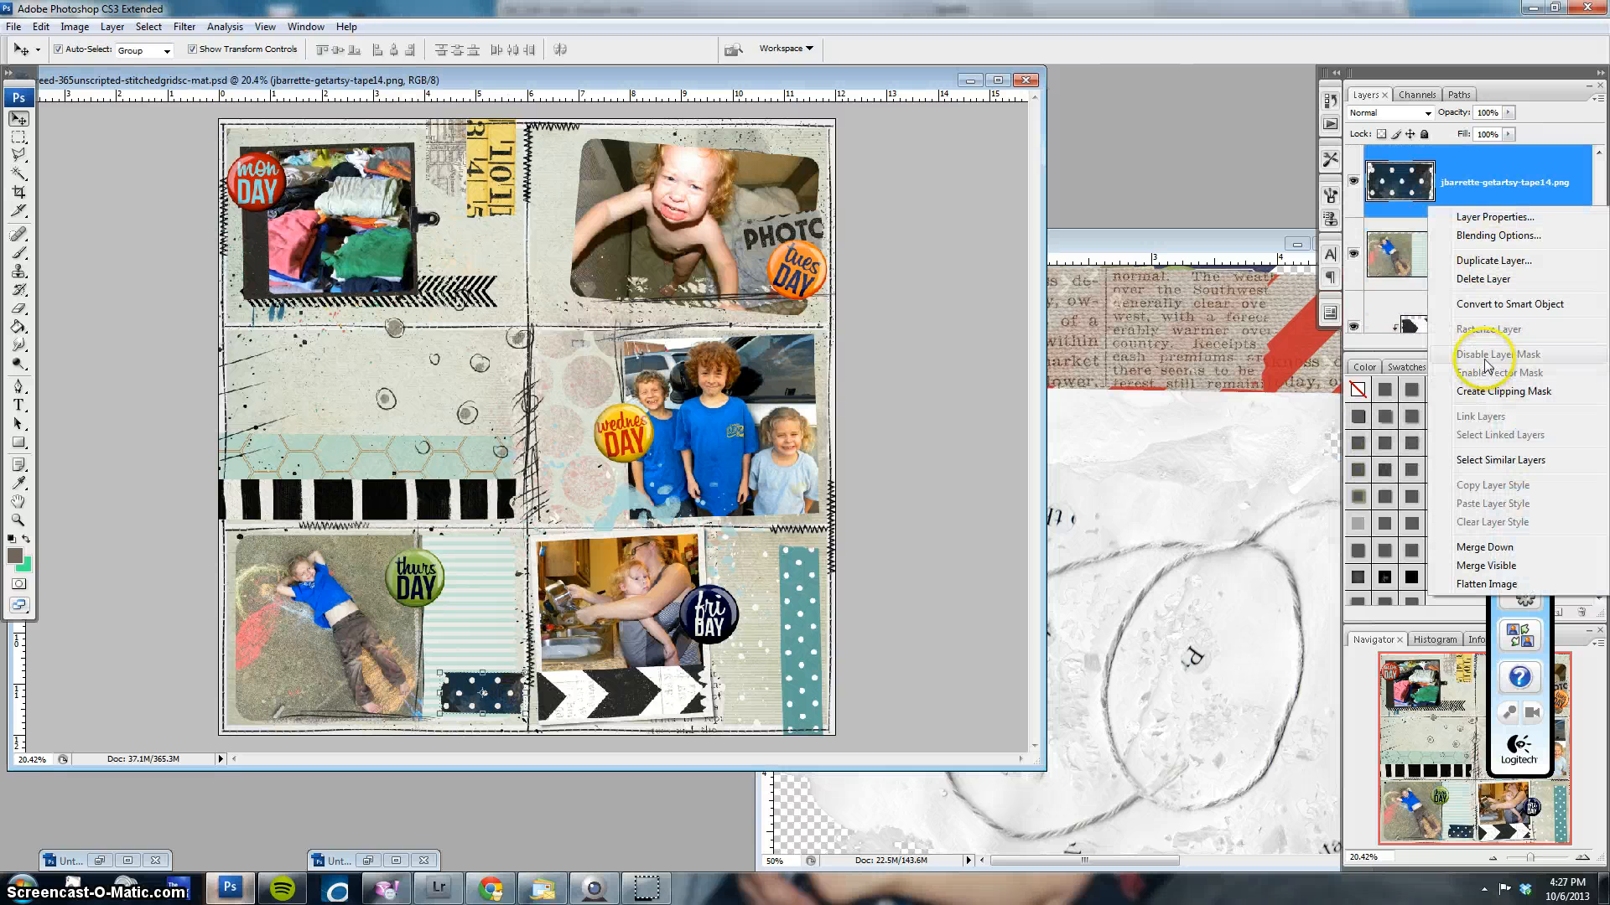
left_click(1497, 390)
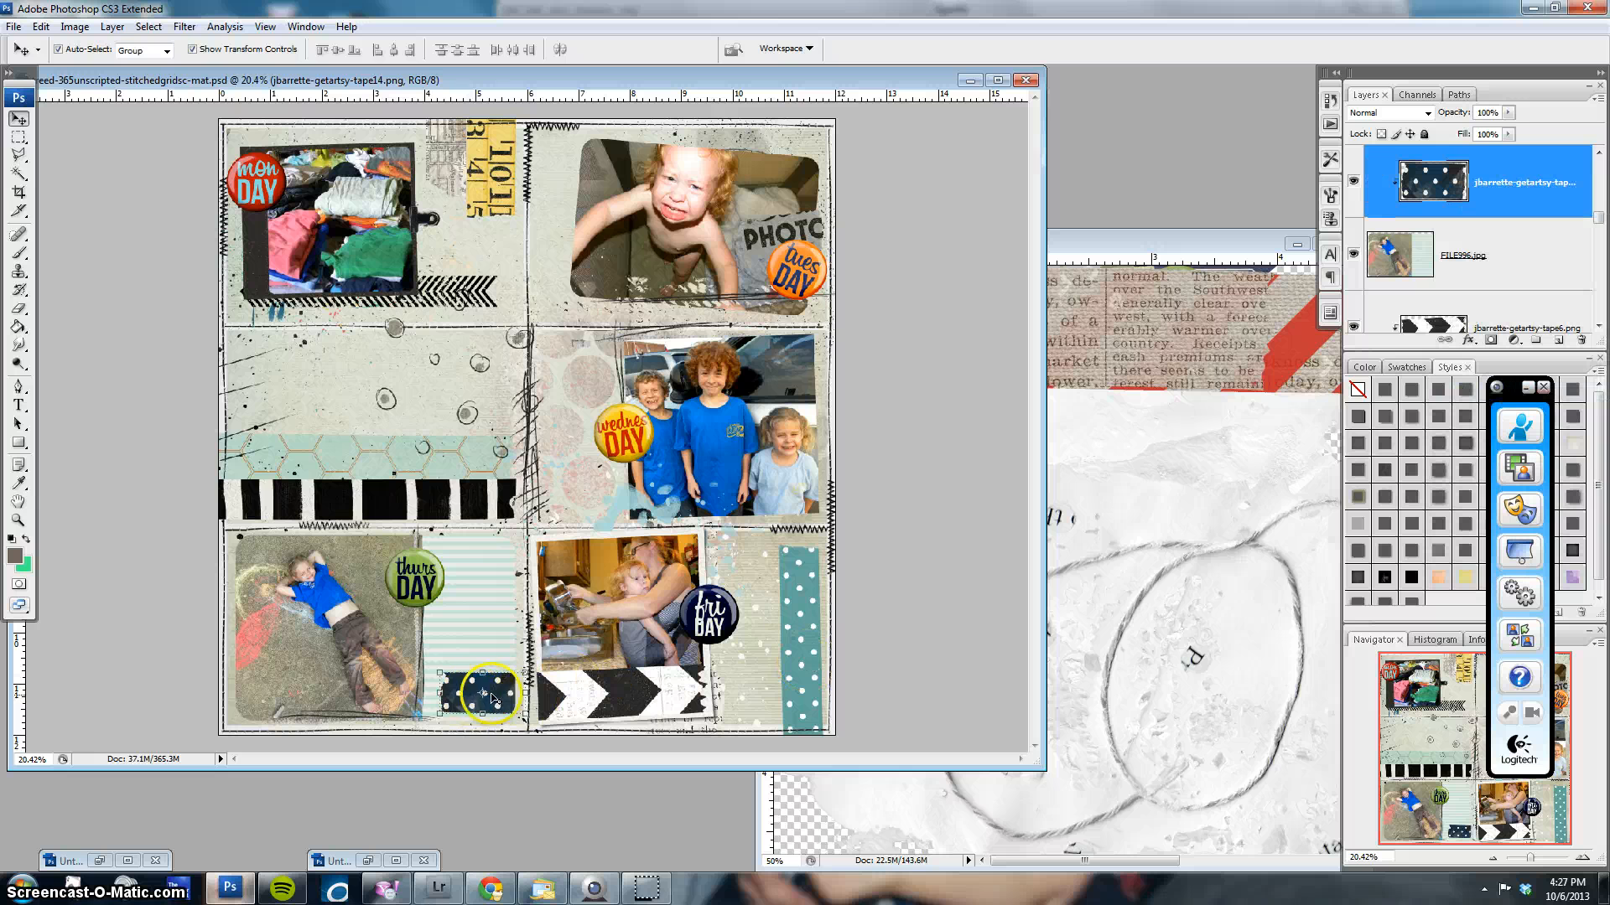
left_click_drag(499, 707, 468, 698)
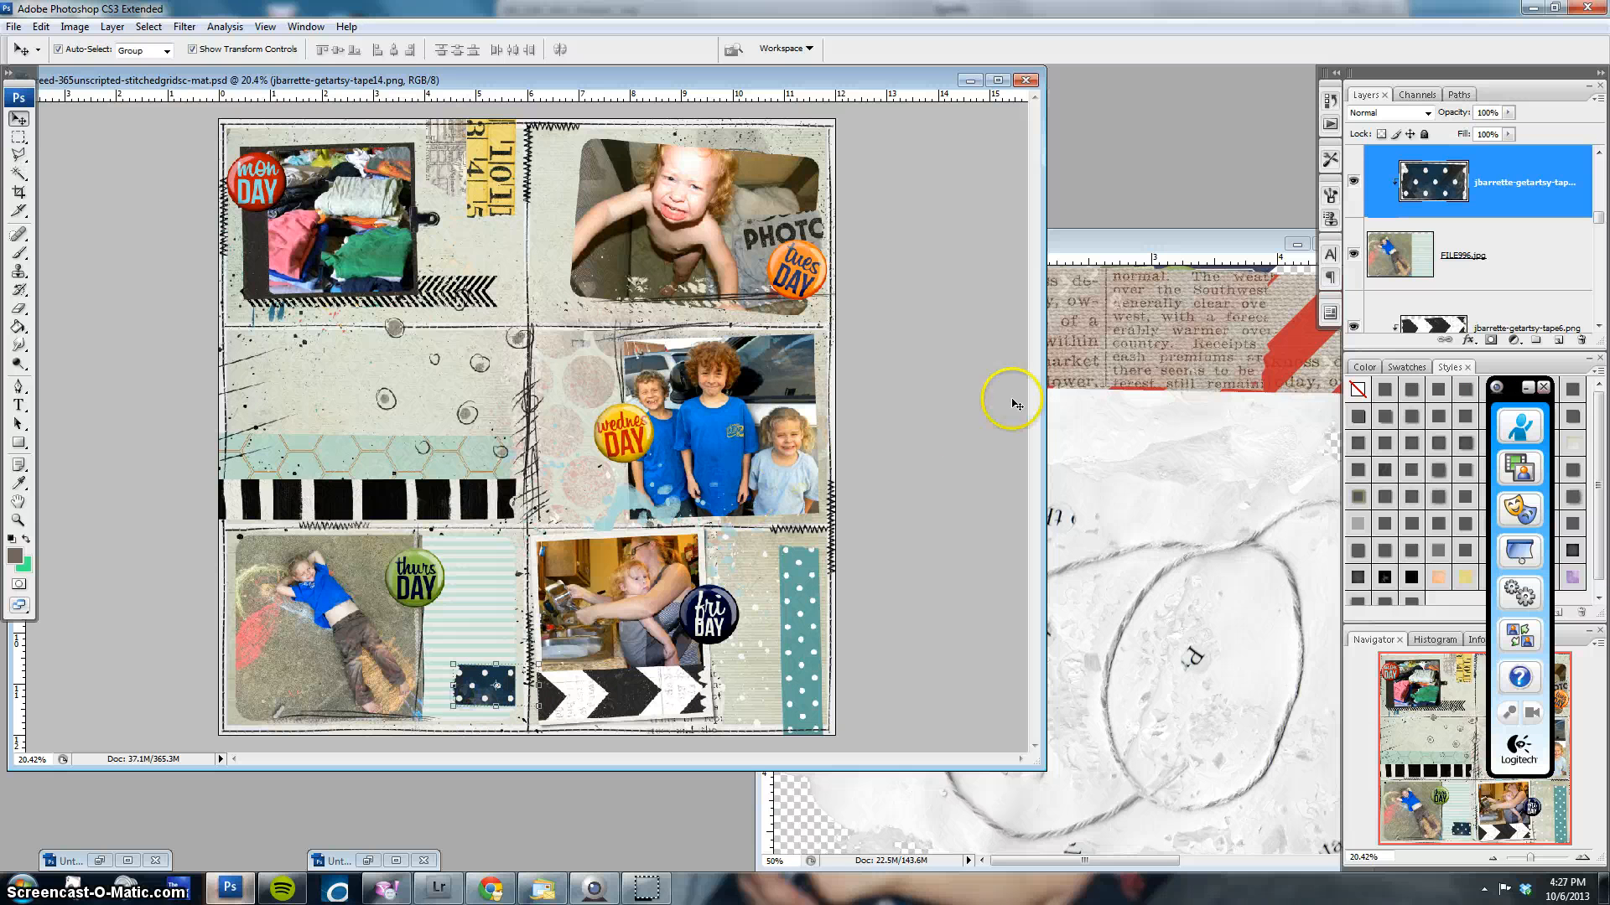
Delete the navy polka-dot tape14 from the Untitled3 elements document
left_click(1093, 359)
left_click(957, 322)
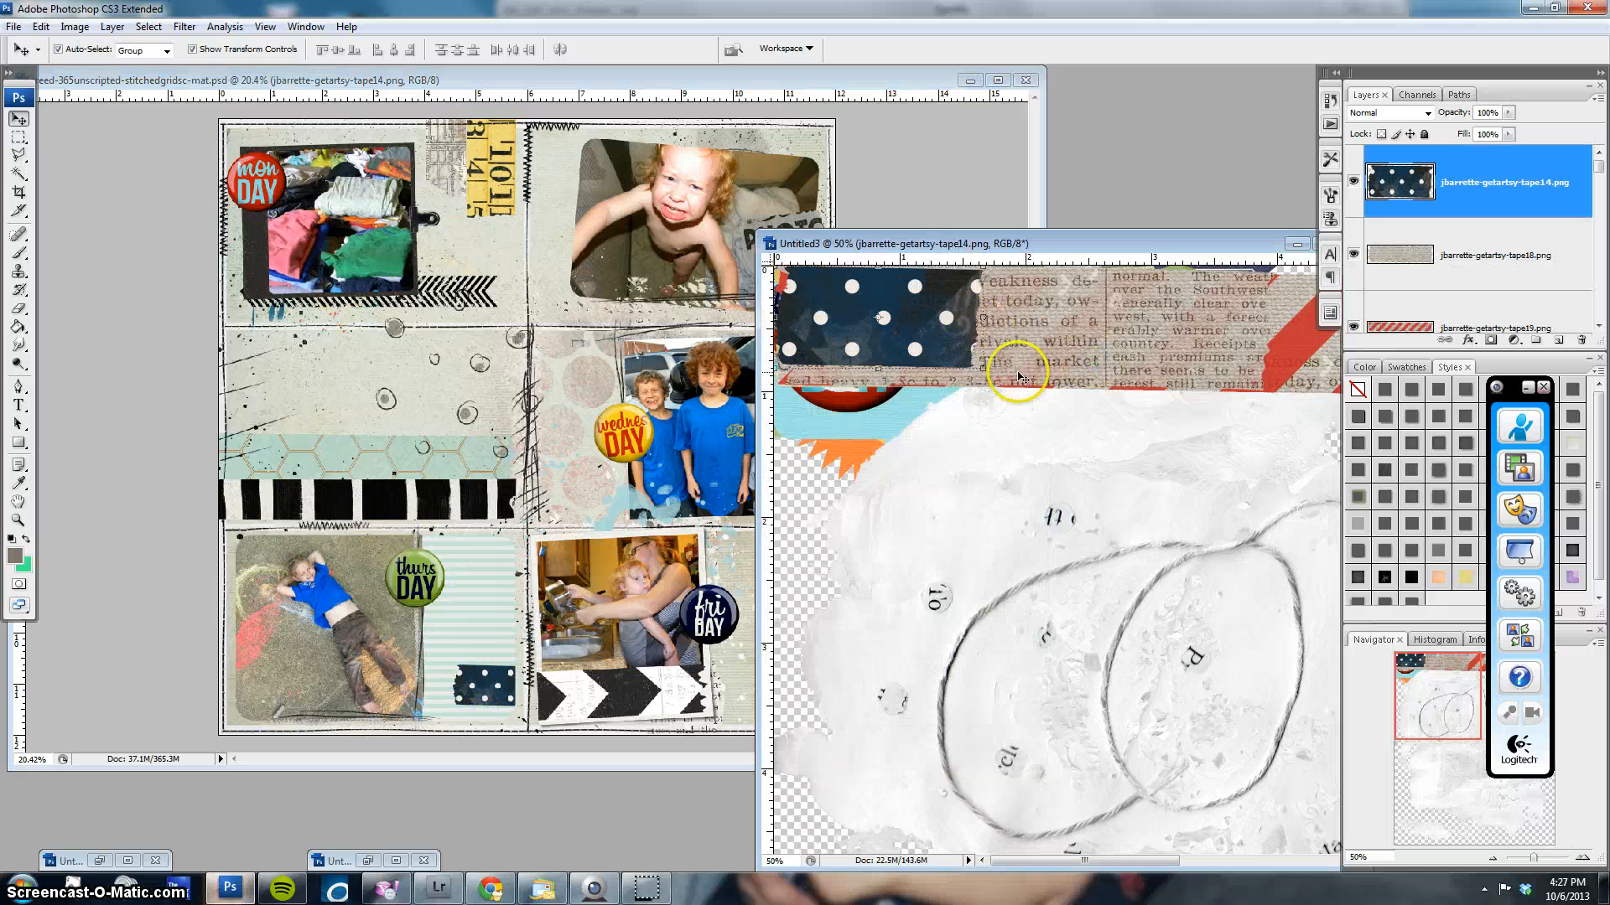
key("Delete")
Place the newsprint tape18 beside the Thursday badge, clipped to FILE996.jpg, and delete the navy polka-dot tape14 from the page
left_click_drag(890, 309, 476, 684)
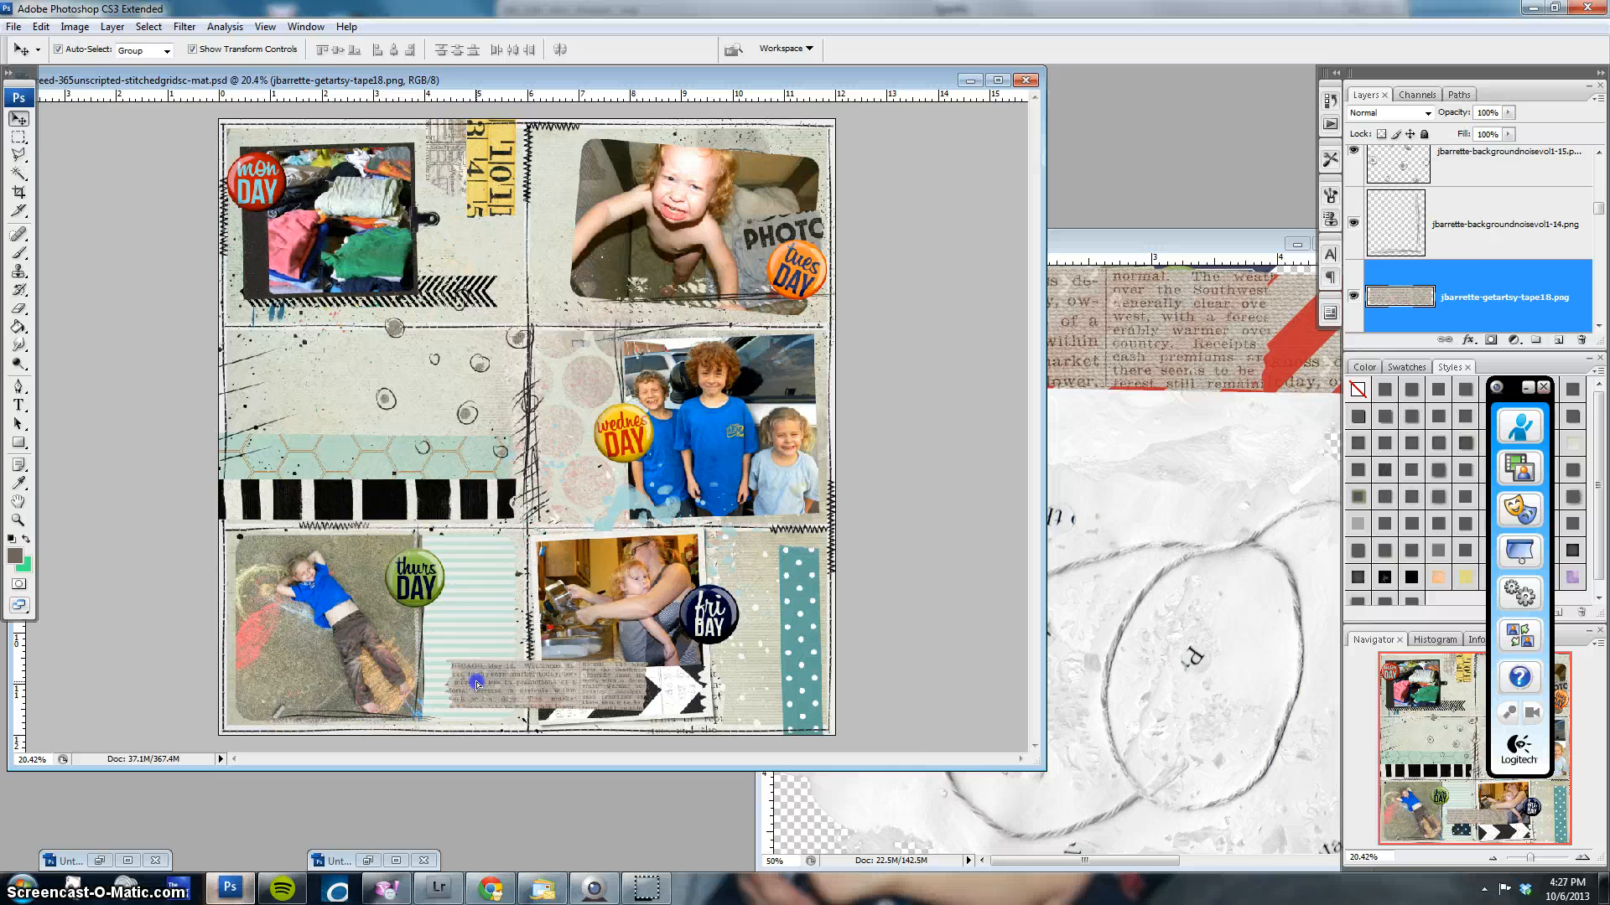
left_click_drag(1497, 285, 1492, 268)
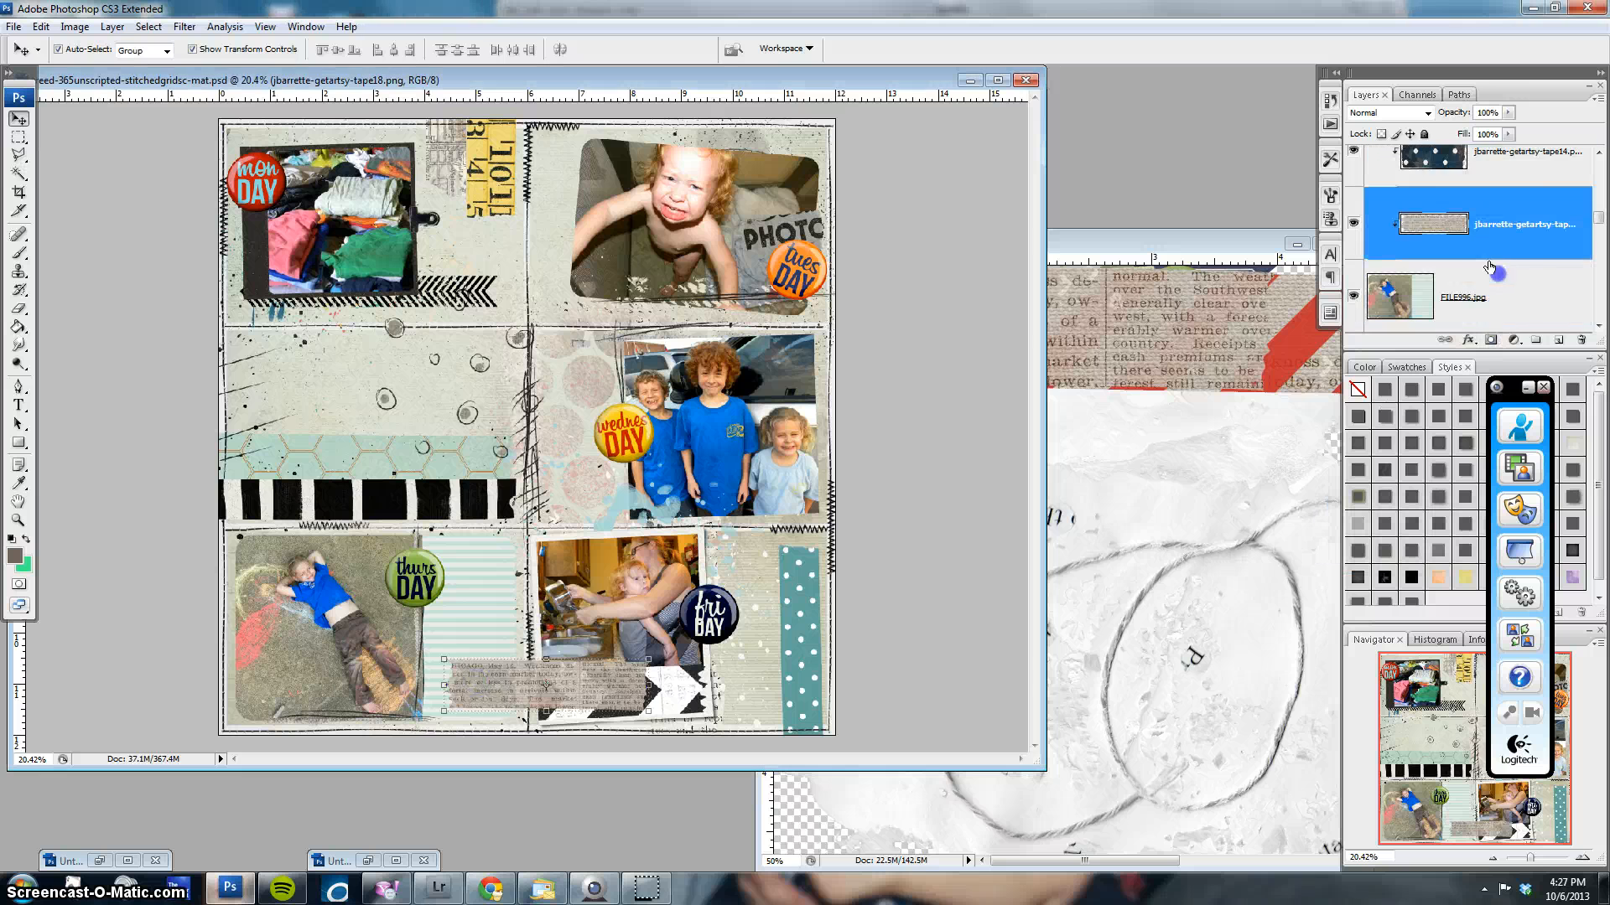
left_click(1519, 165)
key("Delete")
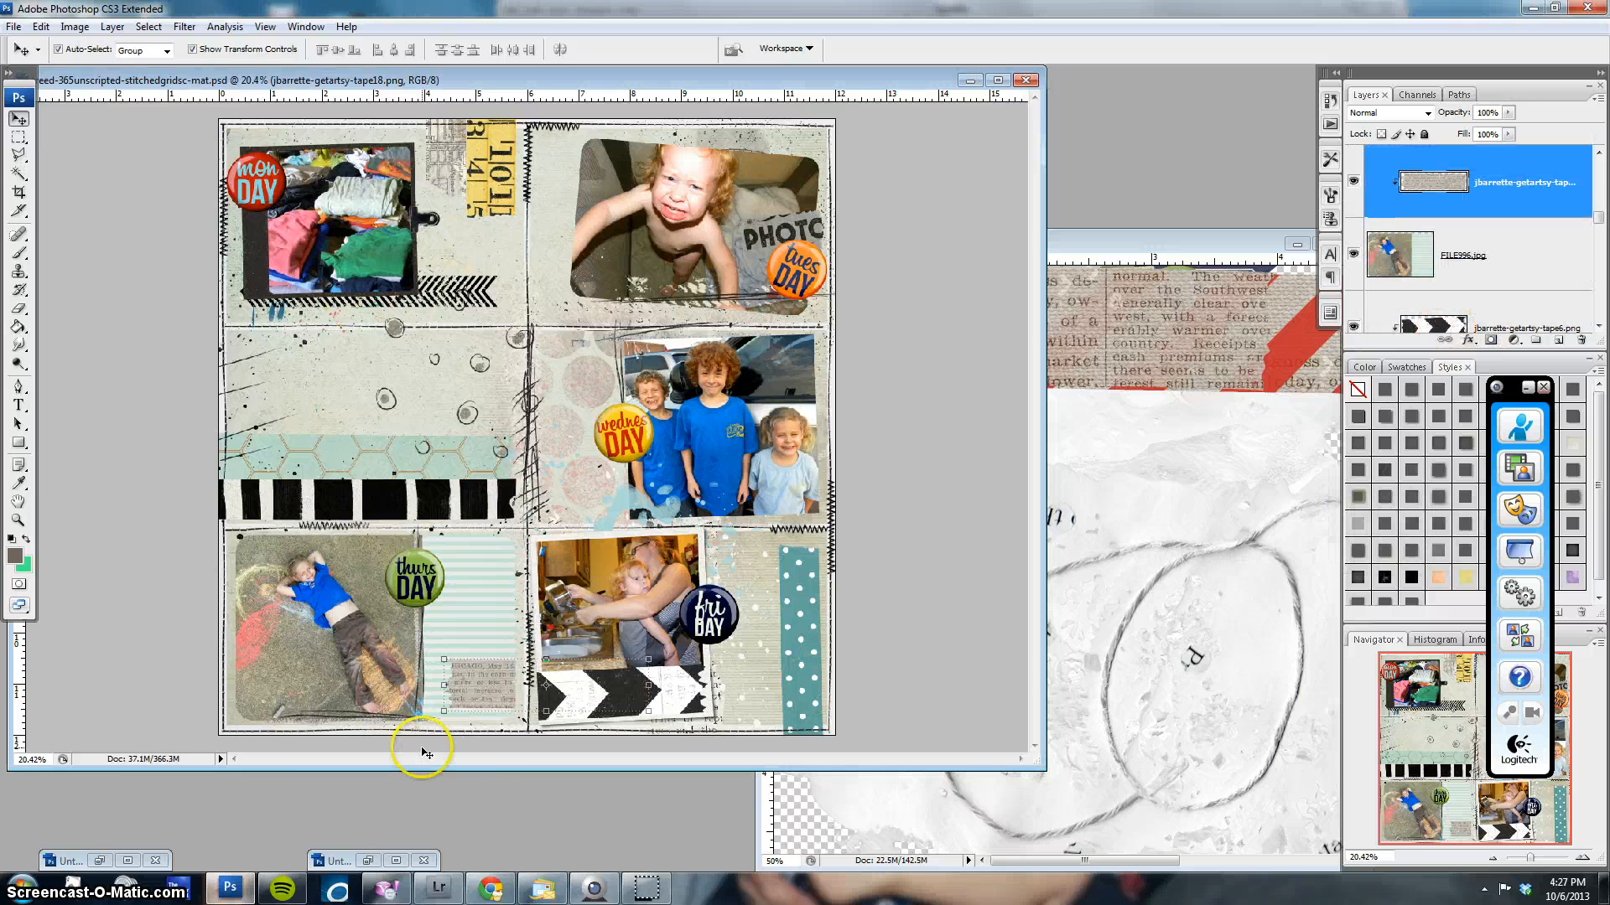
left_click_drag(480, 678, 386, 569)
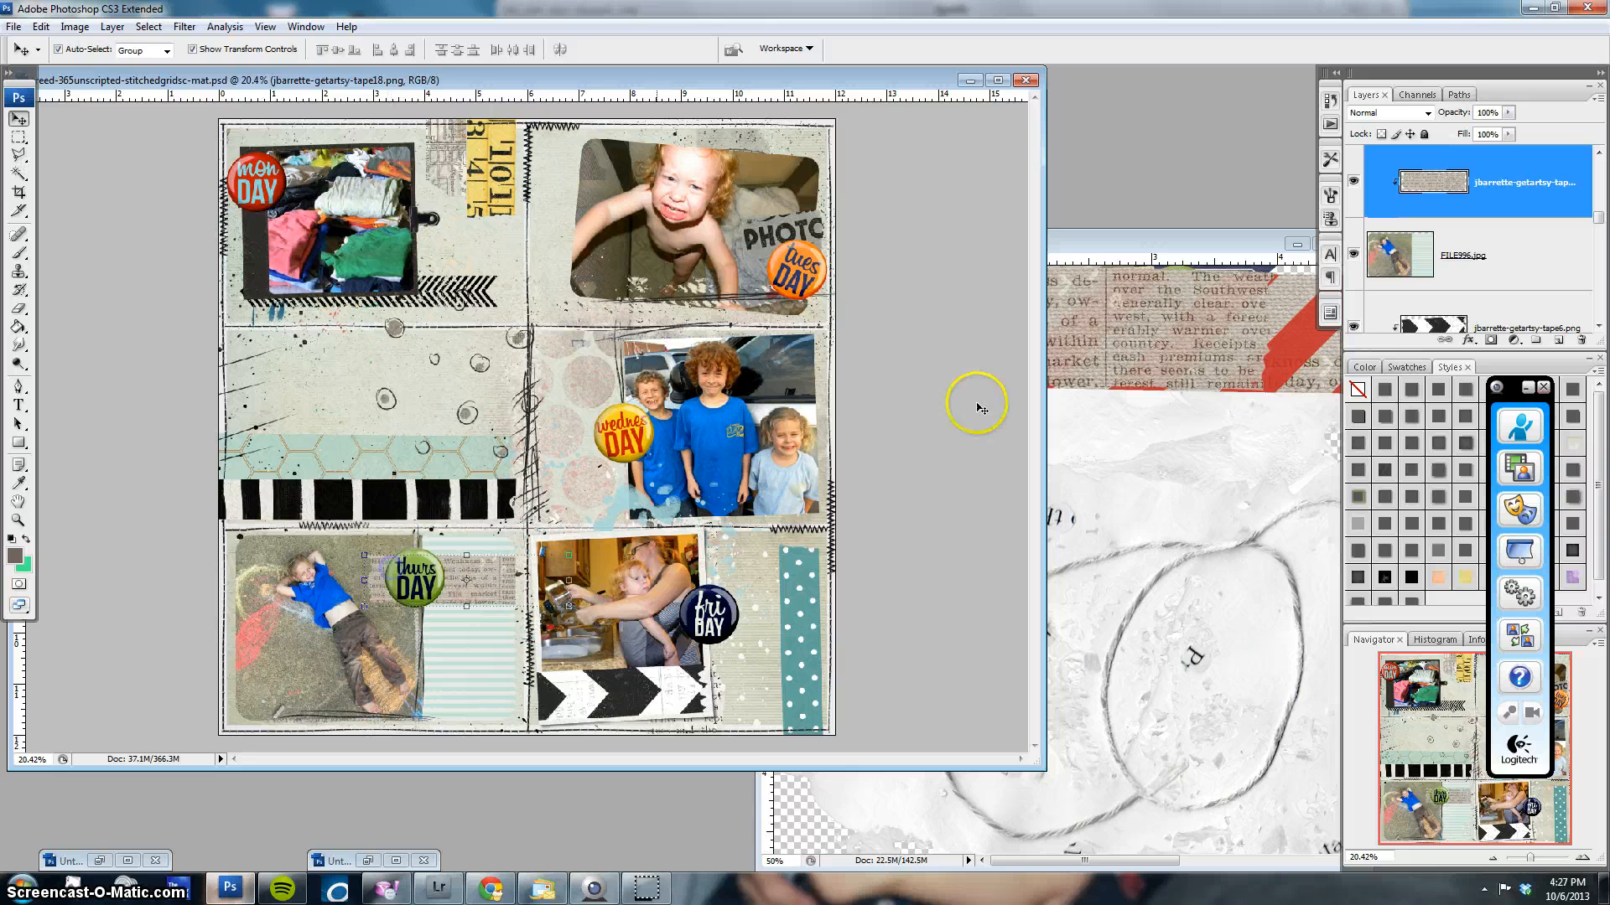
Delete the newsprint tape18 from the Untitled3 elements document
left_click(1129, 401)
key("Delete")
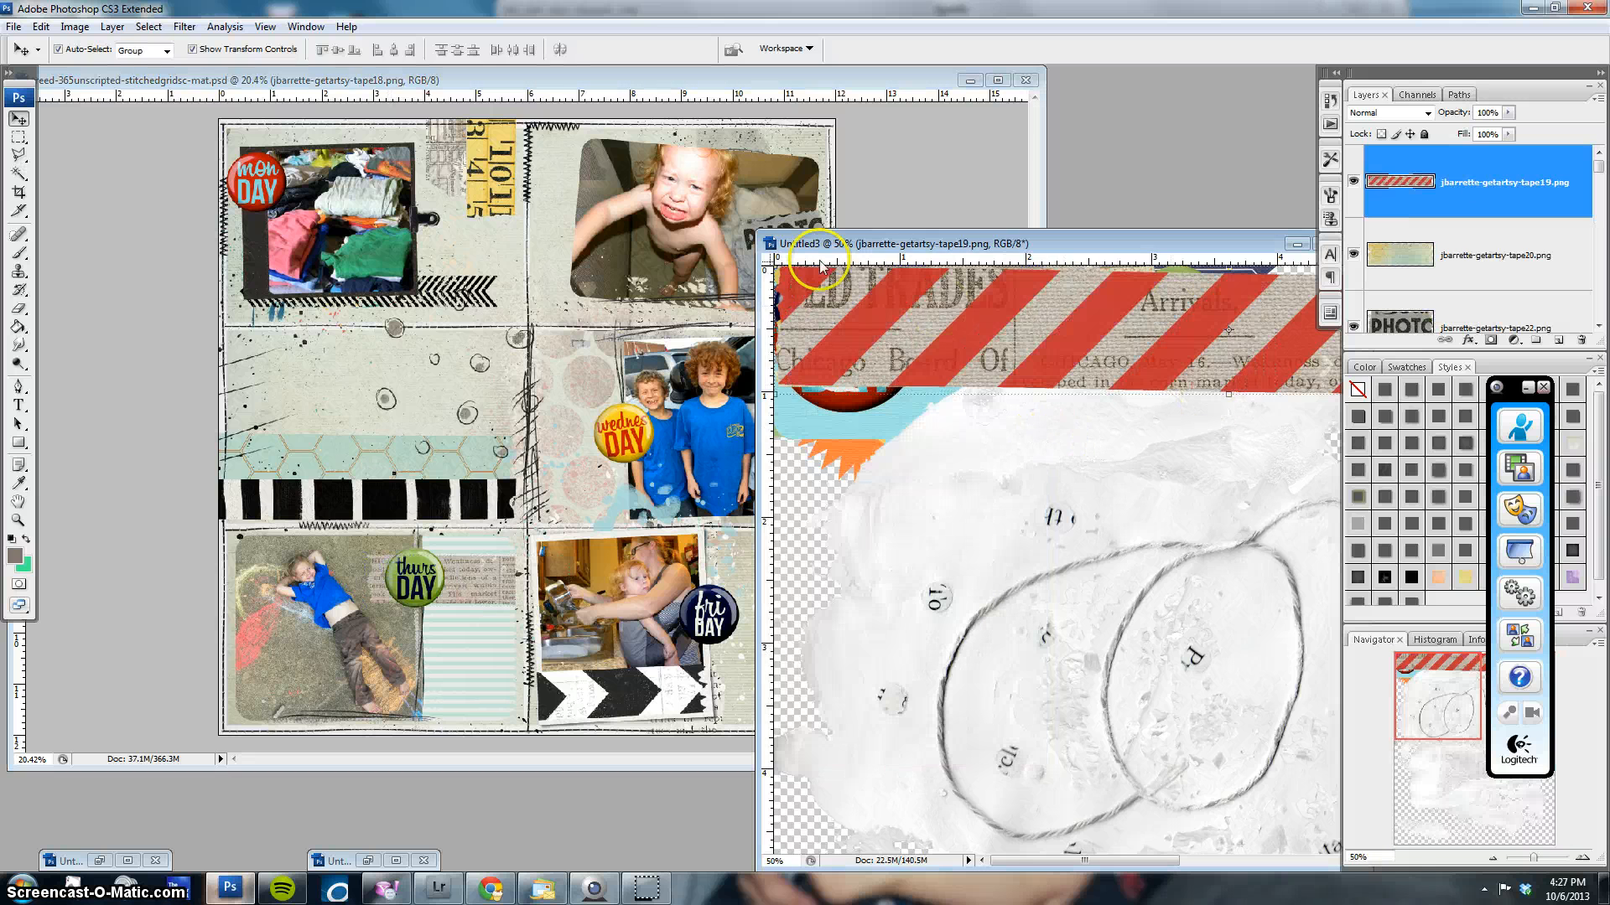
left_click_drag(919, 303, 581, 270)
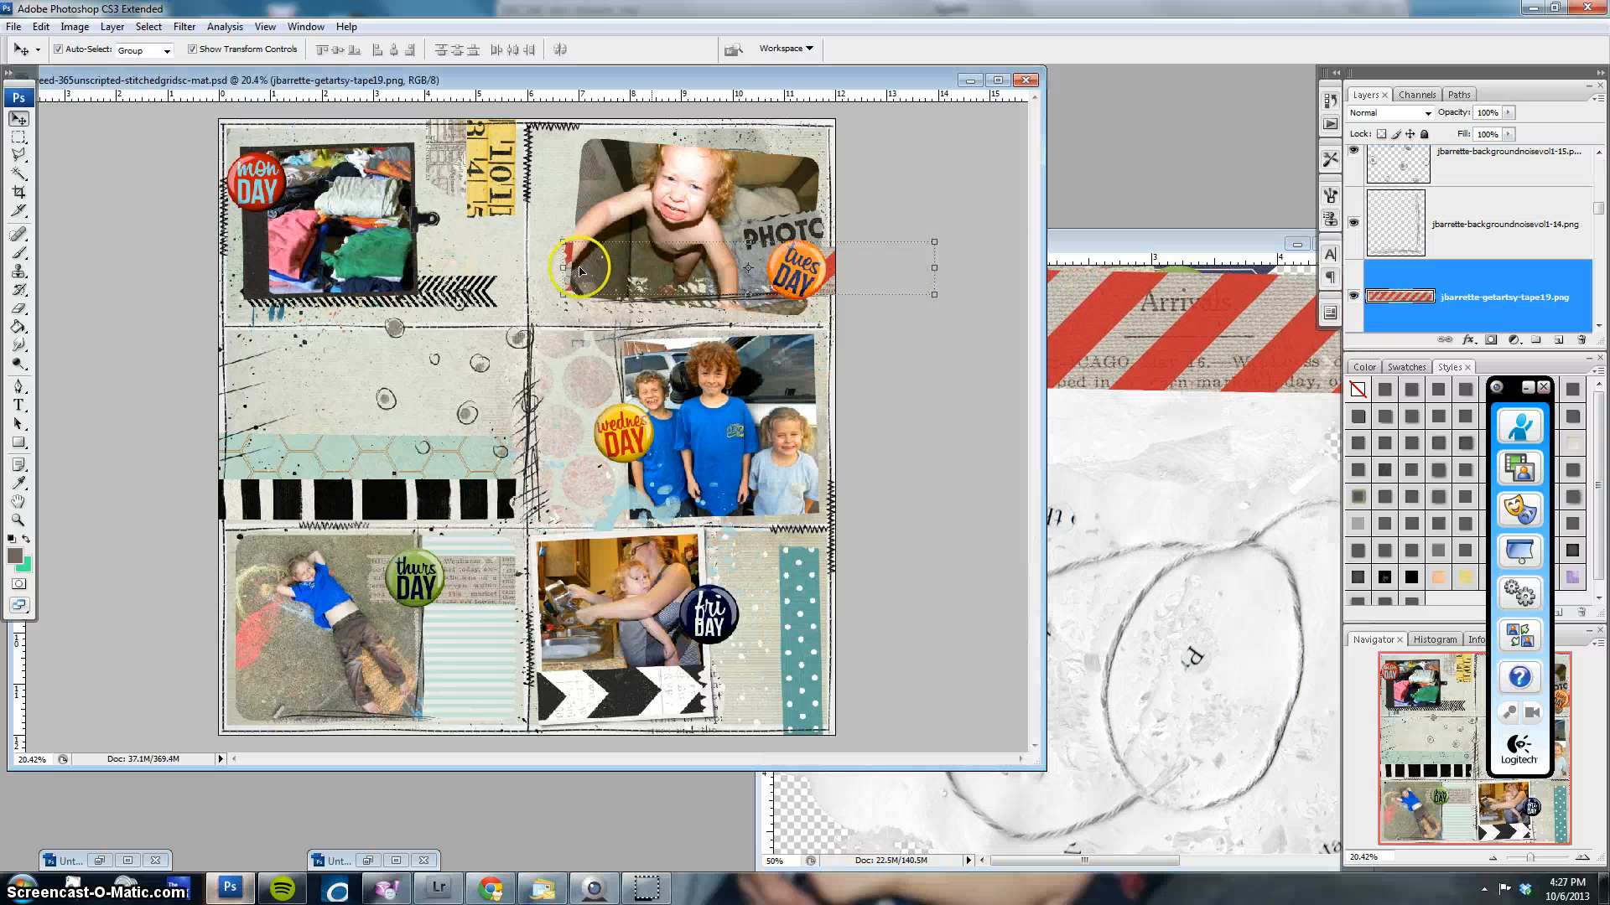
key("ctrl+t")
left_click_drag(890, 273, 759, 113)
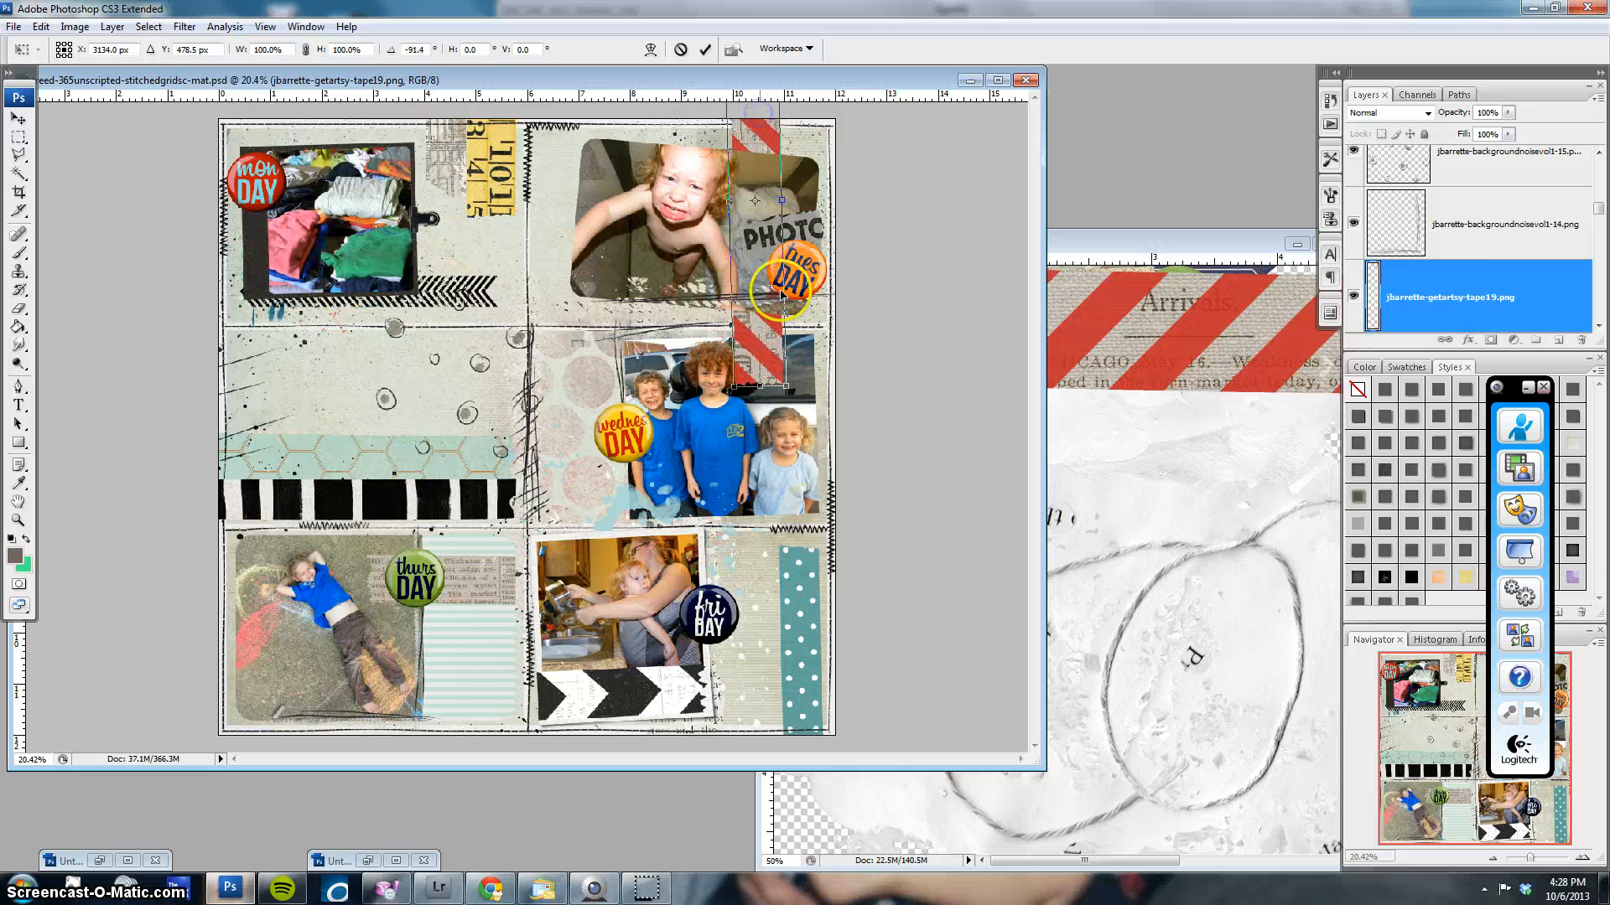
left_click(754, 382)
left_click_drag(753, 379, 579, 422)
key("ctrl+z")
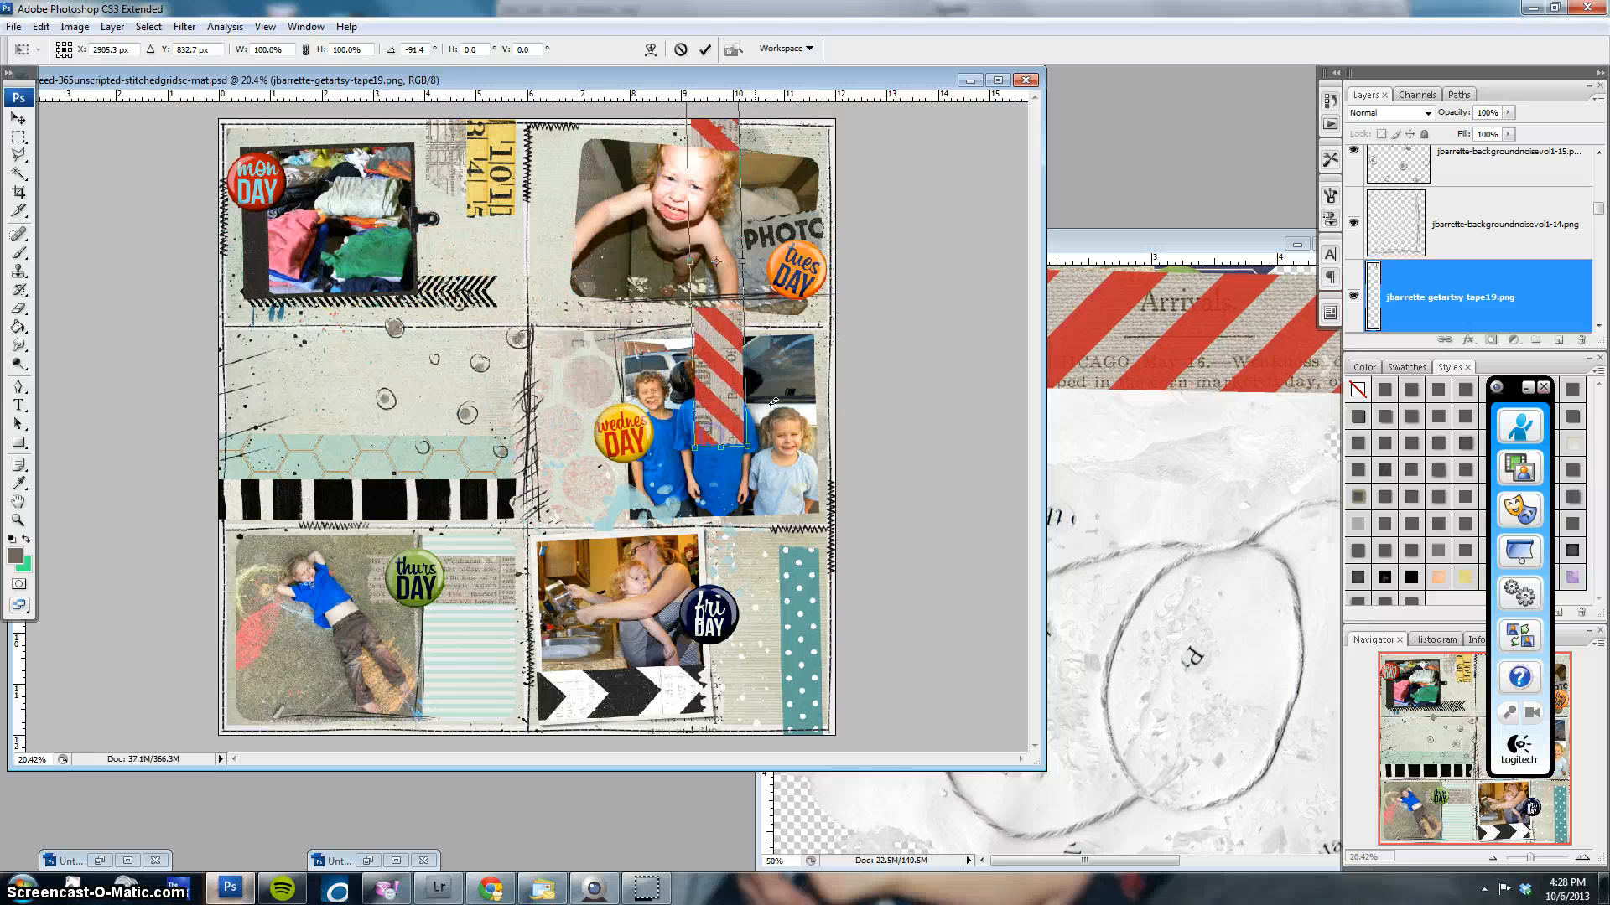
key("Escape")
Delete the red-striped tape19, the speckled tape20 and the PHOTO tape22 from the Untitled3 elements document
left_click(1195, 342)
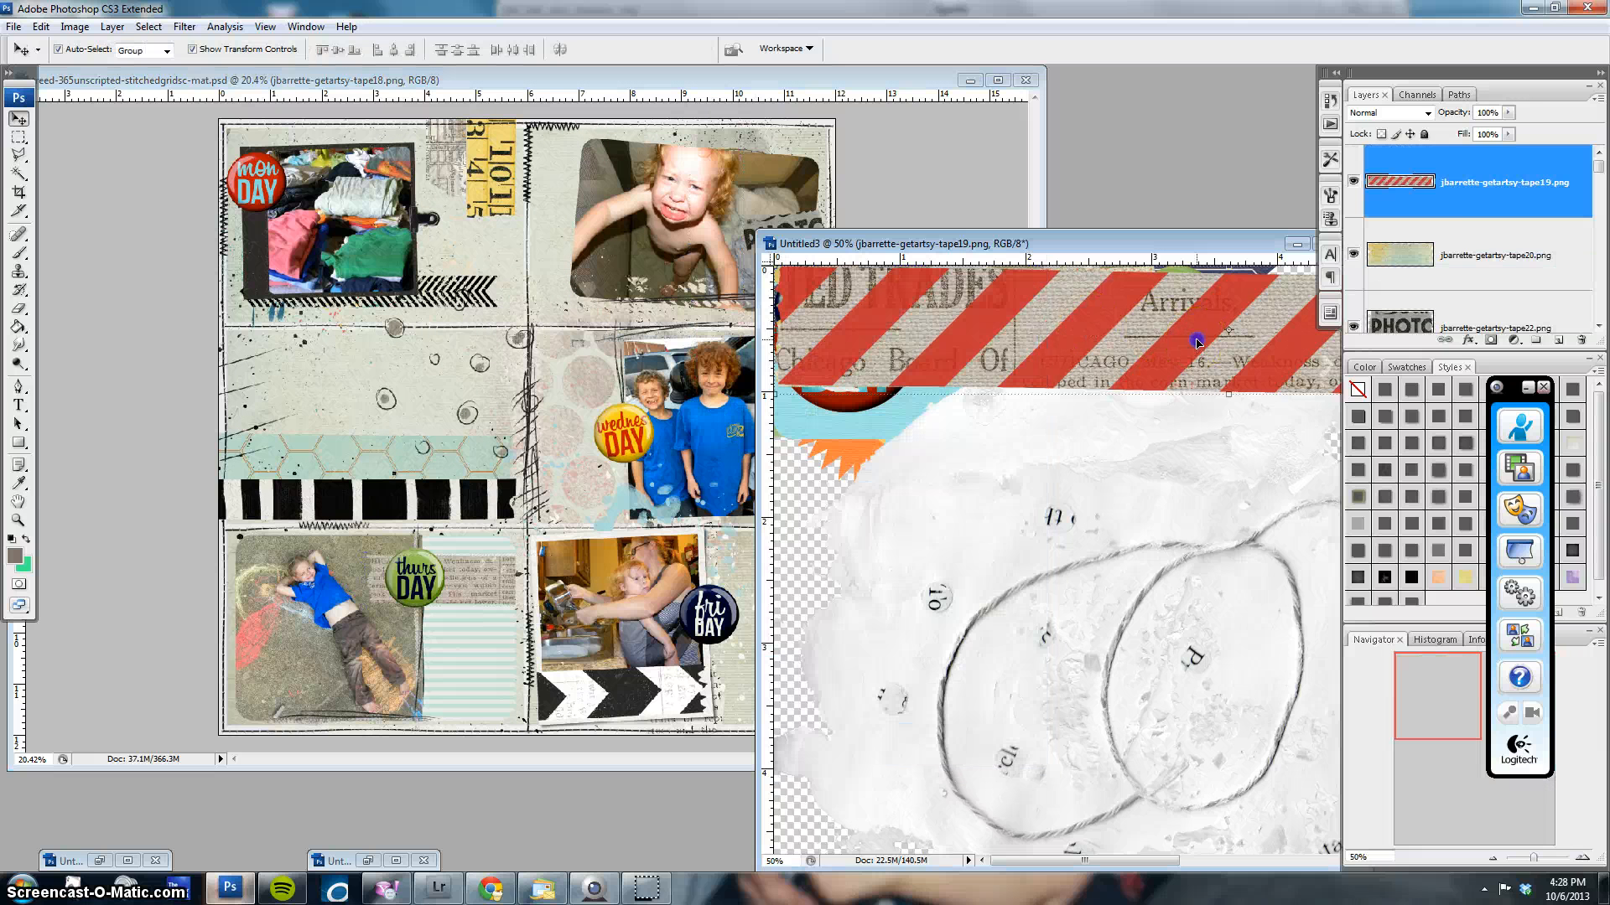
key("Delete")
left_click(1544, 255)
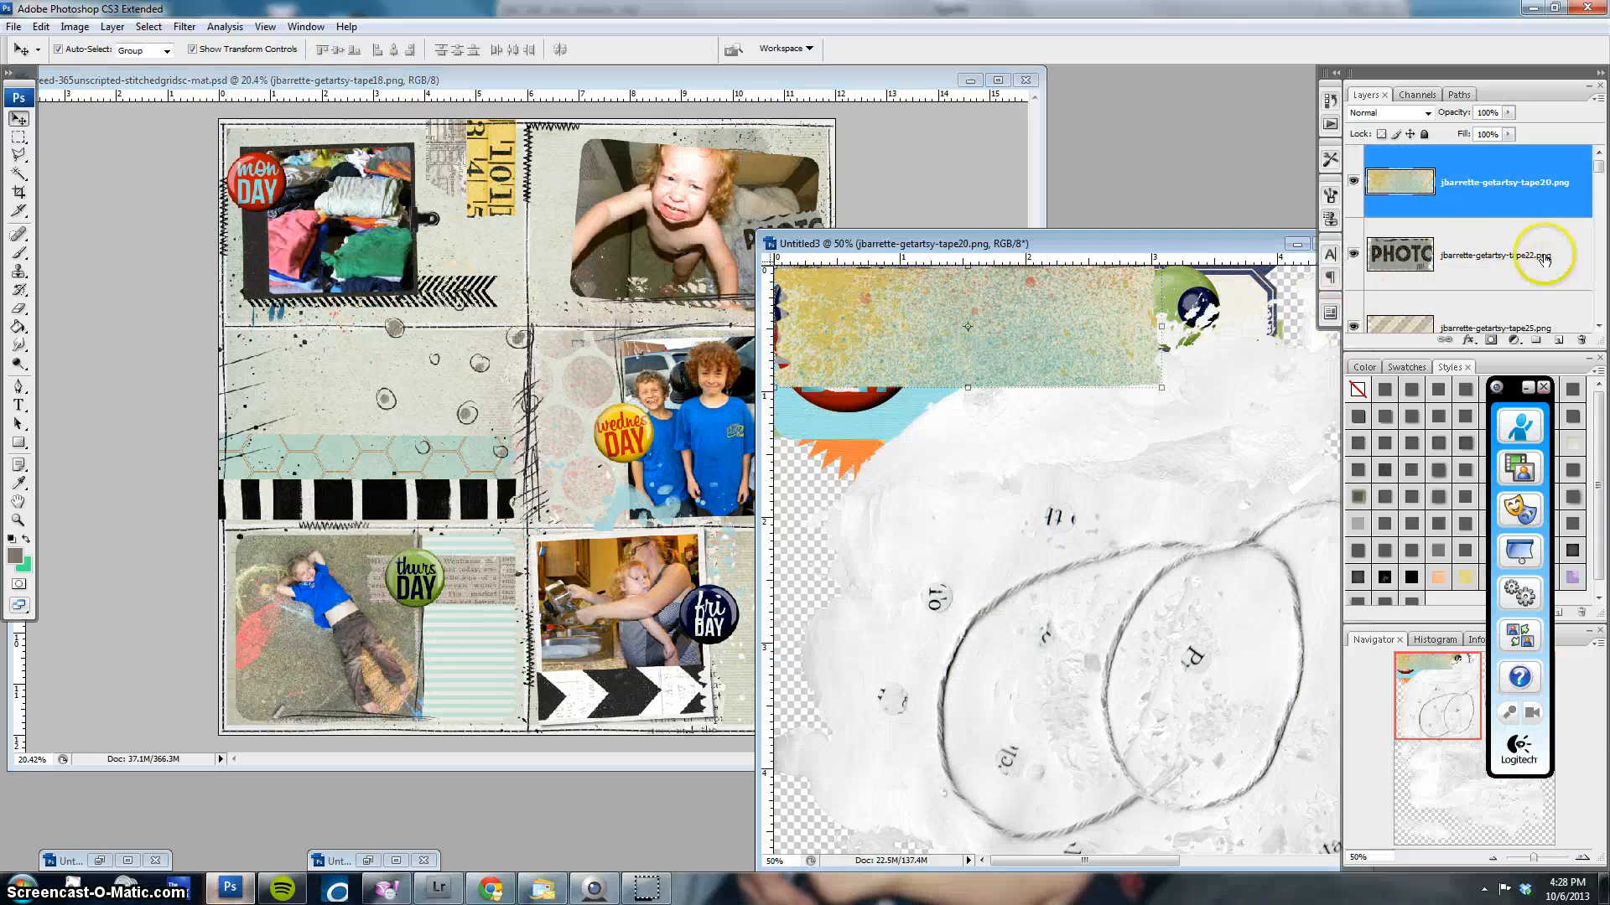
key("Delete")
left_click(1537, 194)
key("Delete")
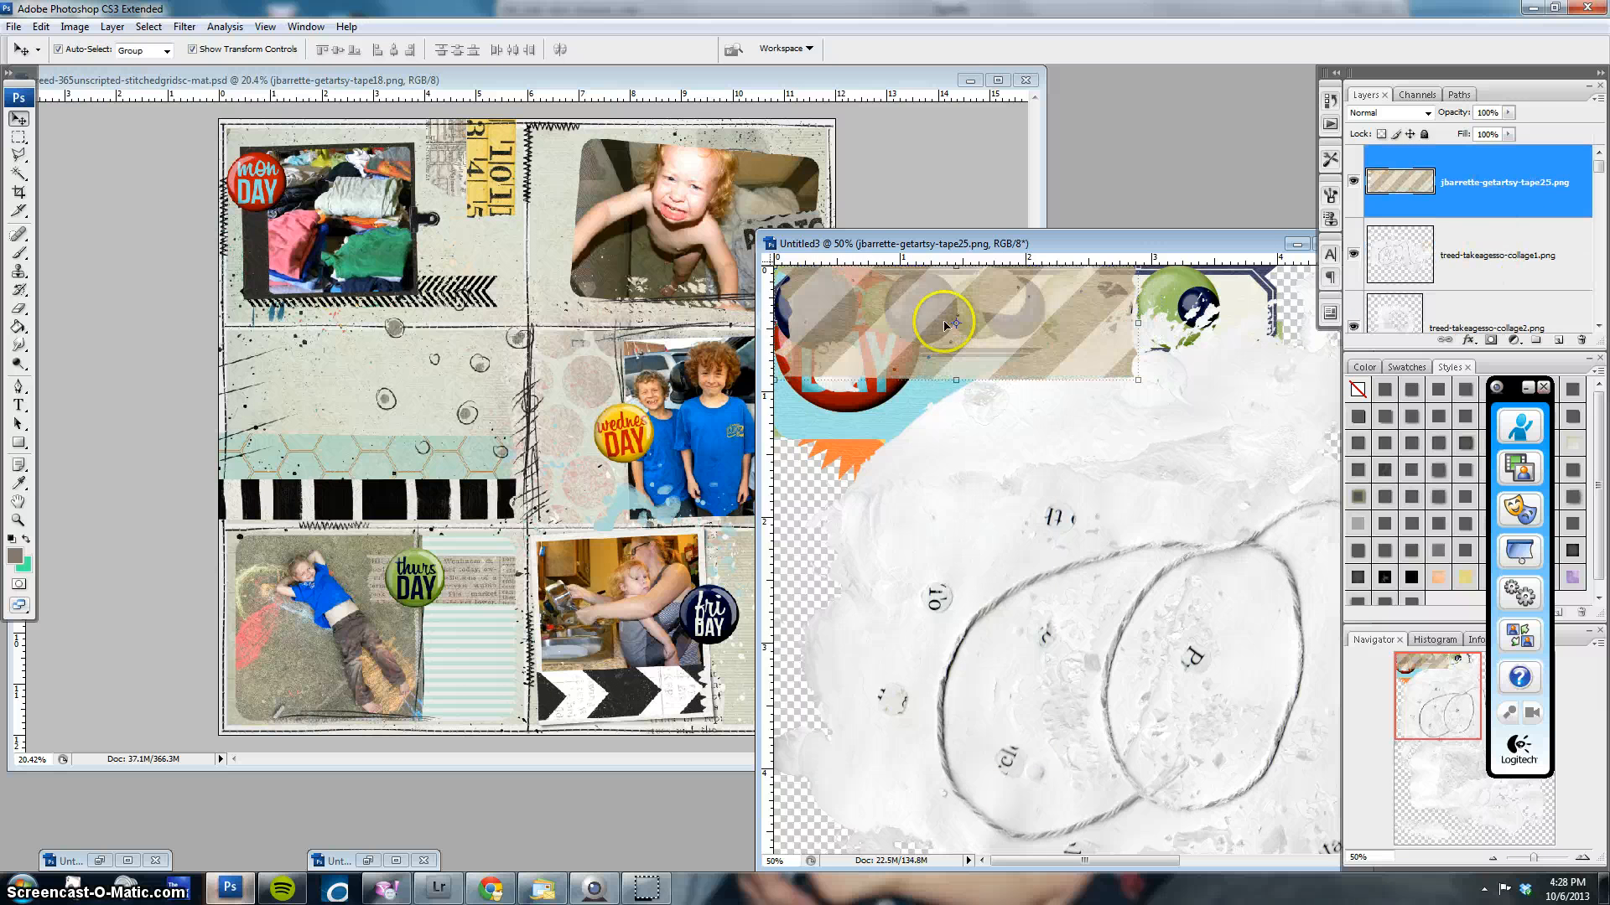
Place the beige striped tape25 over the Tuesday photo's upper right corner, rotate it slightly, and return to the Untitled3 elements document
left_click_drag(906, 322, 745, 160)
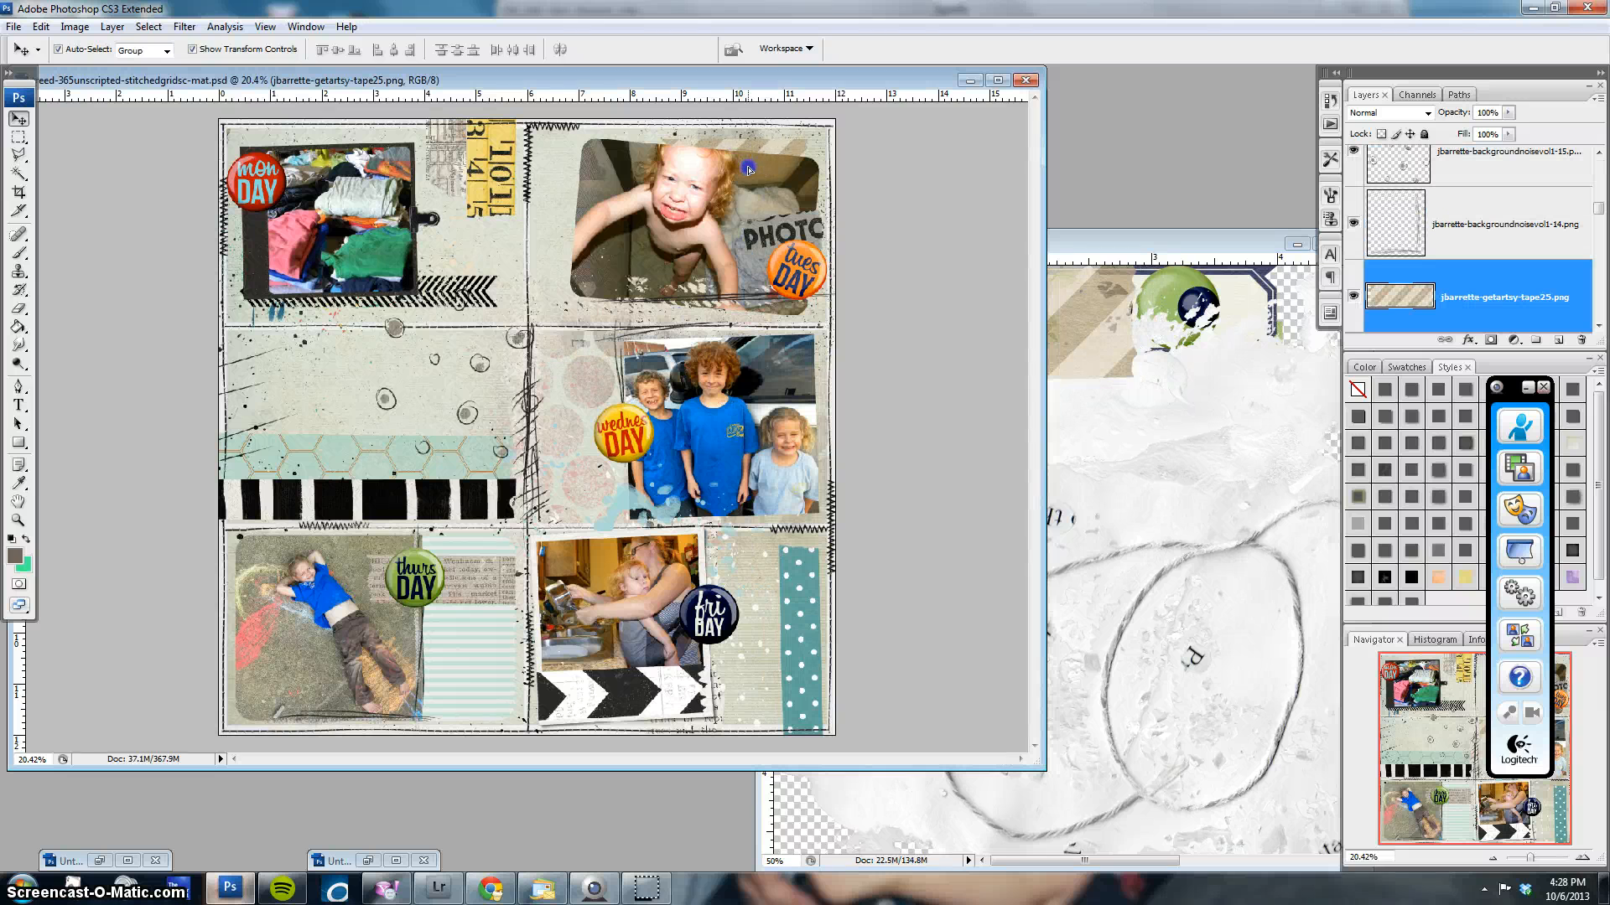
left_click_drag(822, 149, 826, 151)
key("Return")
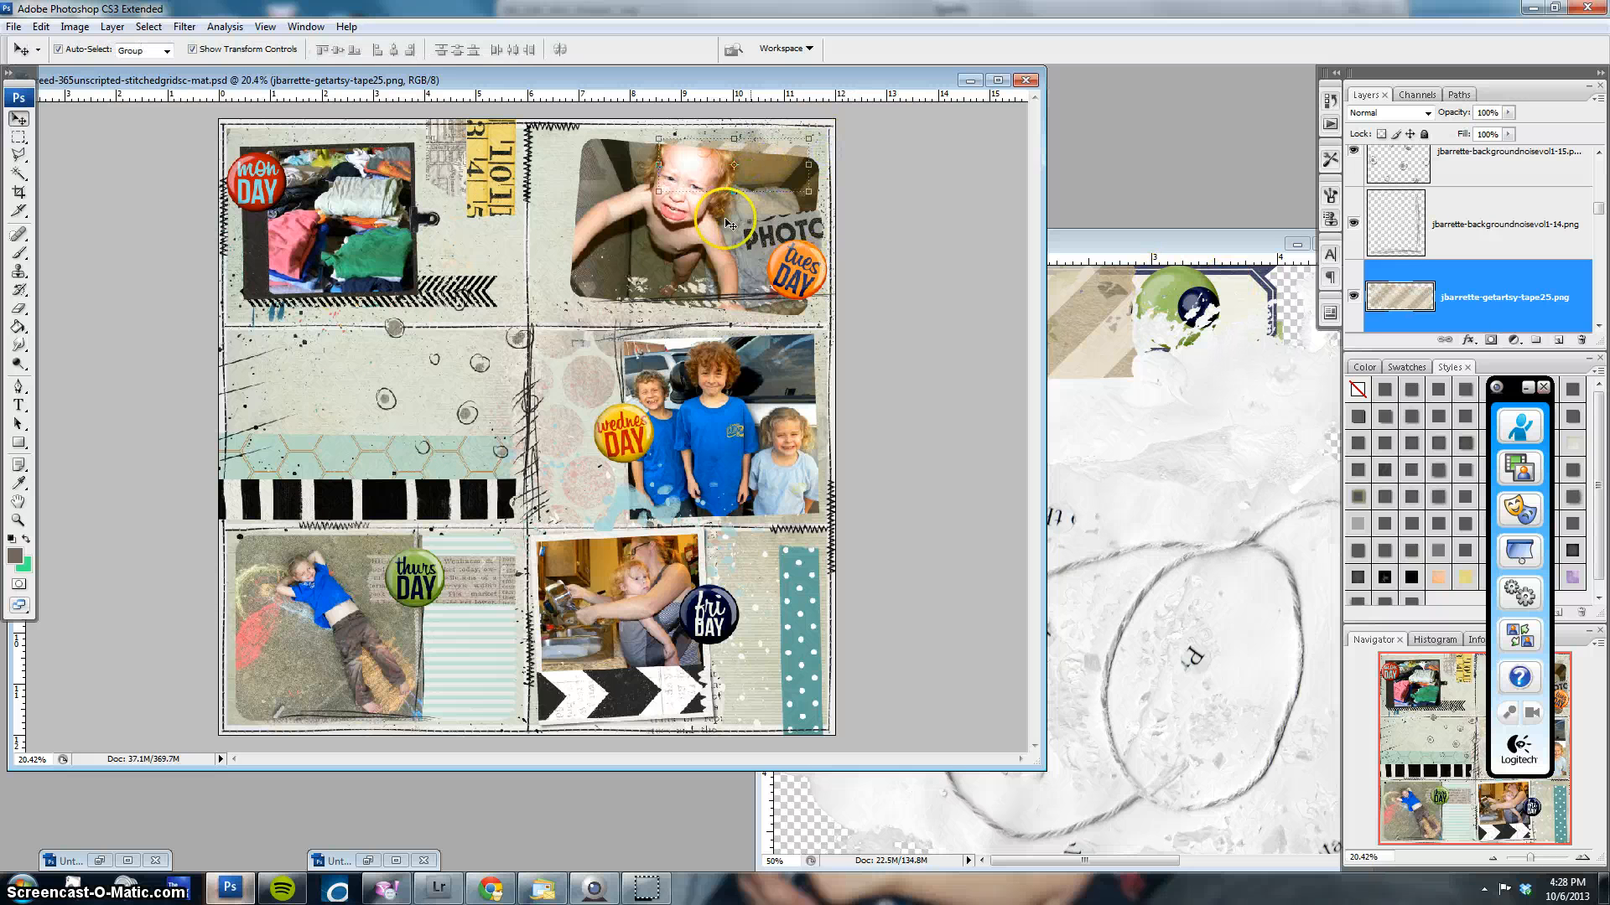
left_click(1106, 303)
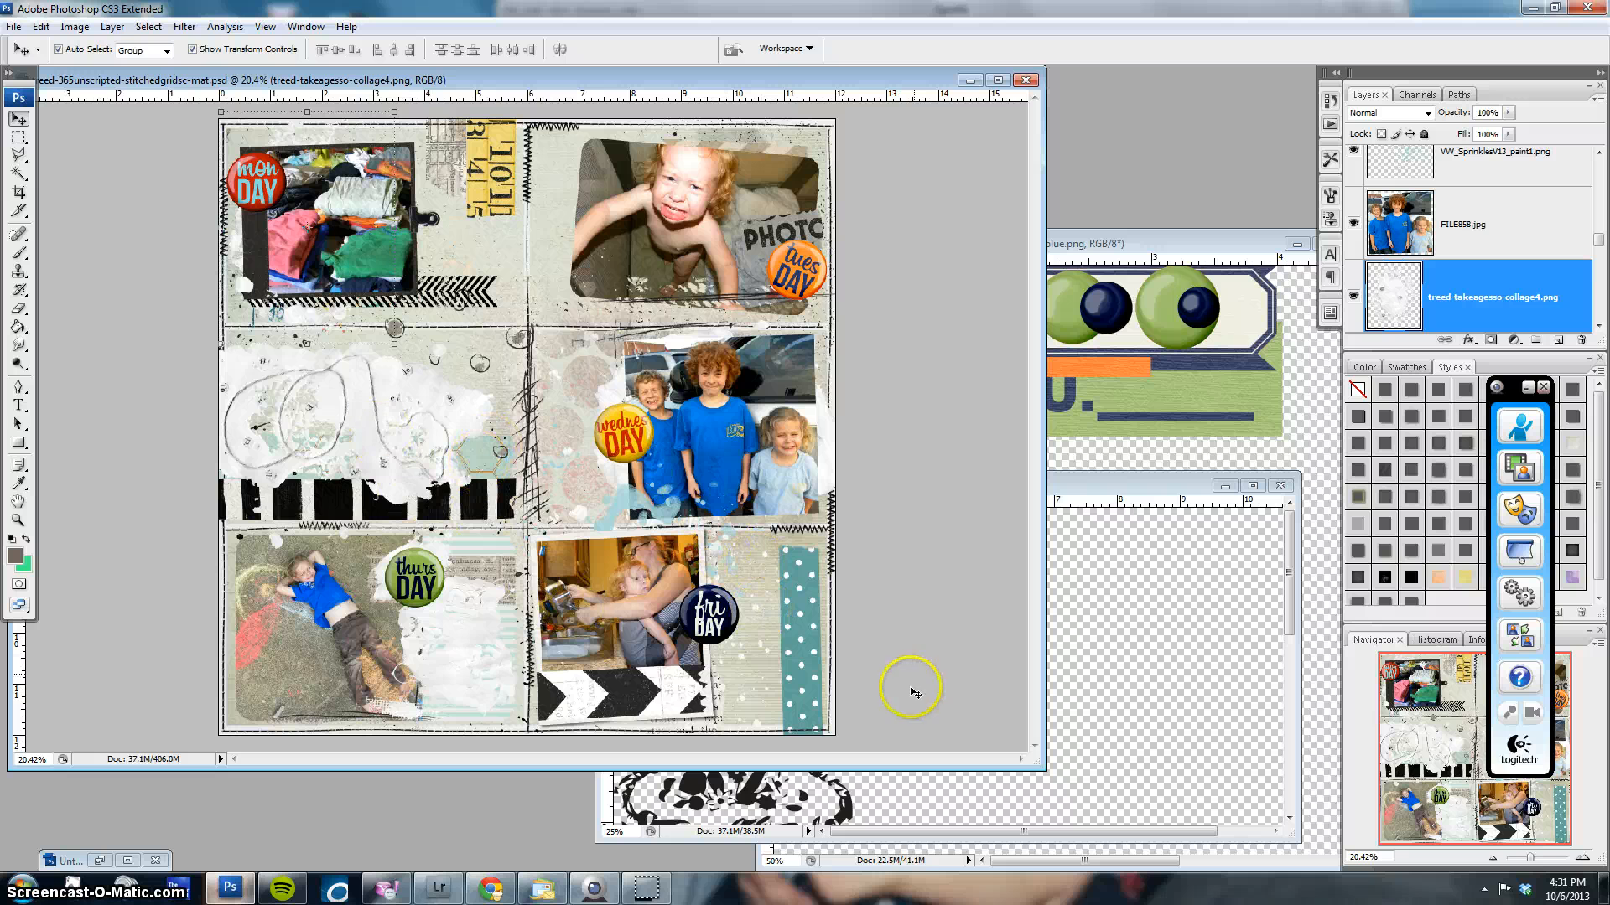
Bring the Untitled2 document with the beads to the front, followed by the document holding the word labels
mouse_move(634, 894)
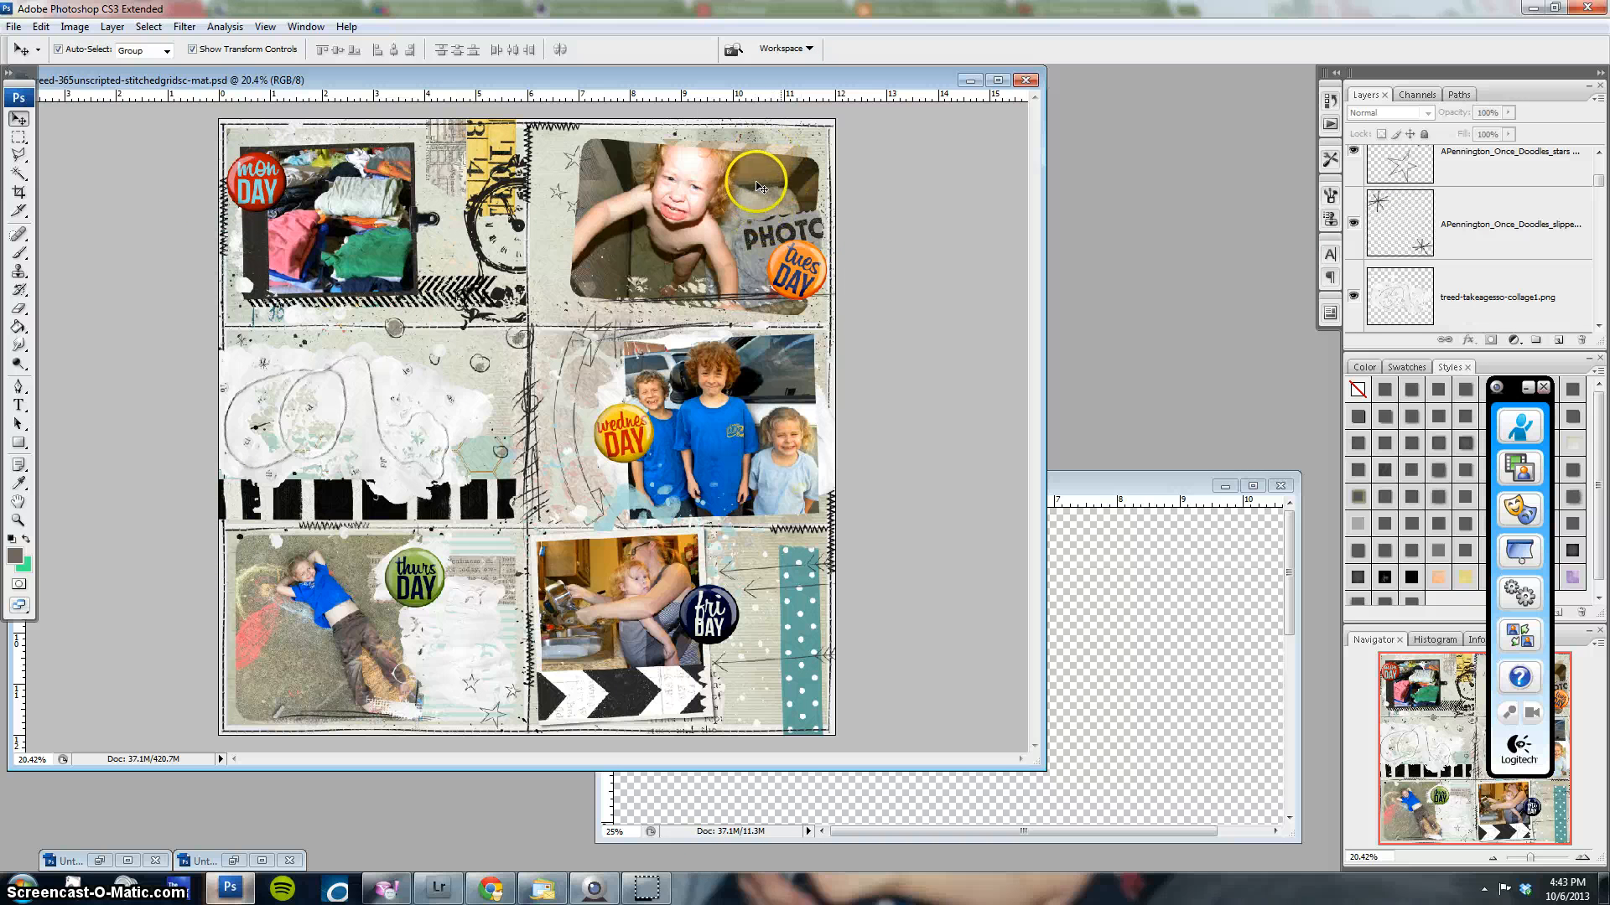
left_click(1149, 599)
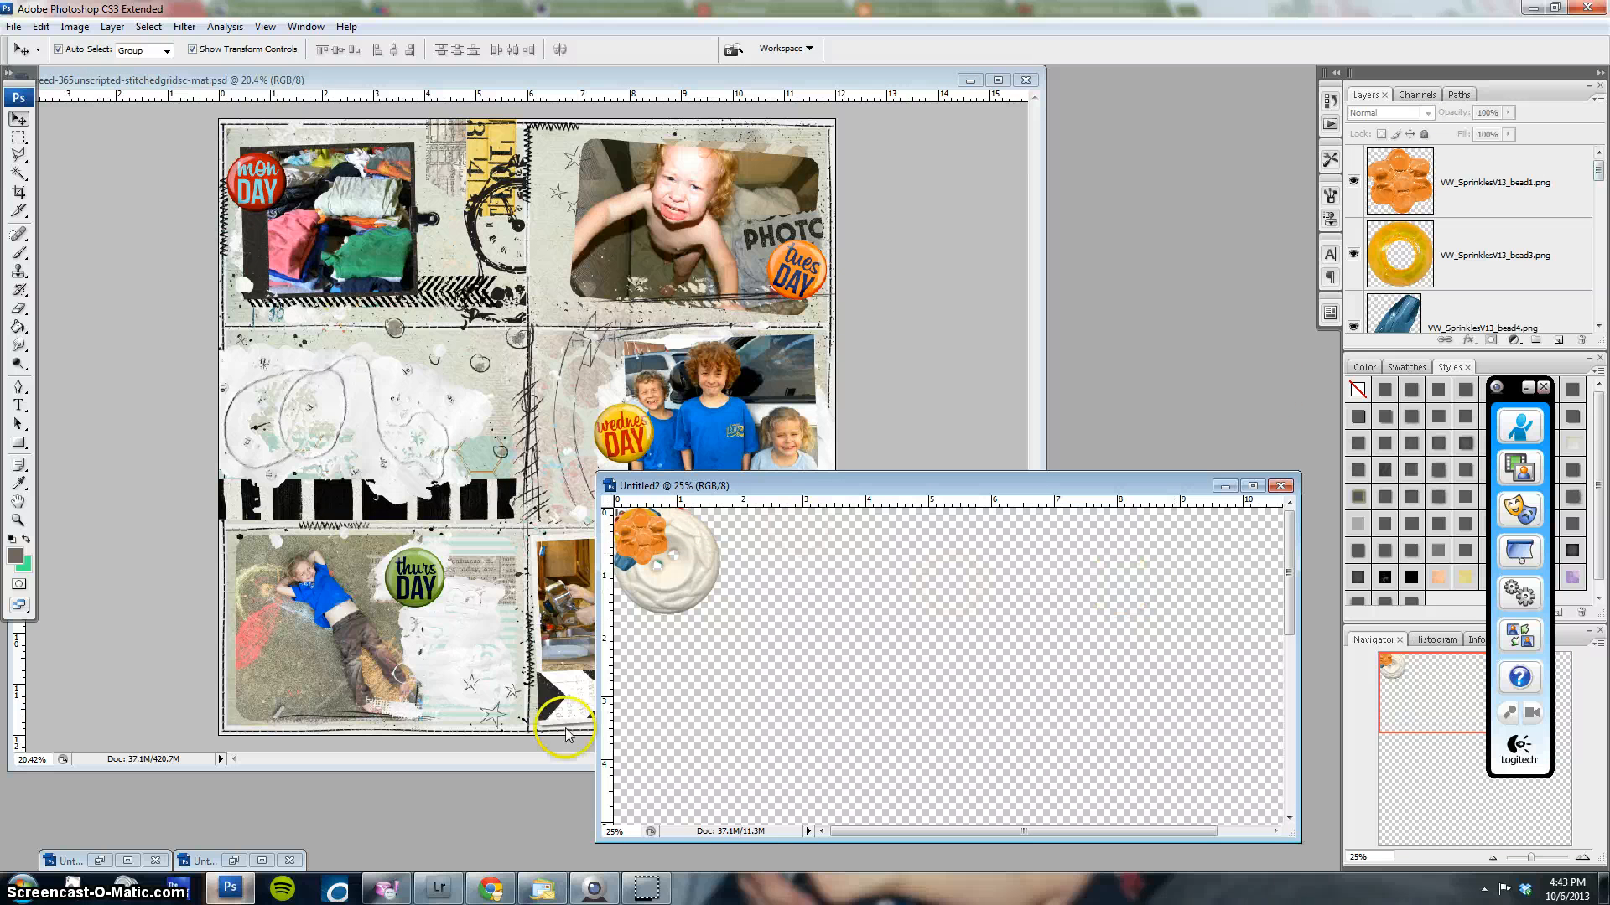
mouse_move(654, 895)
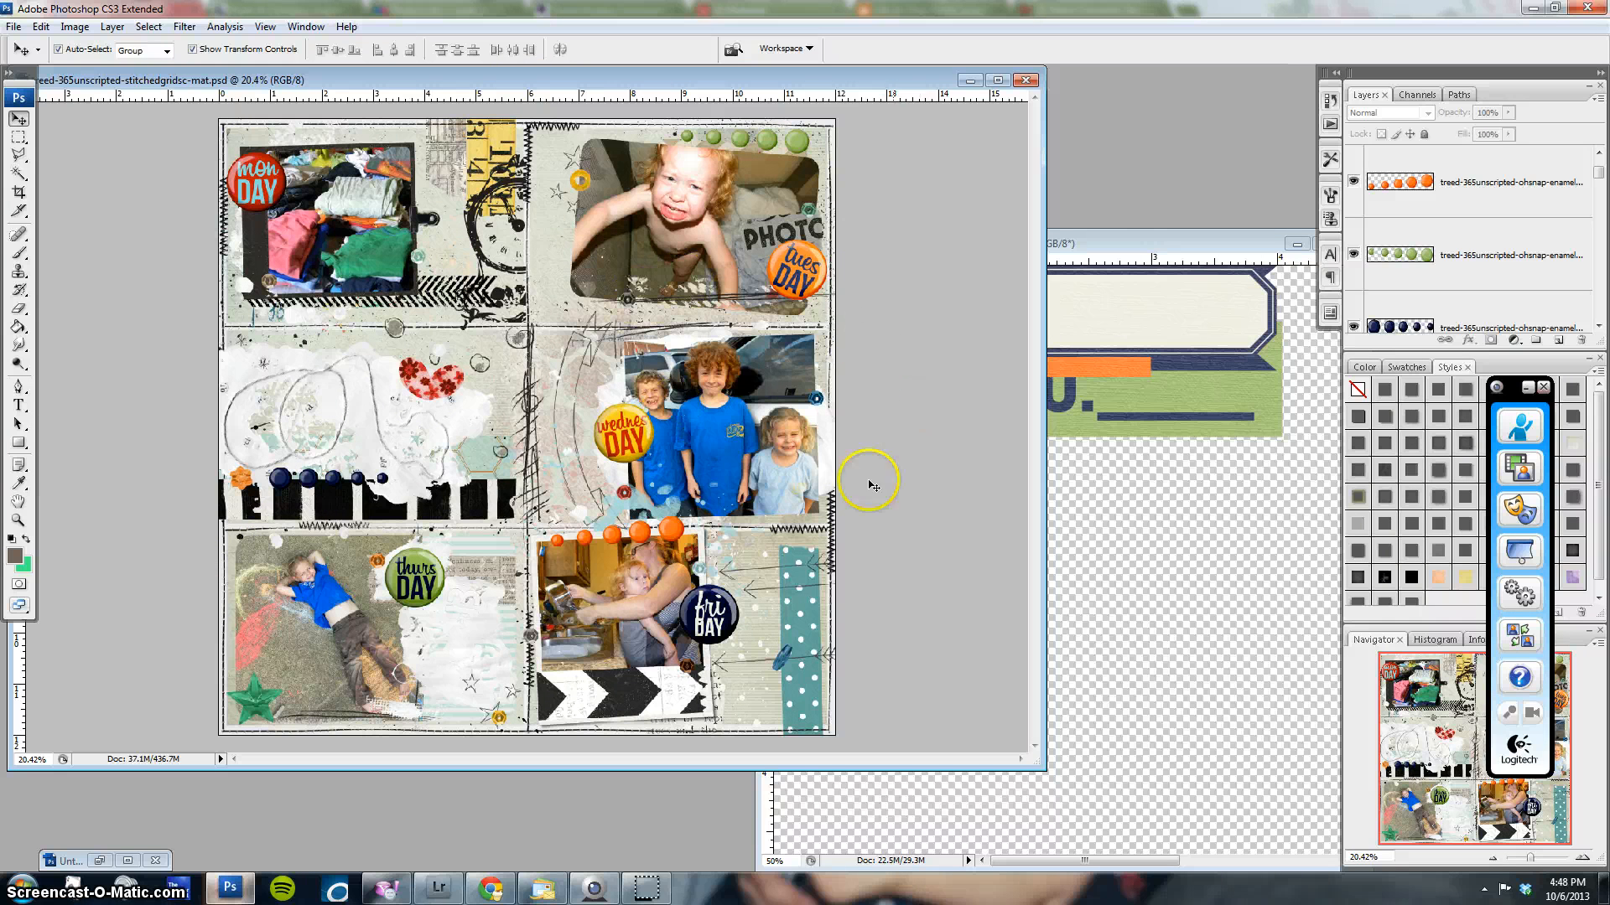
left_click(1136, 243)
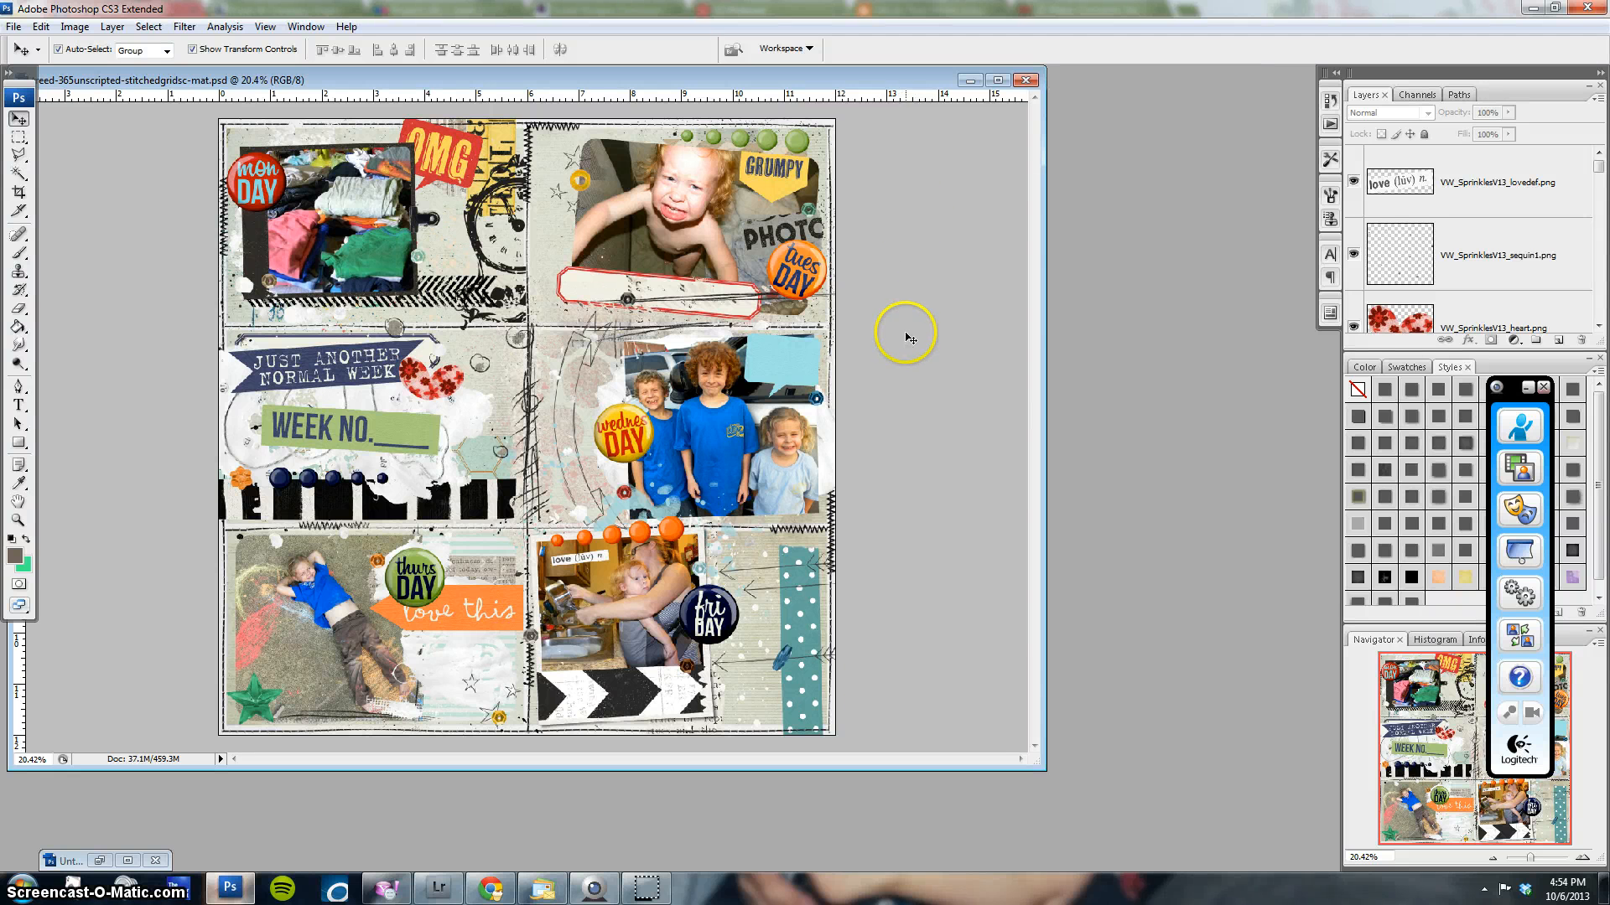
left_click(660, 896)
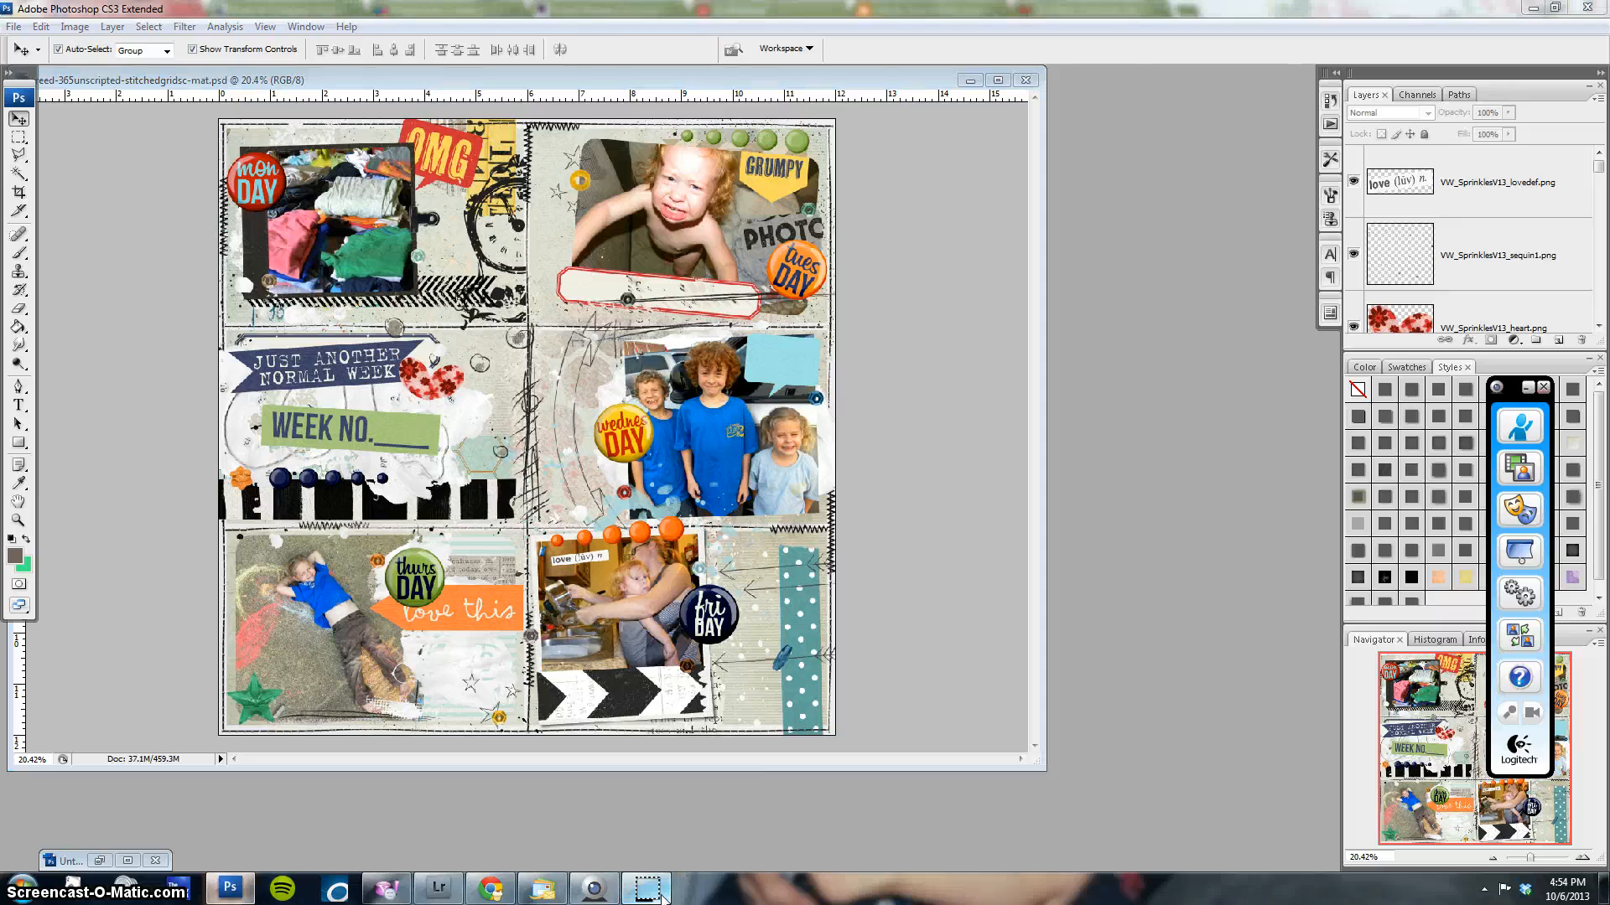